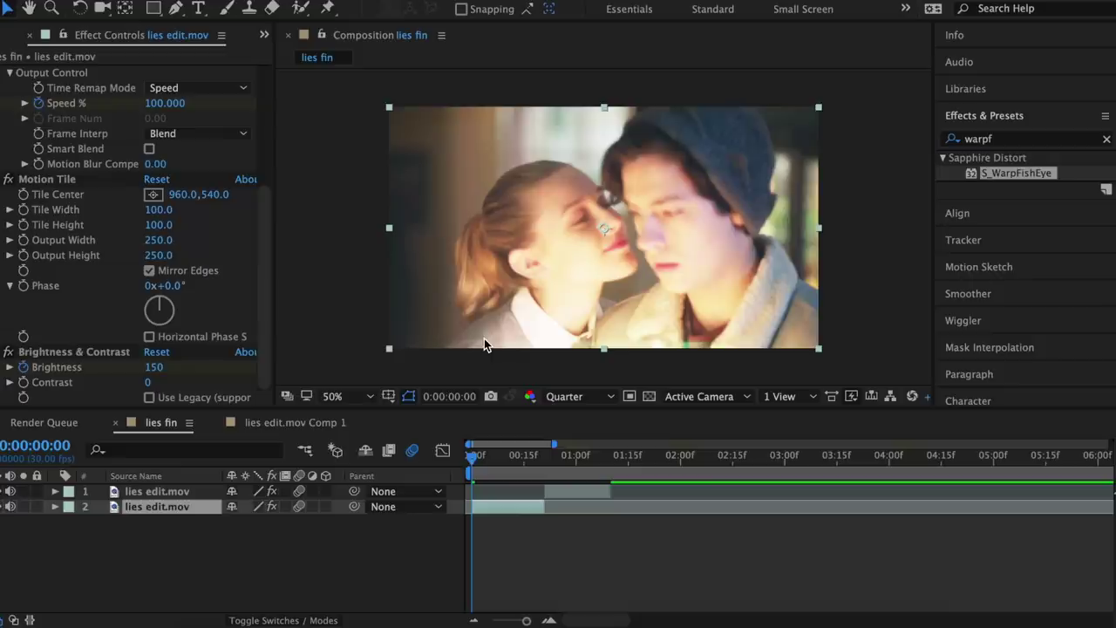
Examine the Twixtor, Motion Tile, and Brightness & Contrast settings on the first clip, including how Twixtor's Speed % changes over time
scroll(227, 225, "up", 5)
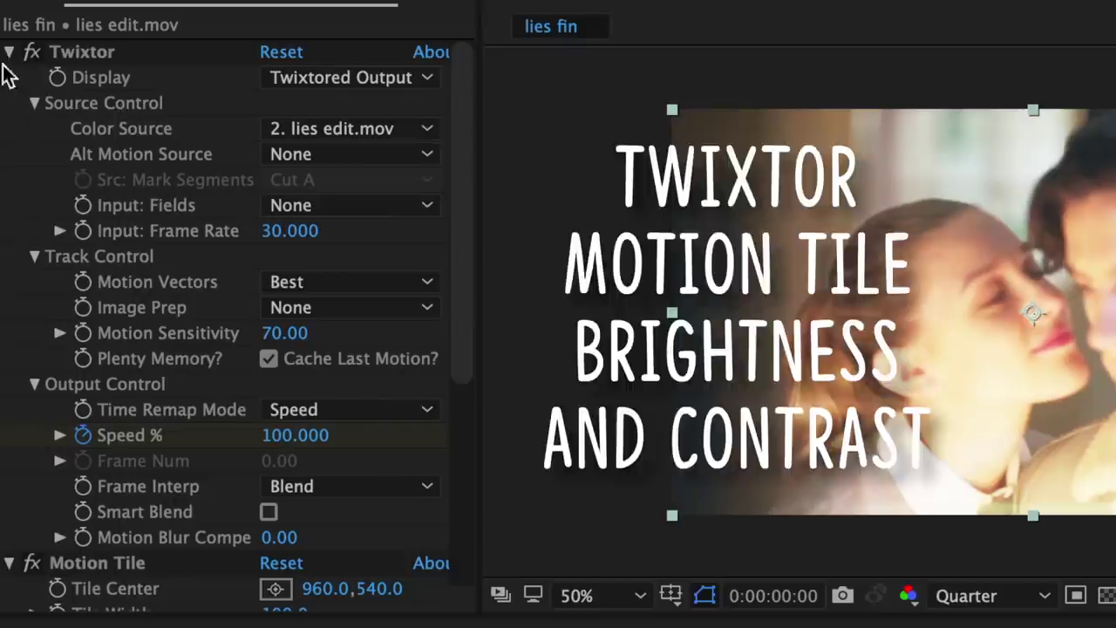
scroll(158, 257, "down", 8)
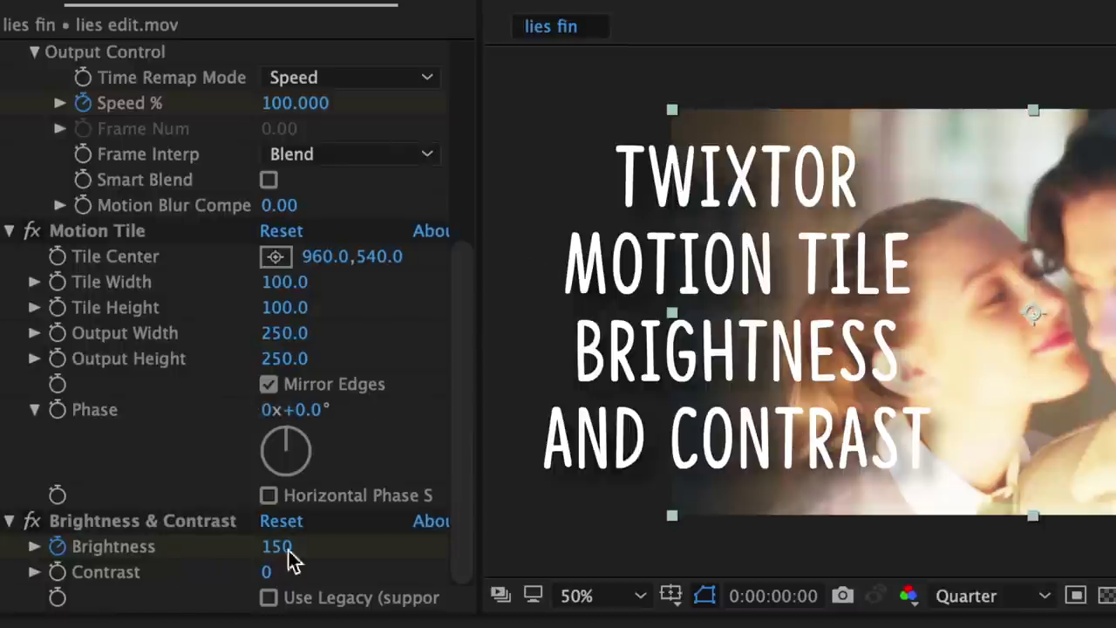
scroll(157, 367, "up", 8)
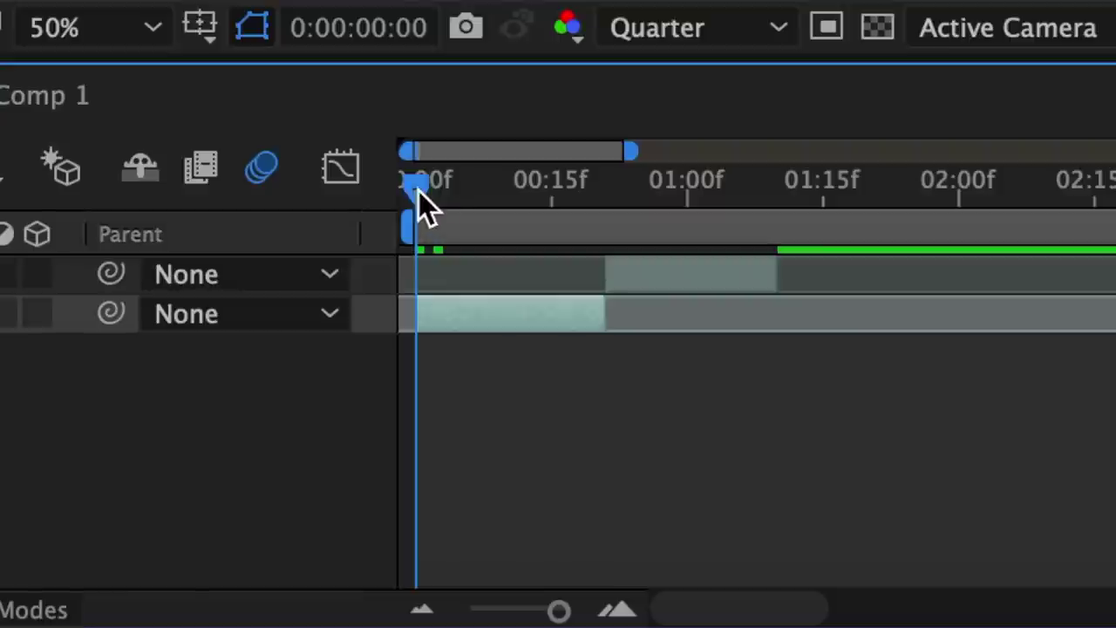
left_click_drag(418, 191, 490, 193)
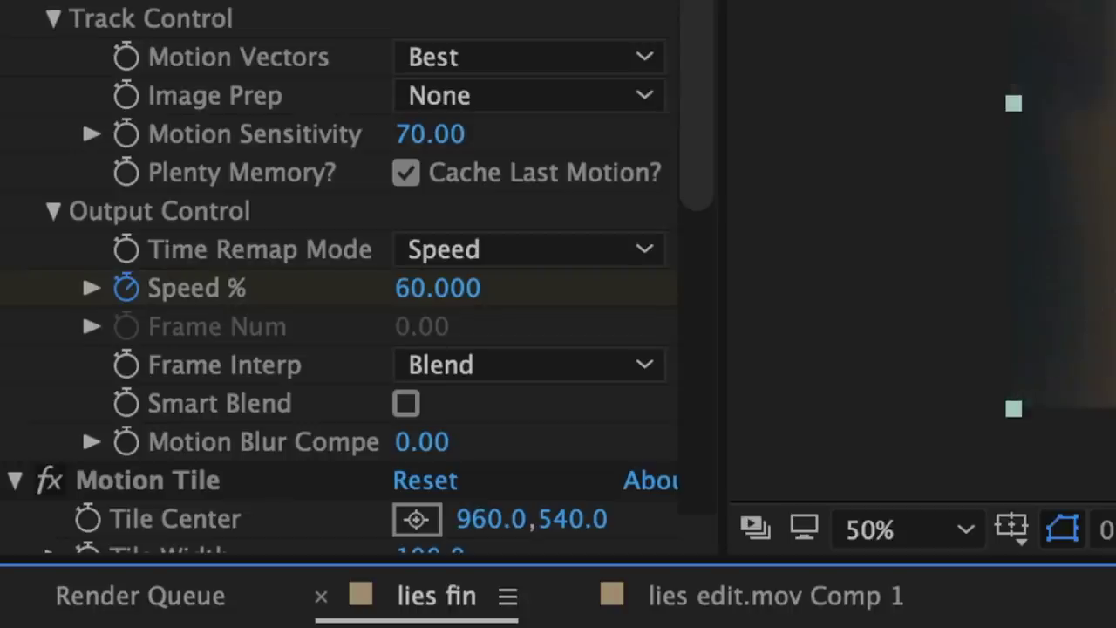
scroll(359, 336, "down", 6)
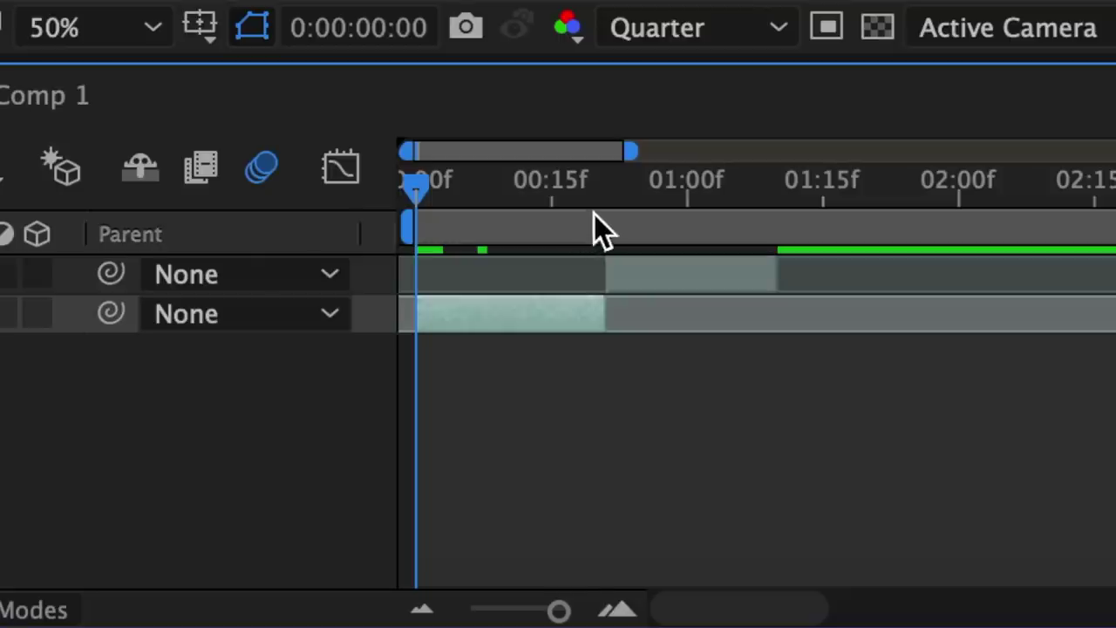
Apply S_BlurMoCurves to the first clip and keyframe its Z Dist from 1.000 near the start to 1.6 at frame 20
left_click(540, 467)
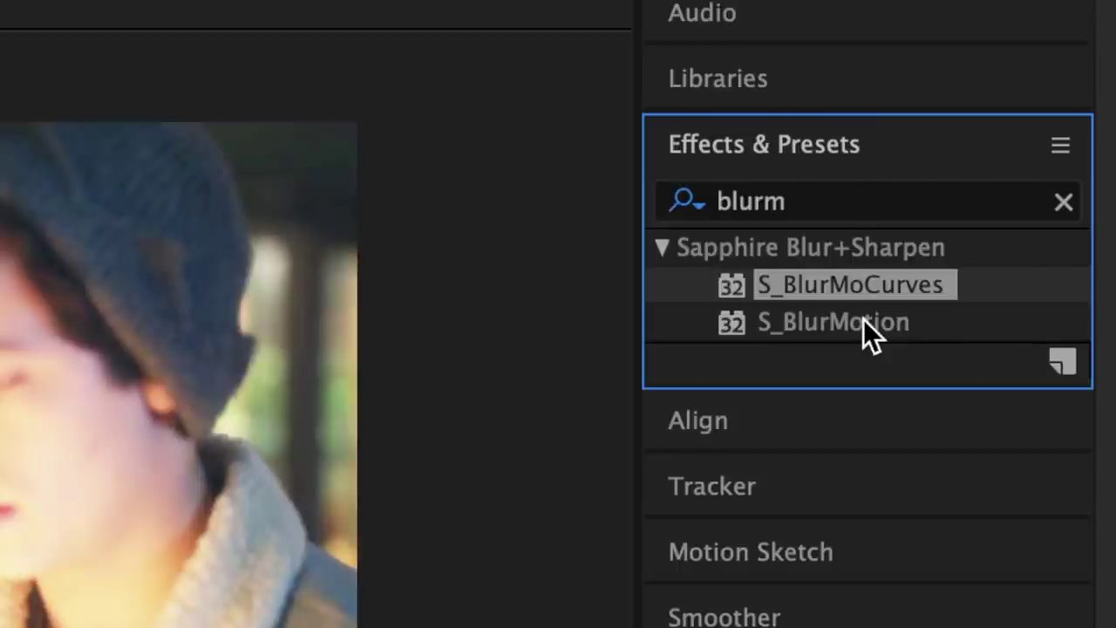
left_click_drag(851, 286, 540, 515)
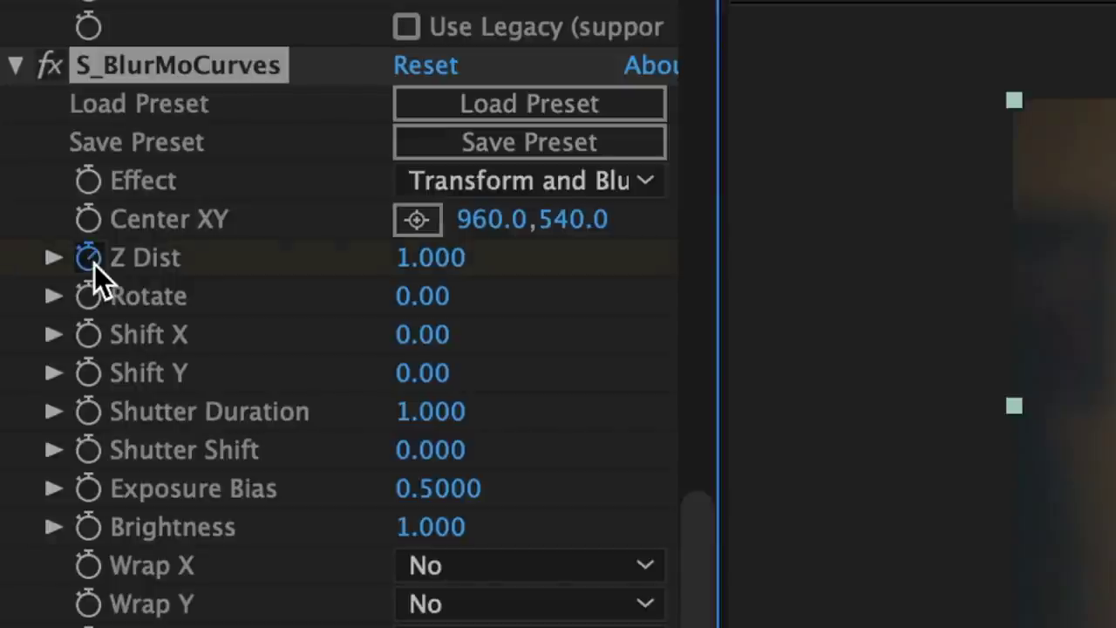
left_click(92, 261)
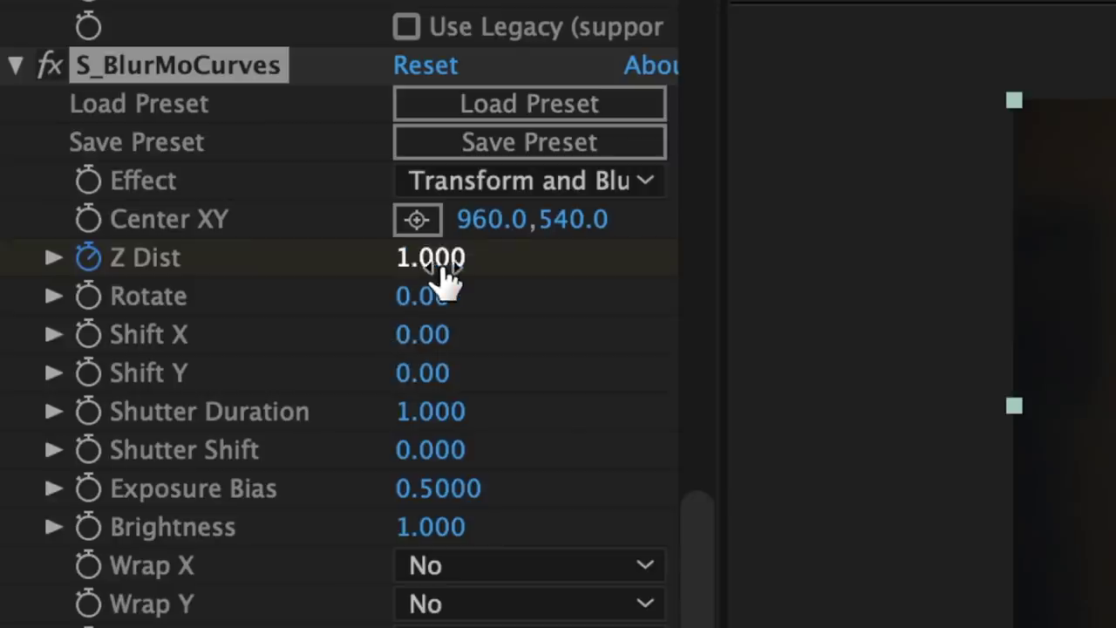
left_click(432, 258)
type("1.6")
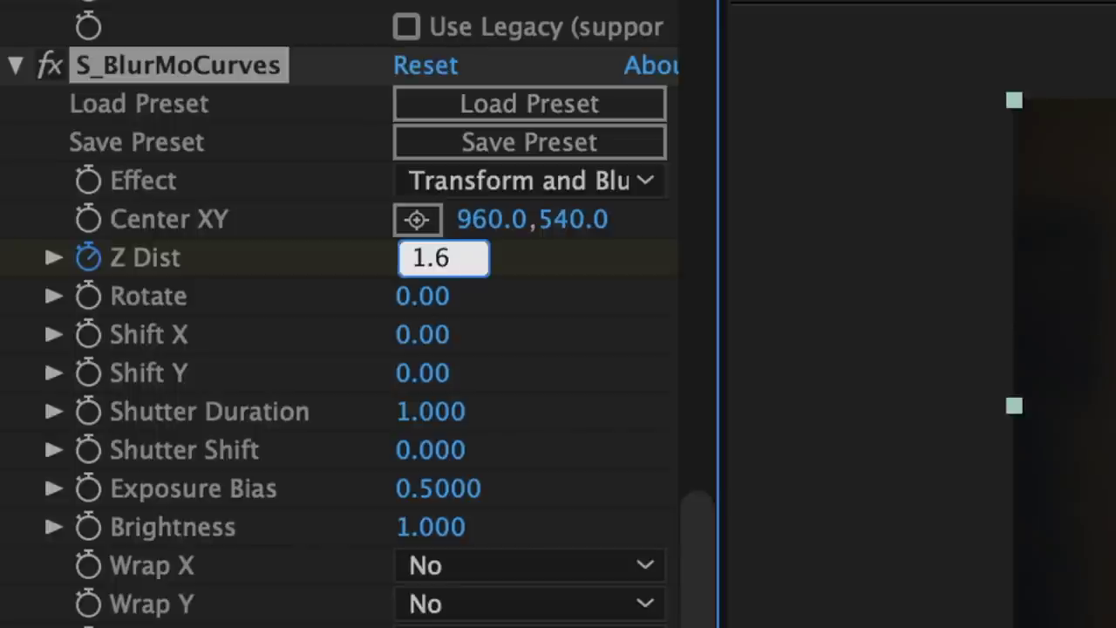
key("Return")
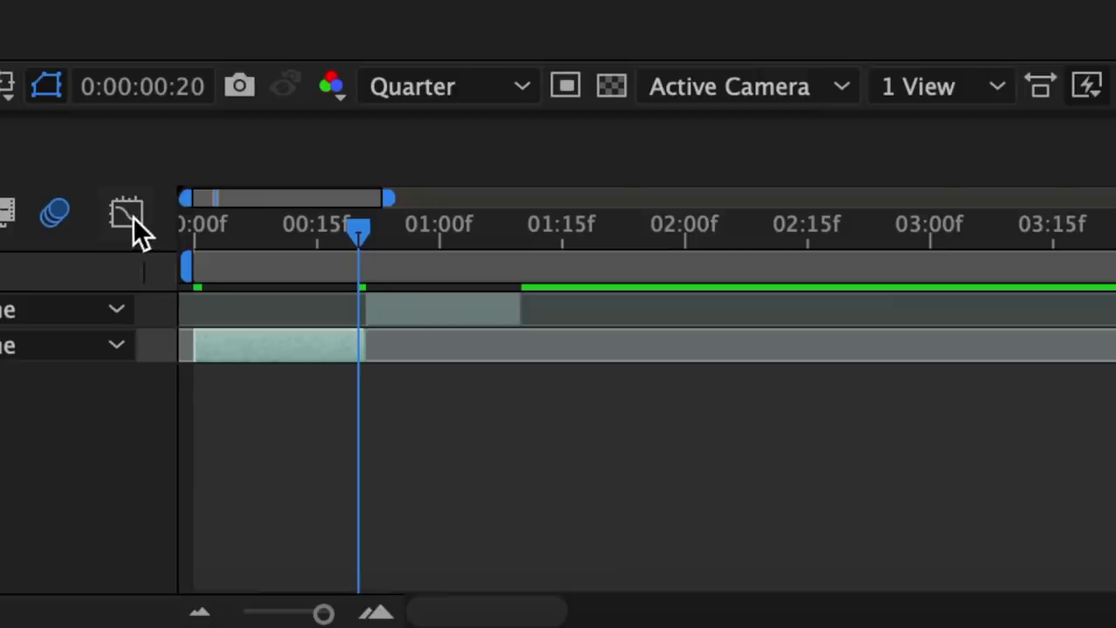
Ease the first clip's Z Dist keyframes in the value graph, shaping the curve to stay low and rise steeply just before frame 20
left_click(443, 450)
left_click(621, 605)
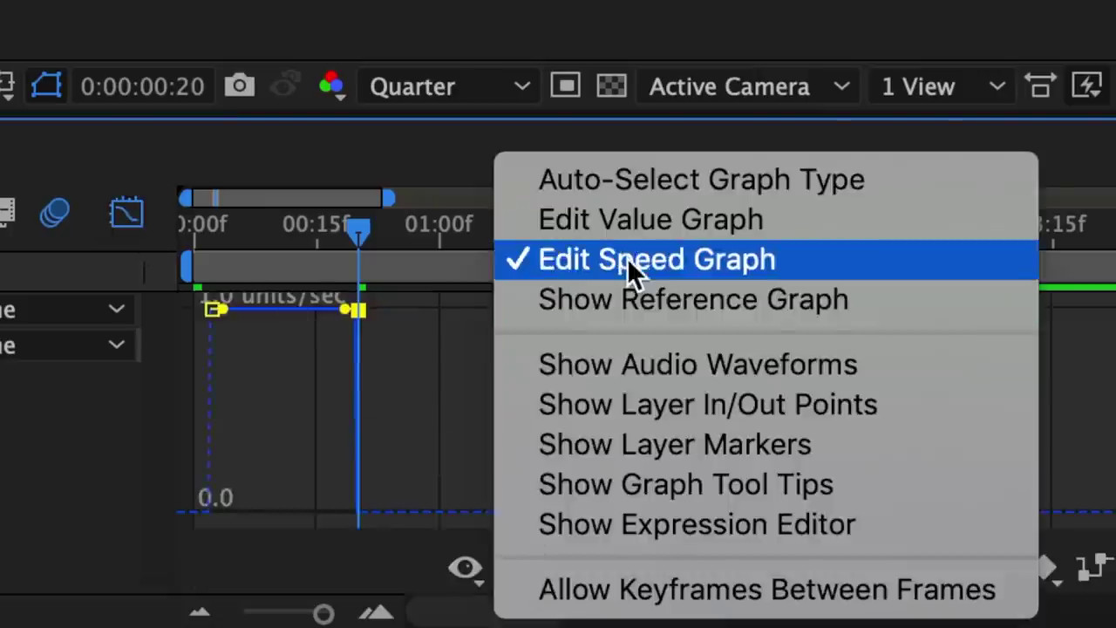
left_click(626, 220)
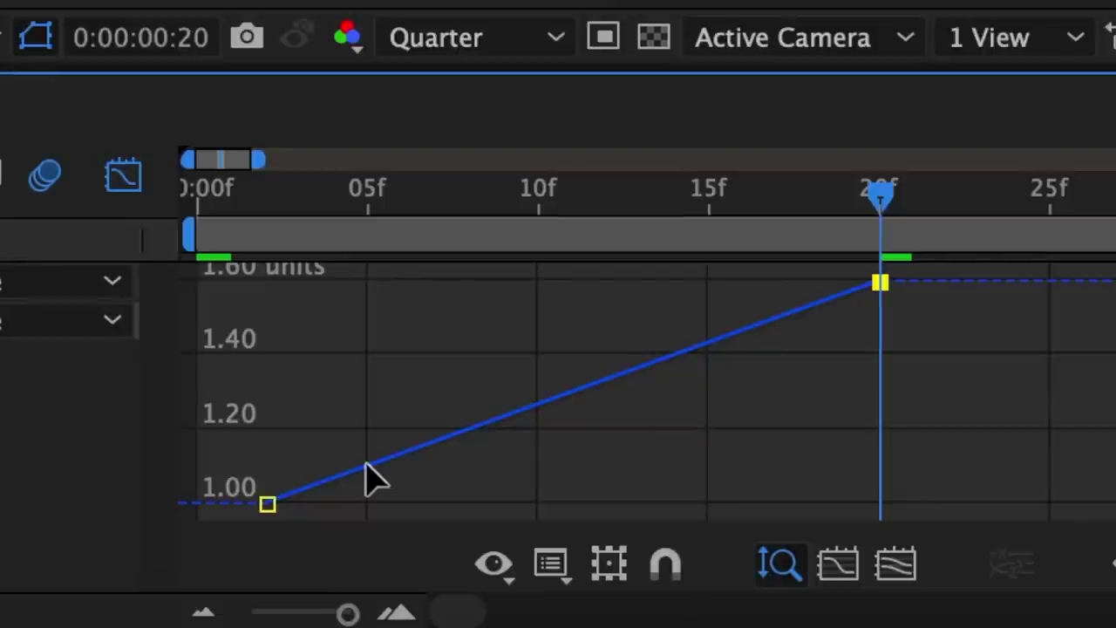
left_click(1017, 580)
left_click_drag(387, 335, 667, 498)
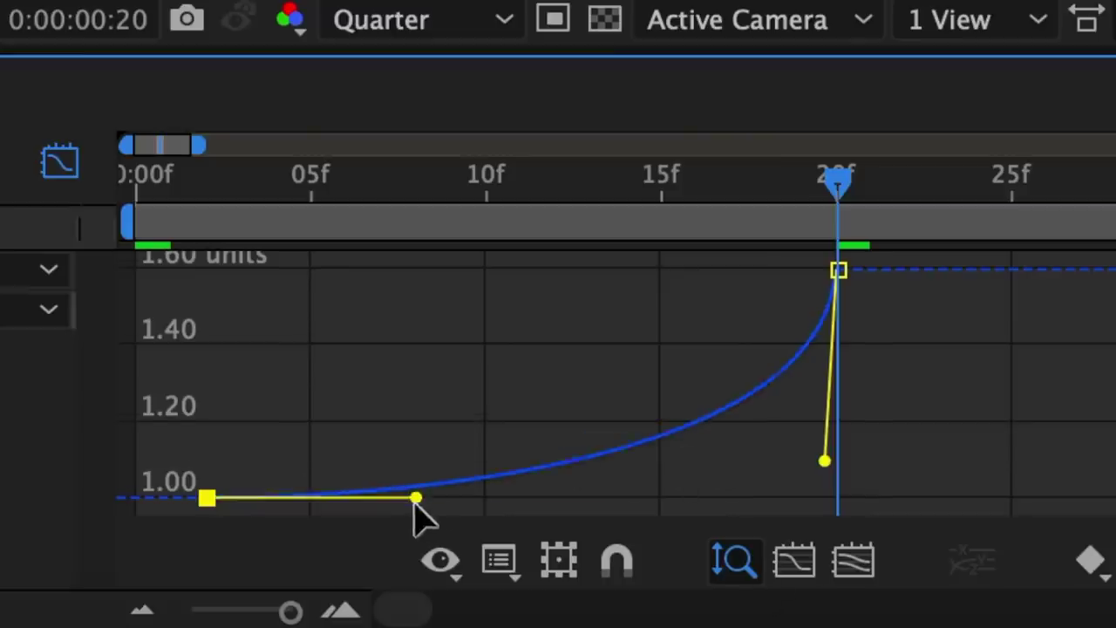
left_click_drag(416, 498, 769, 487)
left_click_drag(825, 422, 841, 453)
Preview the first clip from frame 0 and pull both Z Dist curve handles lower in the value graph
left_click(126, 190)
key("space")
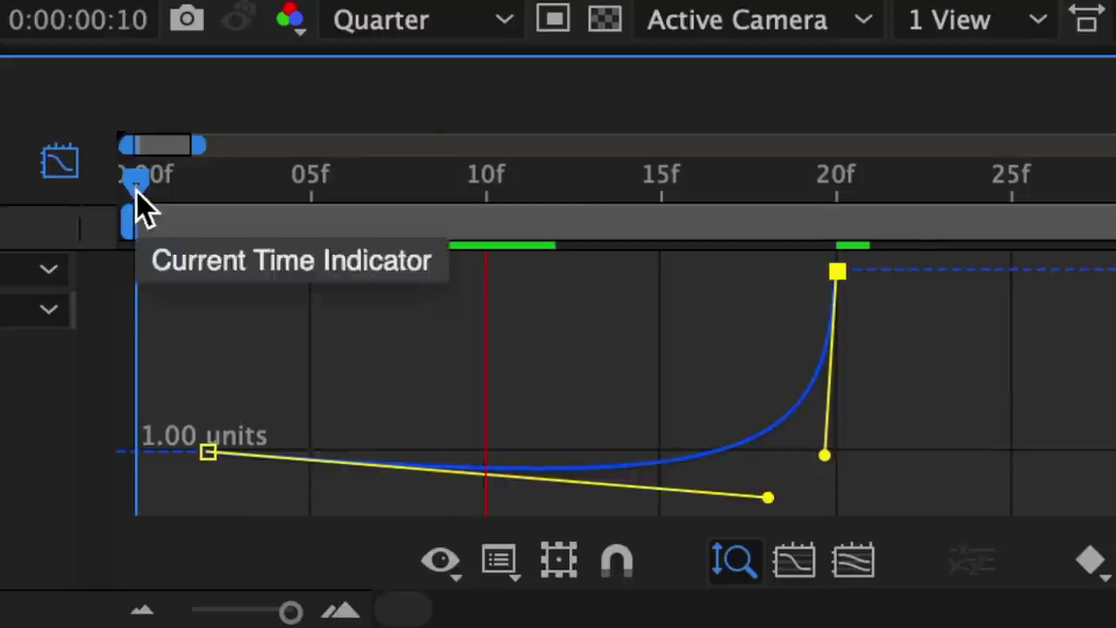
key("space")
left_click_drag(769, 497, 771, 549)
left_click_drag(825, 415, 825, 451)
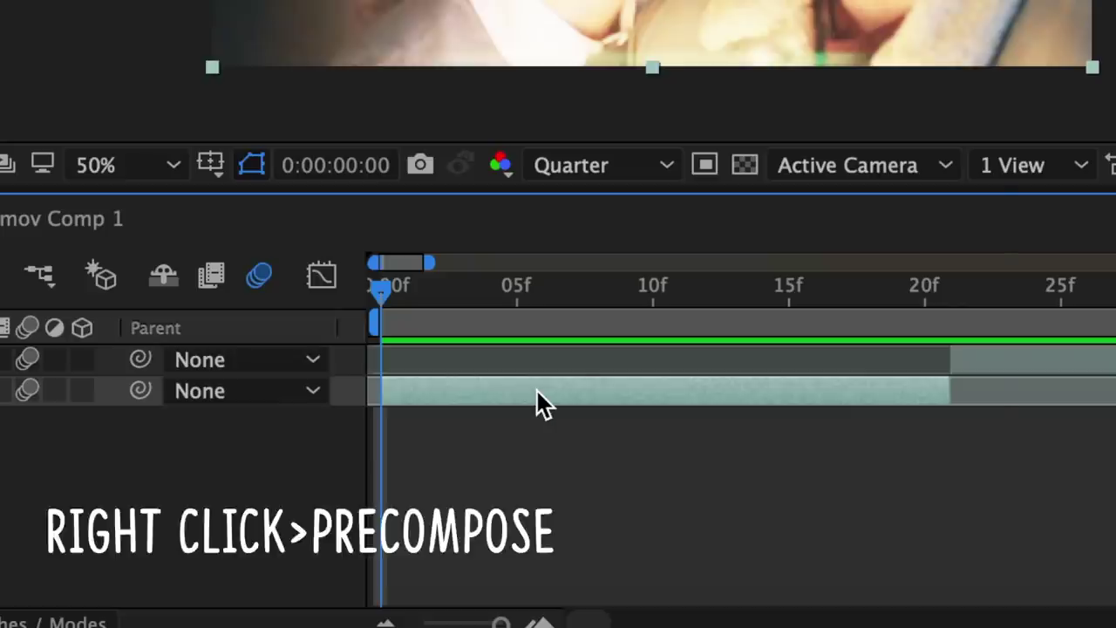
Pre-compose the first clip and enable motion blur on the resulting composition layer
right_click(537, 391)
left_click(615, 315)
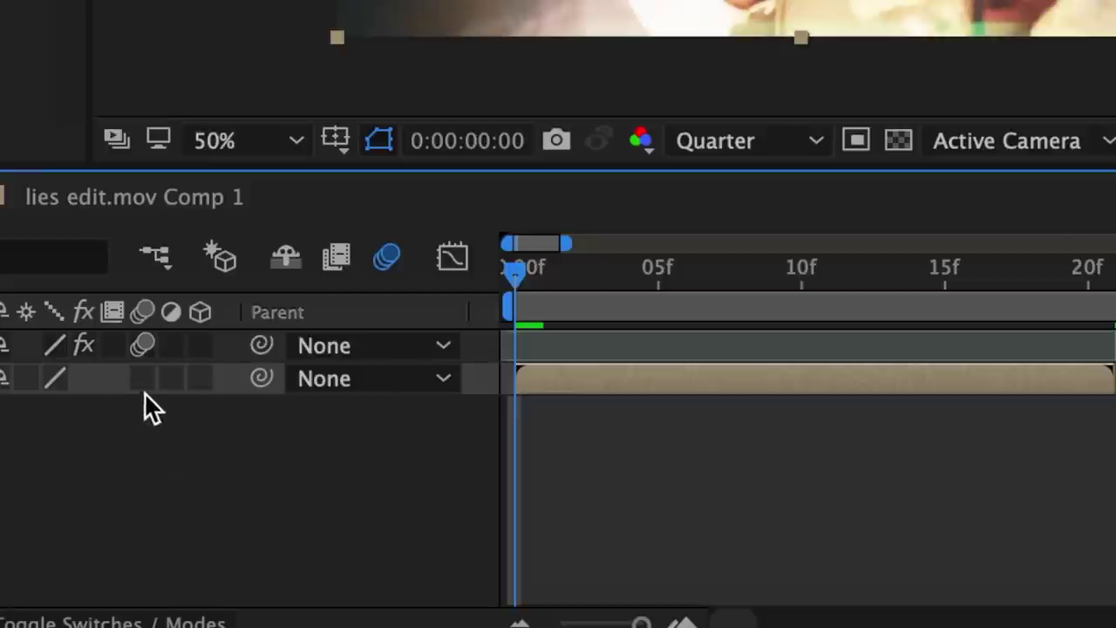
left_click(142, 378)
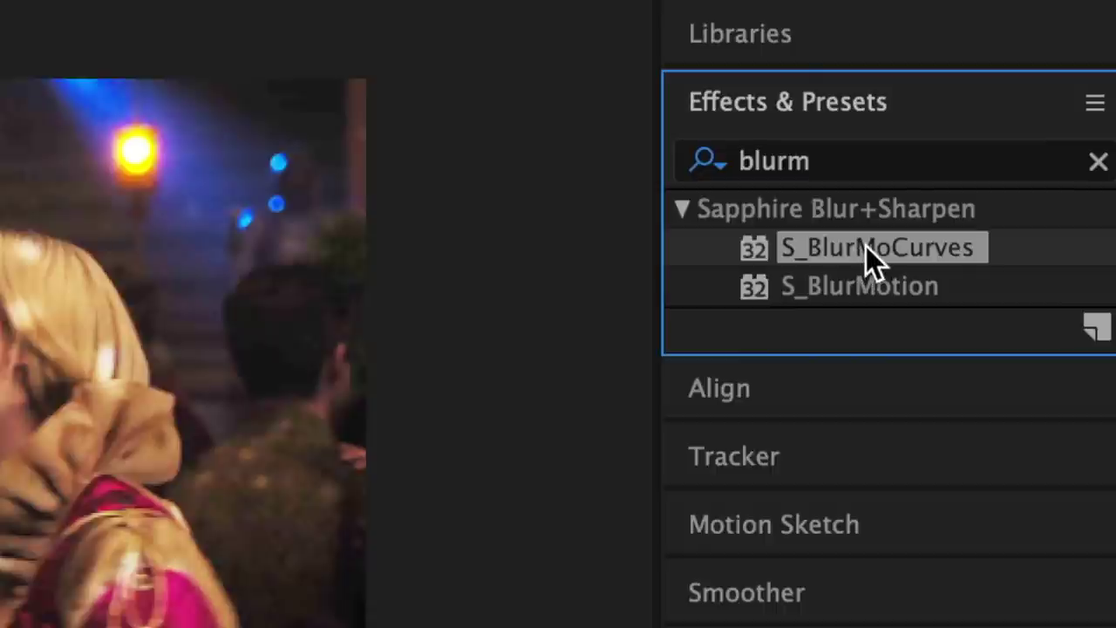
Apply S_BlurMoCurves to the second clip and keyframe its Z Dist from 0.3 at the clip's start to 1 at 01:07f
left_click_drag(866, 246, 616, 375)
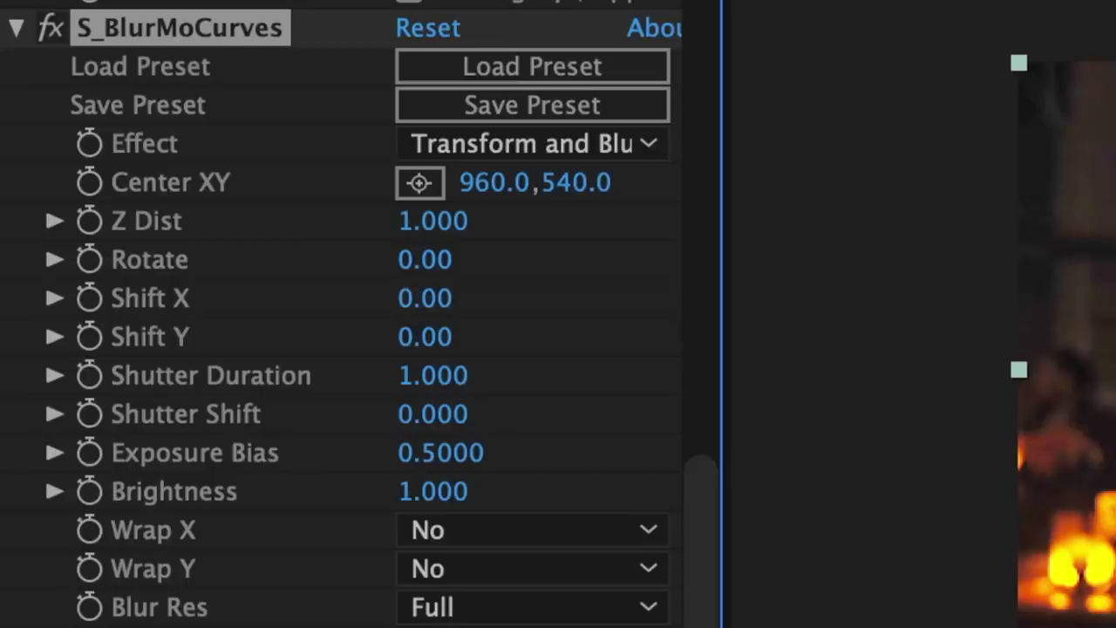
left_click(87, 222)
left_click(442, 225)
type("0.3")
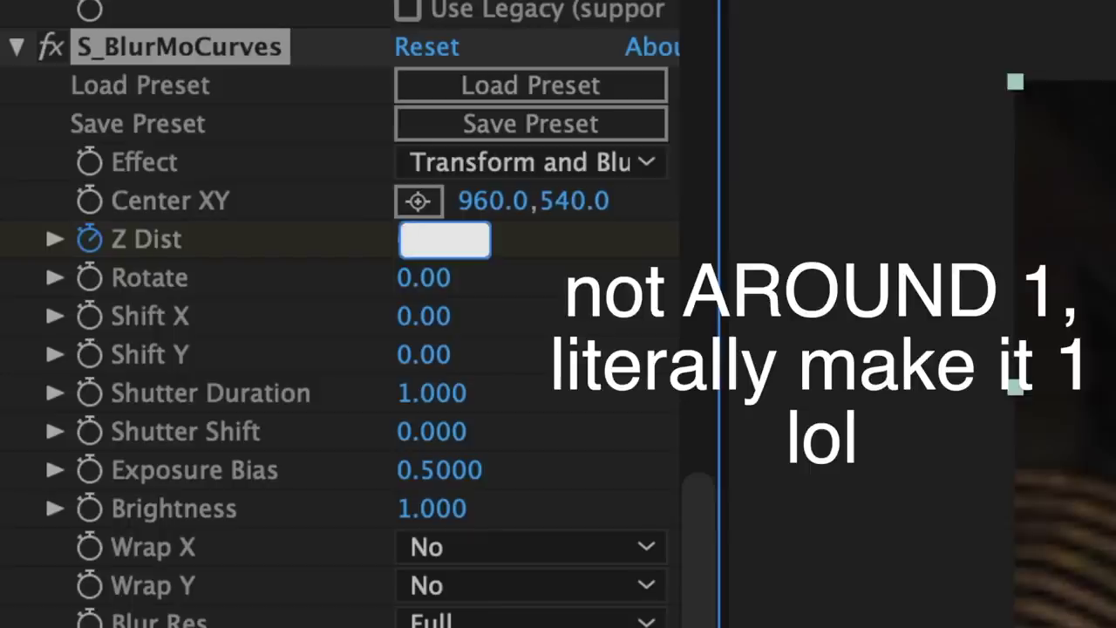
key("Return")
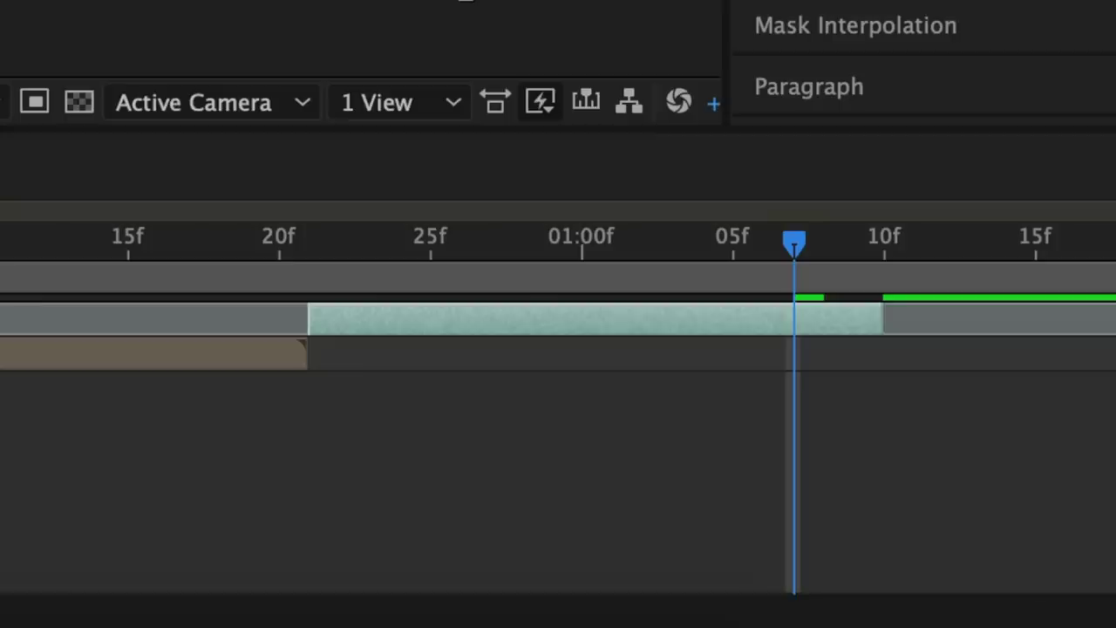
Ease the second clip's Z Dist keyframes in the graph editor, shaping the curve to rise steeply at first and level off toward 01:07f
key("shift+F3")
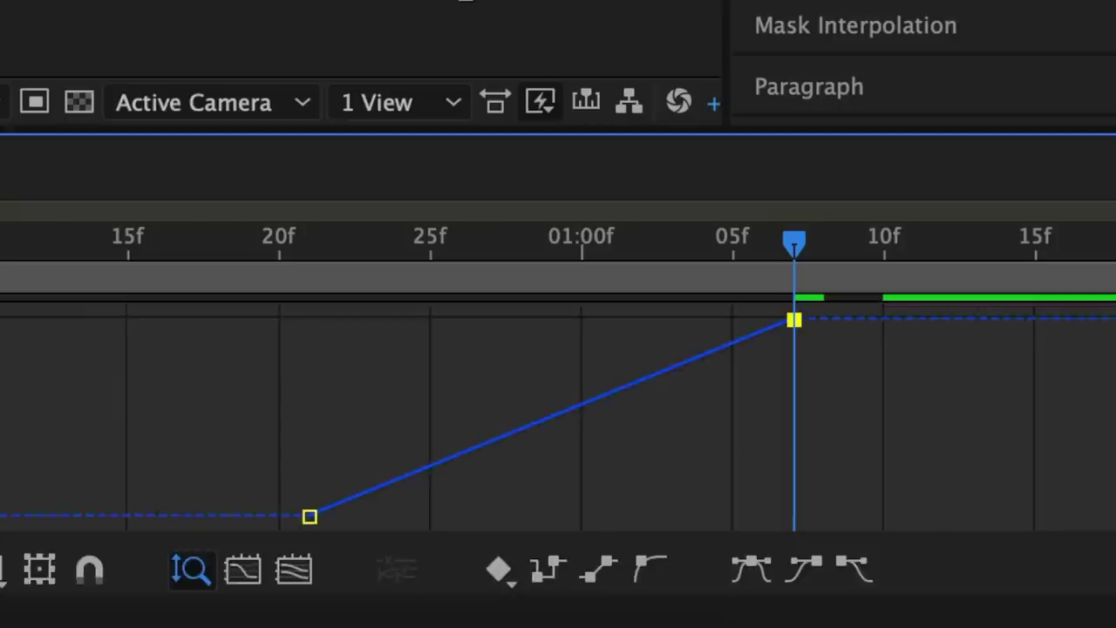
left_click(752, 569)
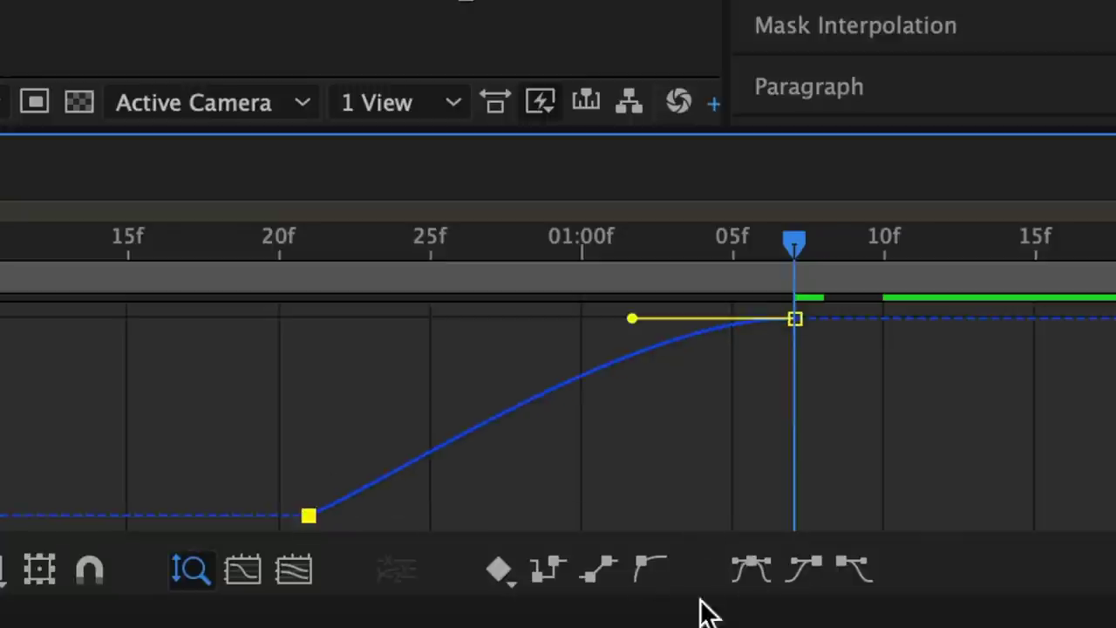
left_click_drag(468, 517, 318, 367)
left_click_drag(632, 318, 385, 319)
left_click_drag(318, 367, 307, 381)
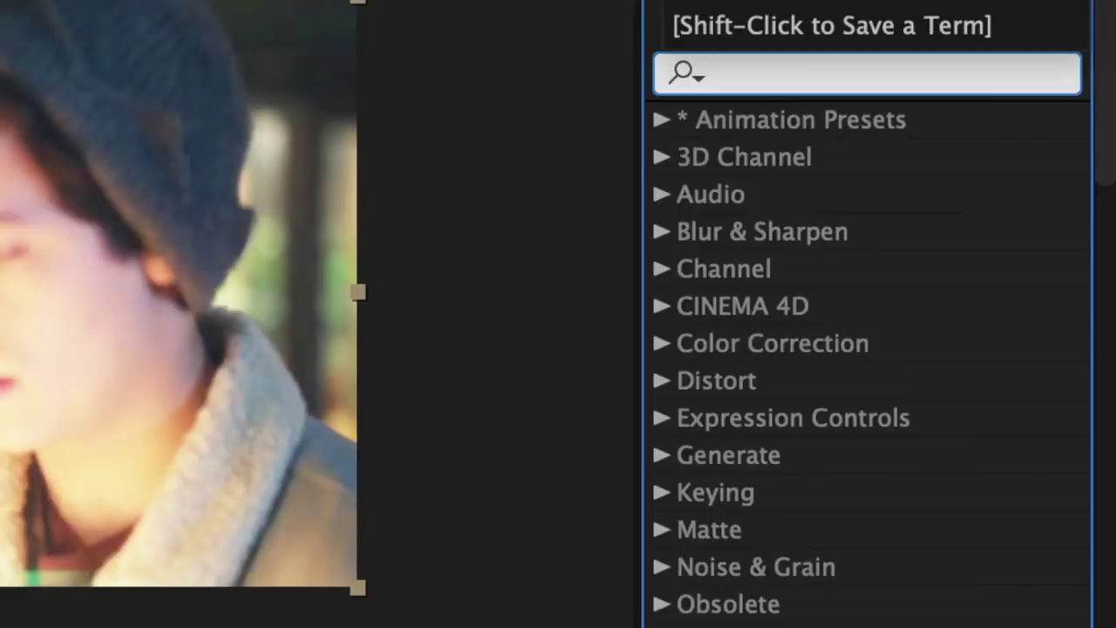
Apply the Warp effect to the pre-composed first clip, with Warp Style FishEye and Bend 0
type("warp")
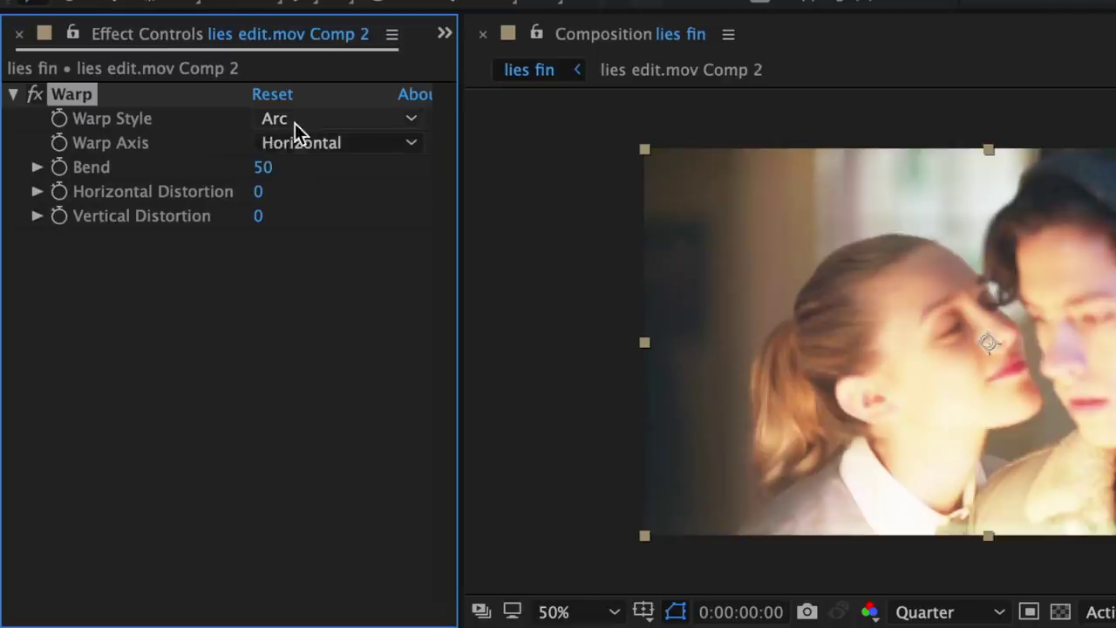
left_click(295, 123)
left_click(352, 449)
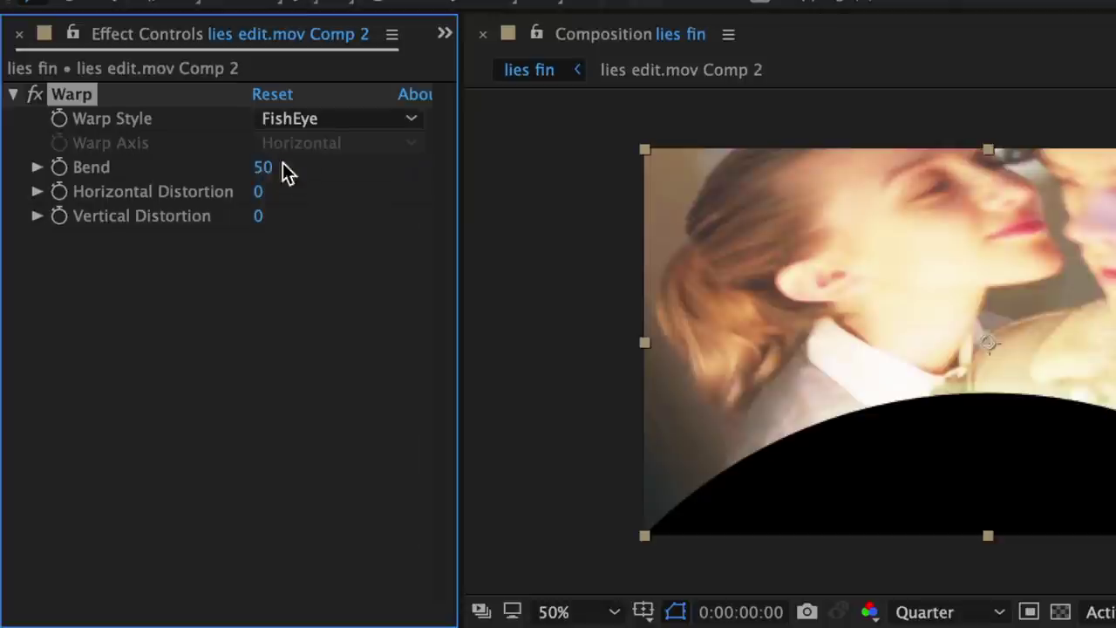
left_click(265, 169)
type("0")
key("Return")
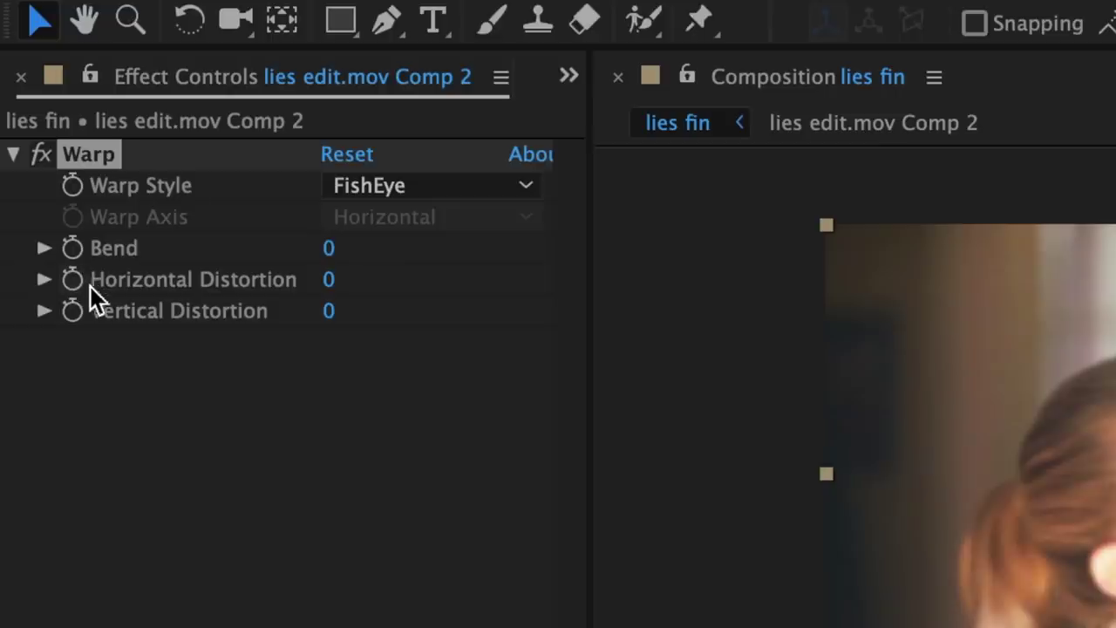
Keyframe the Warp effect's Bend from 0 at frame 3 to -80 at frame 20
left_click(72, 250)
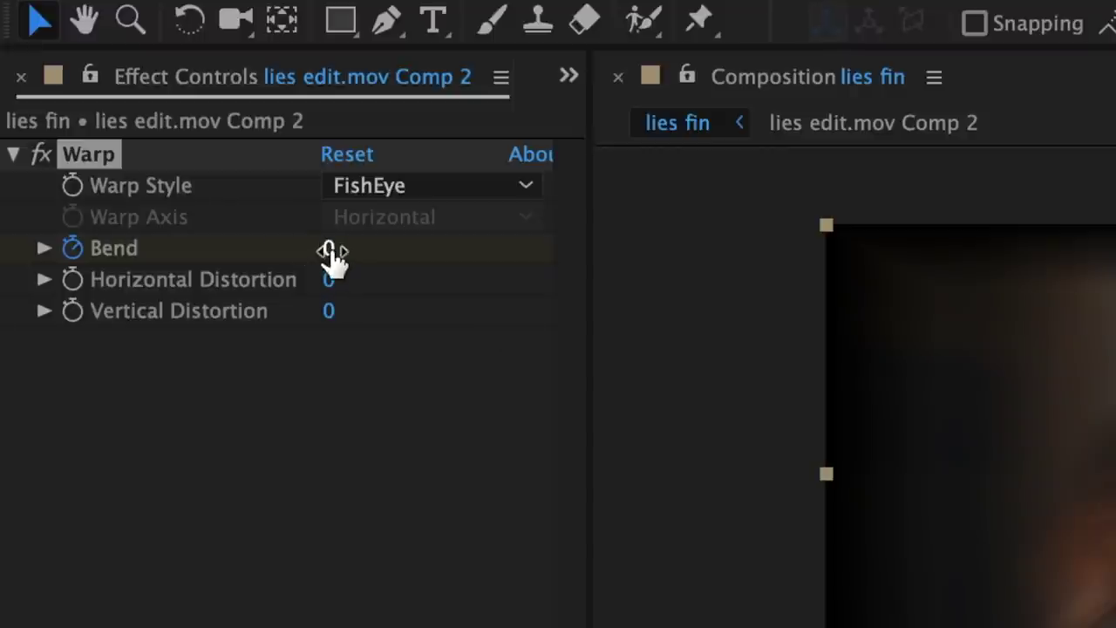
left_click(331, 251)
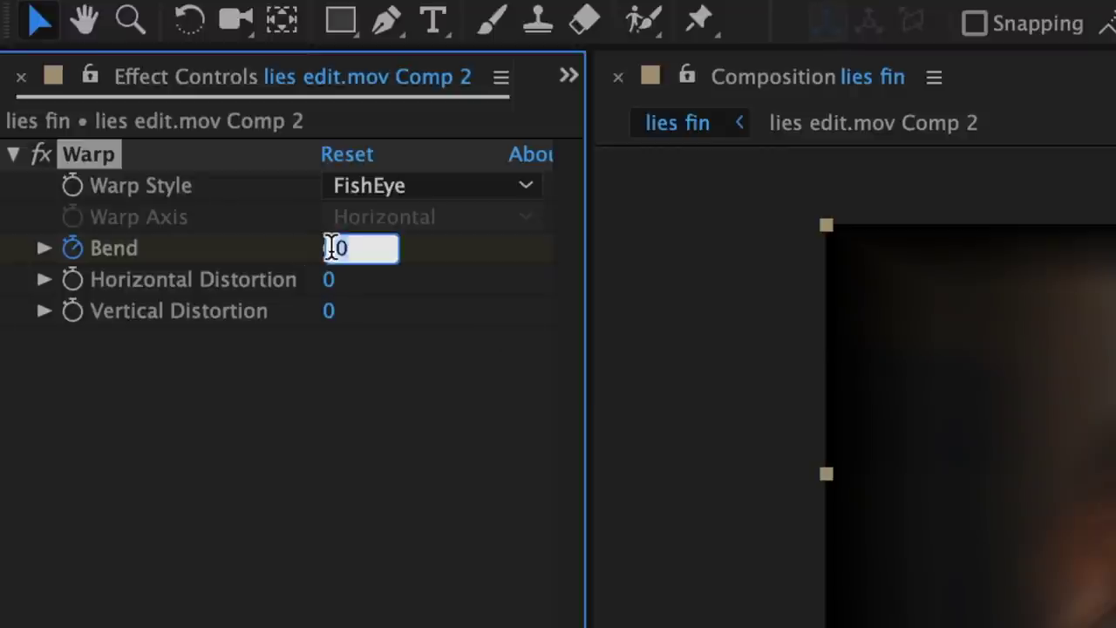
type("-80")
key("Return")
Extend the first Bend keyframe's handle to about frame 11 in the speed graph, so the speed peaks just before frame 20
left_click(673, 565)
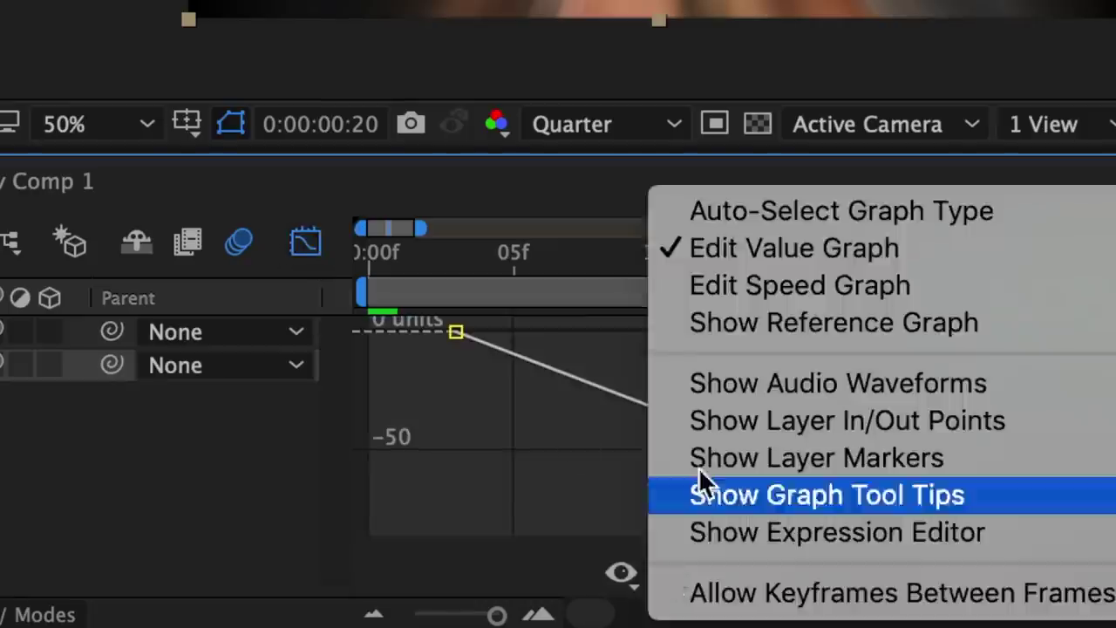
left_click(753, 292)
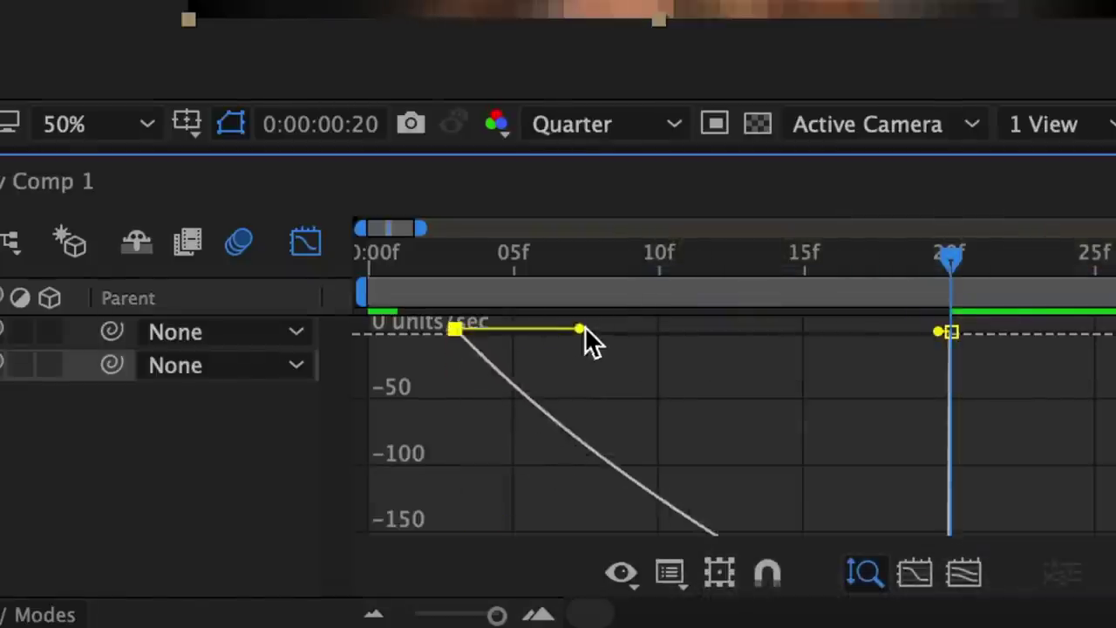
left_click_drag(584, 327, 693, 332)
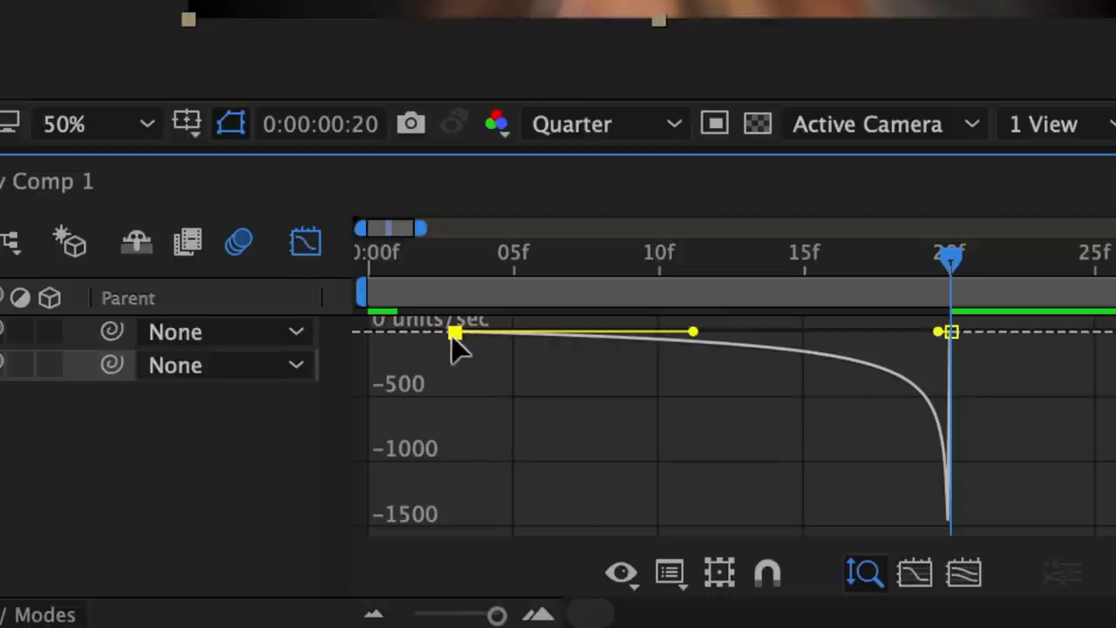
mouse_move(455, 332)
left_mouse_down()
mouse_move(455, 311)
mouse_move(455, 334)
left_mouse_up()
Shape the Bend curve in the value graph so it arcs above 0 before falling to frame 20, previewing and readjusting the first keyframe's handle
left_click(671, 578)
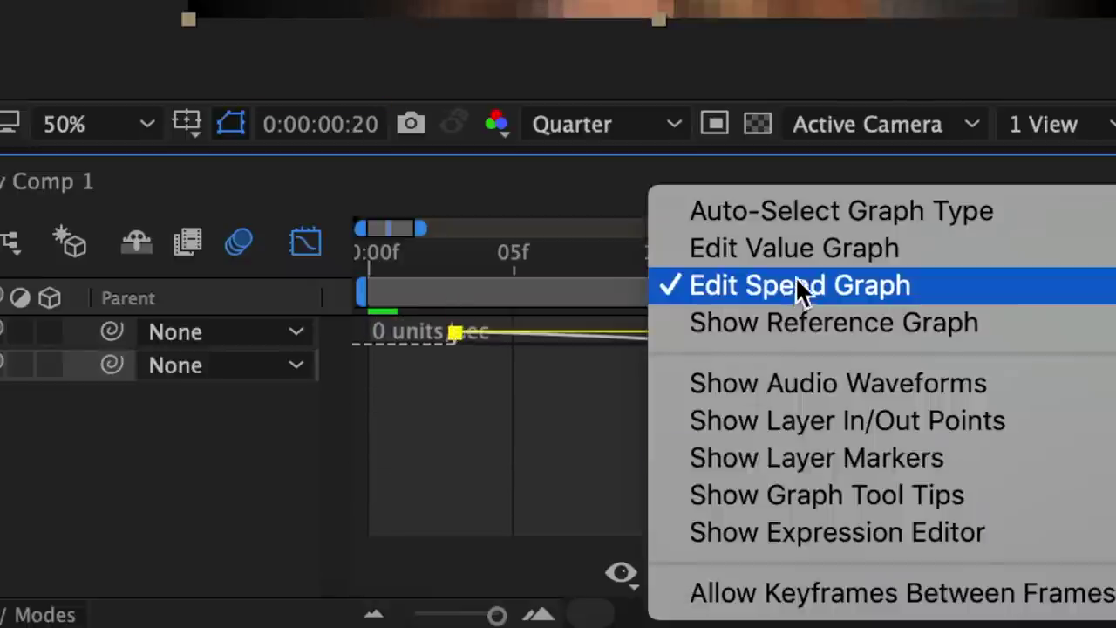
left_click(797, 249)
left_click_drag(932, 332, 717, 371)
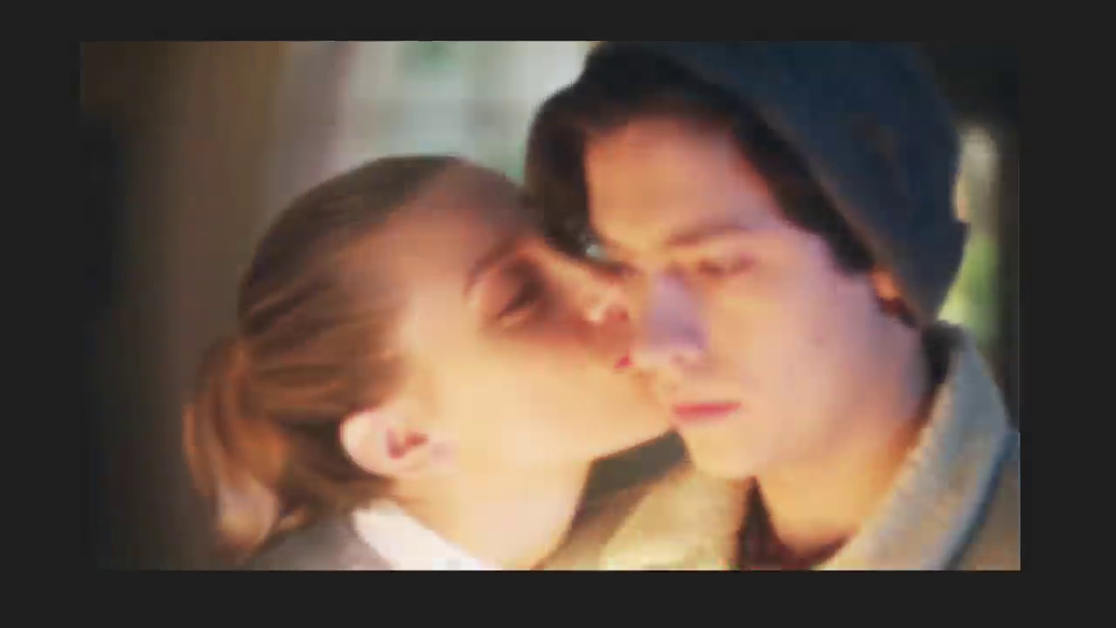
left_click(376, 255)
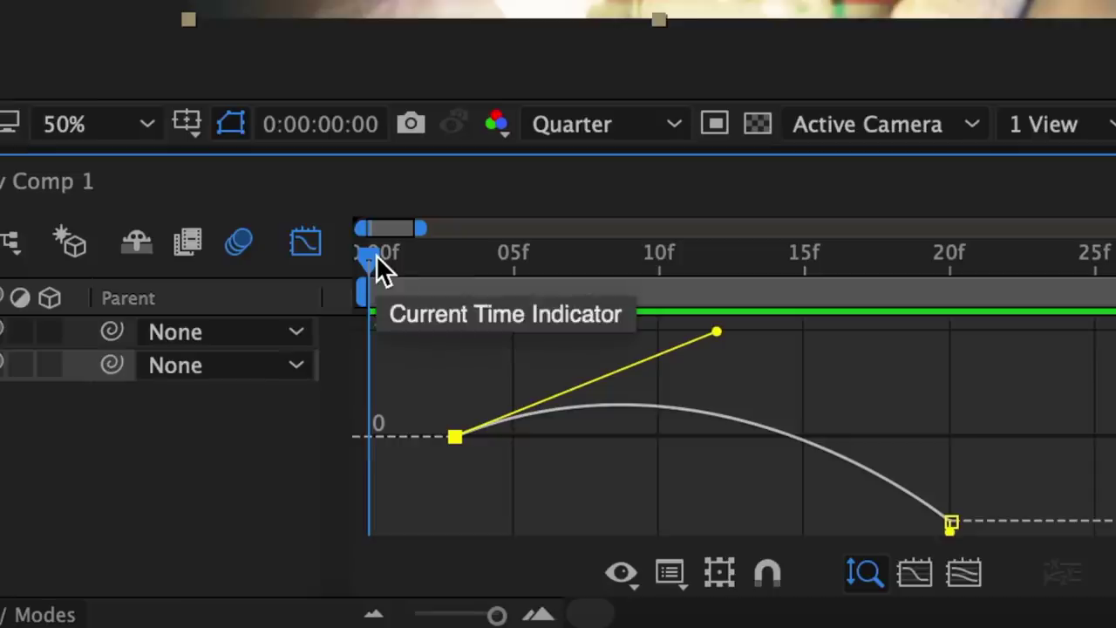
left_click_drag(718, 333, 722, 364)
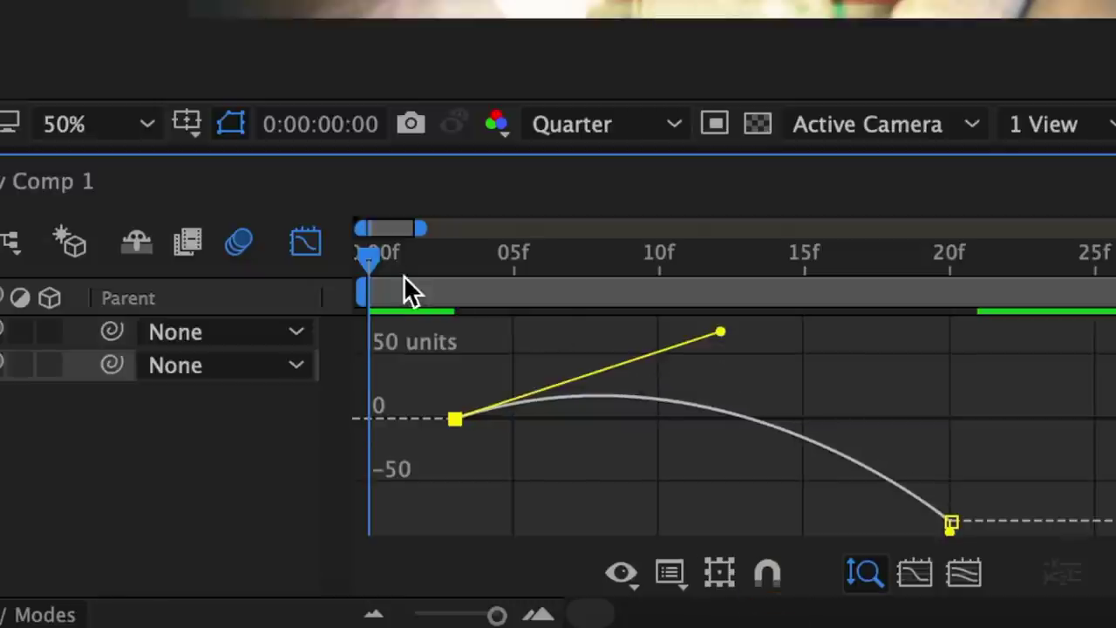
Preview the Bend animation and apply the S_WarpFishEye effect to the second clip
key("space")
key("space")
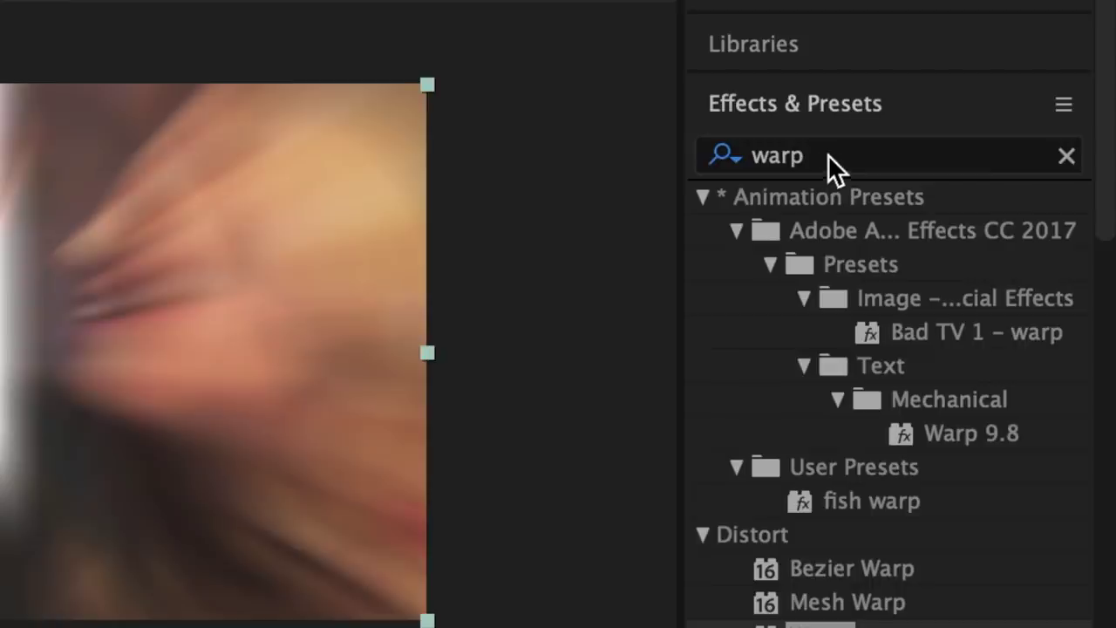
left_click(827, 155)
type("warpfi")
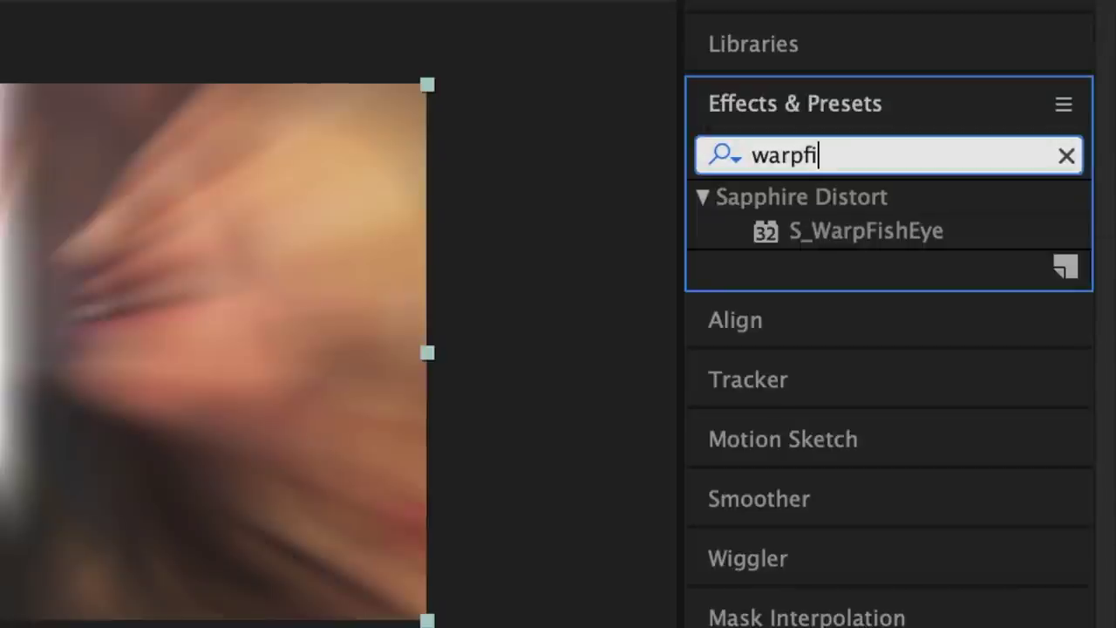
left_click_drag(866, 231, 478, 363)
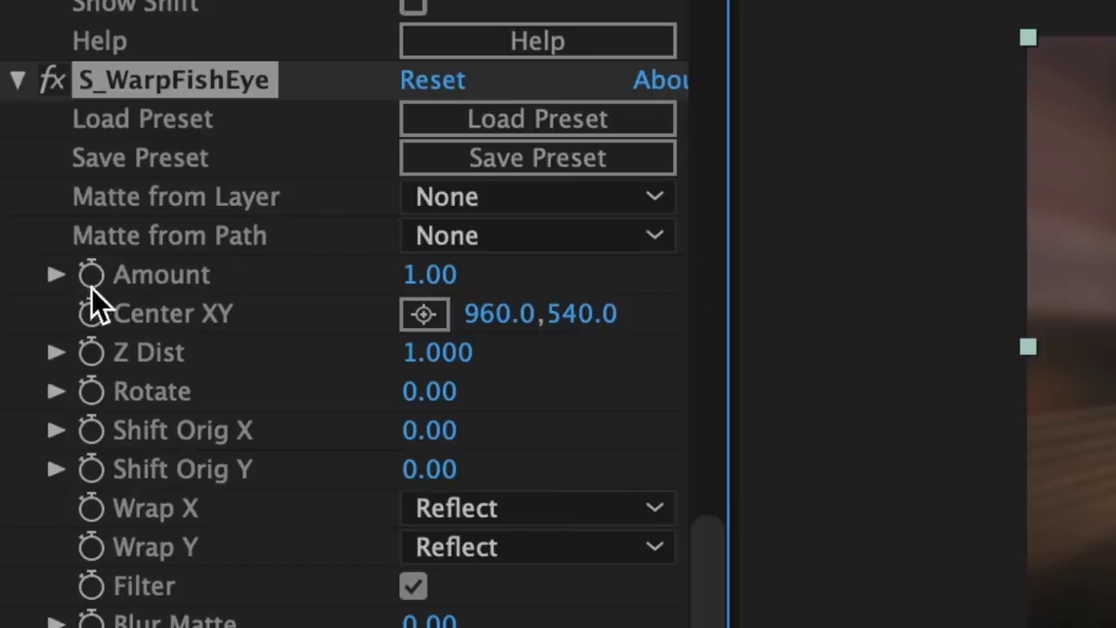
Keyframe the S_WarpFishEye Amount on the second clip from -0.4 at frame 21 to 0 at 1:07
left_click(91, 284)
left_click(436, 276)
type("-0.4")
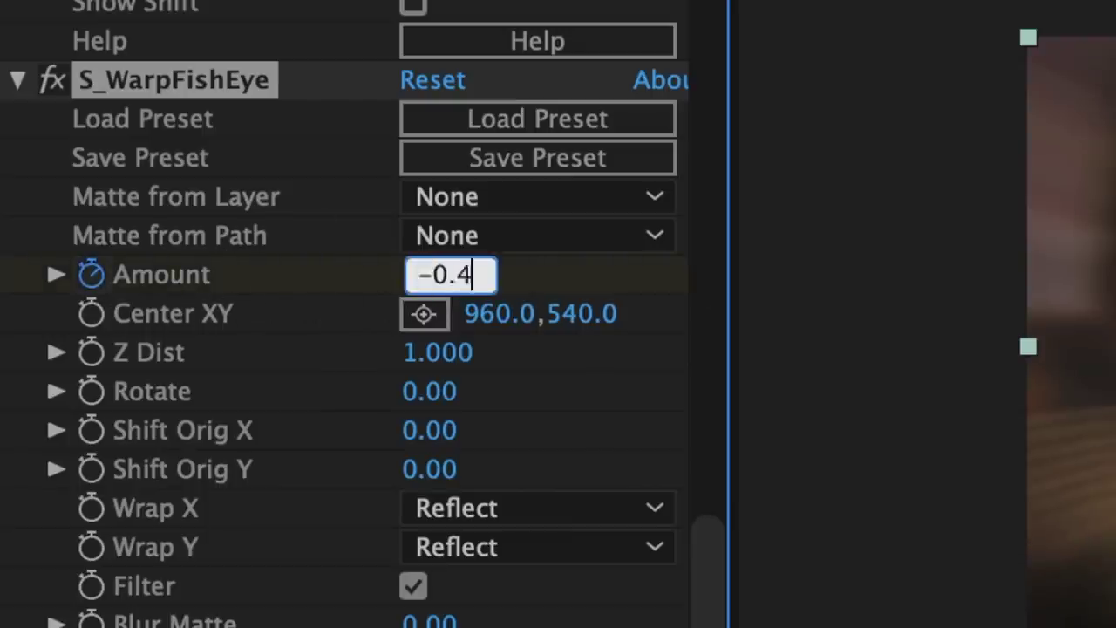
left_click(755, 255)
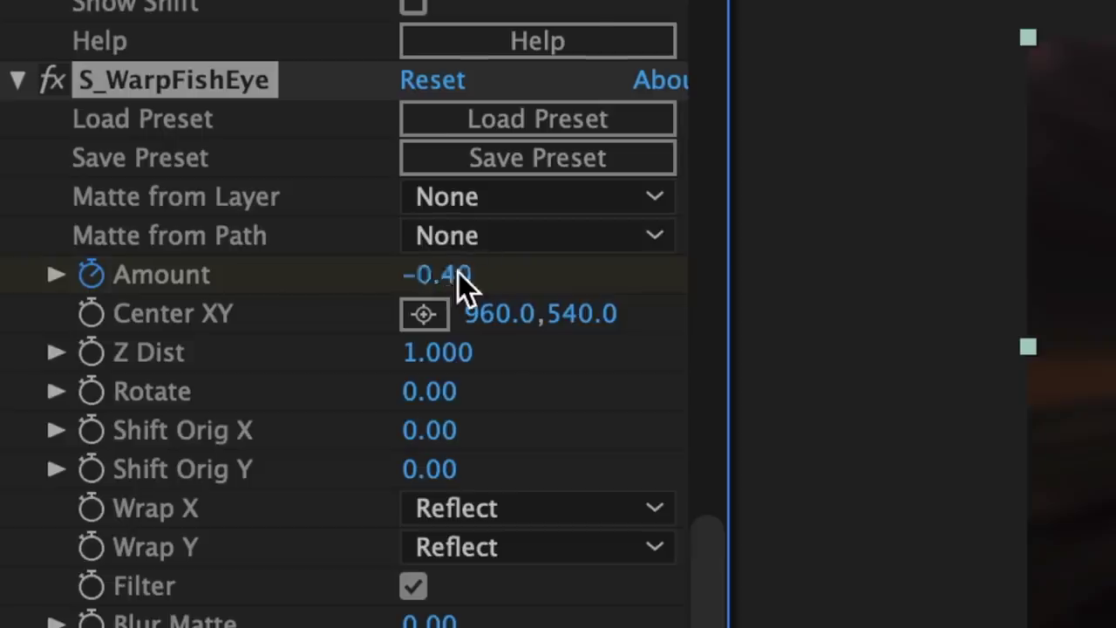
left_click(454, 279)
type("0")
key("Return")
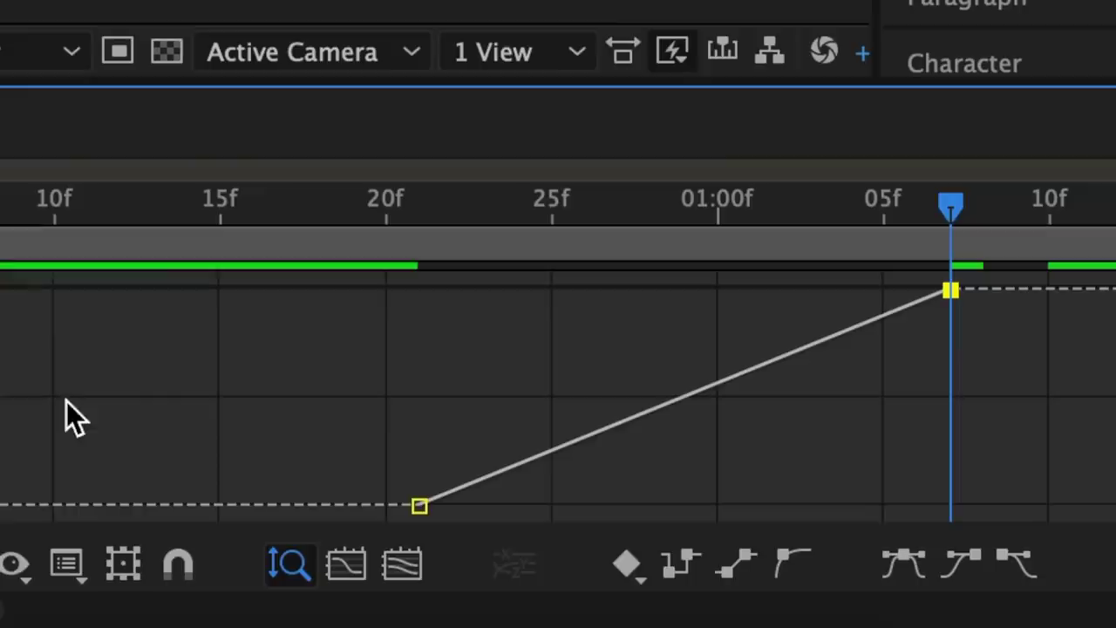
Ease the Amount keyframes in the speed graph, pulling the first handle back and extending the last one to about 1:00
left_click(35, 572)
left_click(169, 236)
left_click(911, 565)
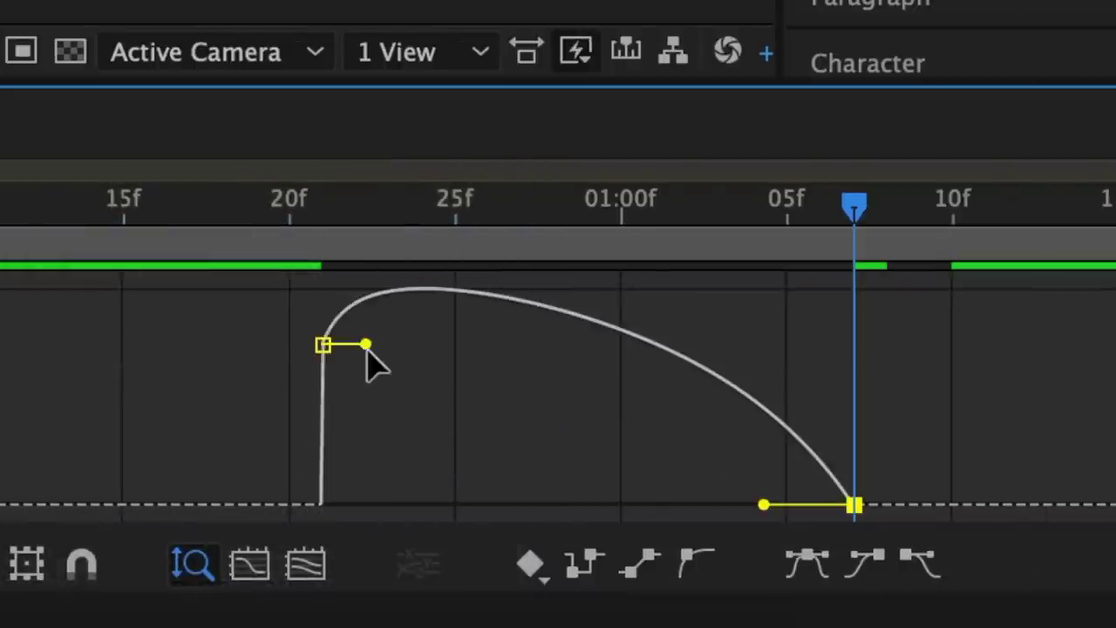
left_click_drag(367, 345, 278, 512)
left_click_drag(764, 505, 628, 505)
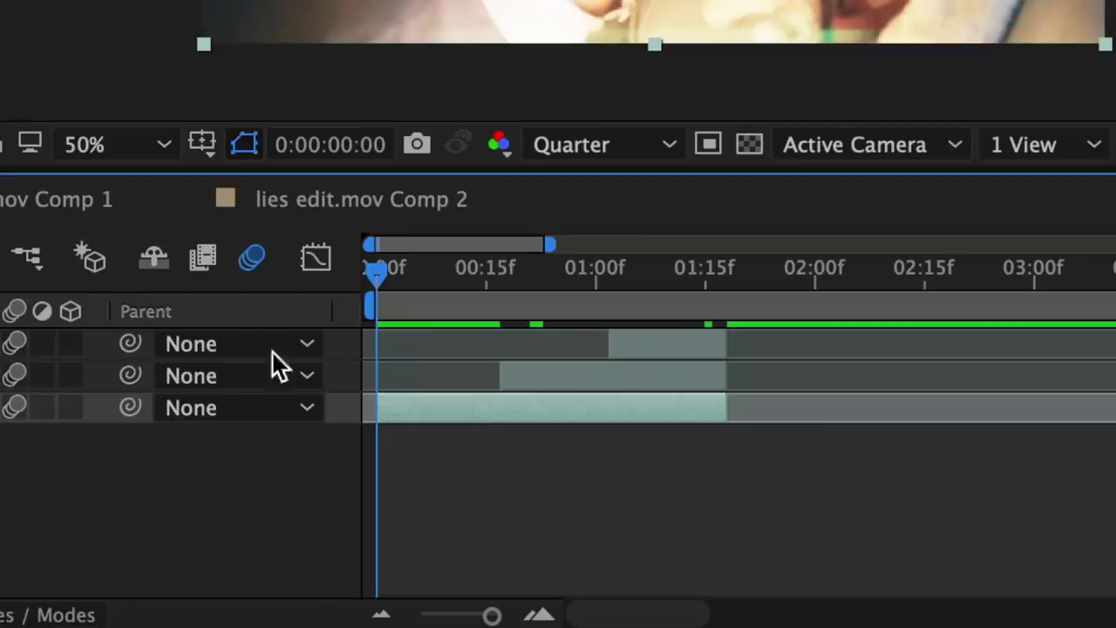
Pre-compose the bottom clip as lies edit.mov Comp 3 with all attributes moved into it, and duplicate the resulting layer
right_click(405, 420)
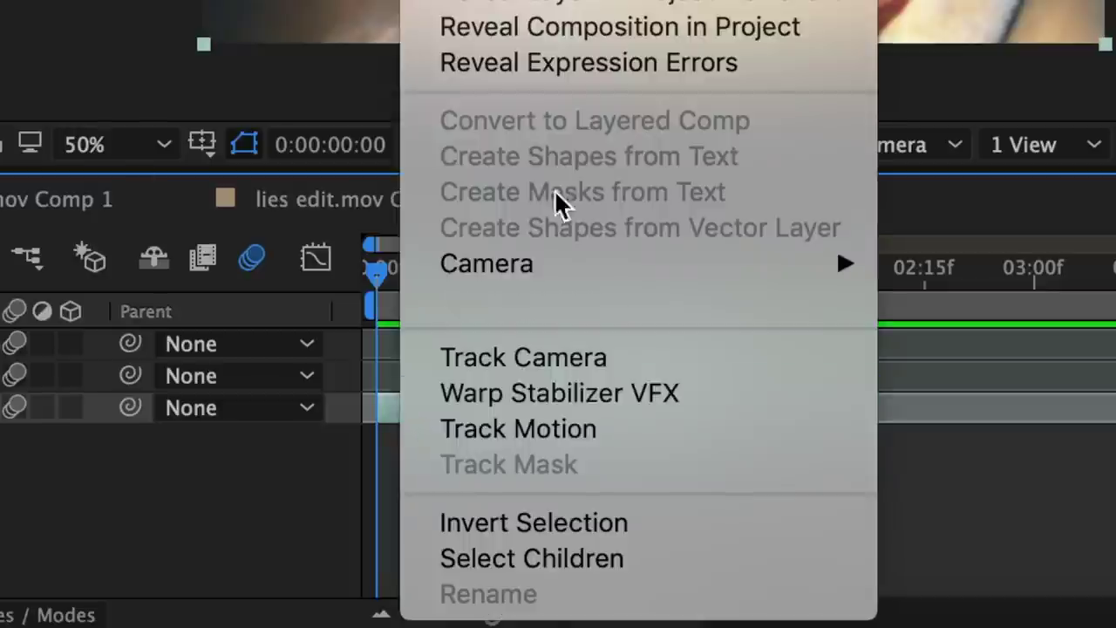
left_click(537, 299)
left_click(868, 548)
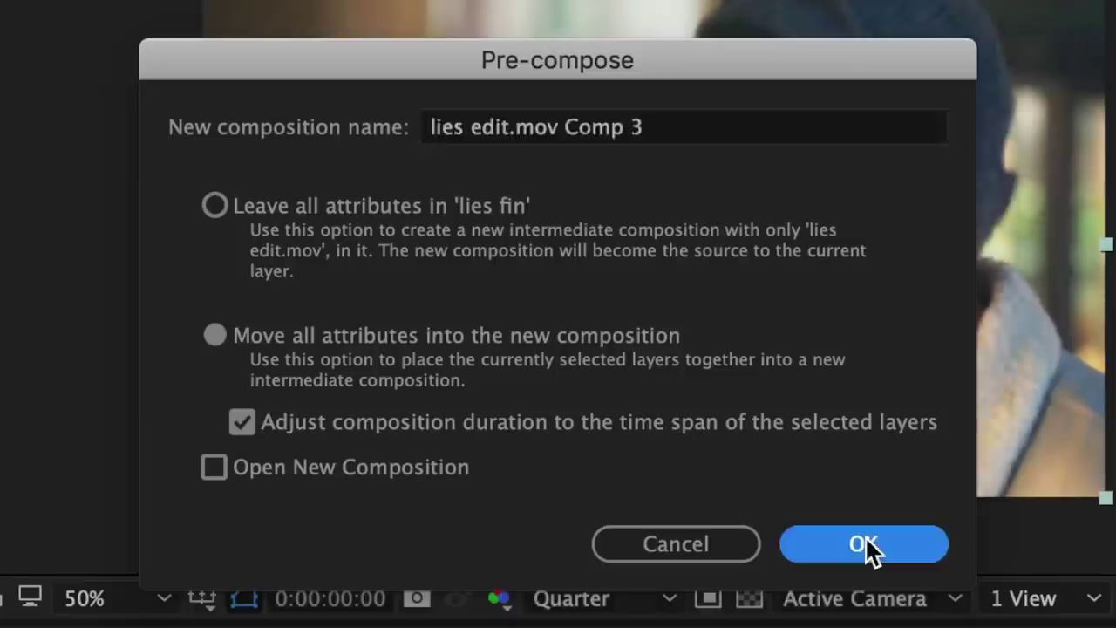
key("super+v")
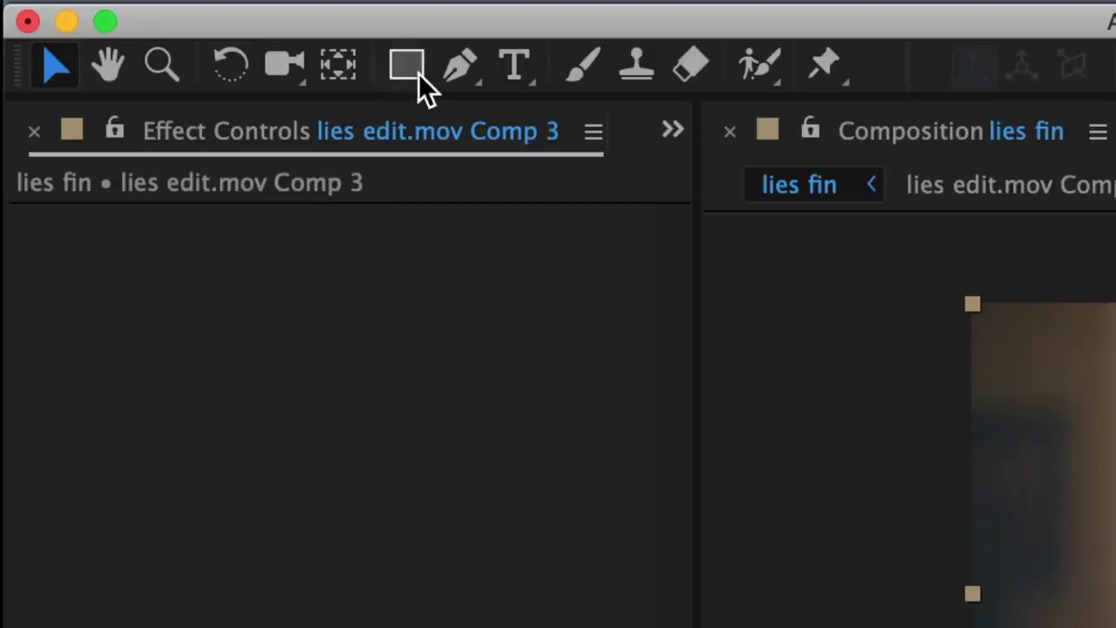
Draw a rectangular mask over the left half of the upper Comp 3 copy and copy that mask
left_click(419, 73)
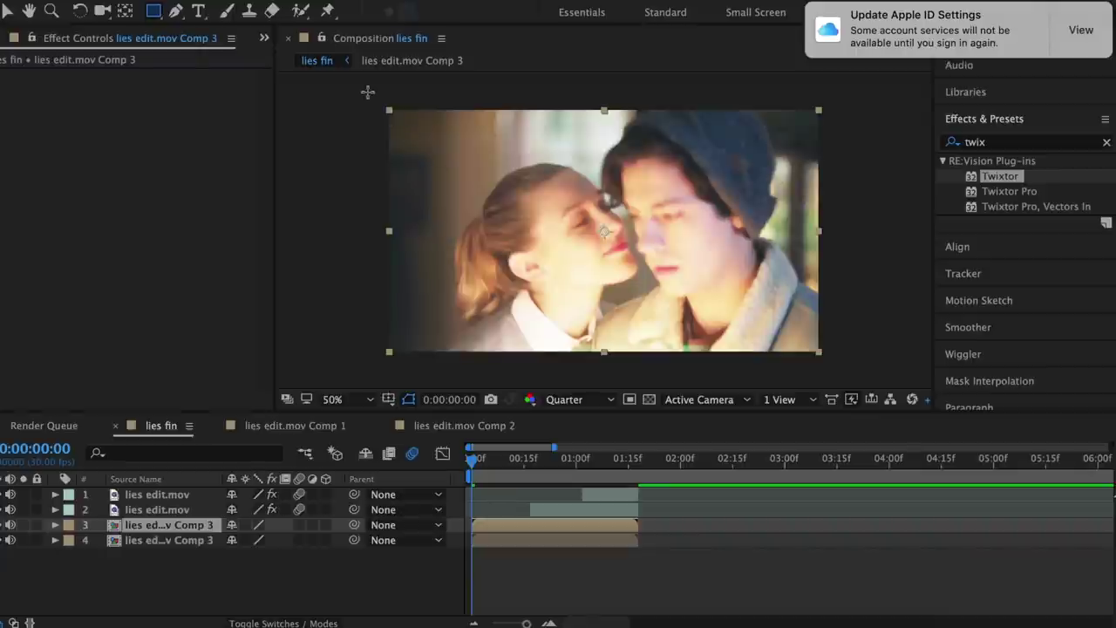
left_click_drag(367, 91, 606, 362)
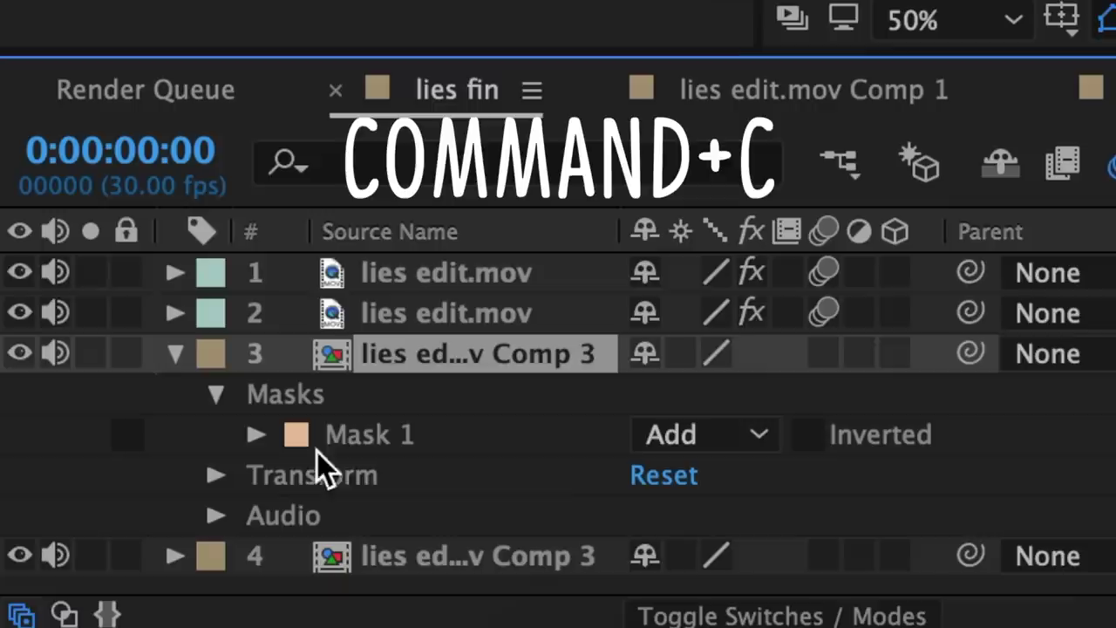
left_click(129, 556)
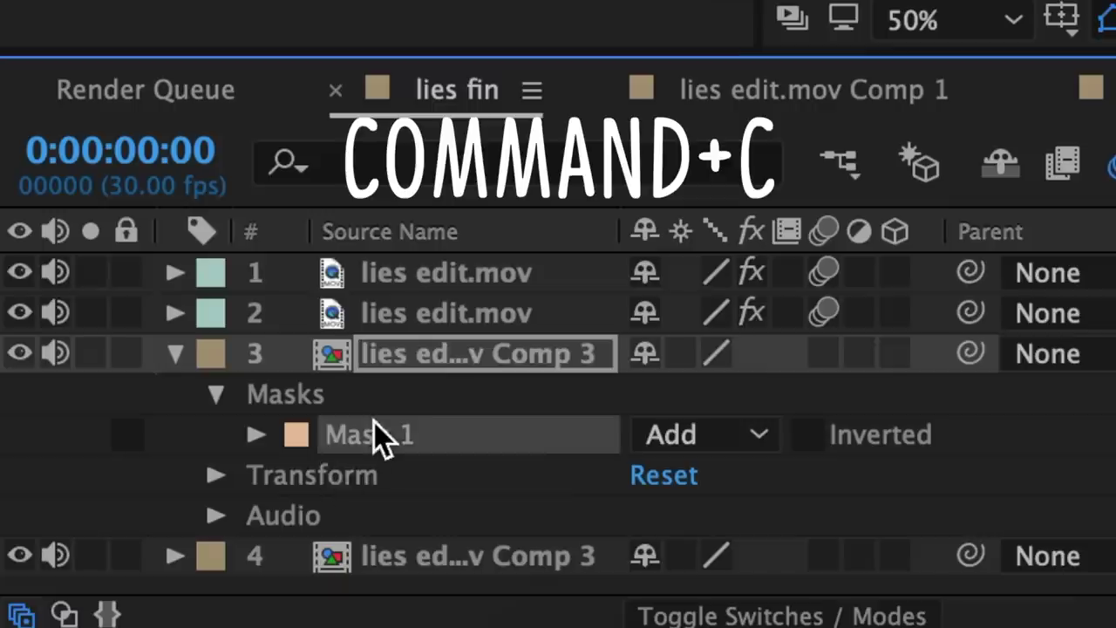
left_click(176, 353)
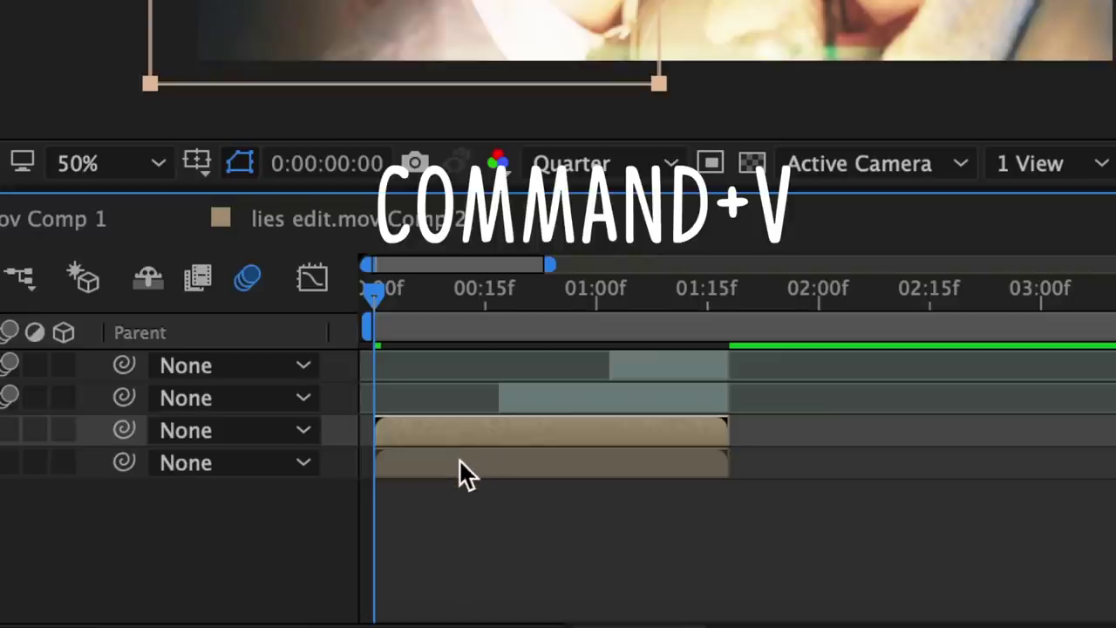
Paste the mask onto the lower Comp 3 copy and invert it to show the right half
left_click(459, 460)
key("super+v")
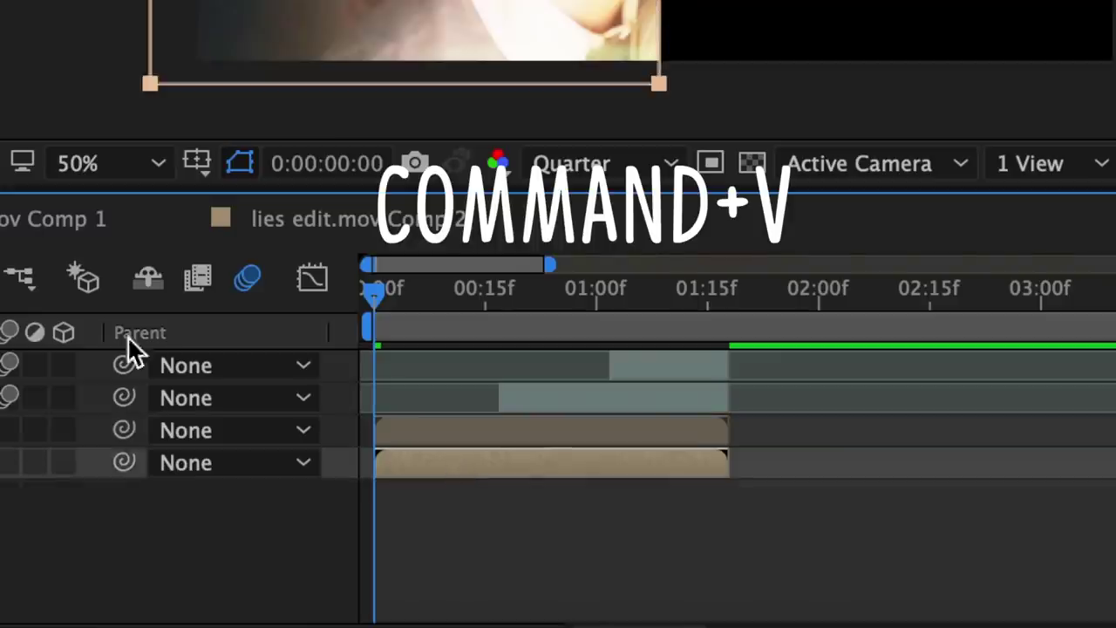
left_click(176, 556)
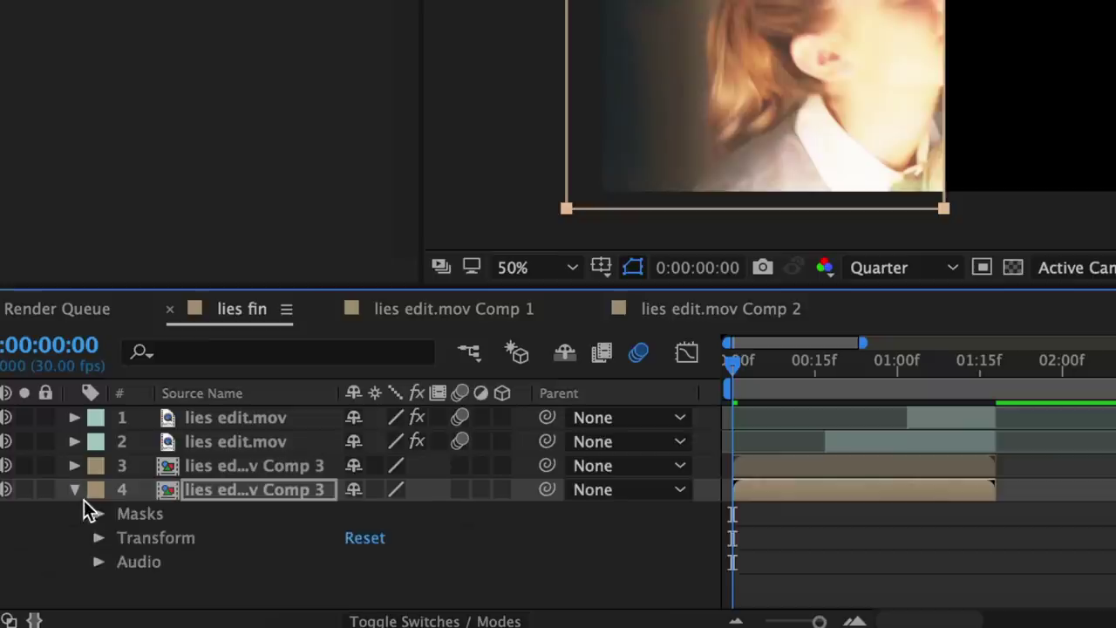
left_click(99, 514)
left_click(443, 539)
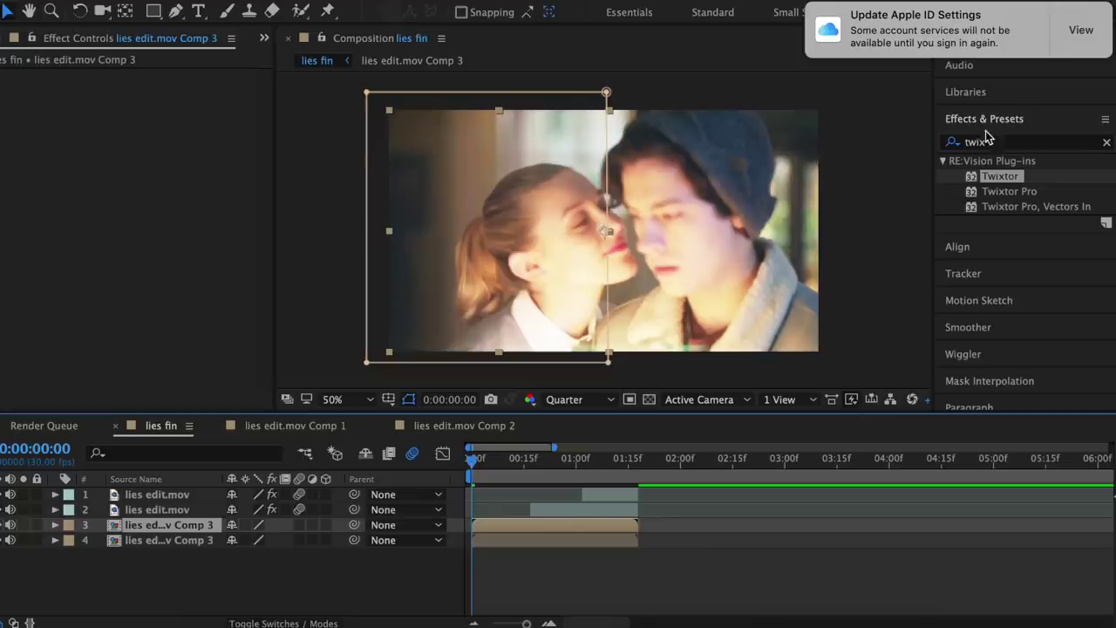
Apply Motion Tile with Output Width and Output Height 250, plus S_BlurMoCurves, to the left-half Comp 3 layer
left_click_drag(992, 143, 755, 149)
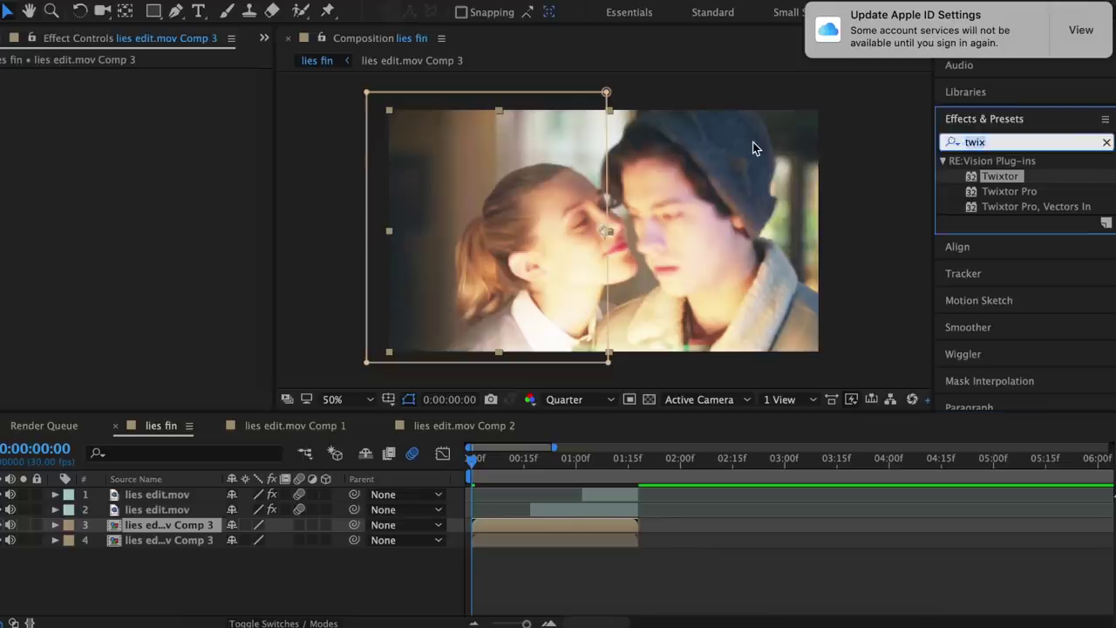
type("mo")
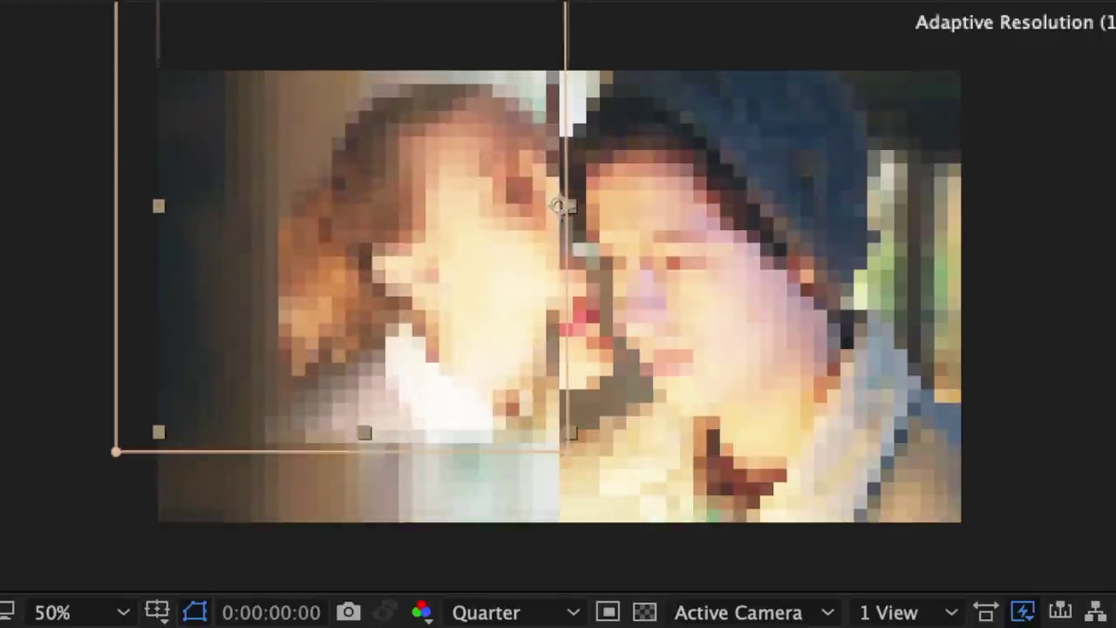
left_click_drag(991, 143, 831, 143)
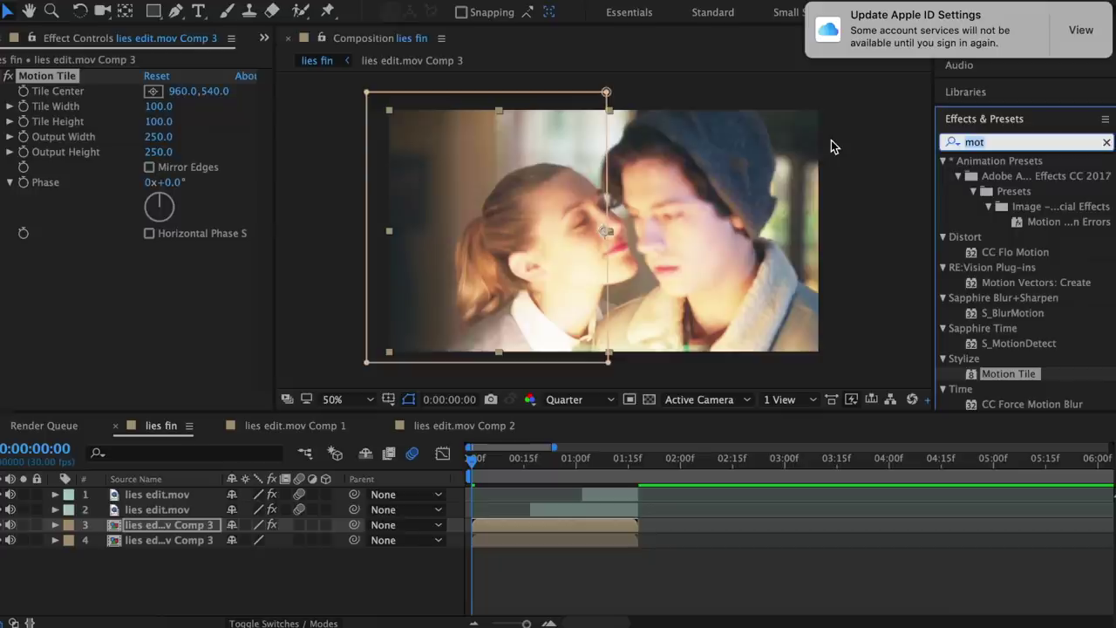
type("blurm")
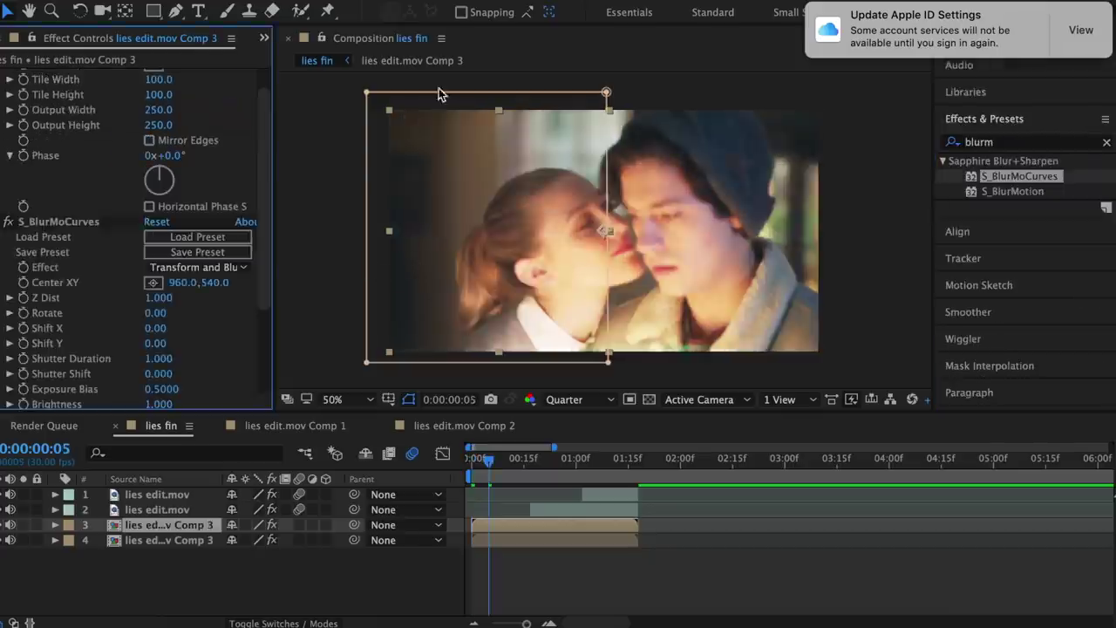
Keyframe the left half's S_BlurMoCurves Shift Y from 0 at frame 5 to -640 at frame 16
scroll(155, 265, "down", 3)
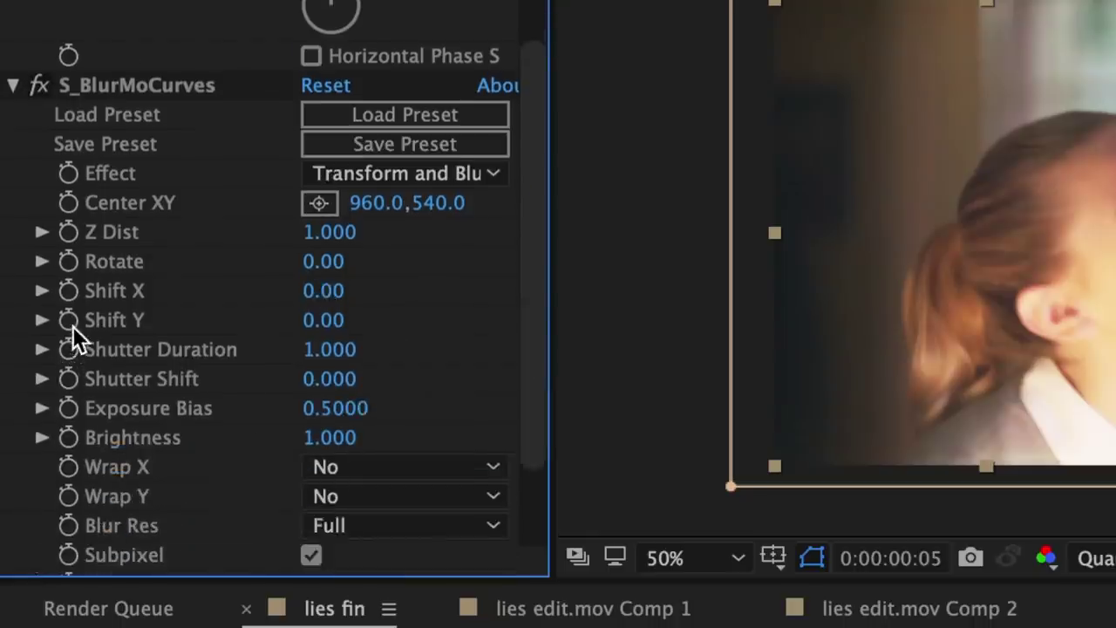
left_click(72, 321)
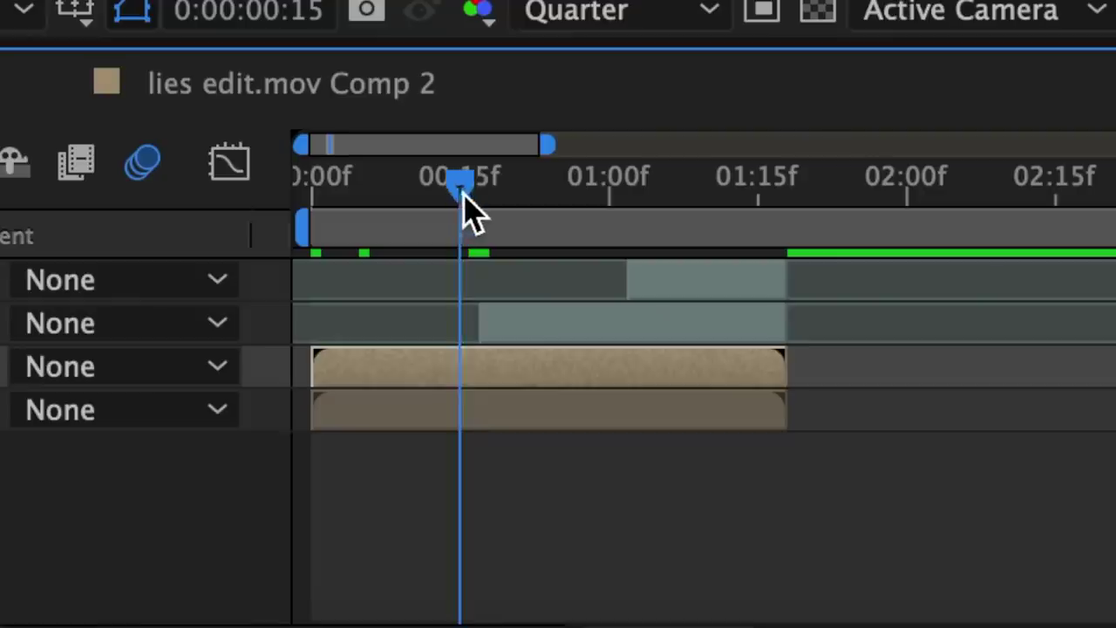
left_click_drag(464, 193, 472, 193)
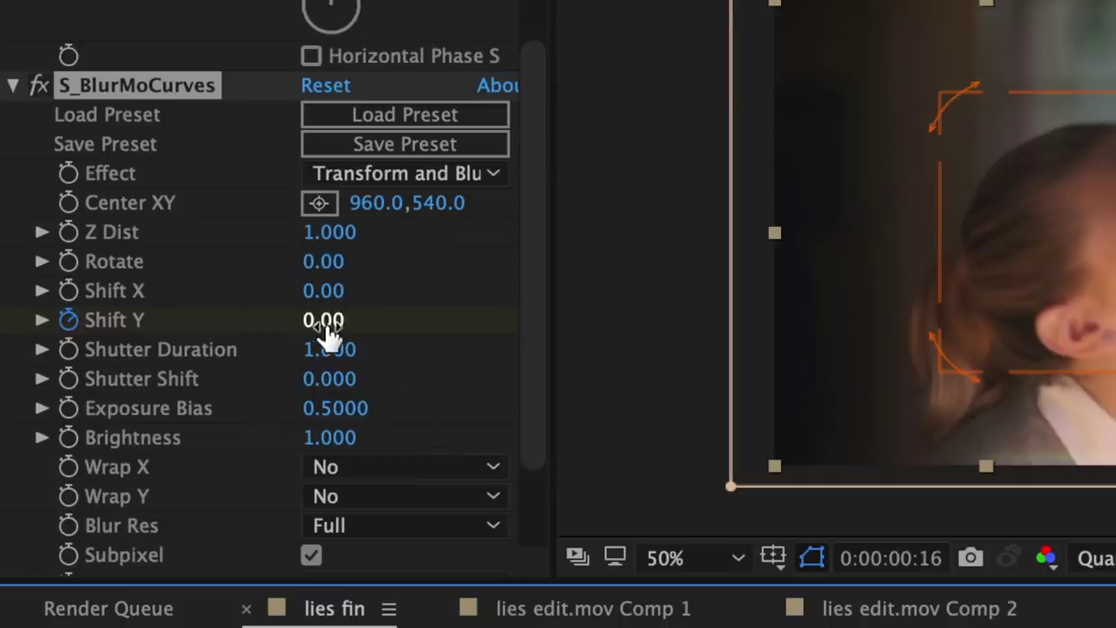
left_click_drag(327, 330, 277, 353)
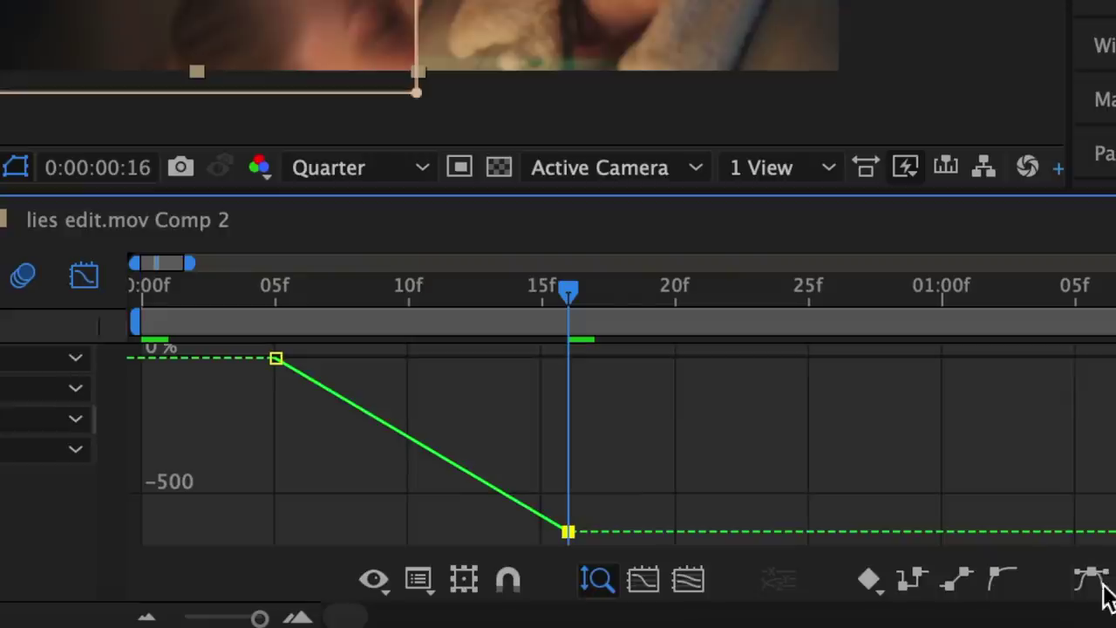
Ease both Shift Y keyframes in the value graph so the curve starts gently and drops steeply into frame 16
left_click(1097, 583)
left_click_drag(629, 511, 737, 367)
left_click(397, 304)
left_click(1089, 585)
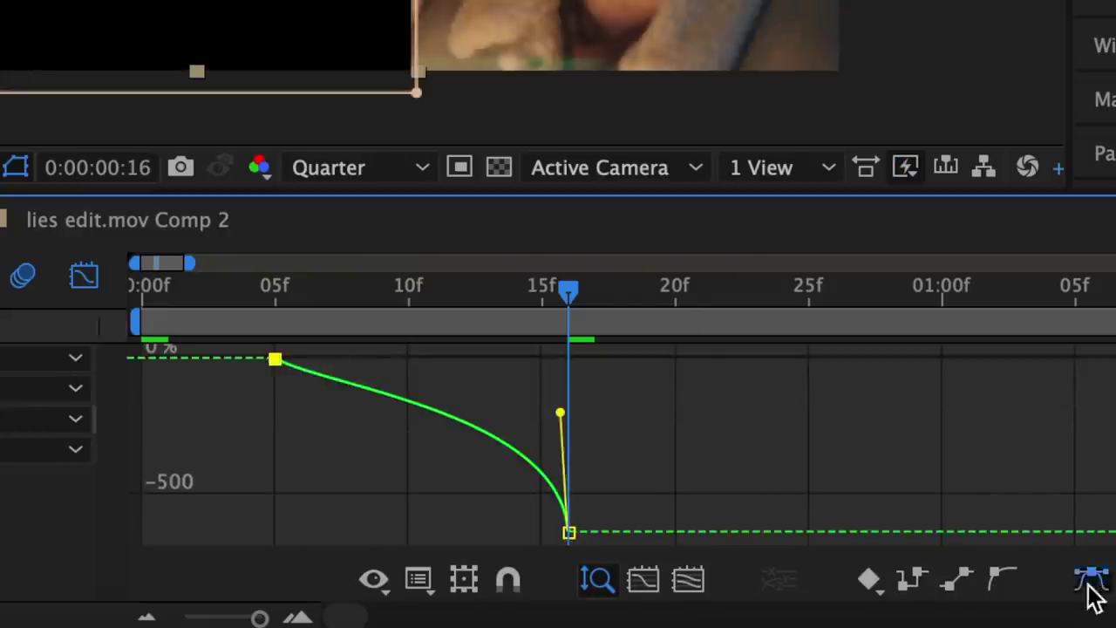
left_click_drag(410, 384, 519, 363)
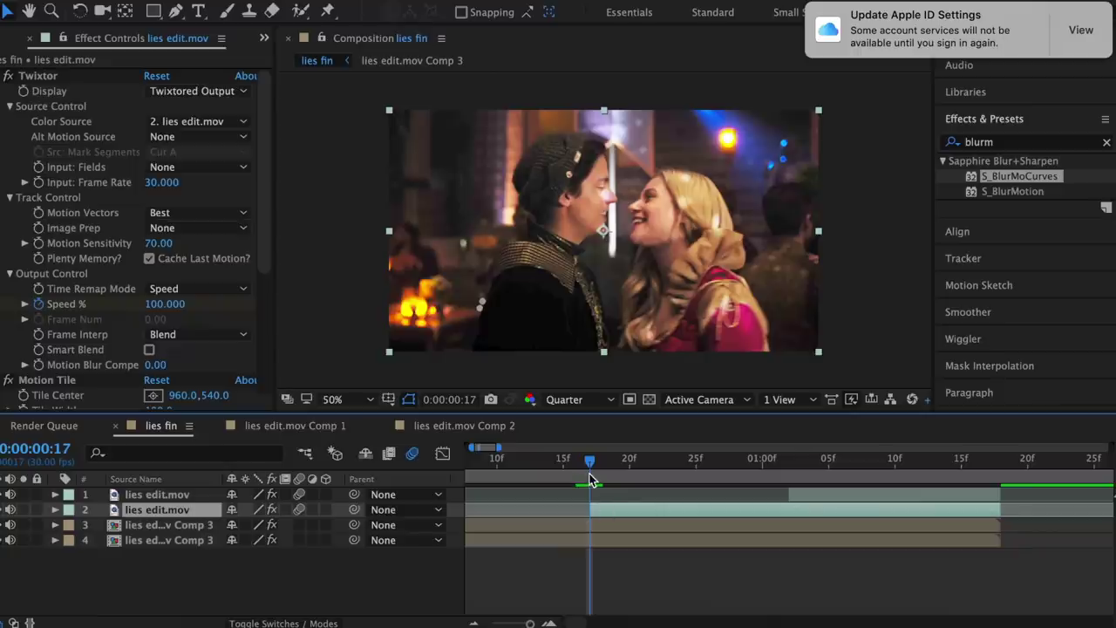
Shift the second clip's horizontal position at frame 17 so the couple sits within the left half of the frame
mouse_move(589, 474)
left_mouse_down()
mouse_move(572, 474)
mouse_move(593, 471)
left_mouse_up()
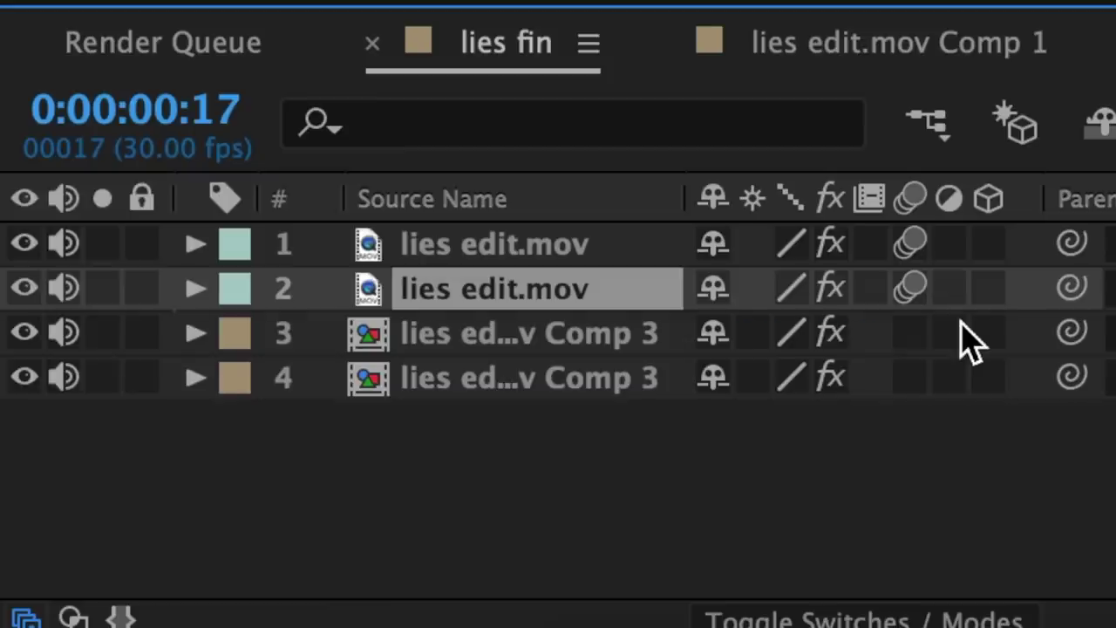
key("p")
left_click_drag(645, 332, 889, 349)
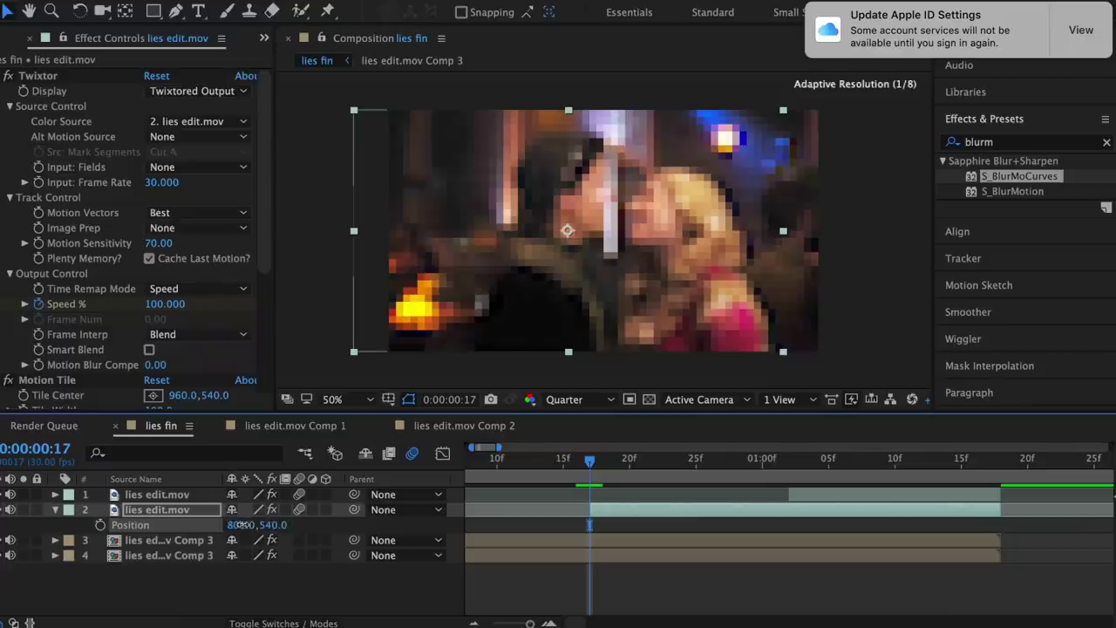
left_click_drag(244, 525, 218, 525)
key("p")
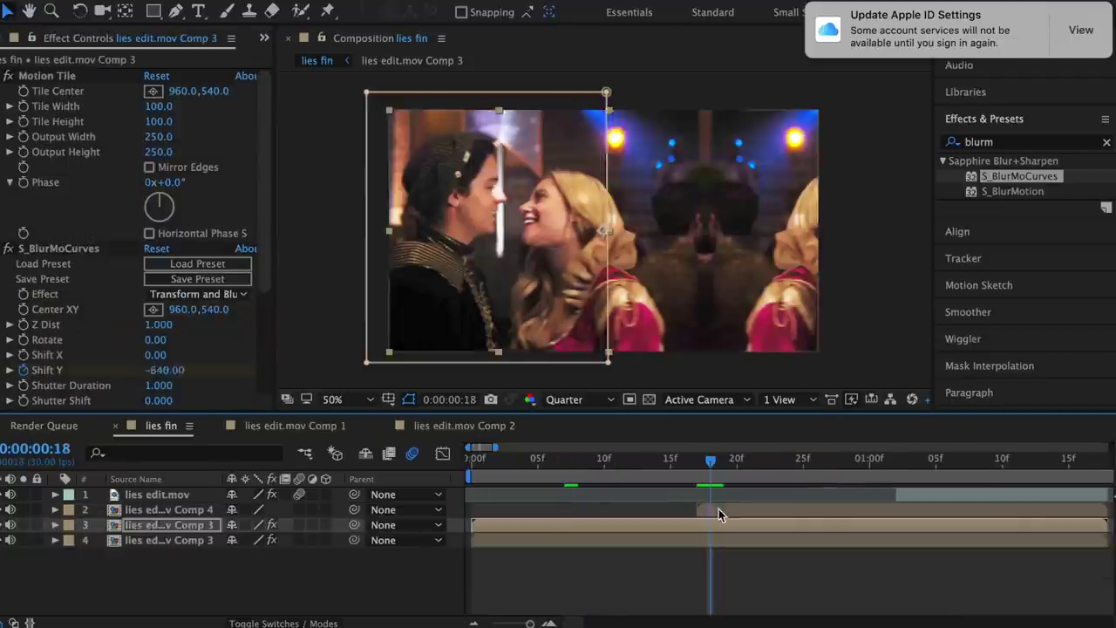
Apply S_BlurMoCurves to the left-half Comp 4 clip and keyframe Shift Y from 550 at frame 17 to 0 at frame 29
left_click(719, 512)
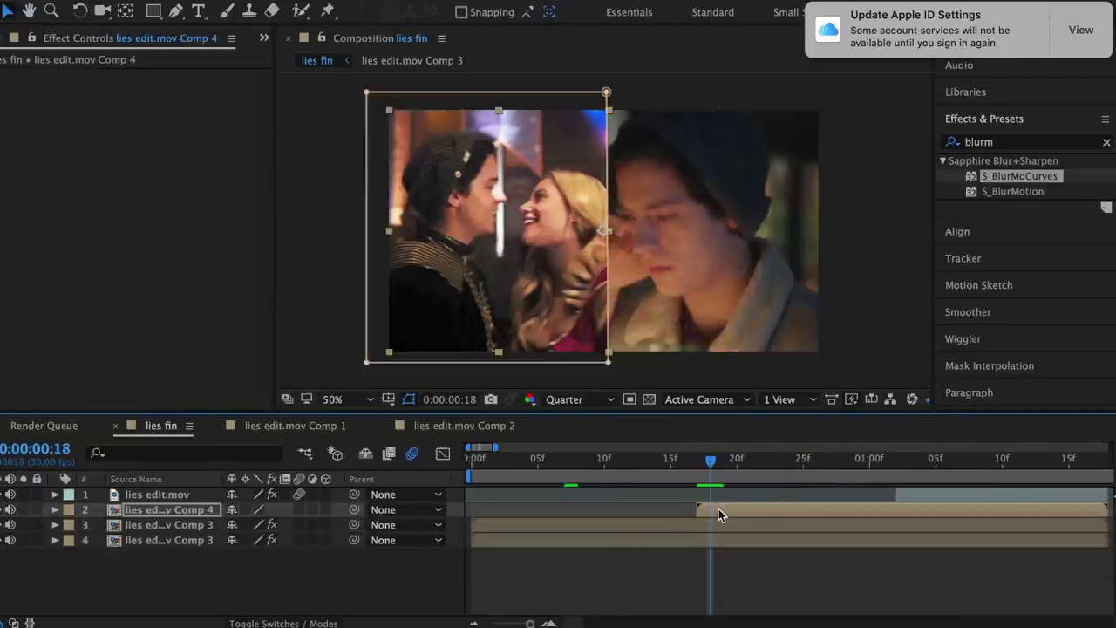
left_click(994, 146)
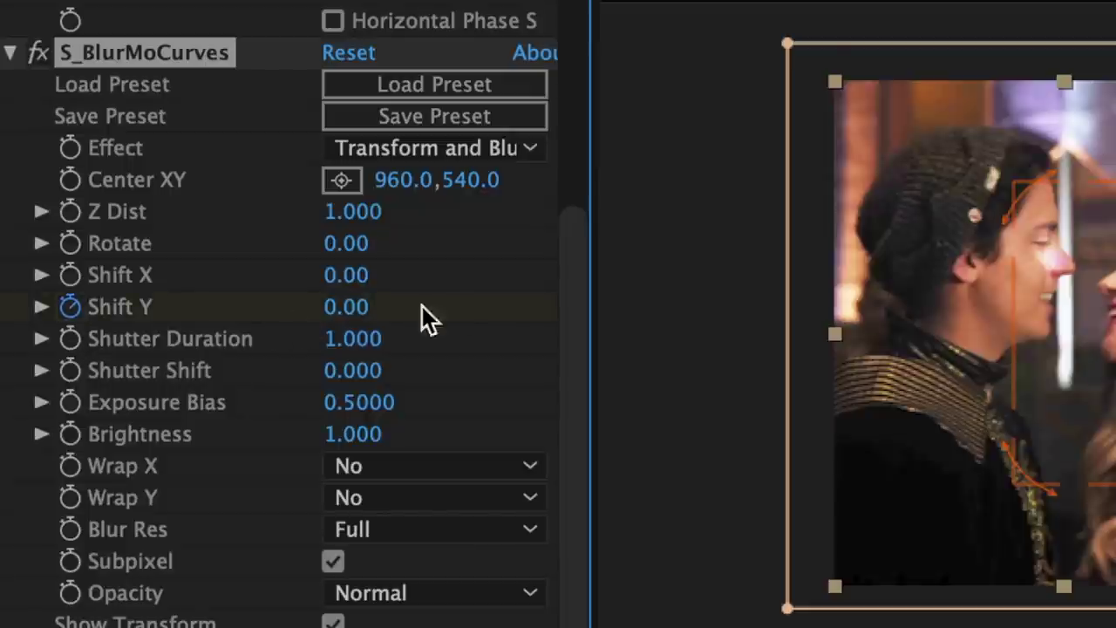
left_click_drag(349, 323, 471, 328)
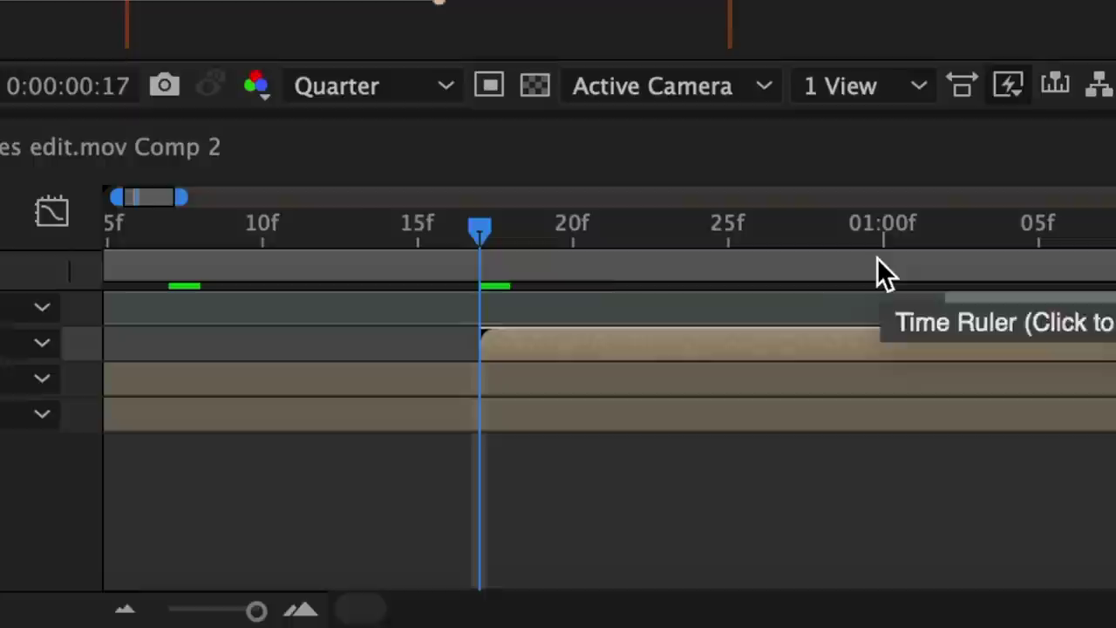
left_click(877, 274)
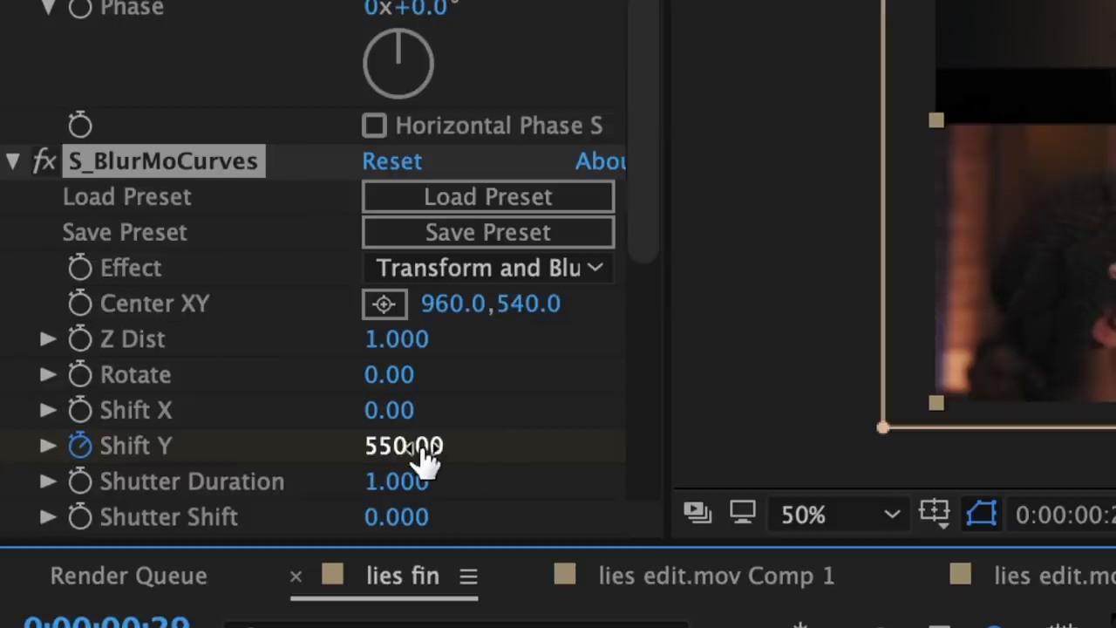
left_click(421, 446)
type("0")
key("Return")
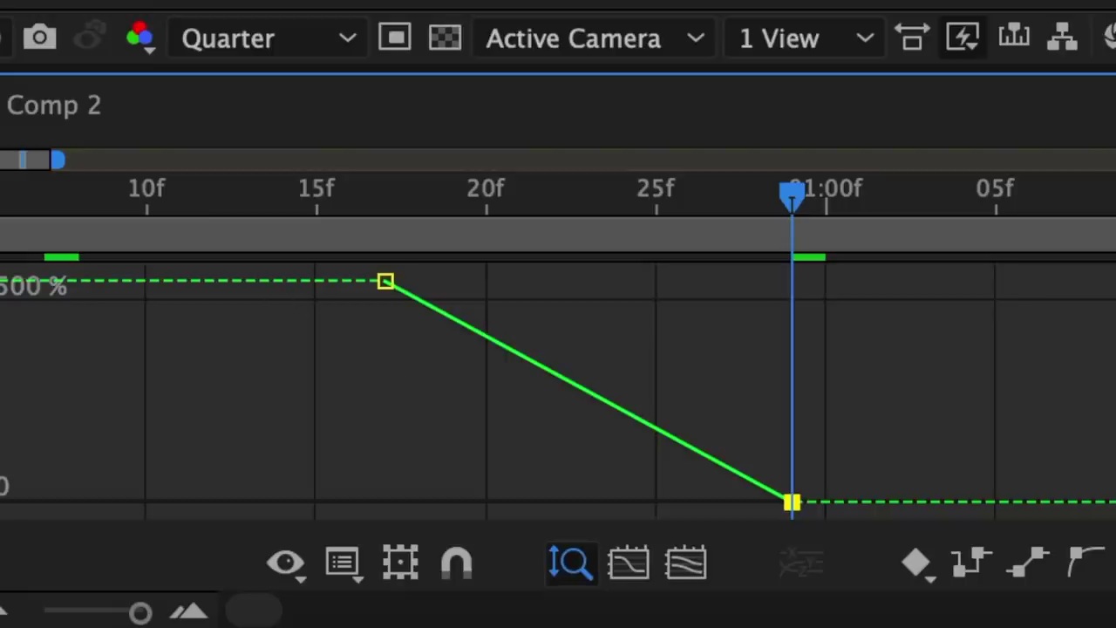
Ease both Comp 4 Shift Y keyframes in the value graph so the curve drops steeply after frame 17 and flattens into frame 29
key("F9")
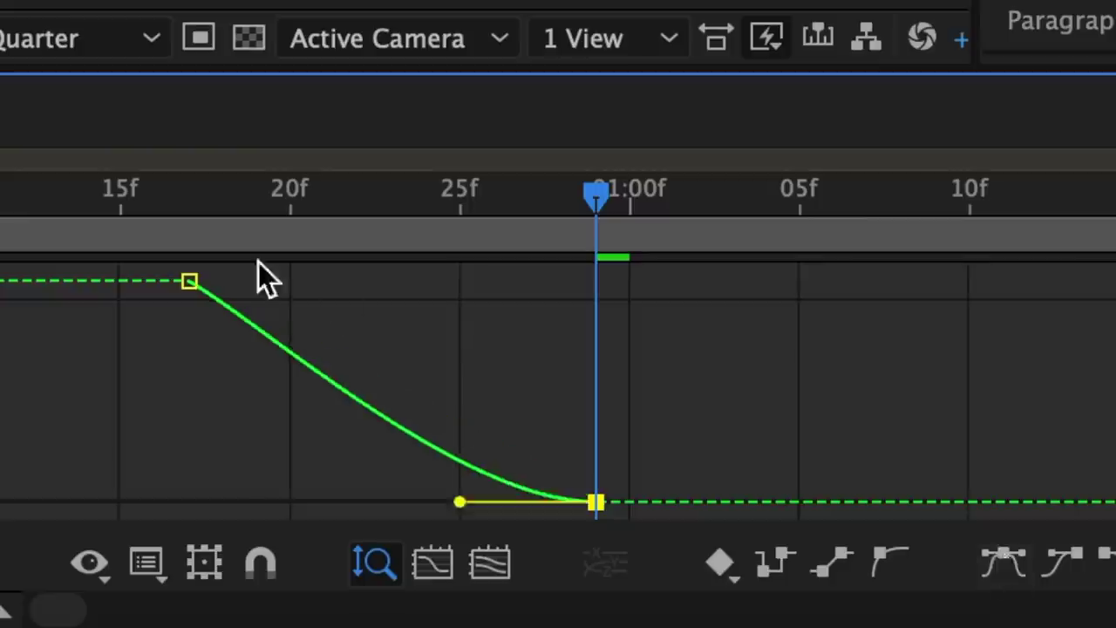
left_click(385, 281)
key("F9")
left_click_drag(518, 280, 396, 437)
left_click_drag(460, 502, 265, 501)
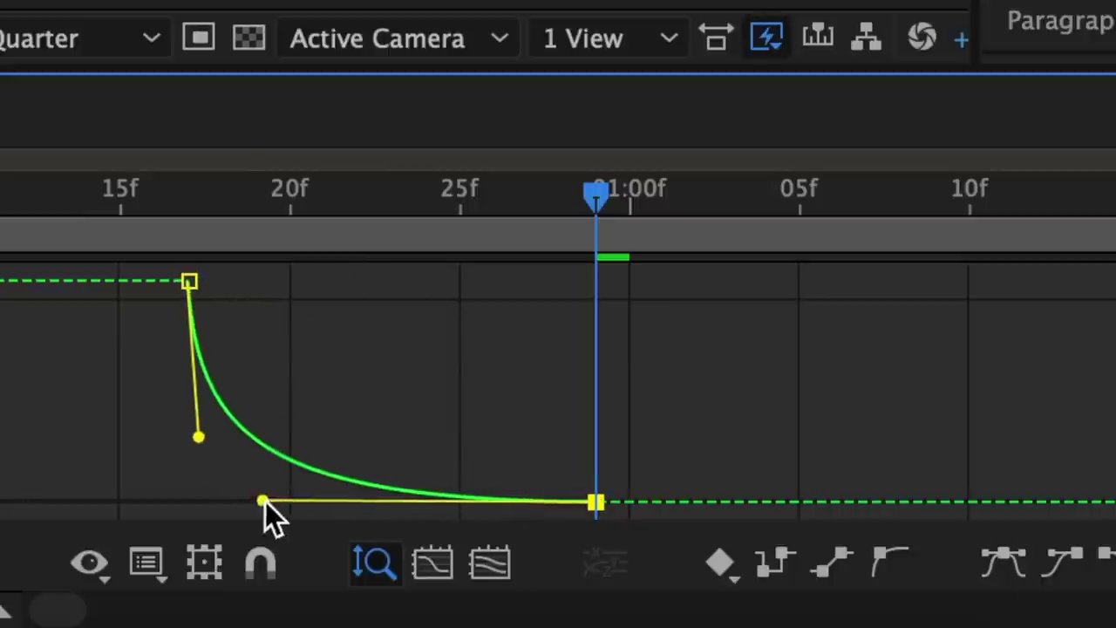
Create a shape layer and draw a vertical Pen tool line along the split, from the frame's upper edge to its lower edge
left_click(155, 10)
mouse_move(160, 60)
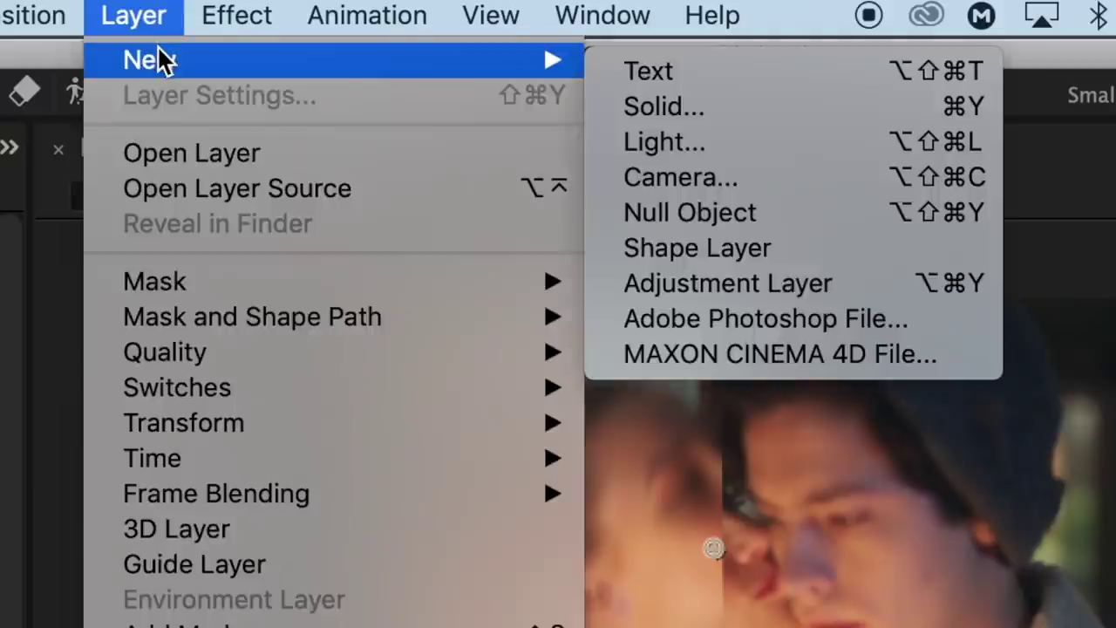
left_click(718, 251)
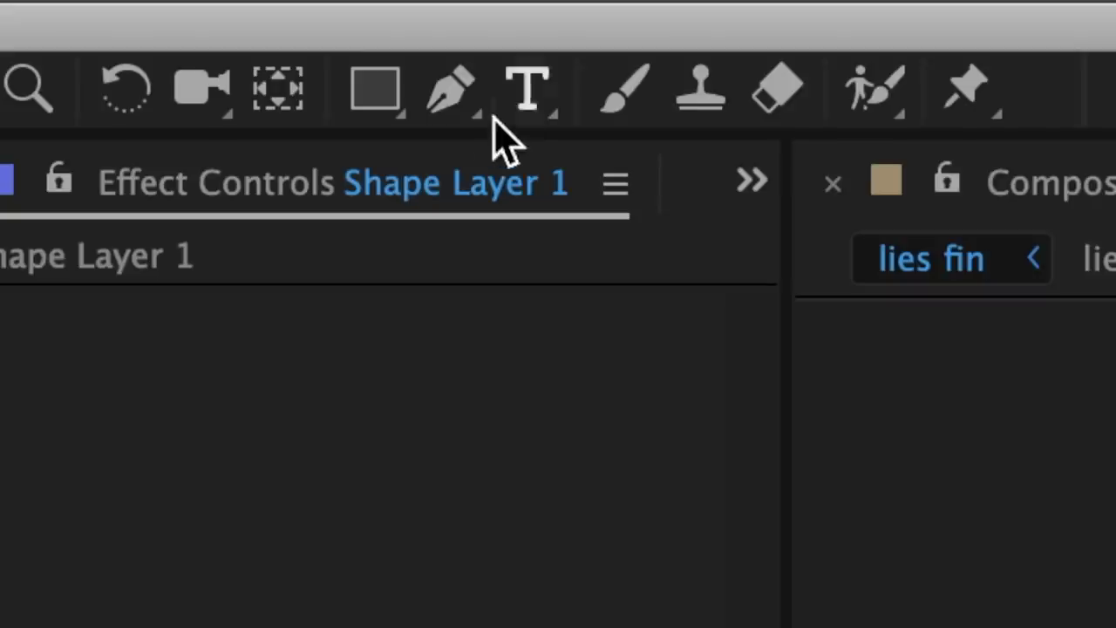
left_click(450, 90)
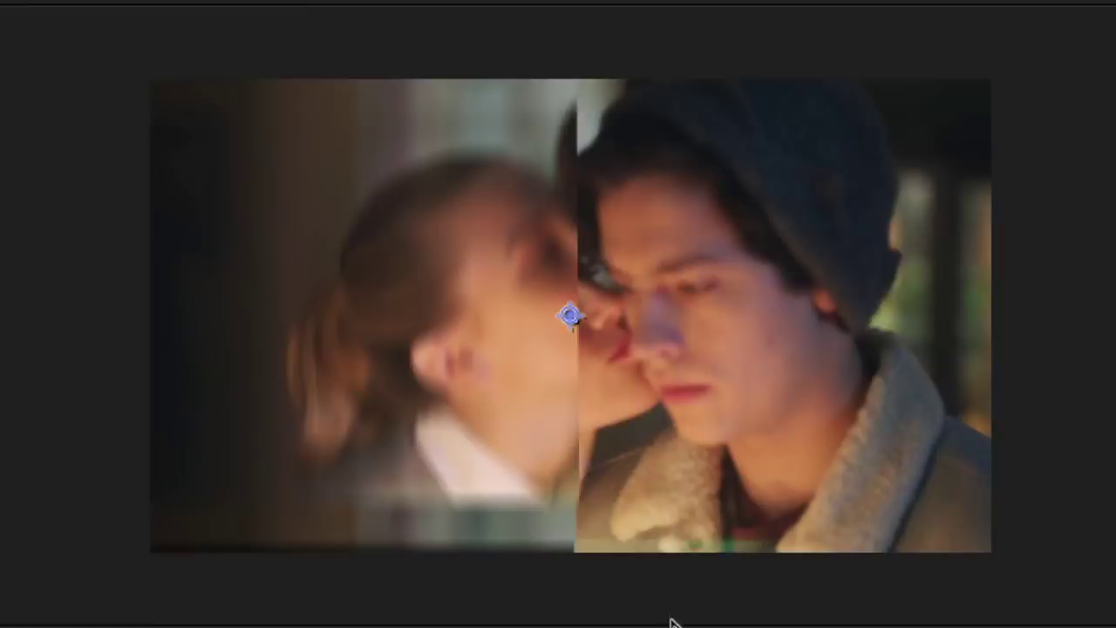
left_click(574, 78)
left_click(578, 550)
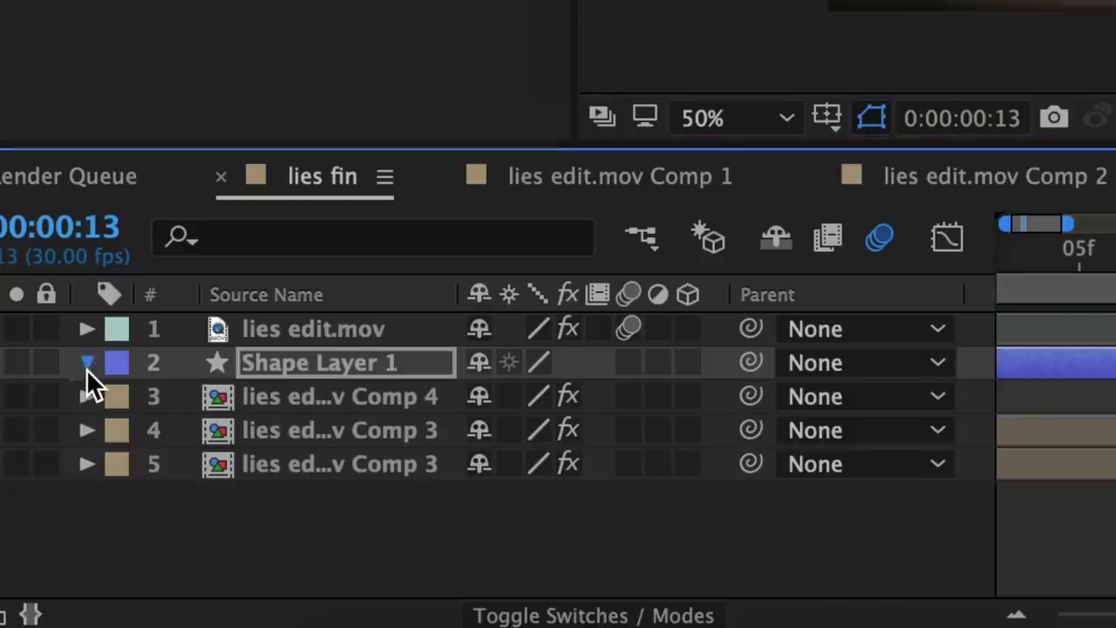
Set the stroke color of the line in Shape Layer 1 to white, FFFFFF
left_click(87, 363)
left_click(121, 398)
left_click(153, 430)
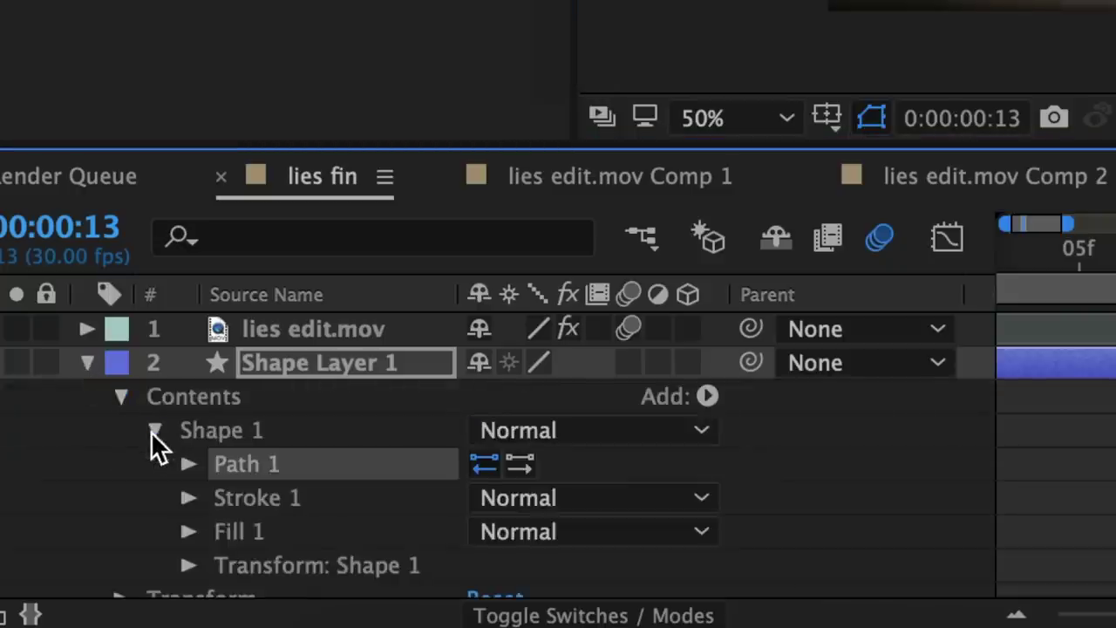
left_click(186, 497)
scroll(185, 511, "down", 5)
left_click(489, 363)
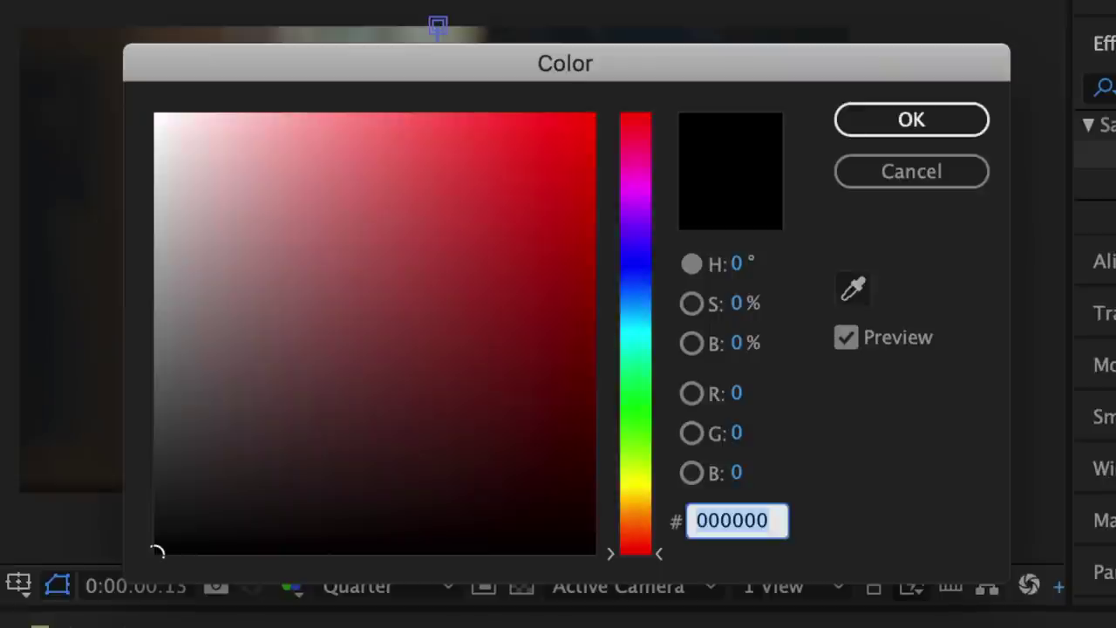
left_click_drag(284, 357, 154, 112)
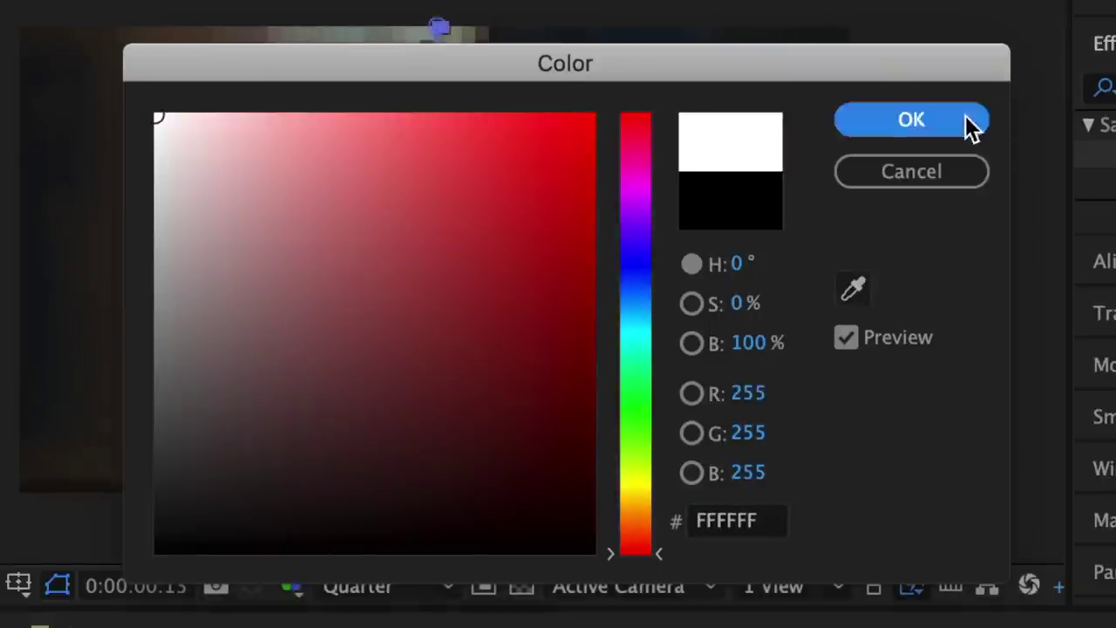
left_click(970, 126)
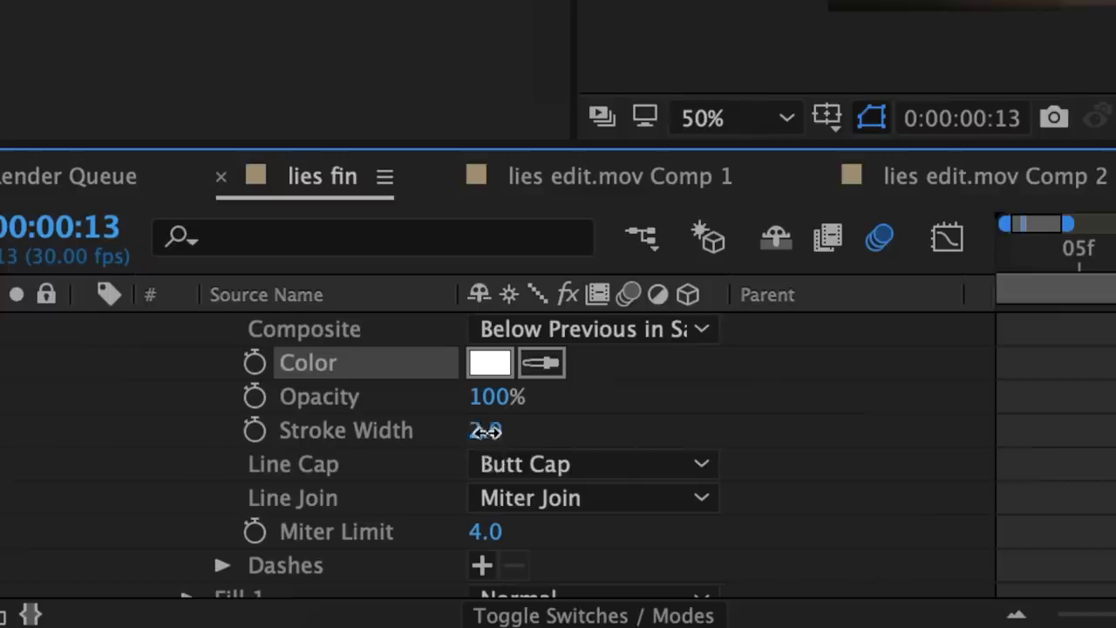
Set the line's Stroke Width to 15 and its Line Cap to Round Cap
left_click(493, 430)
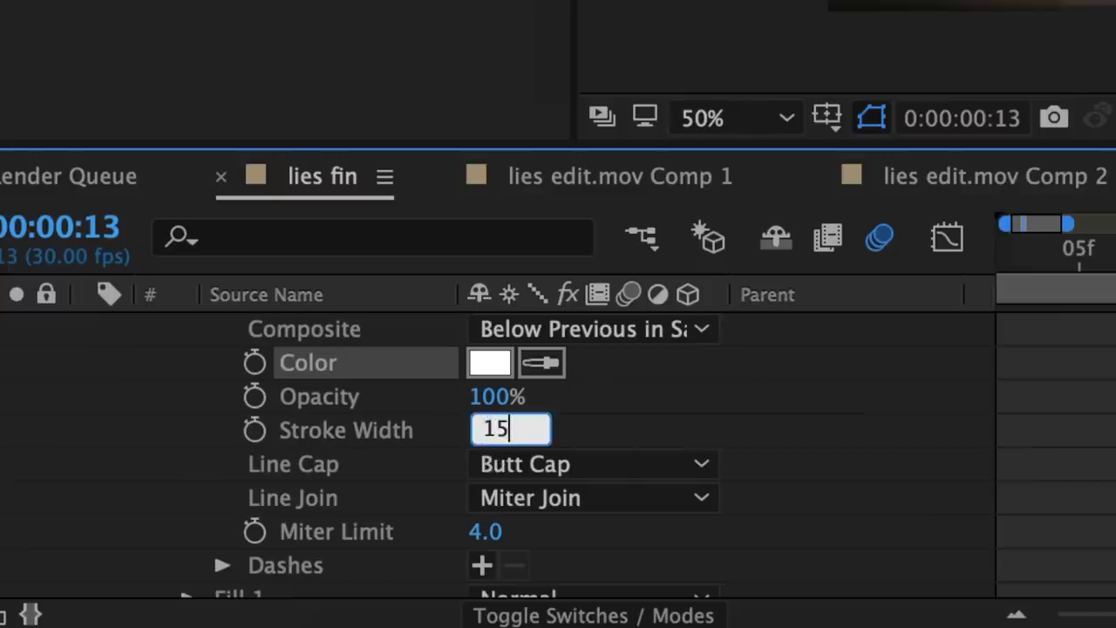
type("15")
key("Return")
left_click(646, 467)
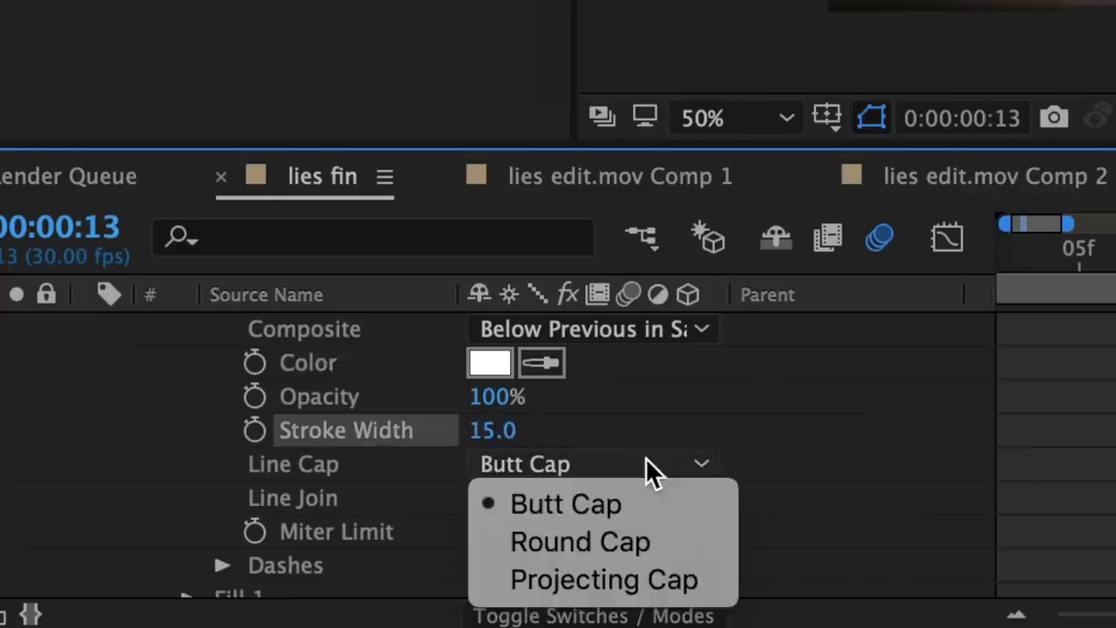
left_click(656, 542)
Keyframe the line's path so it grows from a short stub at the lower edge at frame 17 to full height at frame 26
scroll(349, 437, "up", 5)
left_click(191, 464)
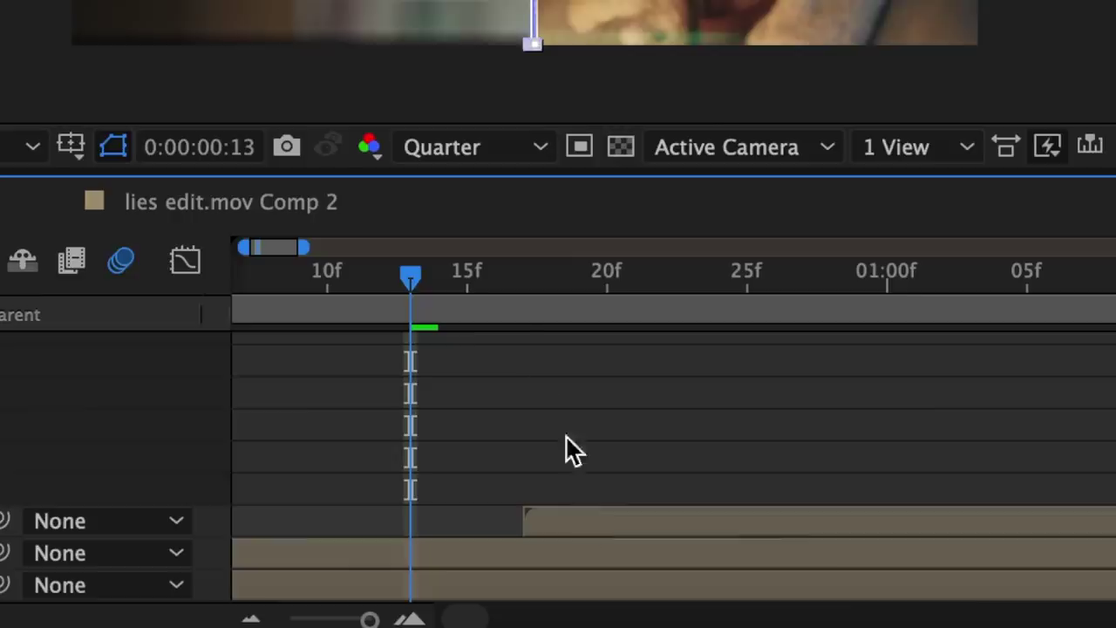
left_click(516, 308)
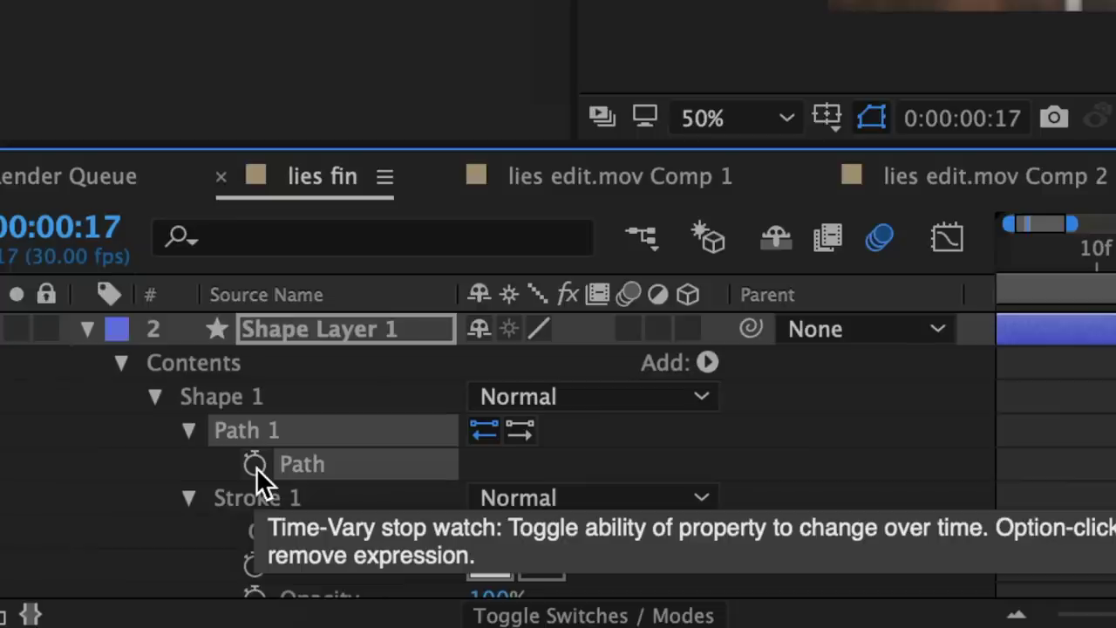
left_click(254, 466)
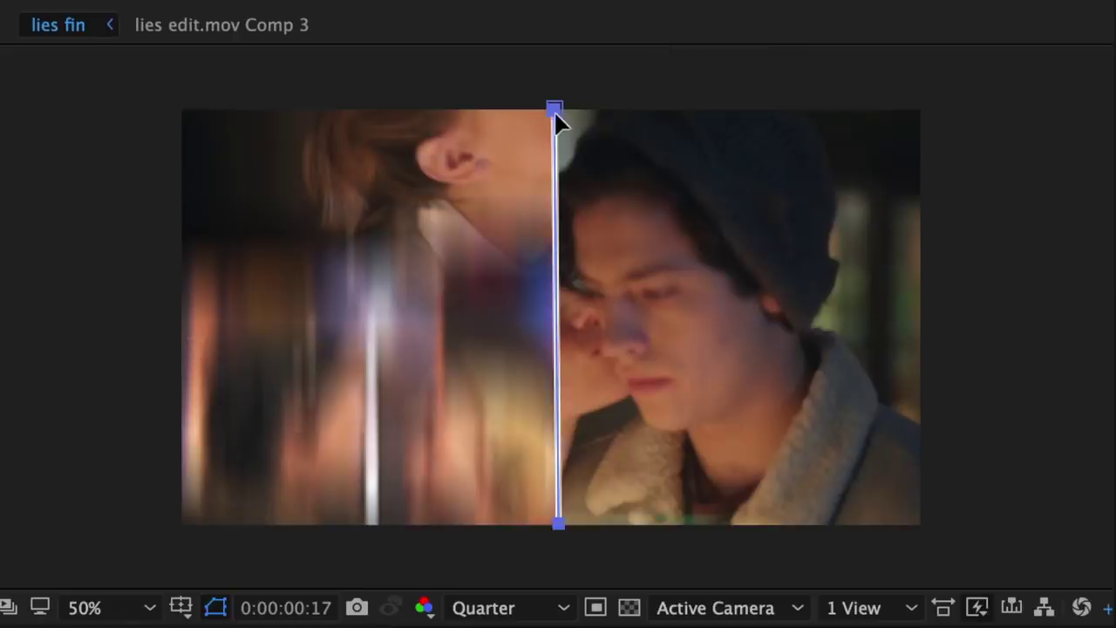
left_click_drag(554, 110, 720, 472)
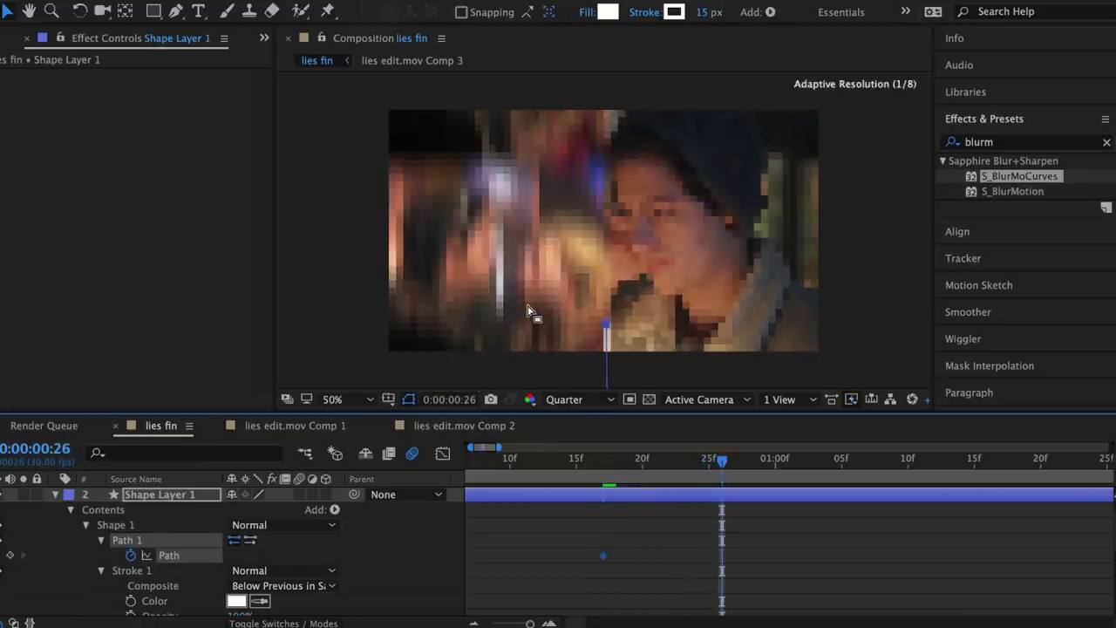
left_click(9, 555)
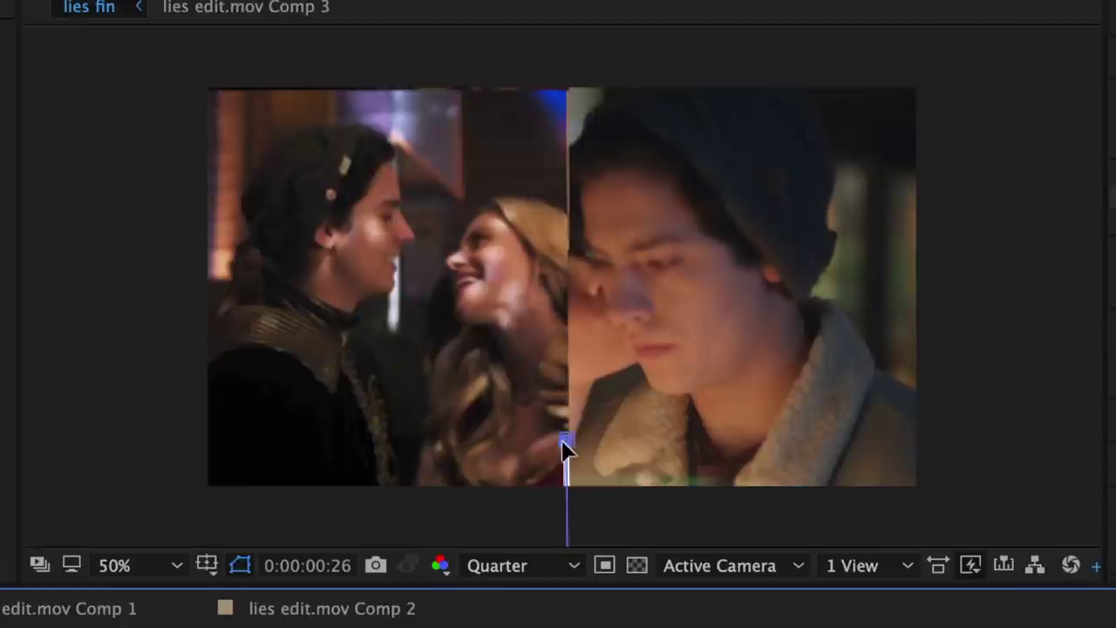
left_click_drag(564, 443, 562, 90)
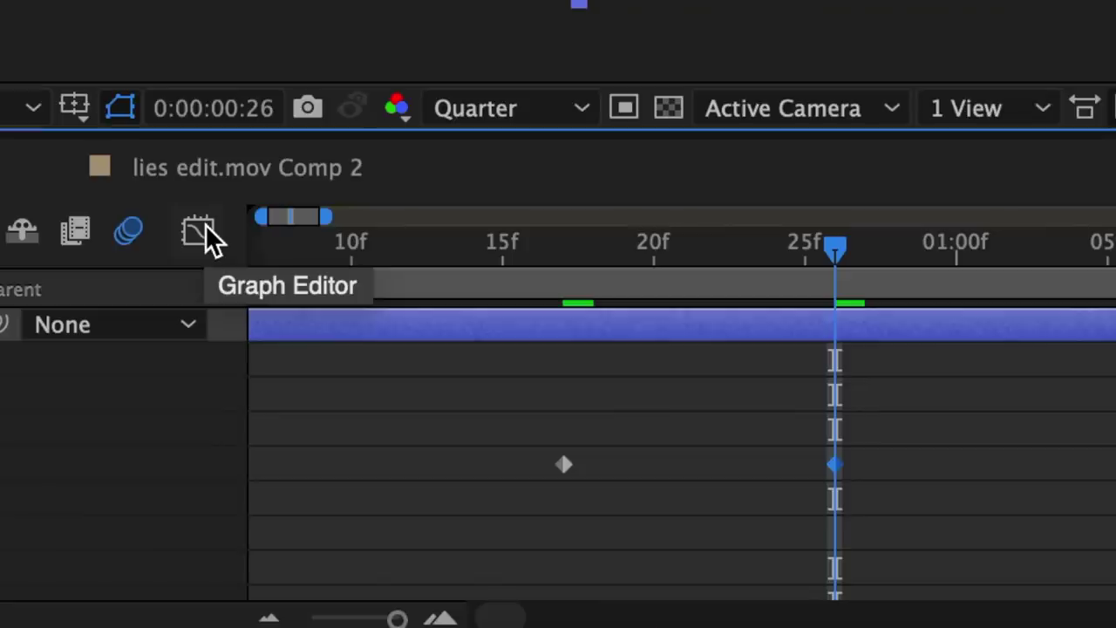
Lower the speed of both path keyframes to about zero in the speed graph to ease the line's growth
left_click(205, 226)
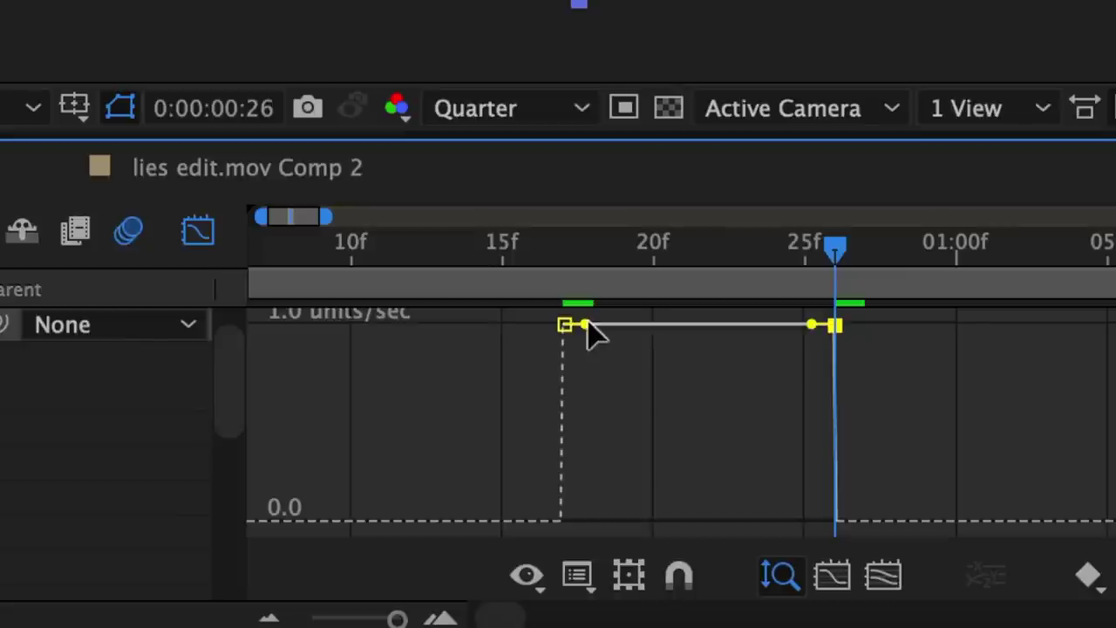
left_click_drag(588, 336, 557, 515)
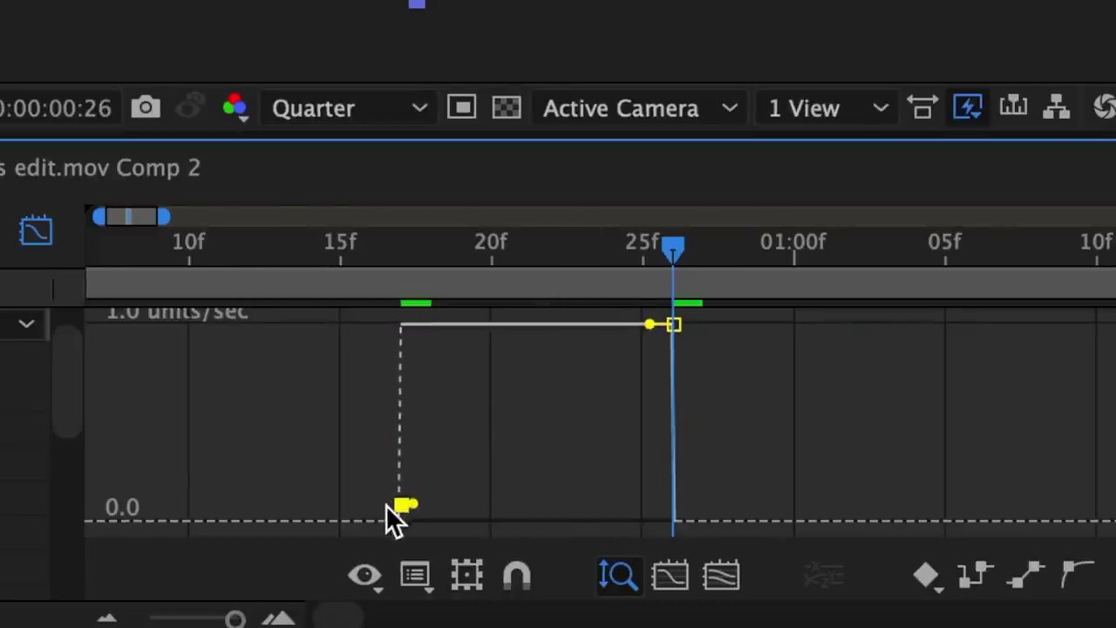
left_click_drag(821, 336, 703, 509)
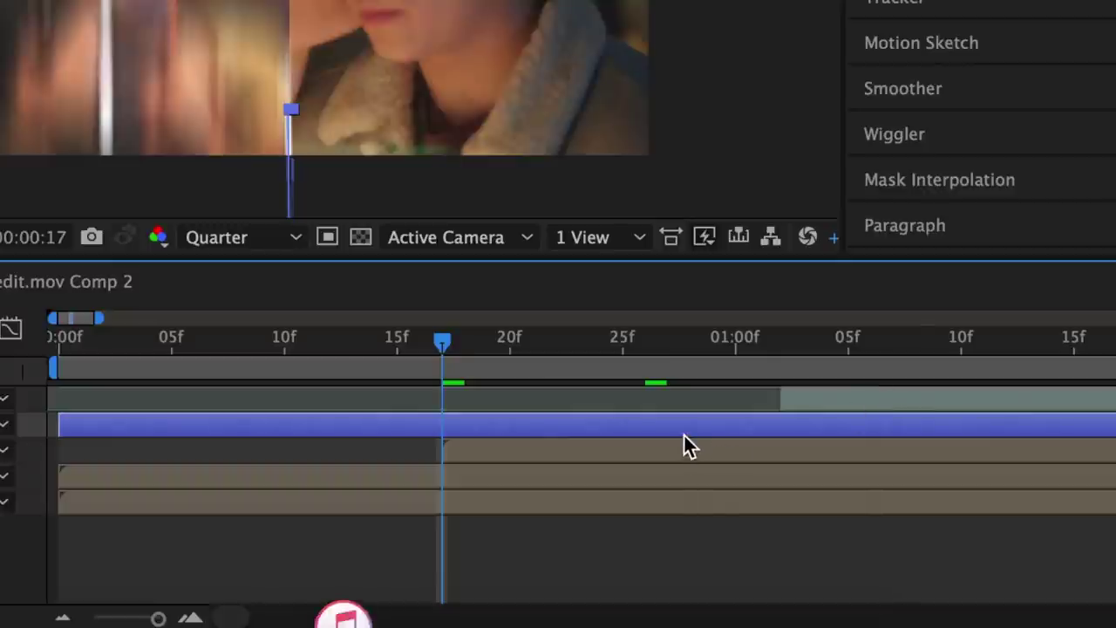
Bring the line's layer above all clips, split it at frame 17 and remove the part before the split
key("super+x")
key("super+v")
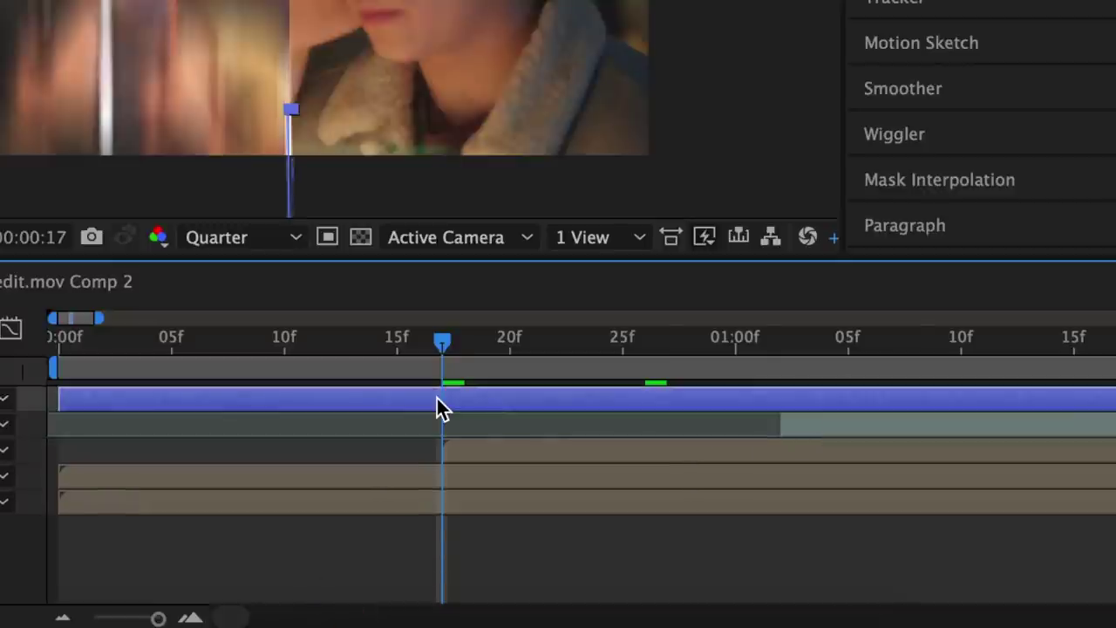
key("super+shift+d")
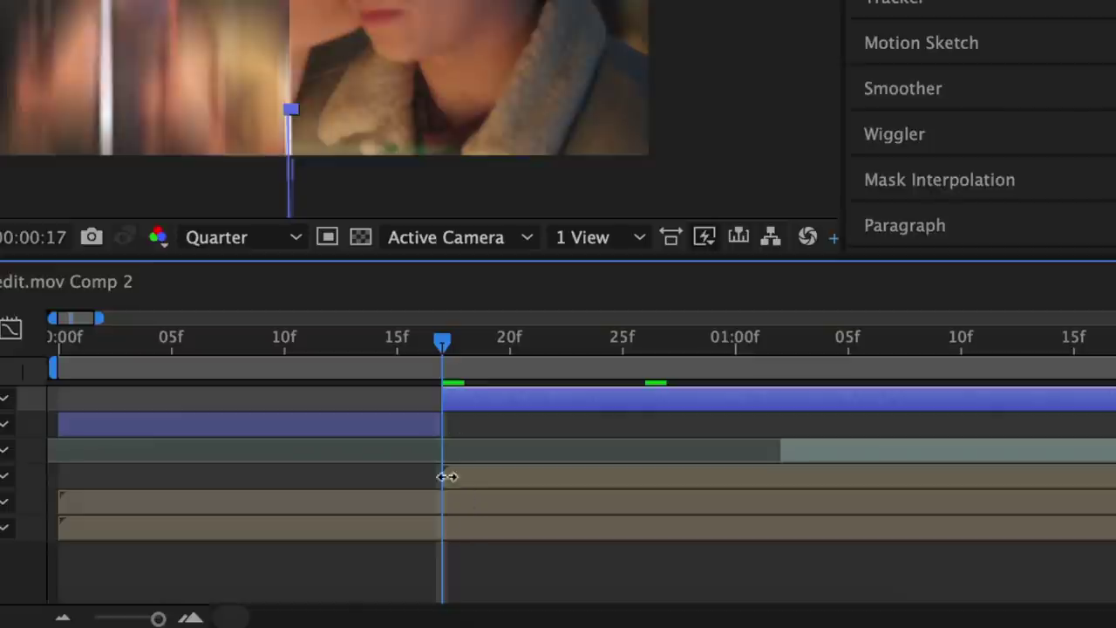
left_click(430, 426)
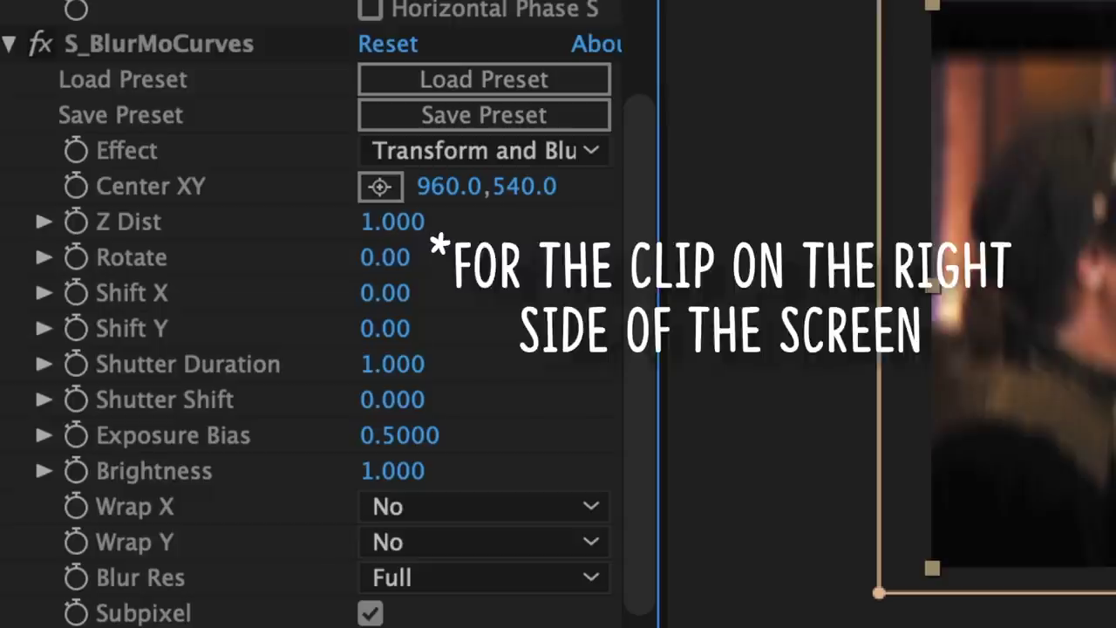
Keyframe the right half's S_BlurMoCurves Shift Y from 0 at frame 20 to 610 at 0:00:01:01, easing it to rise steeply at the end
left_click(75, 329)
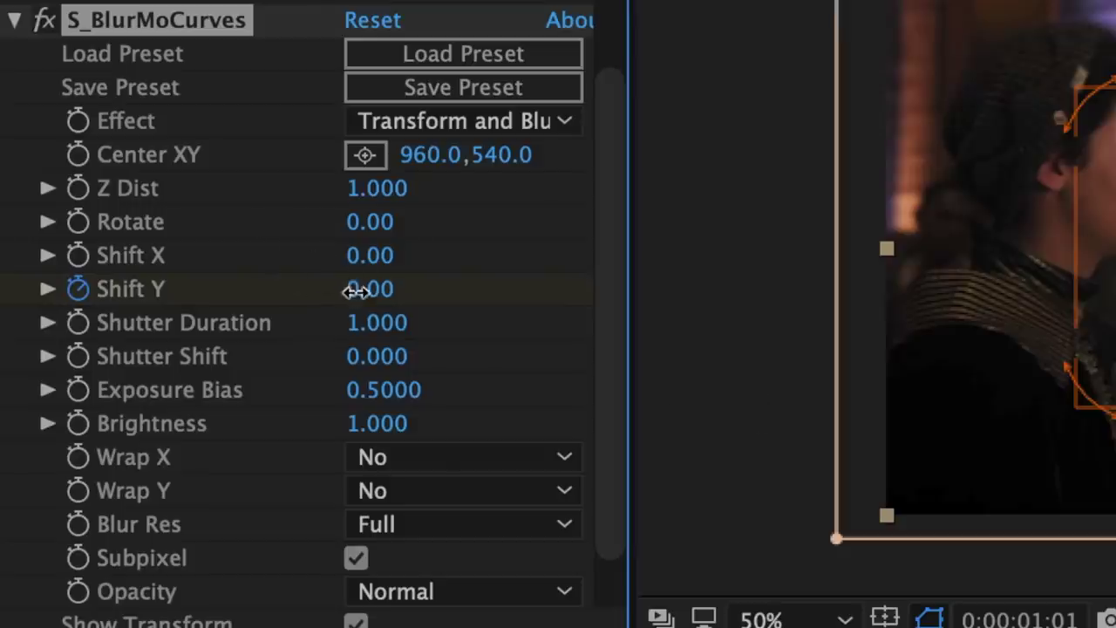
left_click_drag(357, 289, 433, 292)
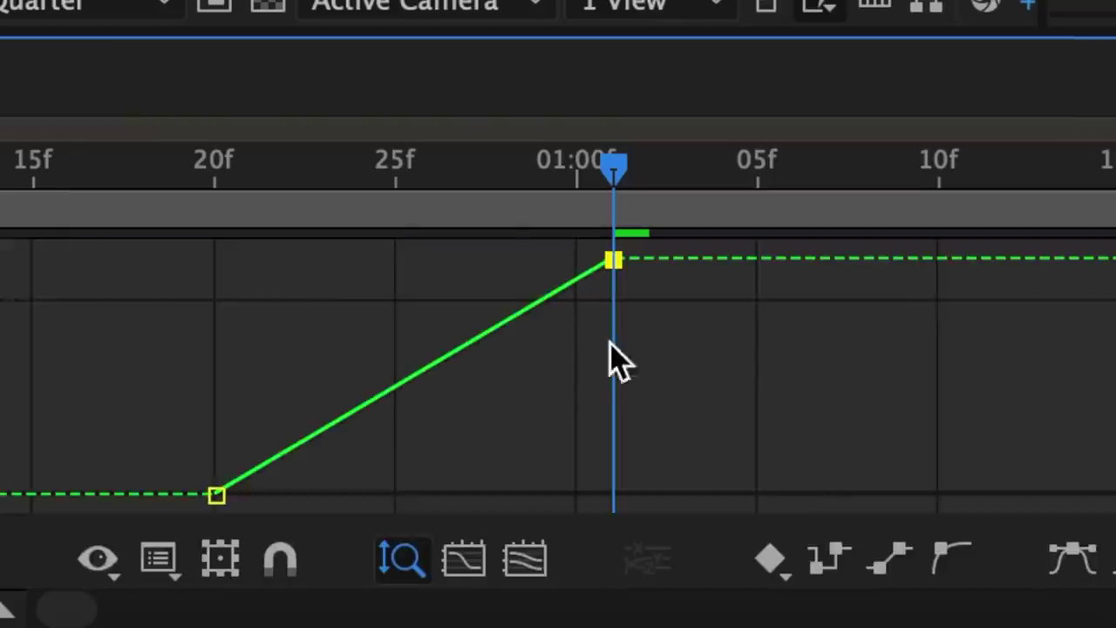
left_click(1081, 561)
left_click_drag(479, 258, 600, 417)
left_click(216, 495)
left_click(1084, 563)
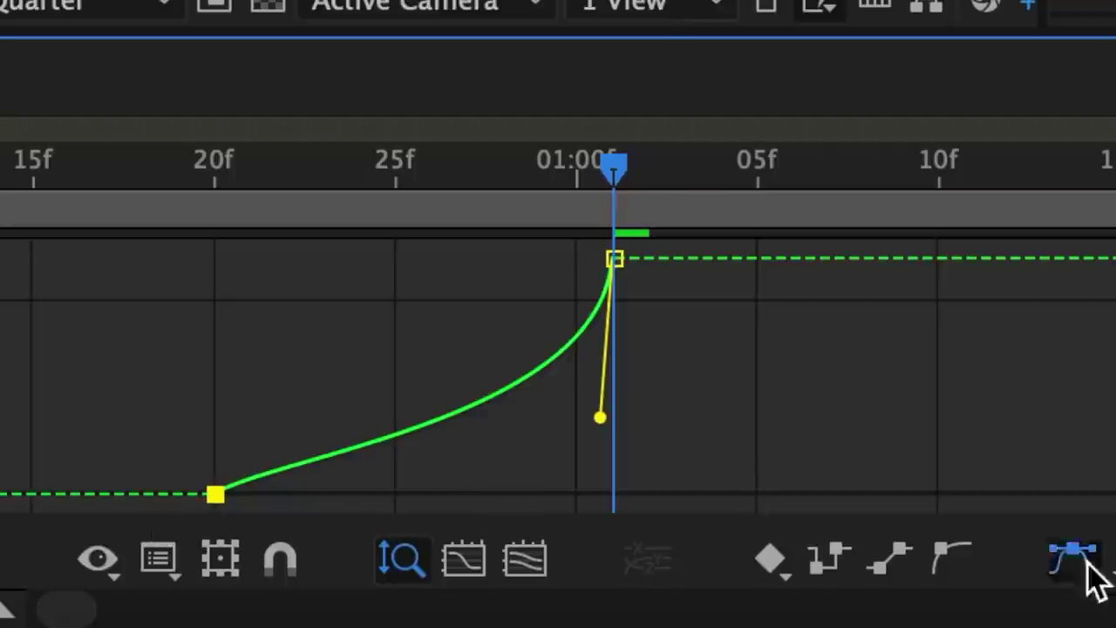
left_click_drag(349, 493, 529, 490)
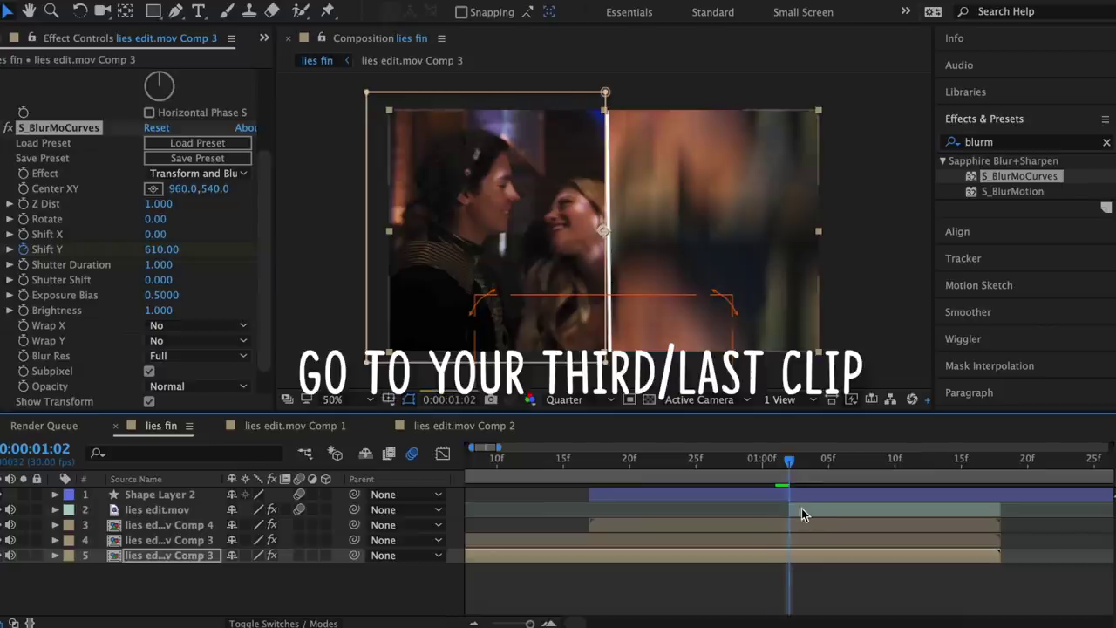
Shift the third clip's horizontal position to the right at 0:00:01:02 so the kissing couple sits within the right half
left_click(801, 508)
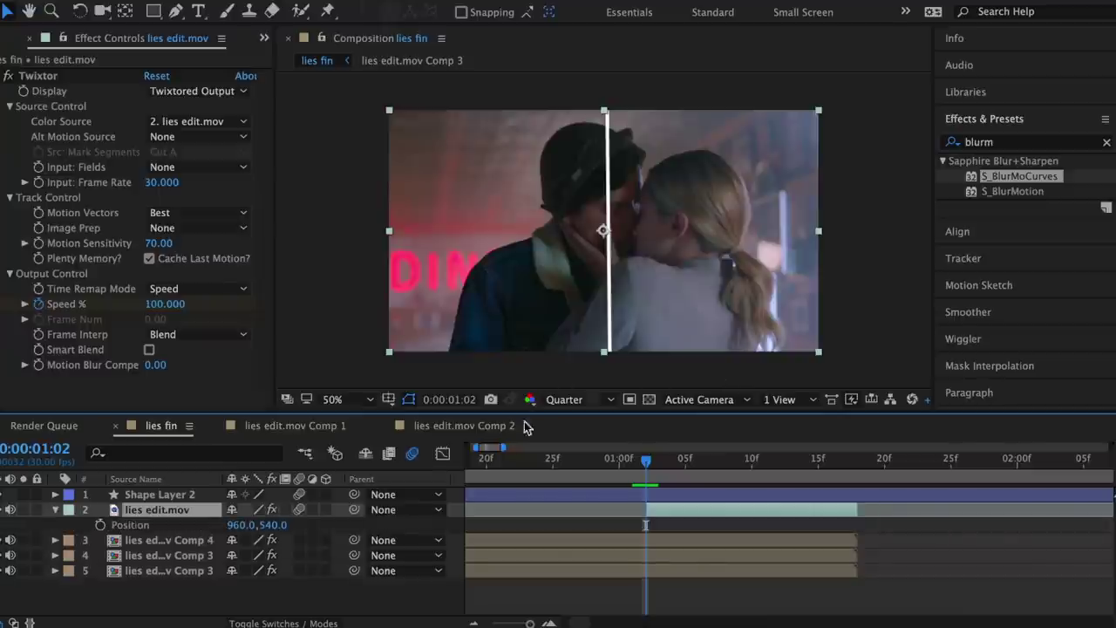
key("ctrl+v")
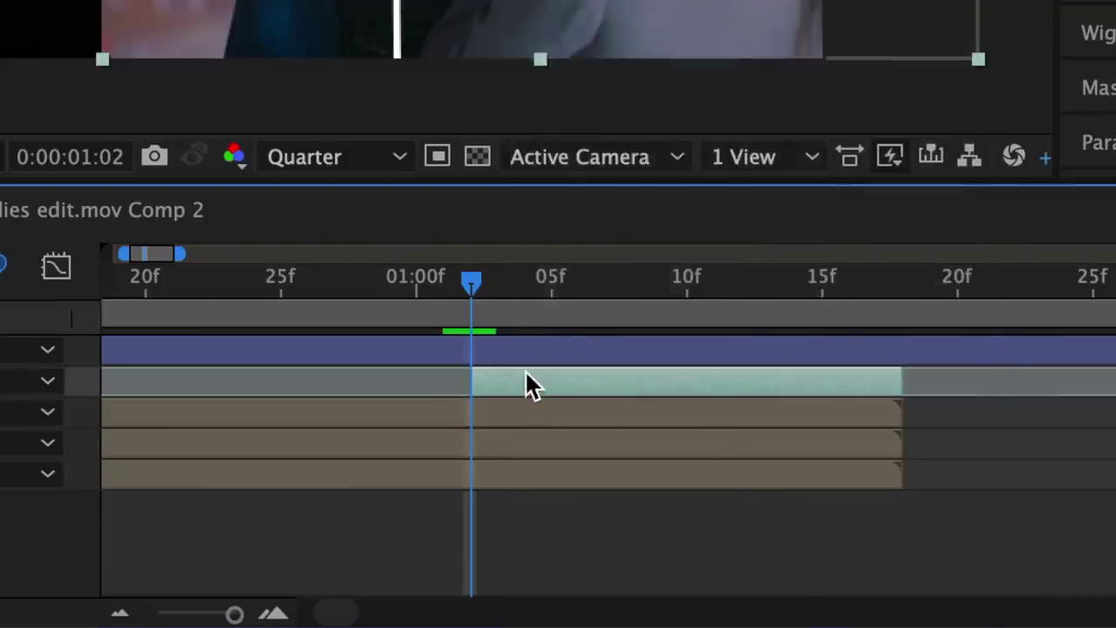
Pre-compose the third clip with the copied left-half mask and keyframe its S_BlurMoCurves Shift Y from a negative value at 0:00:01:02 to 0 at 0:00:01:16
right_click(674, 512)
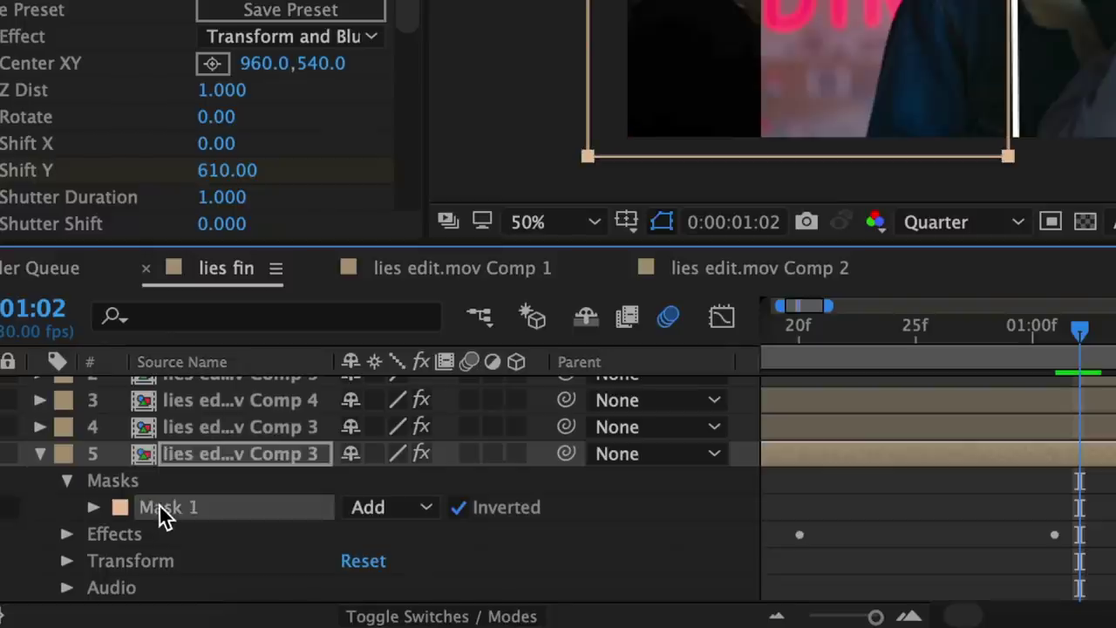
left_click(40, 454)
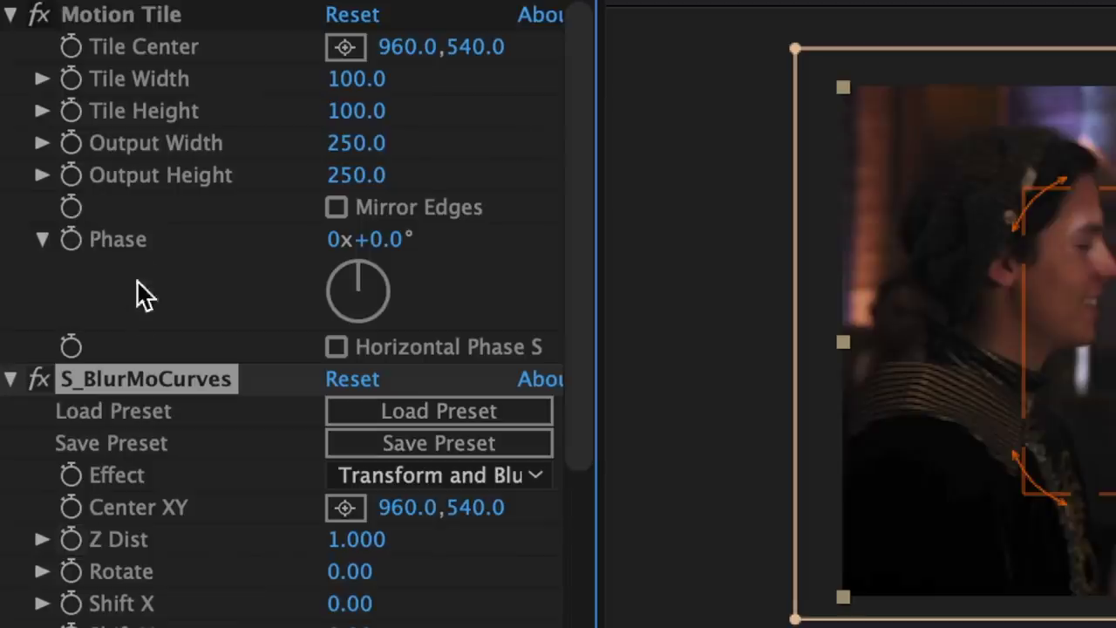
scroll(157, 262, "down", 5)
left_click(71, 315)
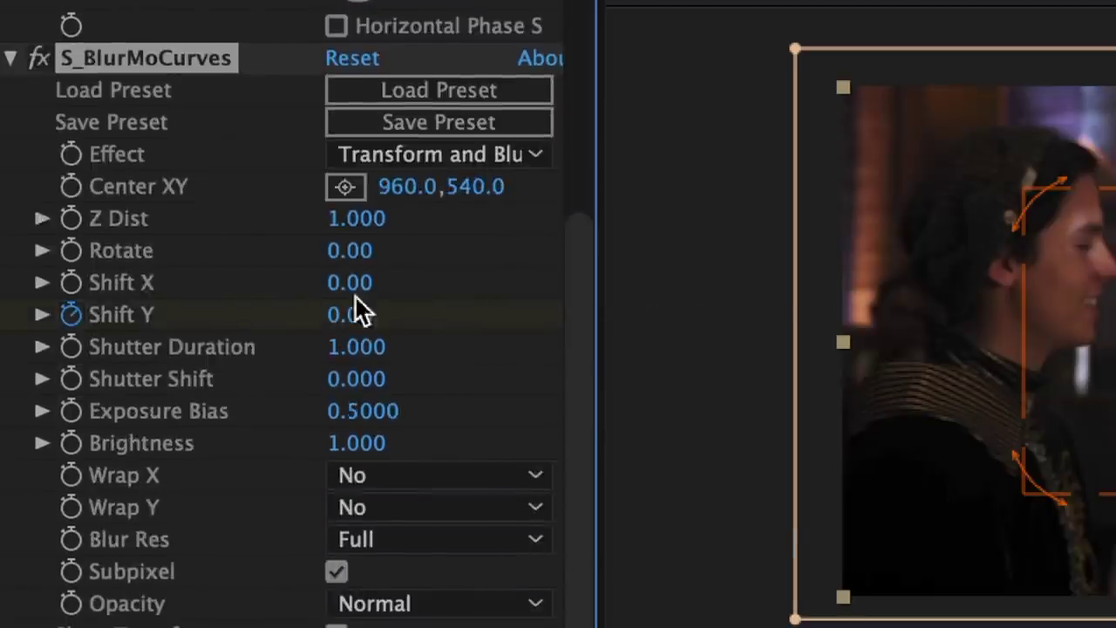
left_click_drag(360, 315, 290, 312)
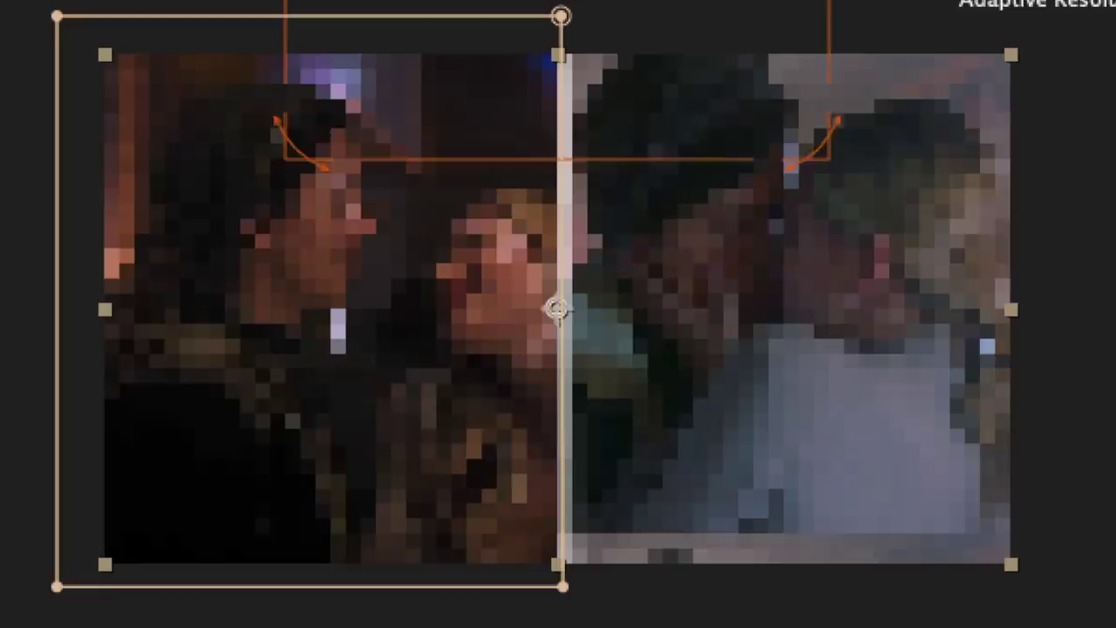
left_click(366, 315)
key("BackSpace")
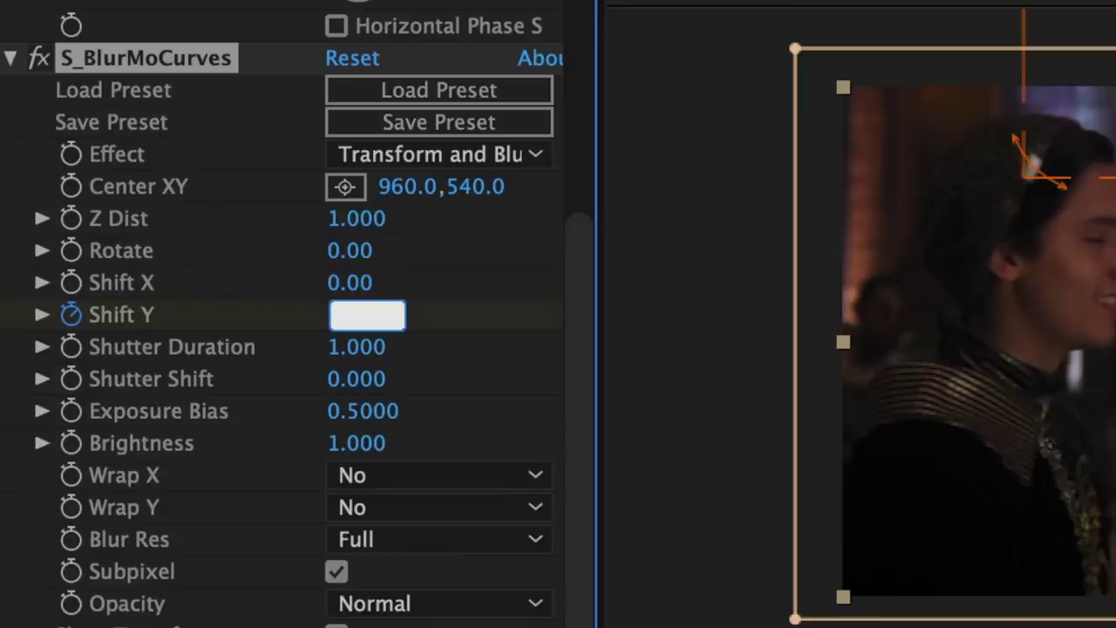
type("0")
key("Return")
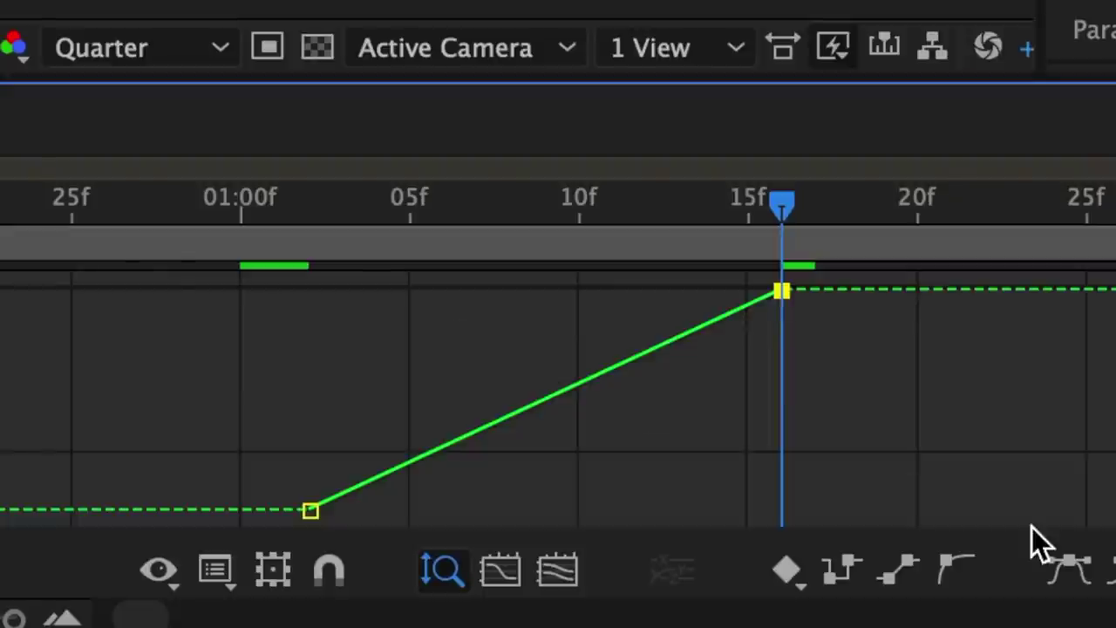
Easy-ease both Shift Y keyframes and stretch their handles so the curve rises steeply at the start and levels off gradually
left_click(1069, 569)
left_click(312, 524)
left_click(311, 511)
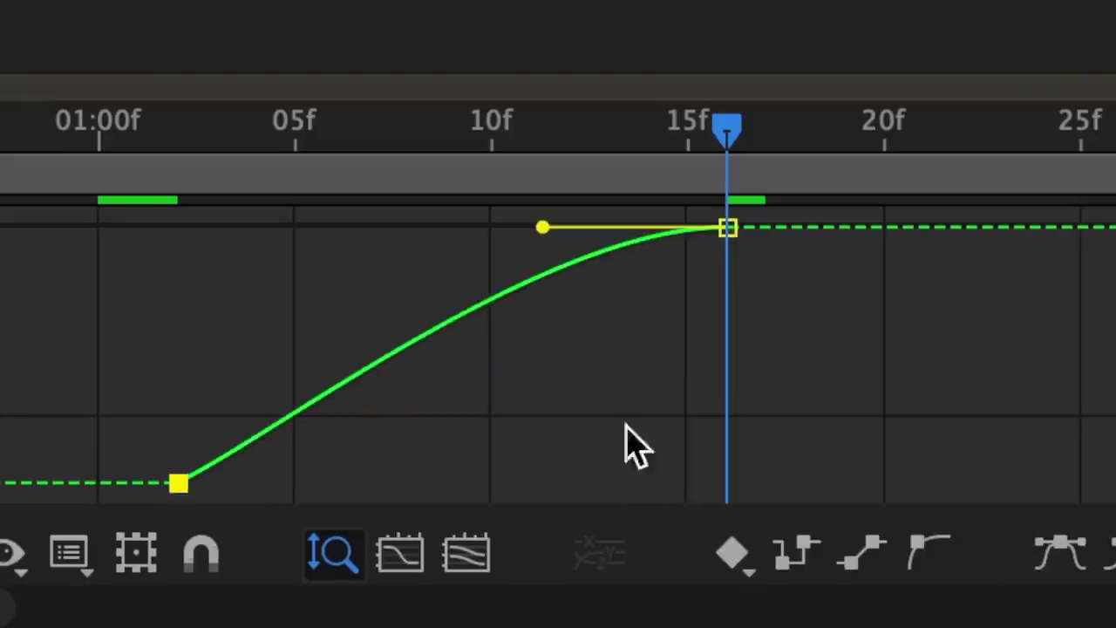
left_click(1063, 551)
left_click_drag(360, 482, 1, 292)
left_click(554, 227)
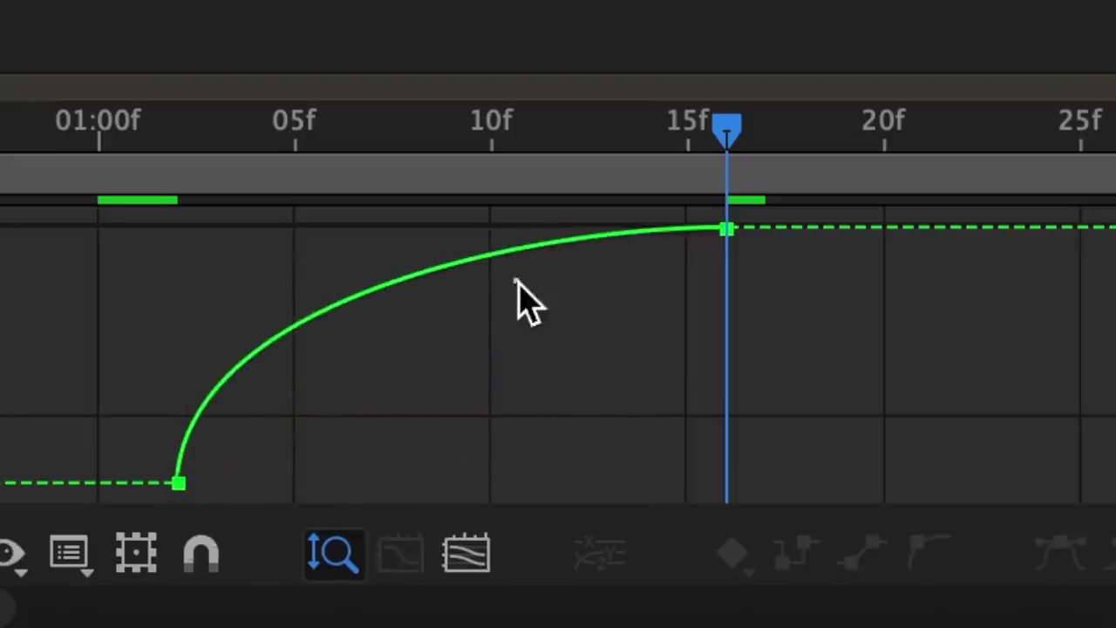
left_click(545, 237)
left_click_drag(544, 228, 270, 234)
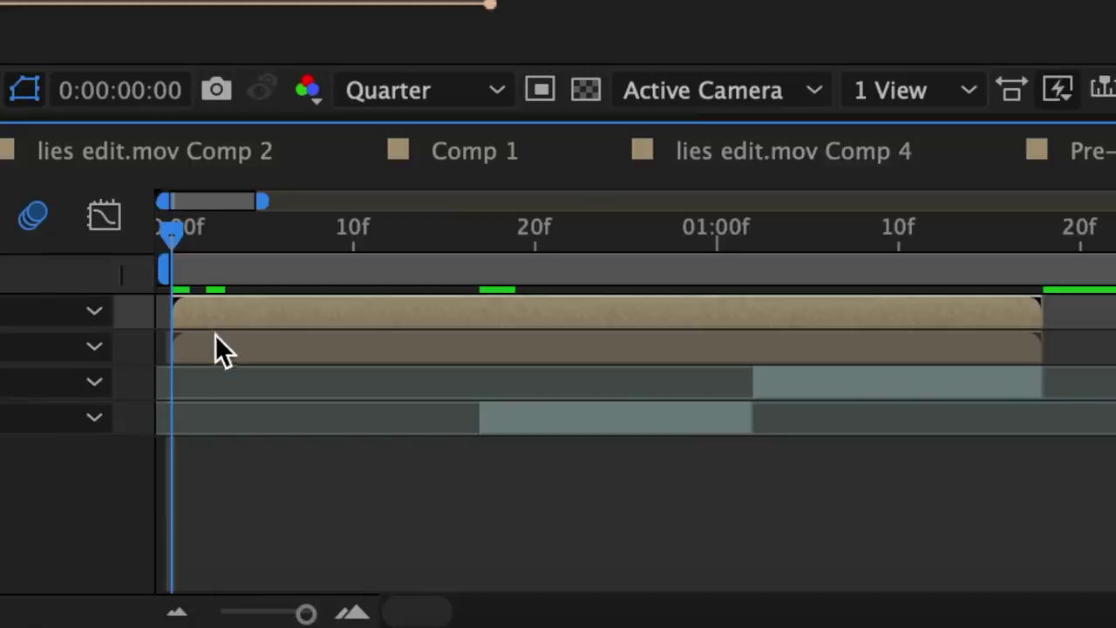
left_click(488, 507)
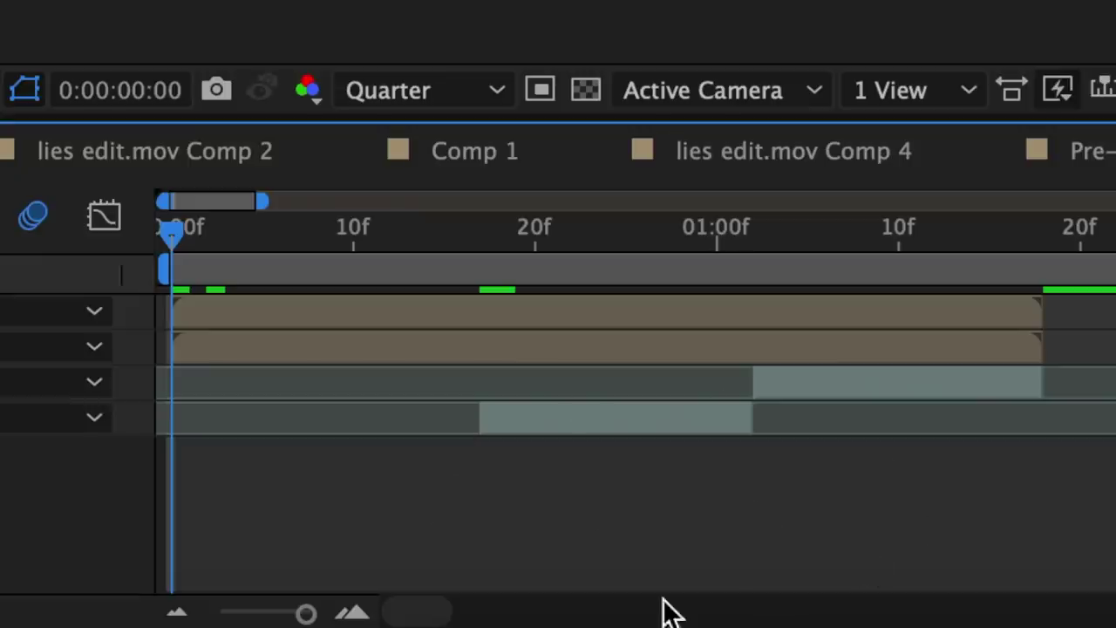
left_click(396, 314)
left_click_drag(187, 274, 976, 290)
key("Home")
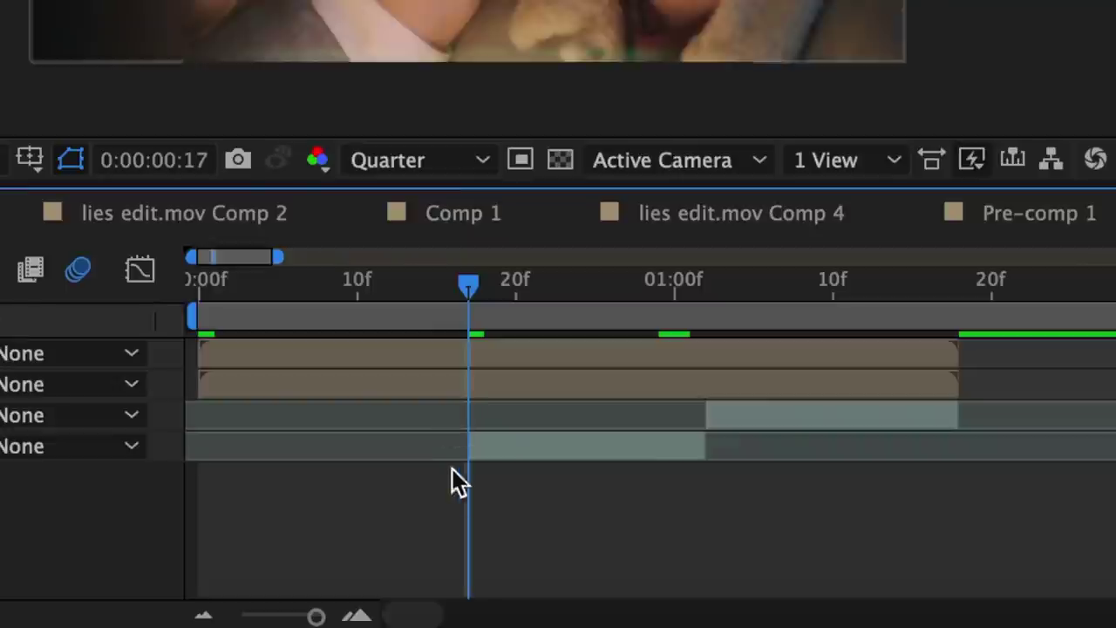
Keyframe the left half's S_BlurMoCurves Shift X in lies fin from 0 at frame 17 to about -520 at frame 29
left_click(483, 351)
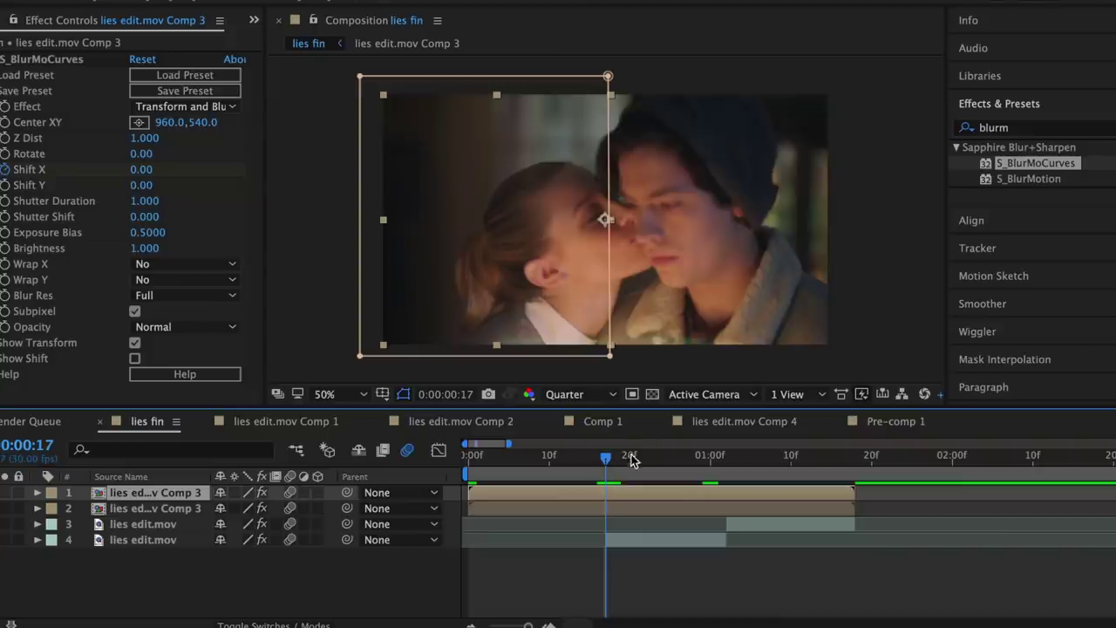
left_click_drag(631, 460, 702, 482)
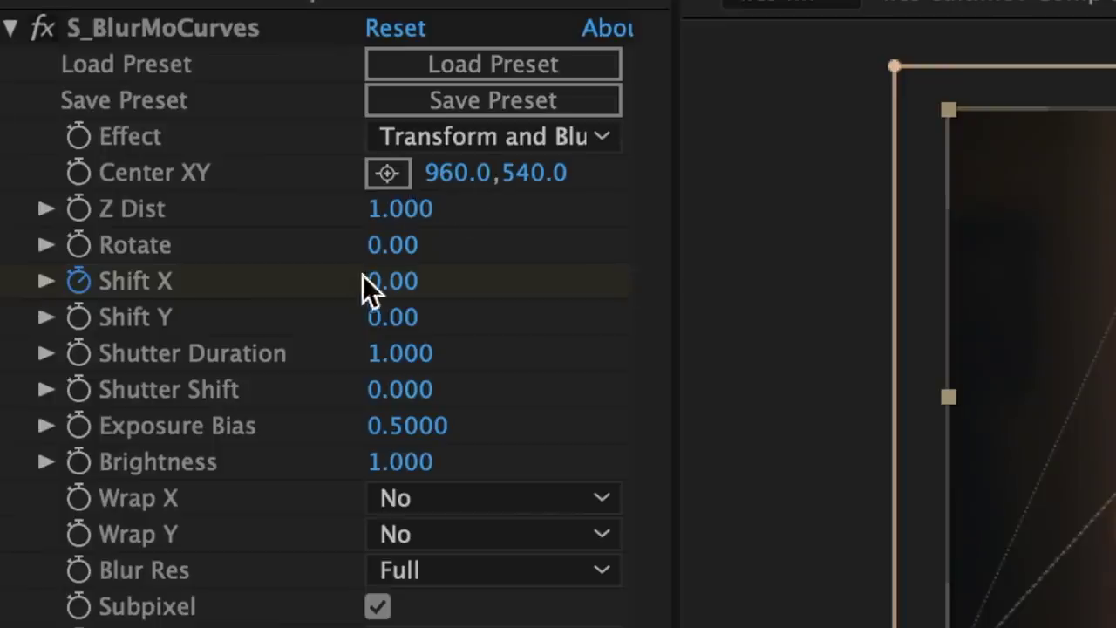
left_click_drag(392, 296, 508, 273)
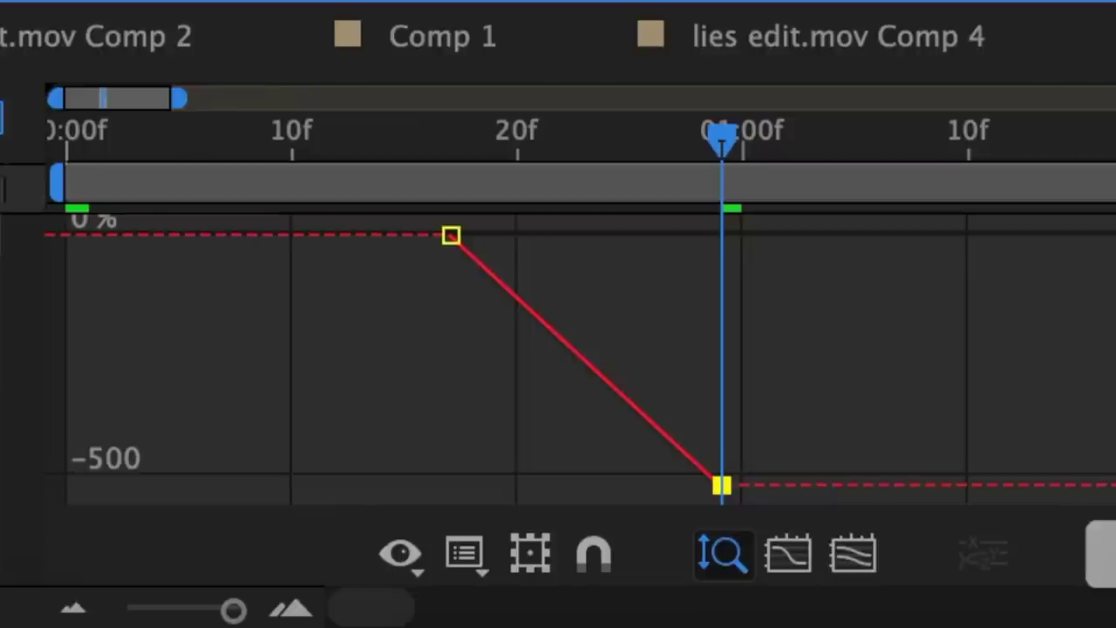
Easy-ease the left half's Shift X keyframes and stretch their handles so the curve falls steeply at the start and flattens towards the end
left_click(1039, 565)
left_click(77, 248)
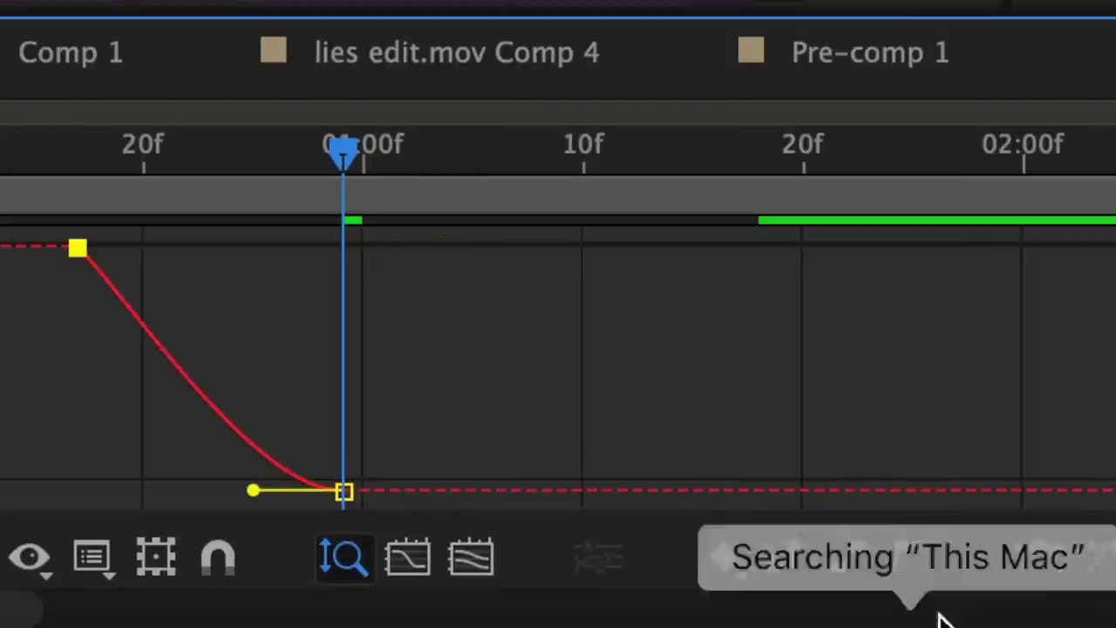
left_click(1039, 563)
left_click_drag(546, 247, 235, 425)
left_click_drag(474, 427, 443, 445)
left_click_drag(634, 490, 526, 489)
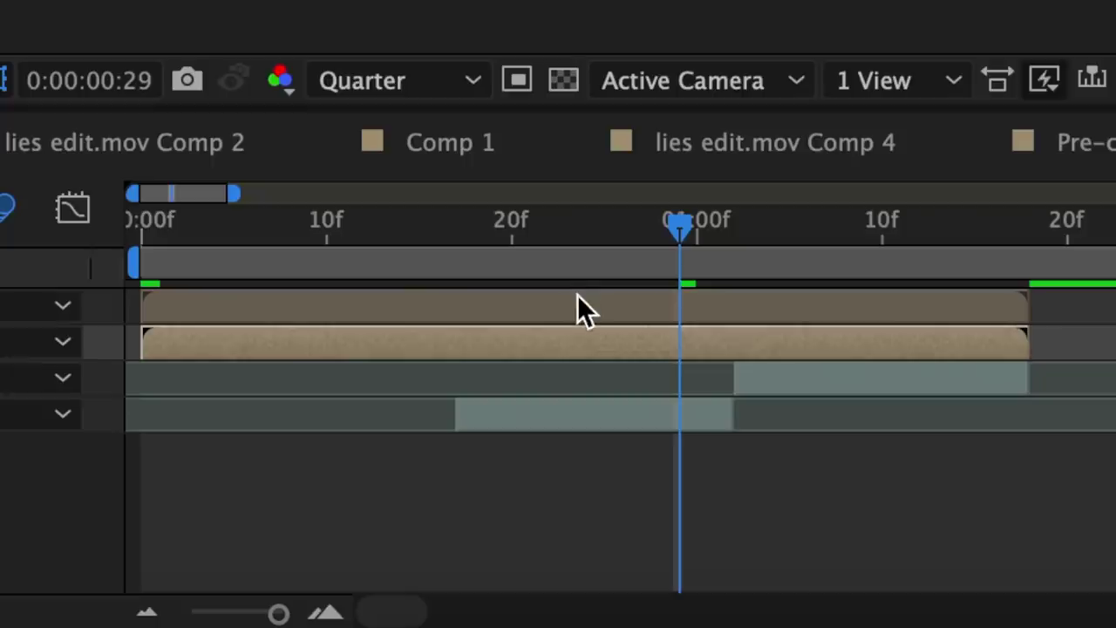
Keyframe the right half's Shift X from 0 at frame 17 to about 520 at frame 29, easing it to rise steeply at the start
left_click(578, 295)
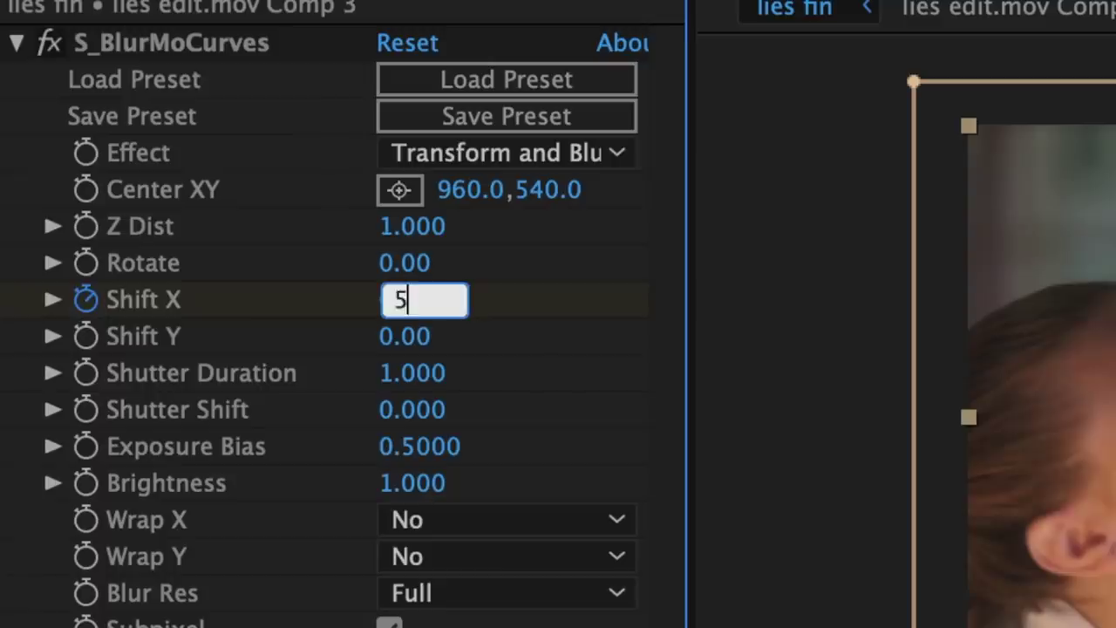
key("Return")
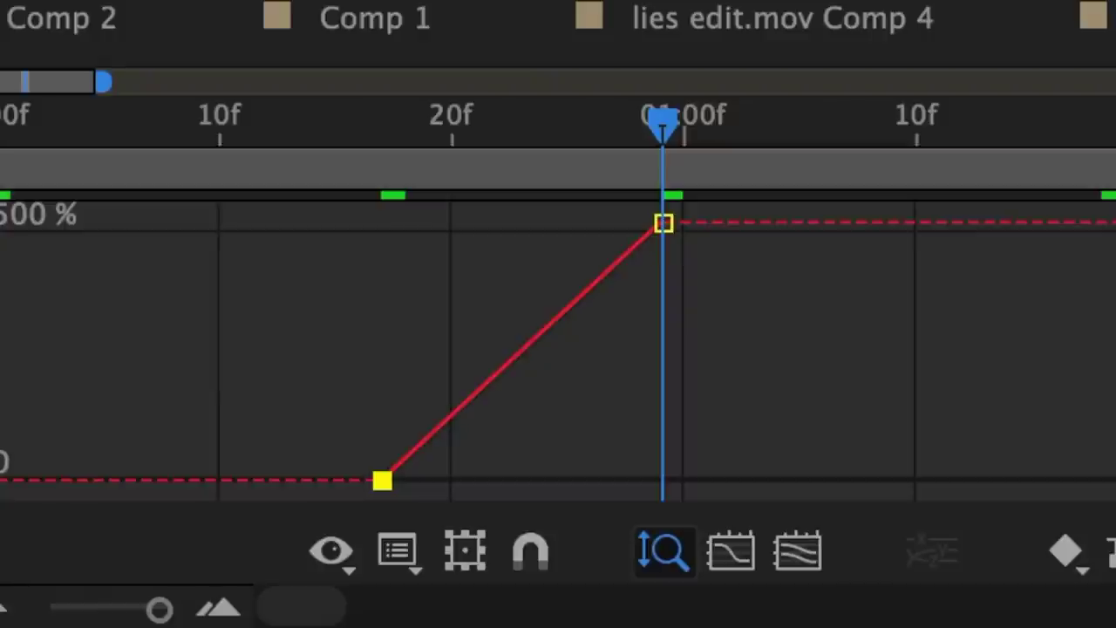
left_click(1037, 558)
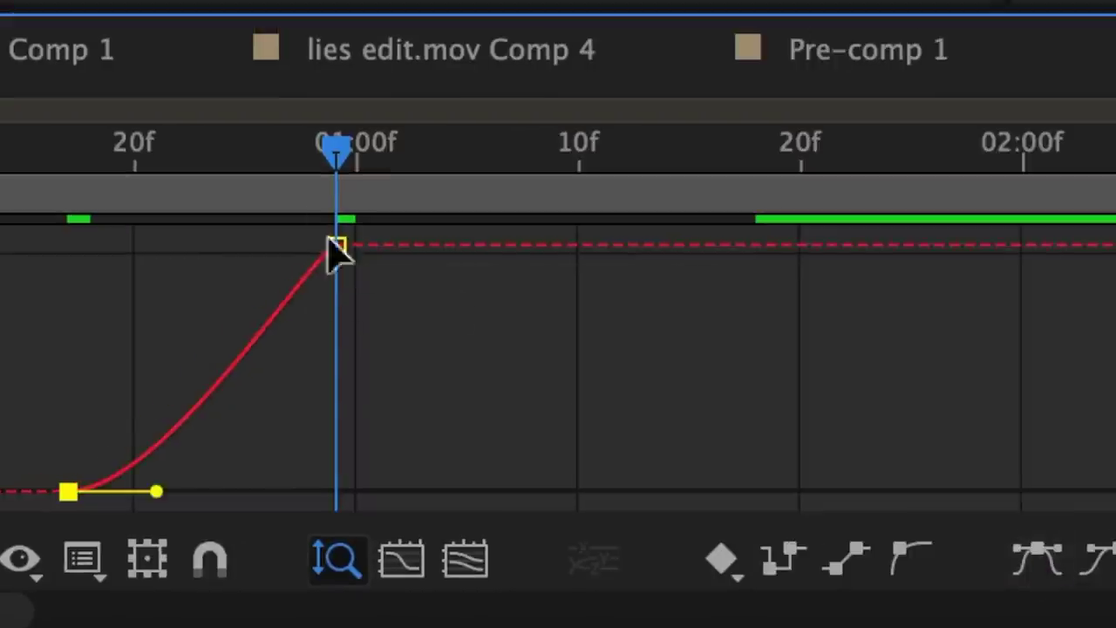
left_click(664, 223)
left_click(1037, 559)
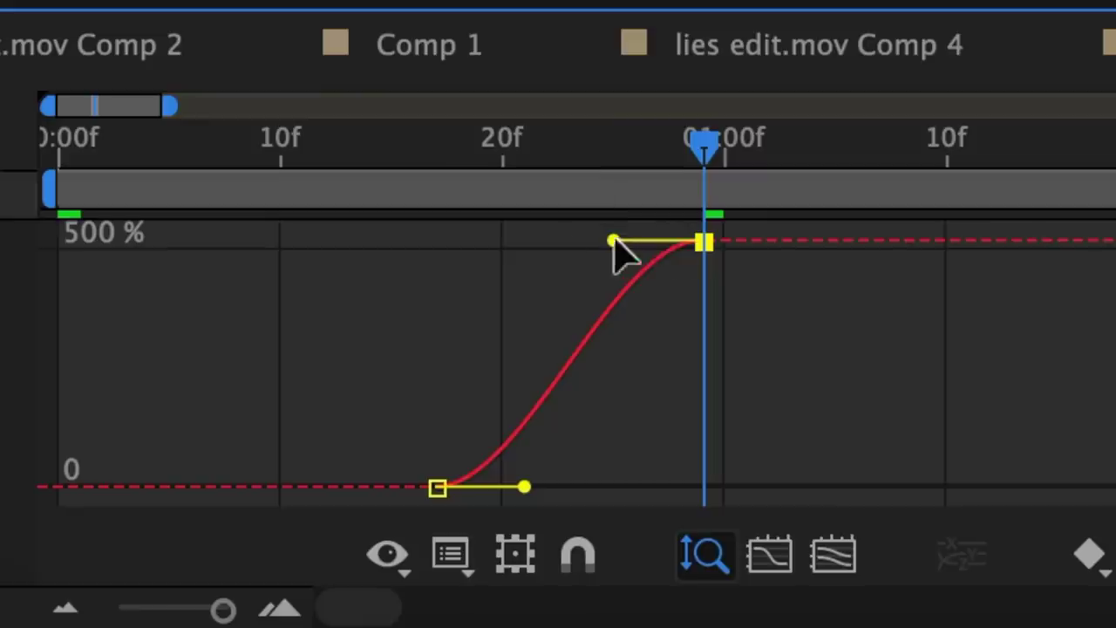
left_click_drag(616, 240, 491, 237)
left_click_drag(523, 485, 349, 312)
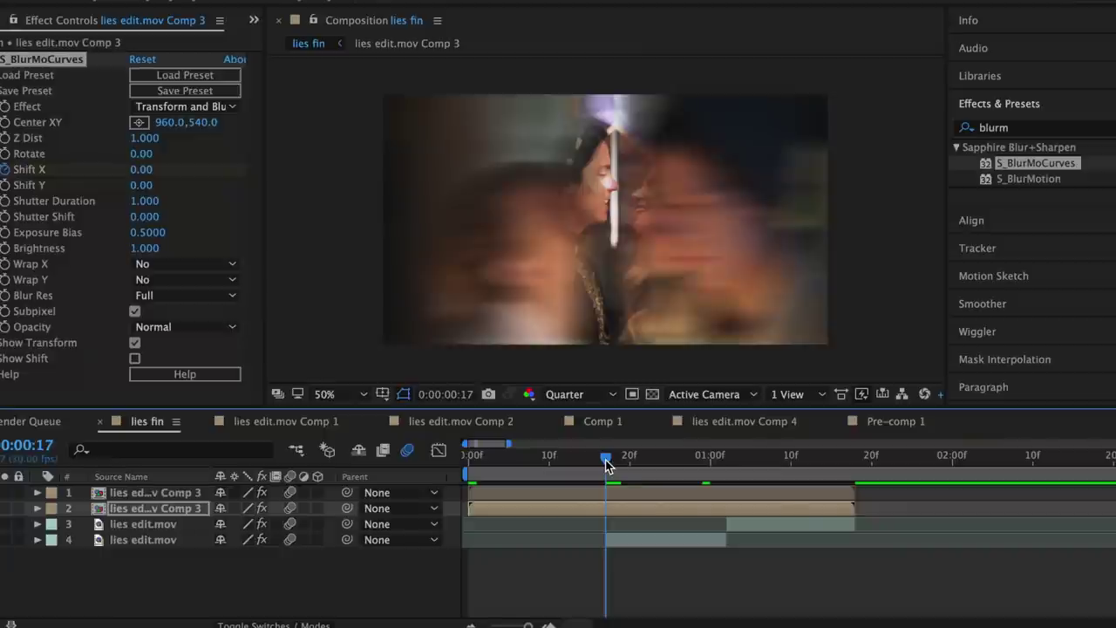
key("space")
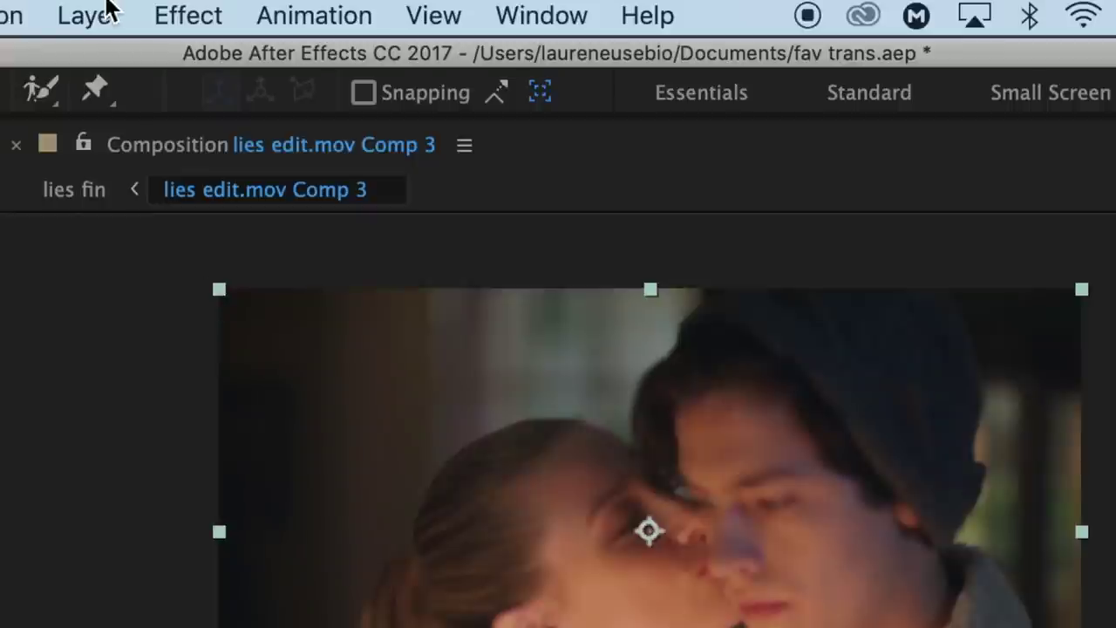
Add a shape layer in lies edit.mov Comp 3 and draw a vertical Pen tool line down the centre of the frame
left_click(337, 0)
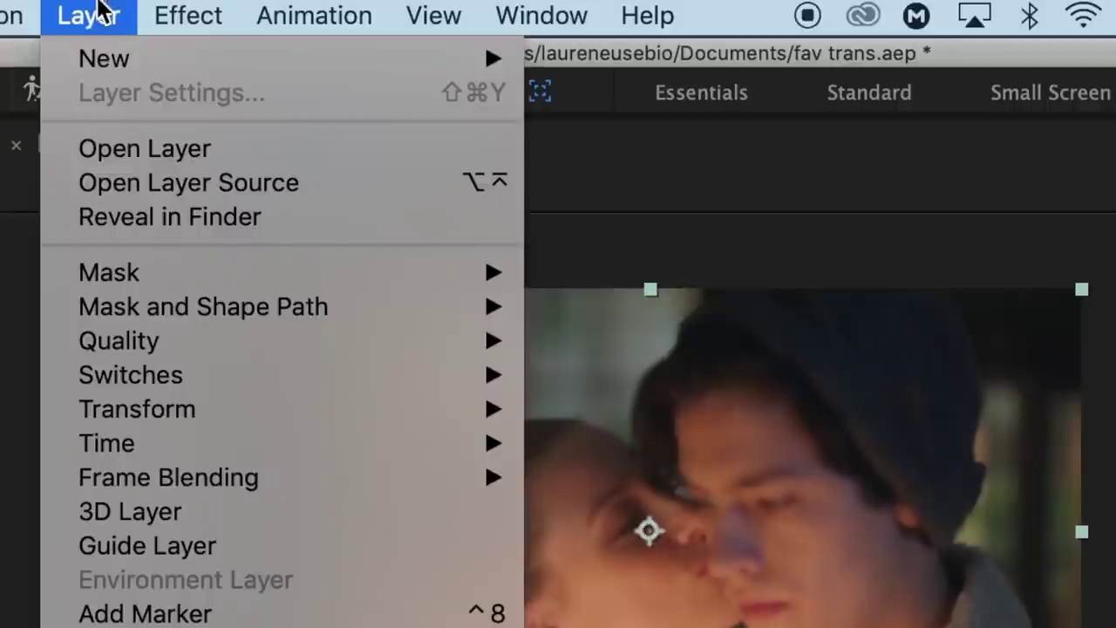
mouse_move(337, 0)
left_click(656, 237)
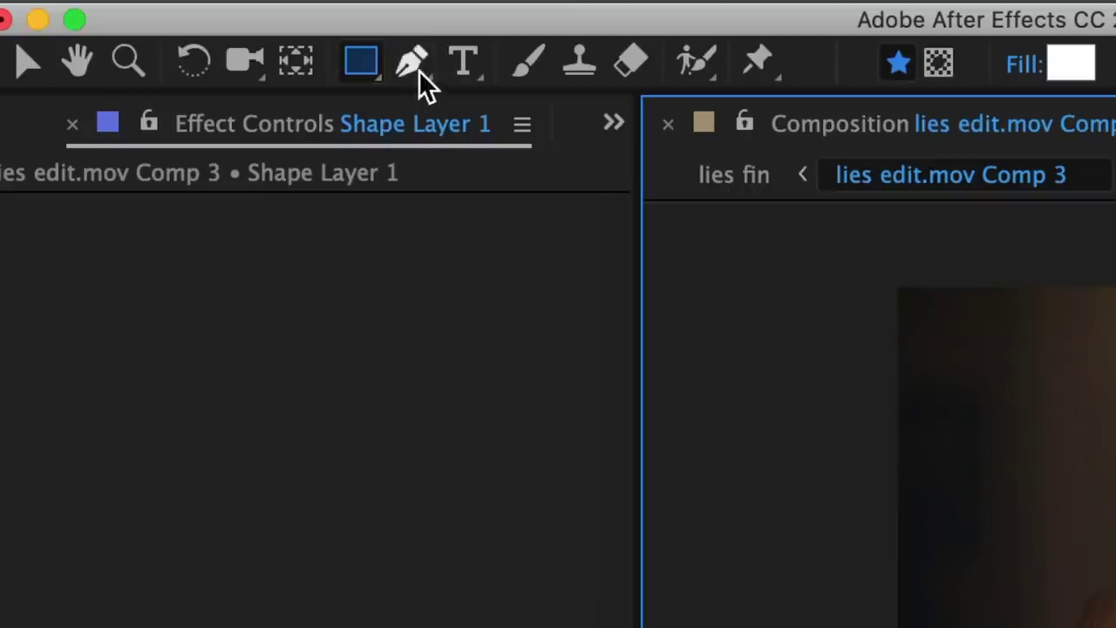
left_click(419, 70)
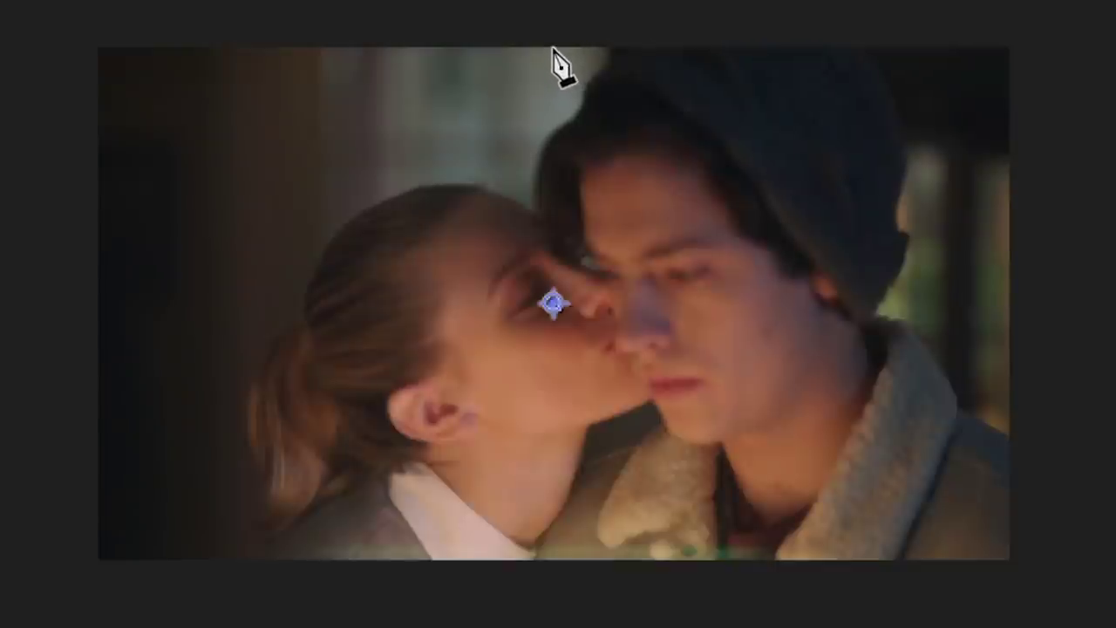
left_click(553, 44)
left_click(565, 558)
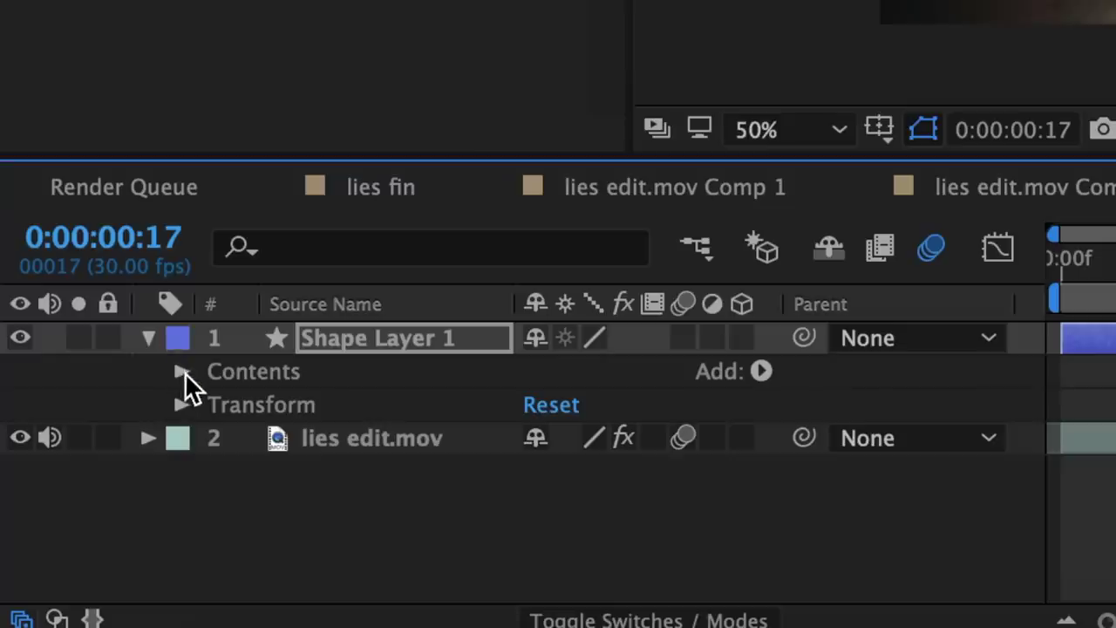
Give the line a white FFFFFF stroke with a stroke width of 50
left_click(181, 371)
left_click(215, 405)
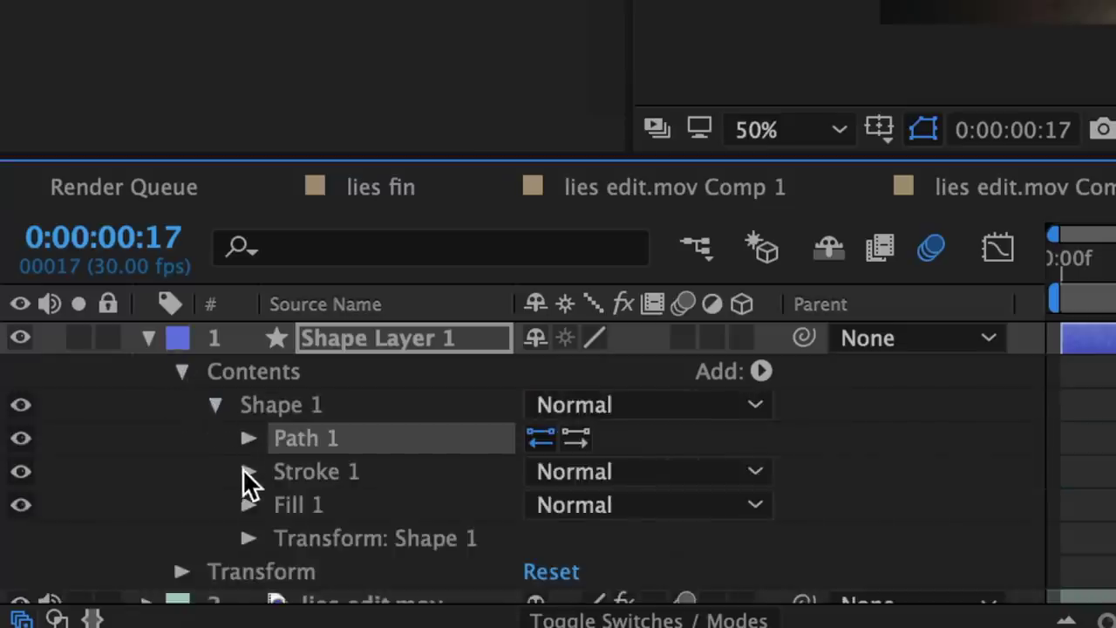
left_click(249, 471)
scroll(244, 486, "down", 5)
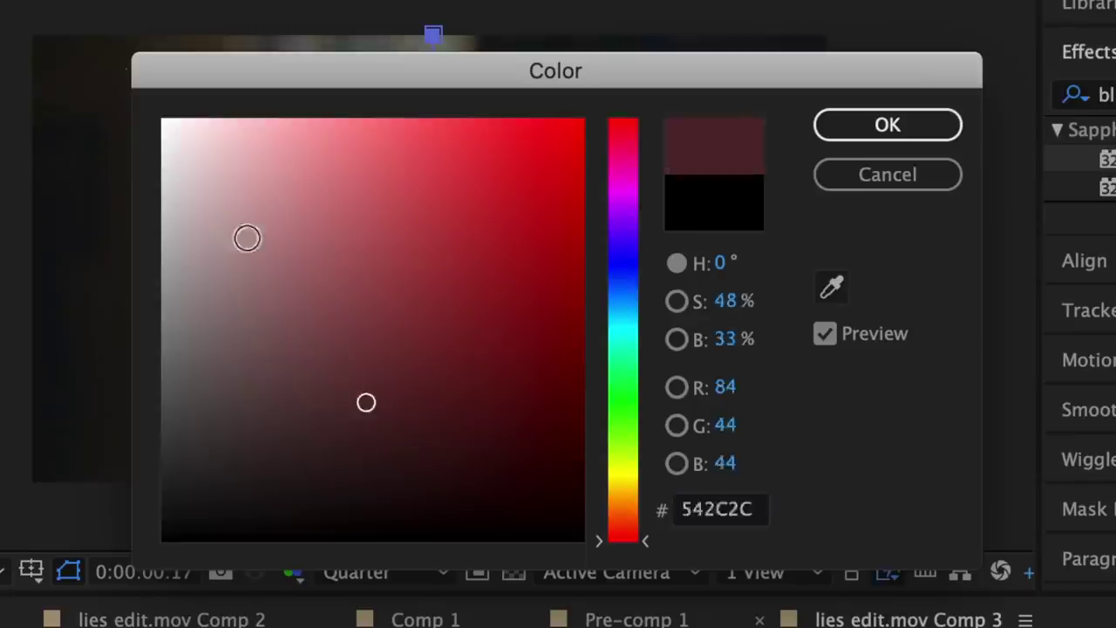
left_click_drag(247, 239, 164, 122)
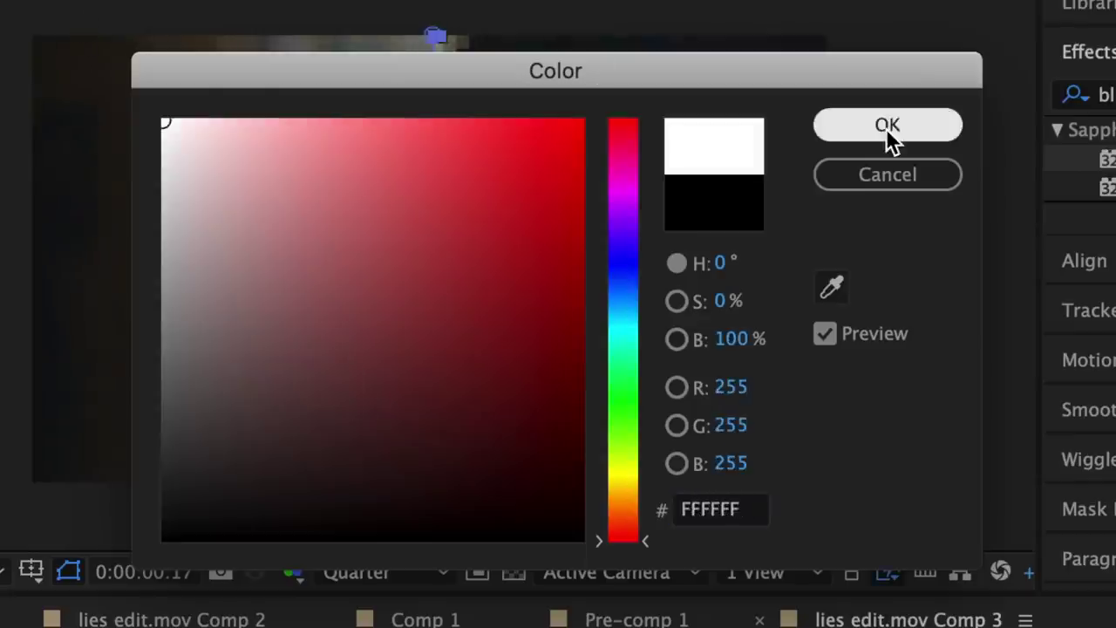
left_click(888, 127)
left_click(547, 436)
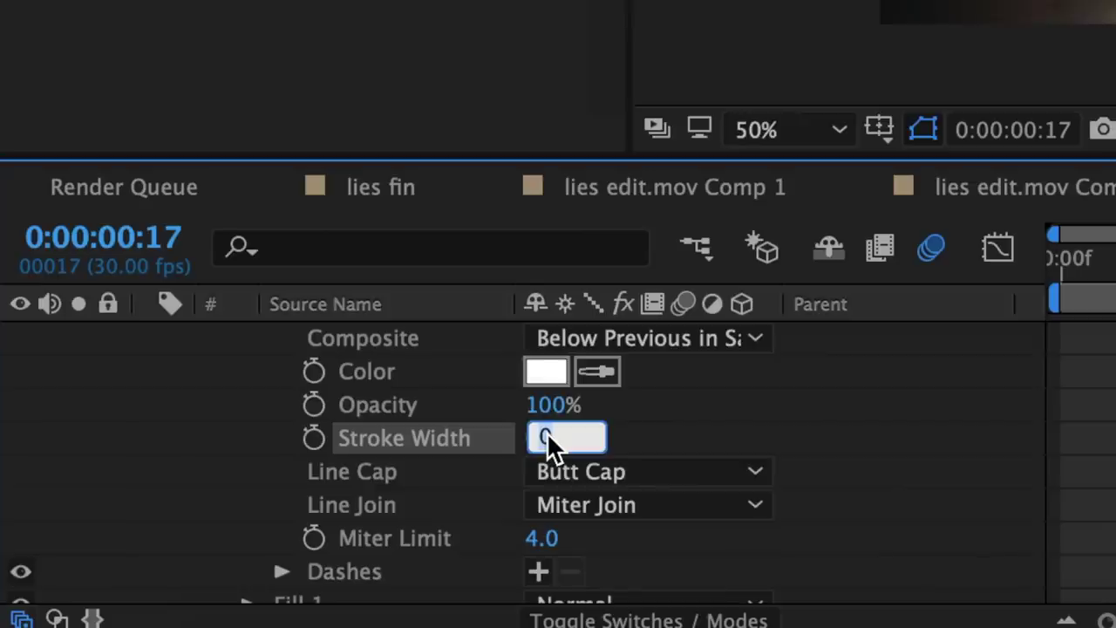
type("50")
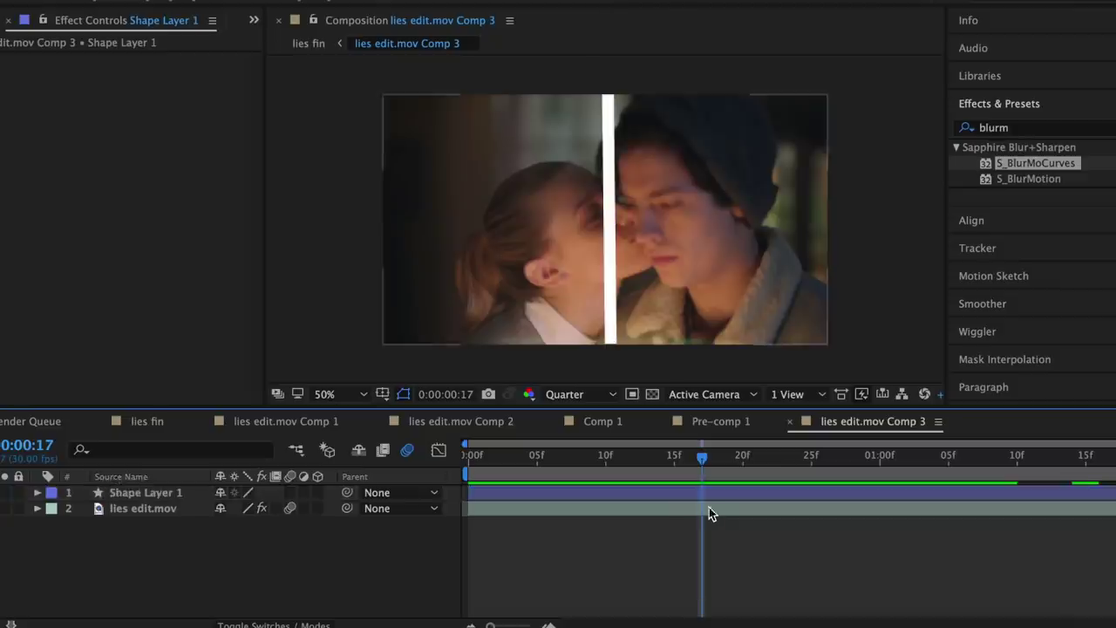
Try to split the line's shape layer at frame 17 and remove the part before the split
left_click(708, 499)
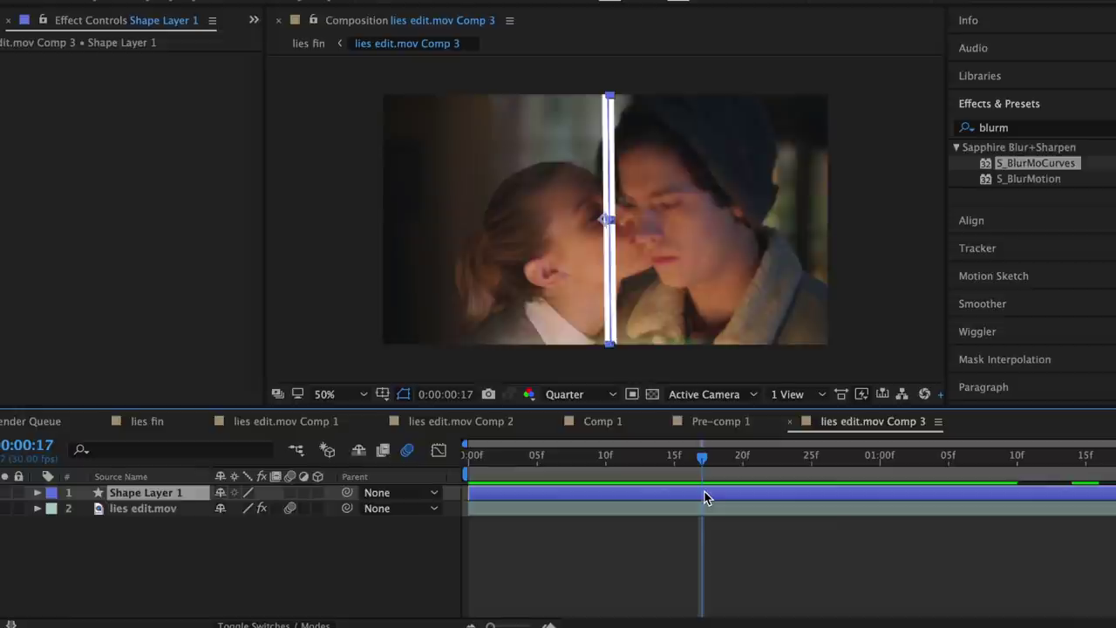
key("ctrl+shift+d")
left_click(678, 510)
key("Delete")
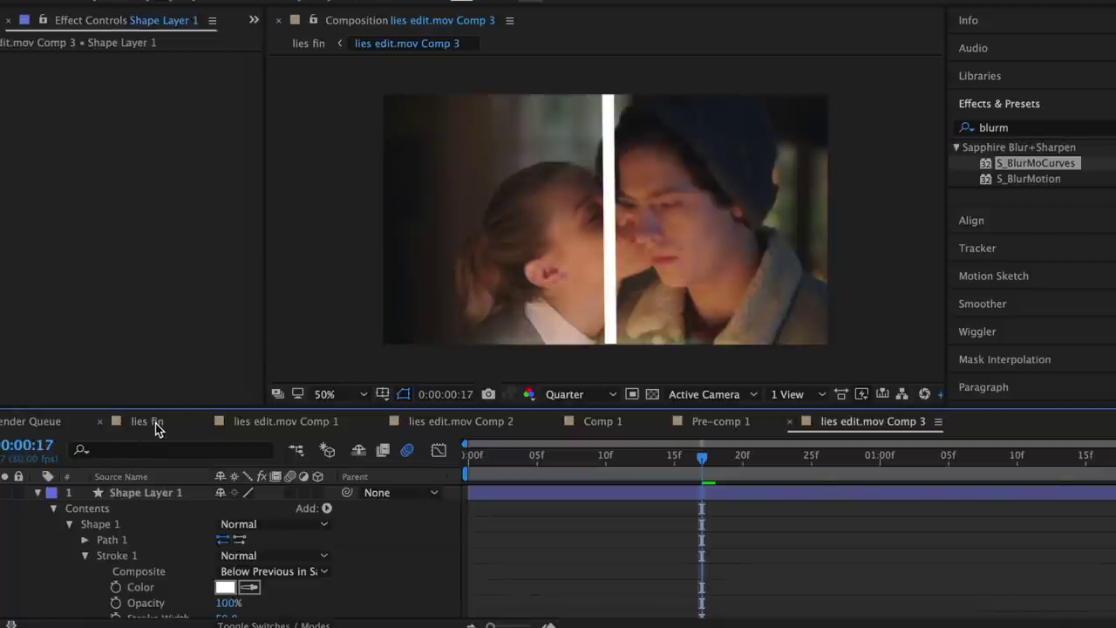
Return to the lies fin composition
left_click(157, 427)
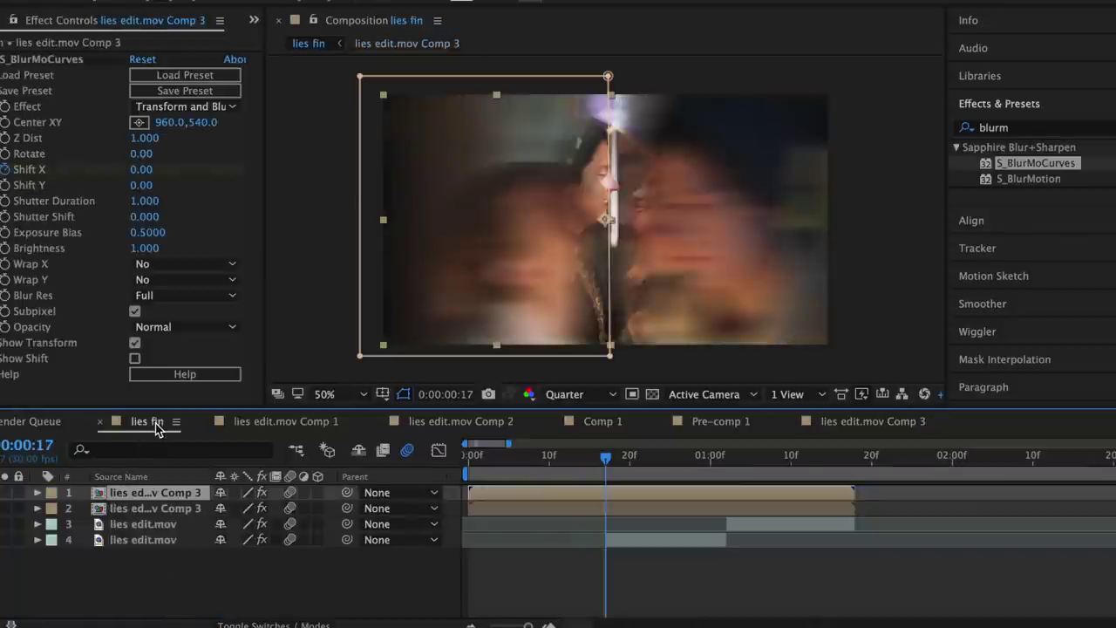
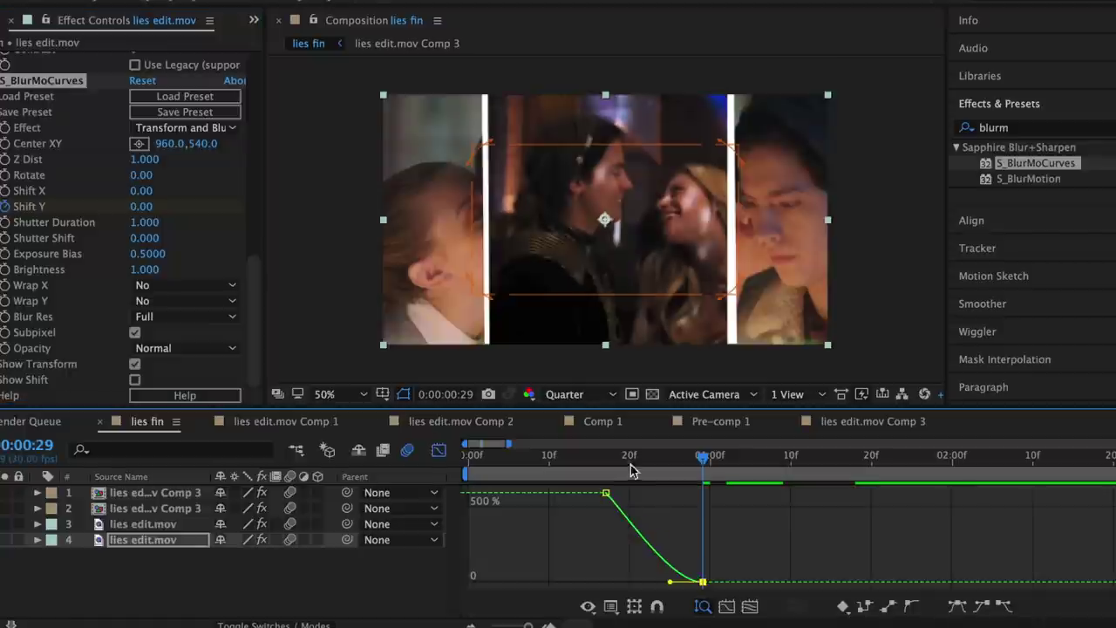
Easy ease the bottom clip's Shift Y keyframes and pull their handles into a fast start with a slow settle, previewing the motion
left_click(606, 493)
left_click(957, 606)
left_click_drag(638, 494, 611, 560)
left_click_drag(671, 581, 635, 583)
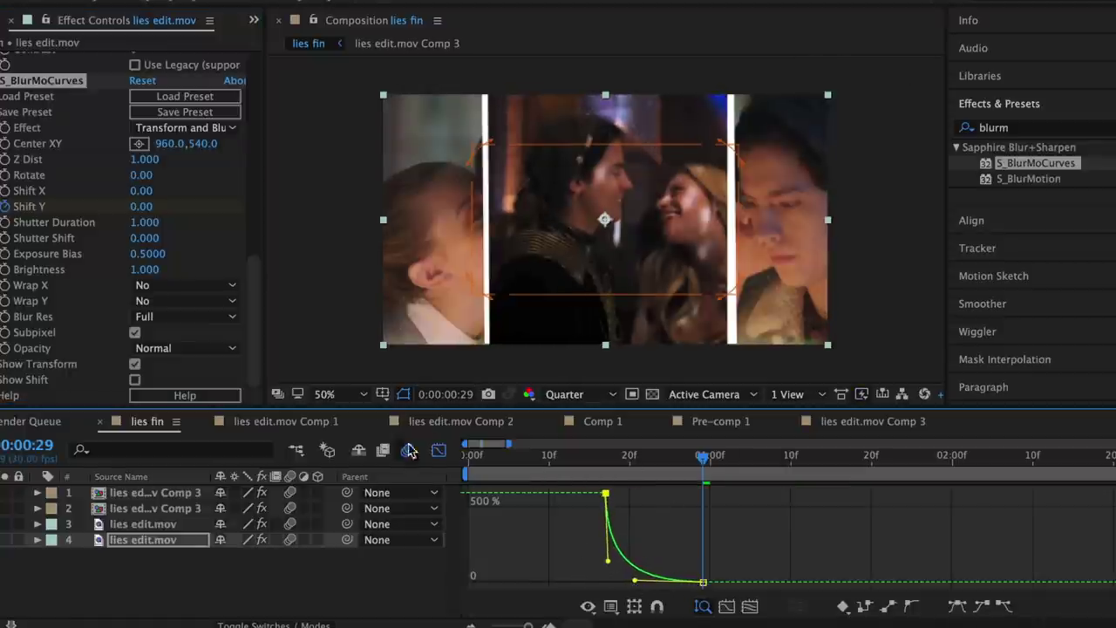
key("shift+F3")
left_click(607, 476)
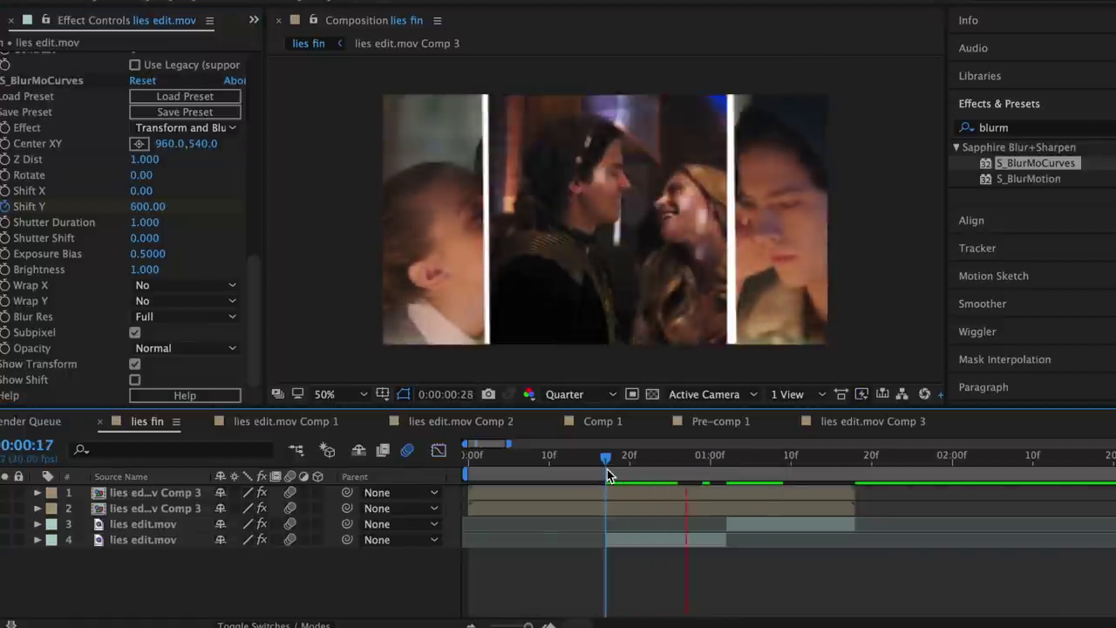
Apply a second S_BlurMoCurves to the bottom clip and keyframe Shift Y from 0 at frame 20 to -540 at 0:00:01:01
mouse_move(608, 473)
left_mouse_down()
mouse_move(655, 479)
mouse_move(630, 475)
left_mouse_up()
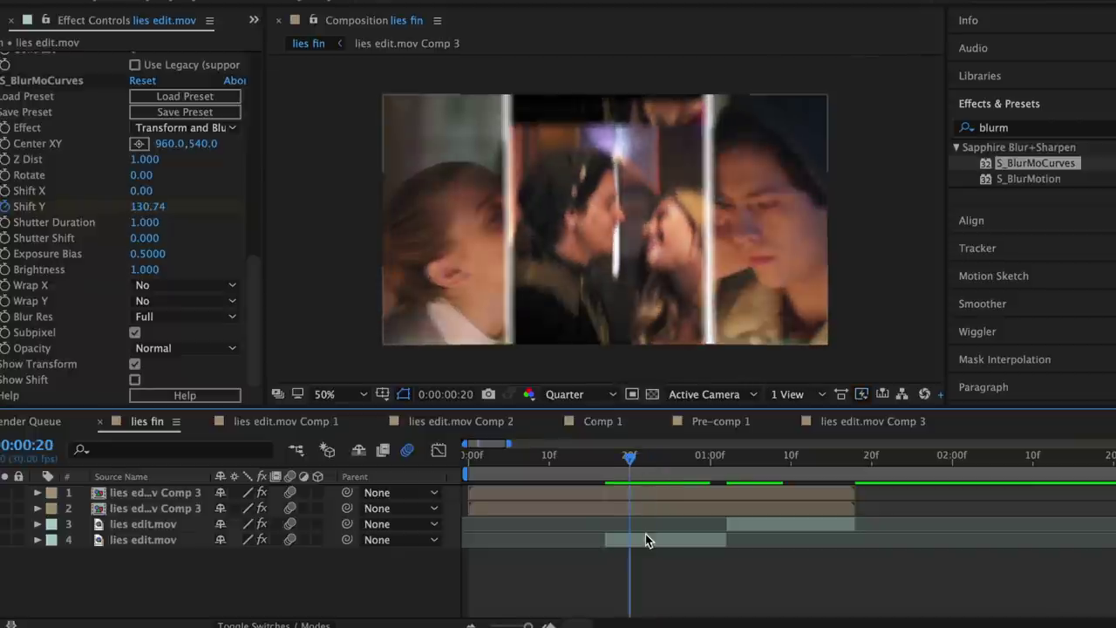
left_click(646, 539)
double_click(1012, 163)
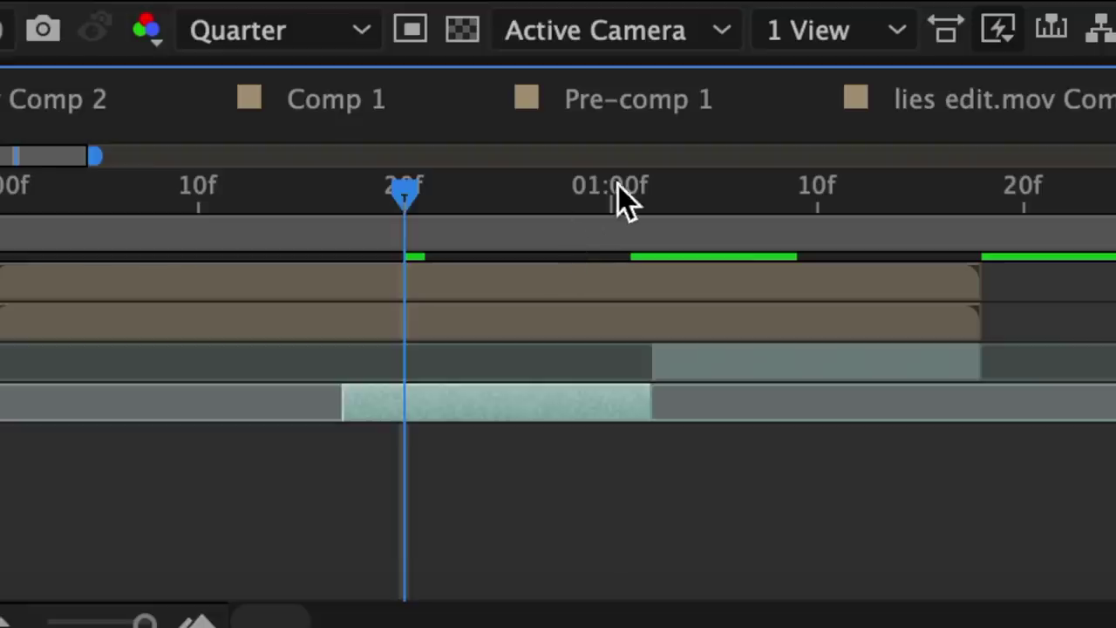
left_click(712, 459)
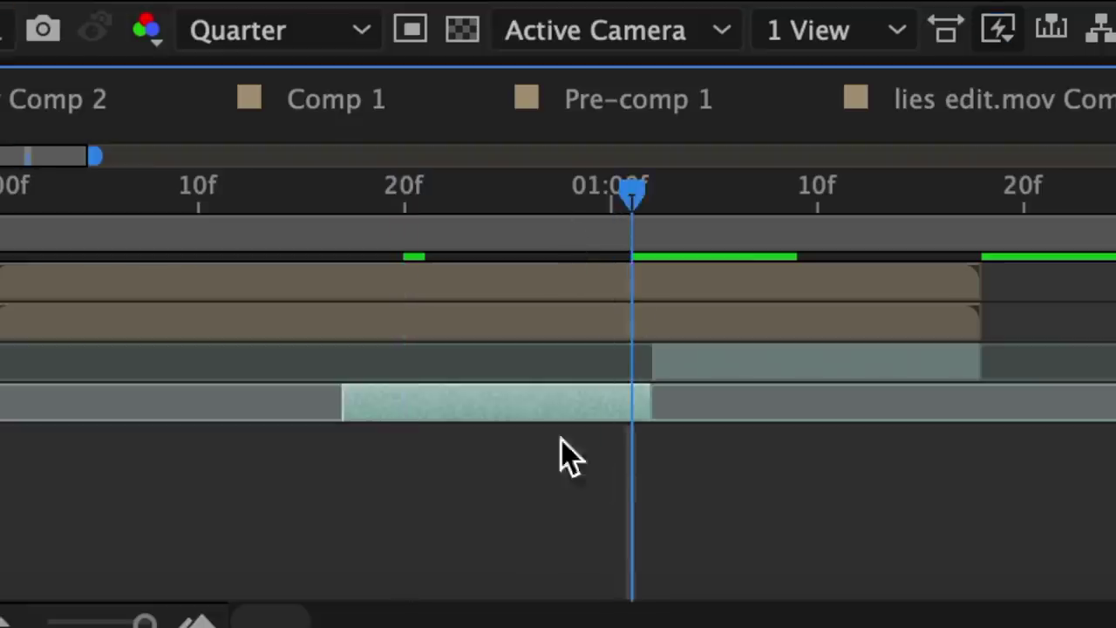
left_click(628, 471)
left_click(5, 207)
left_click(719, 469)
left_click_drag(140, 208, 95, 209)
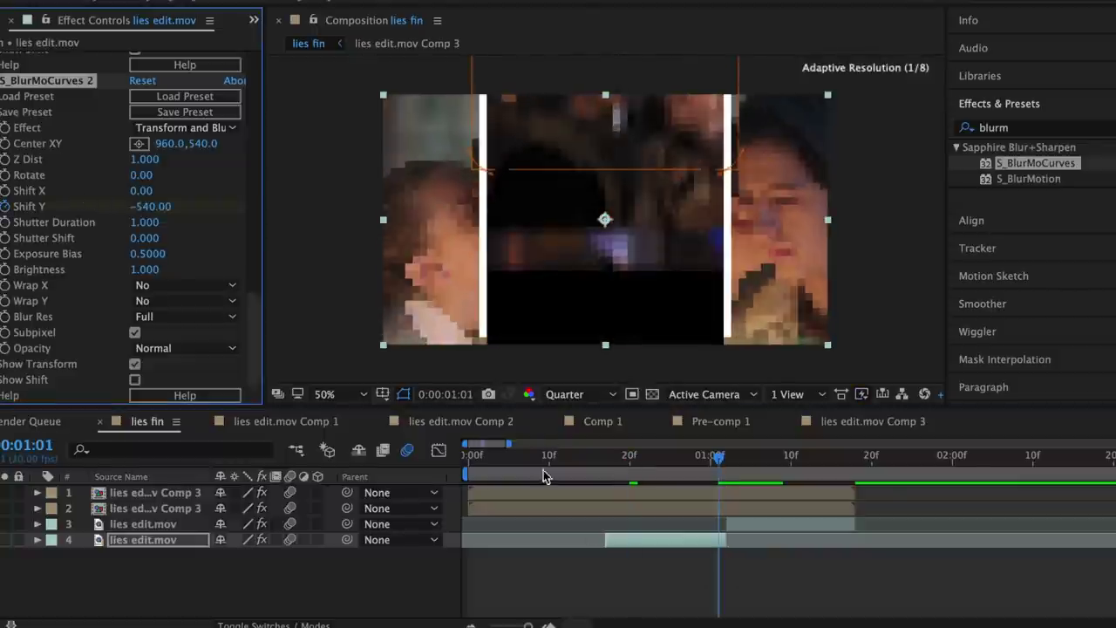
Easy ease the second effect's Shift Y keyframes and shape the curve with a slow start and a steep finish
left_click(439, 450)
key("F9")
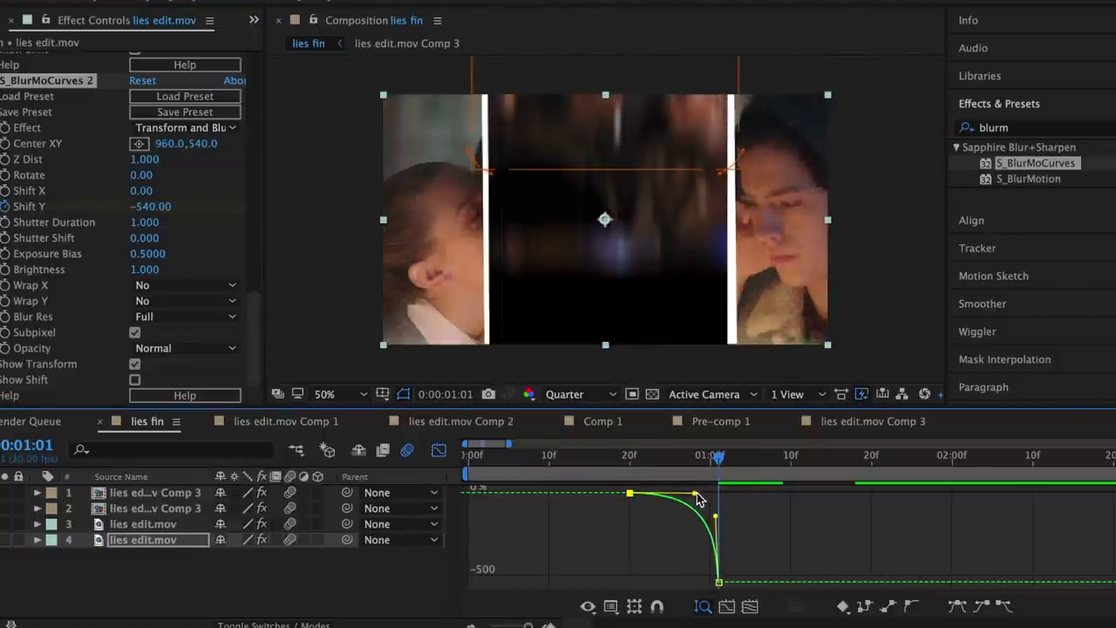
key("shift+F3")
Apply S_BlurMoCurves to the layer 3 clip and keyframe Shift Y from about 720 at 0:00:01:02 to 0 at 0:00:01:15
left_click(740, 524)
mouse_move(724, 474)
left_mouse_down()
mouse_move(703, 474)
mouse_move(735, 475)
left_mouse_up()
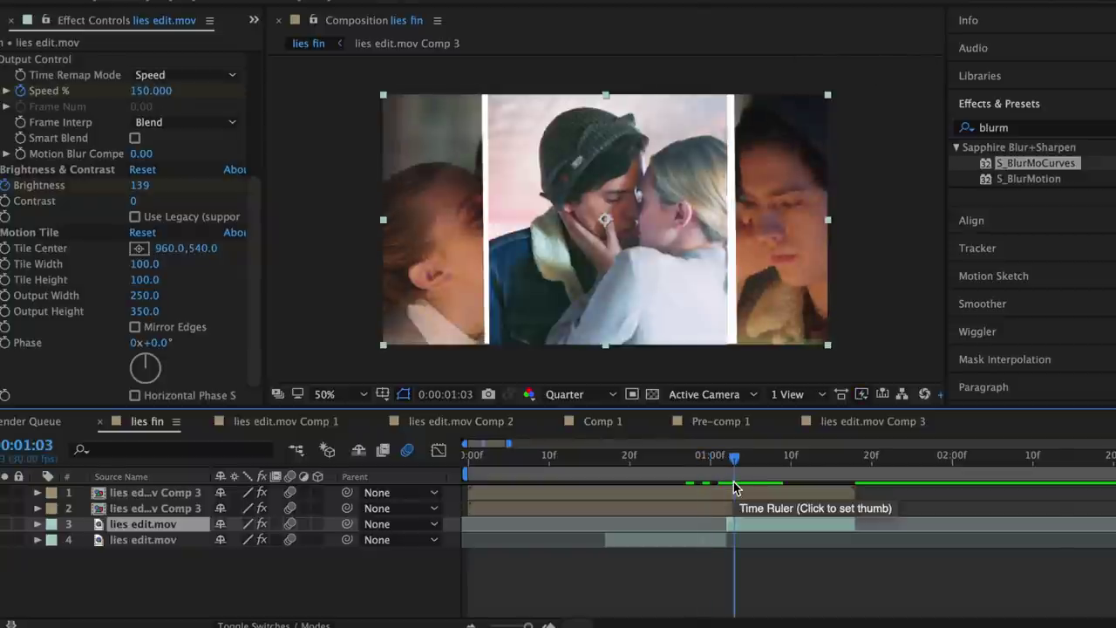
left_click_drag(736, 474, 729, 474)
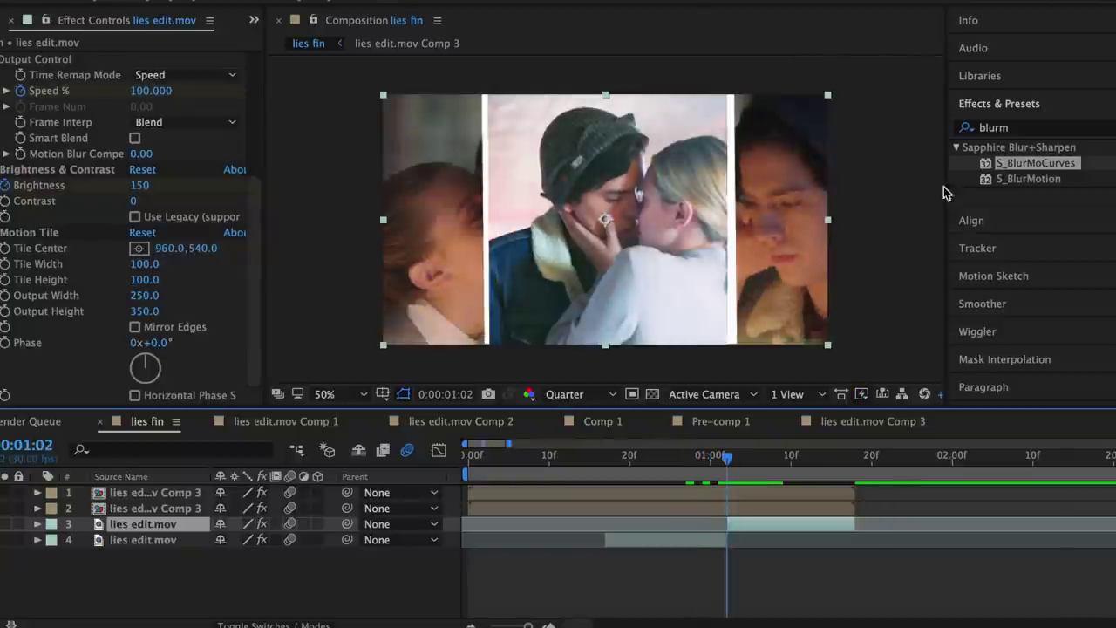
double_click(997, 165)
left_click(4, 208)
left_click_drag(143, 207, 200, 207)
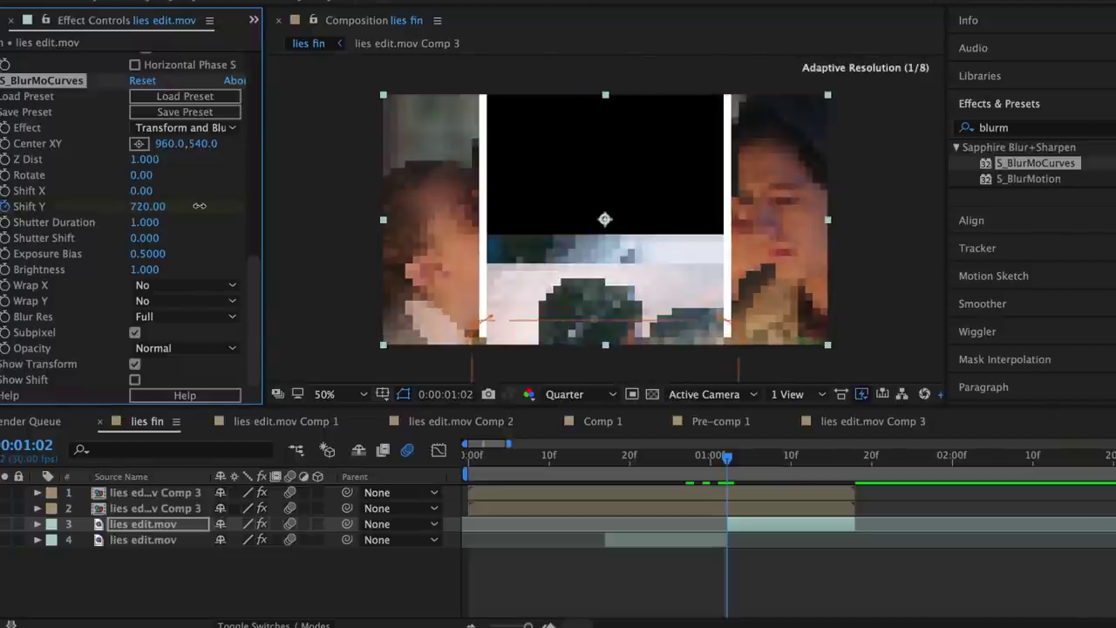
left_click(830, 470)
left_click(144, 206)
type("0")
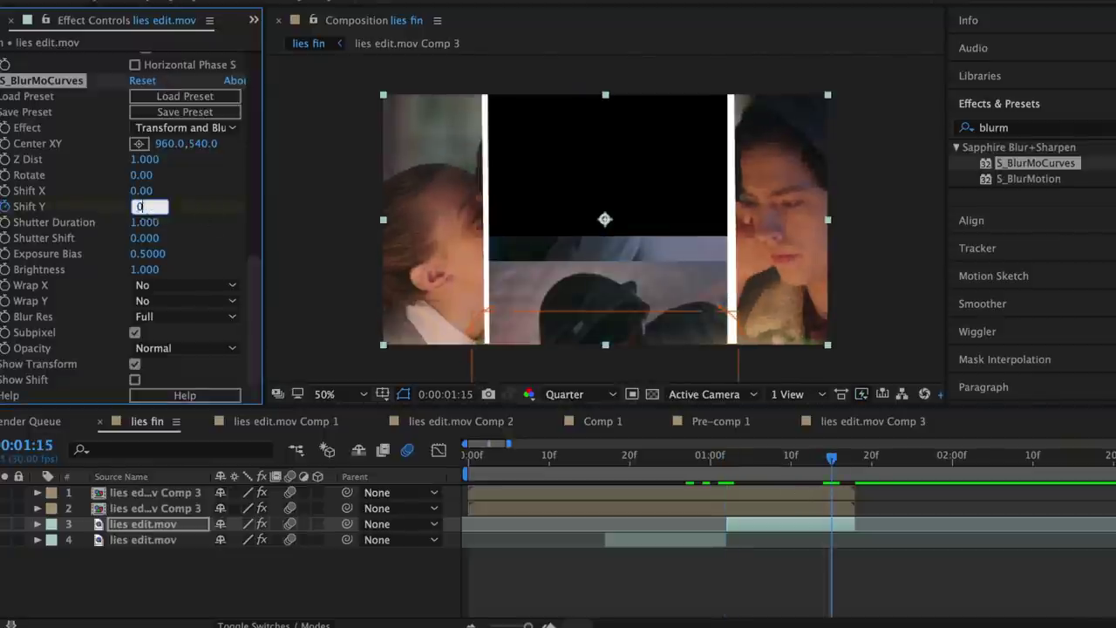
key("Return")
Reshape the layer 3 clip's Shift Y curve with its handles for a steep drop and a long slow settle
left_click(440, 452)
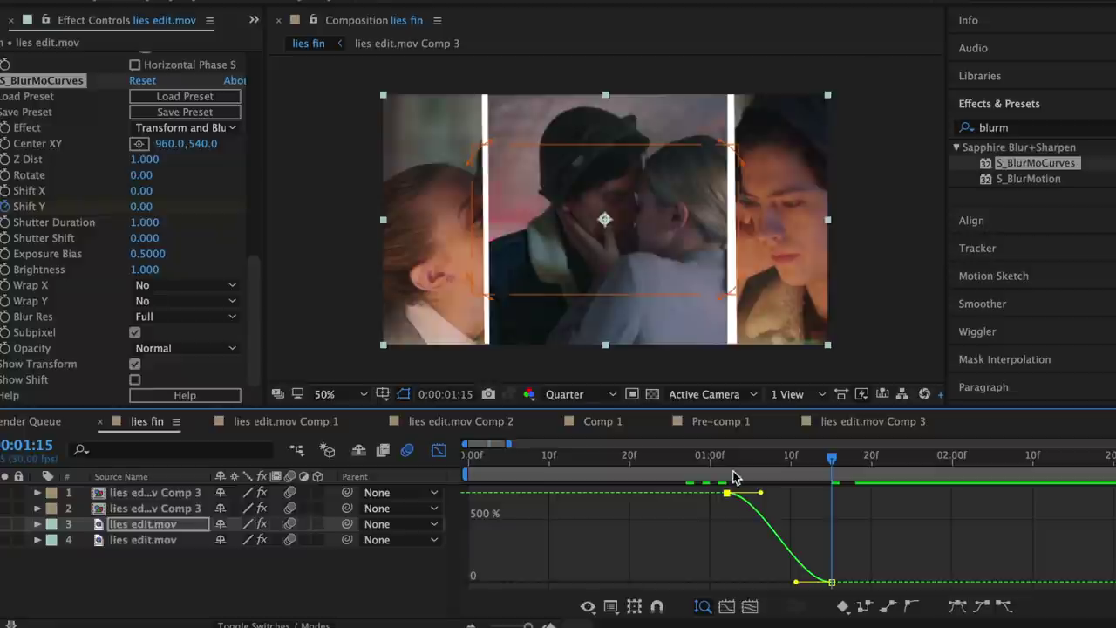
left_click_drag(761, 499, 648, 561)
left_click_drag(796, 582, 752, 580)
left_click(438, 451)
Pre-compose all four layers of lies fin as Pre-comp 2, moving all attributes into the new composition
left_click_drag(502, 459, 429, 453)
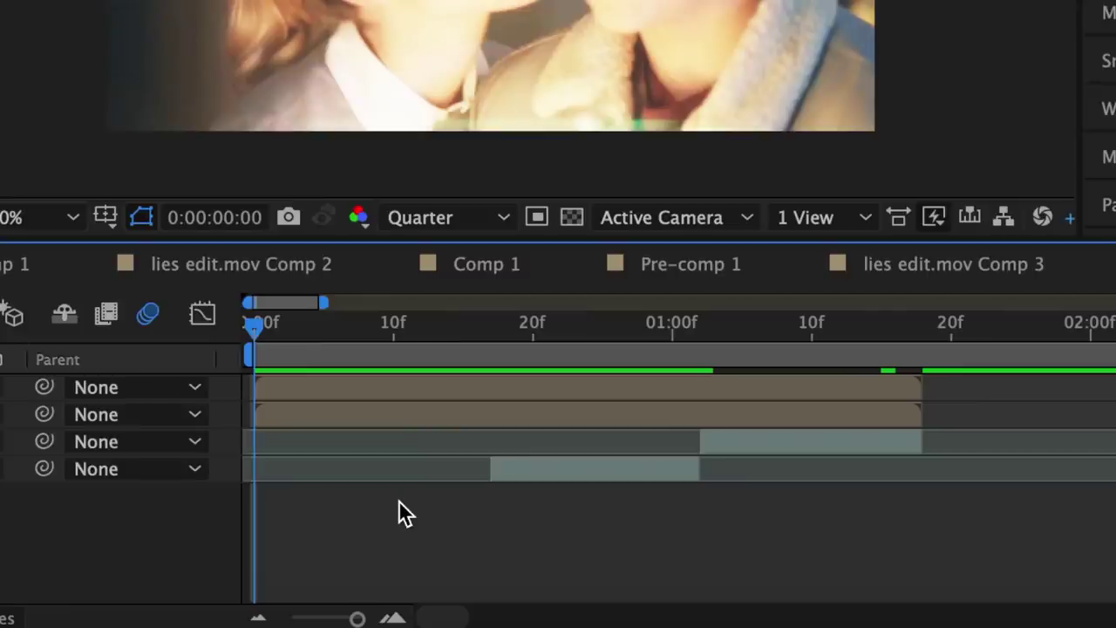
left_click_drag(218, 386, 366, 493)
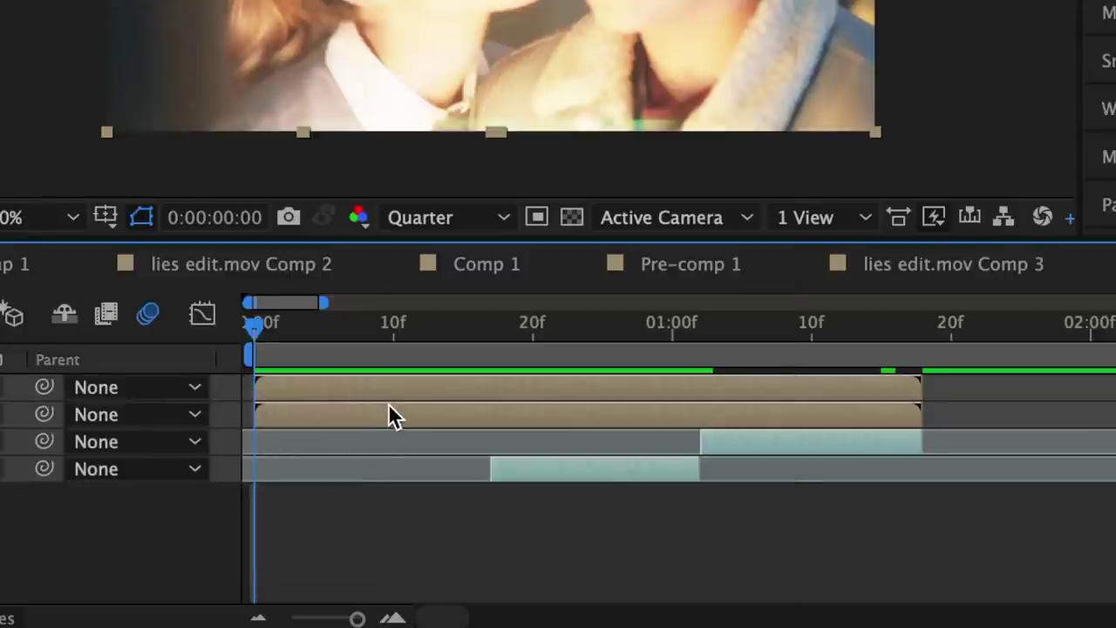
right_click(390, 410)
left_click(397, 426)
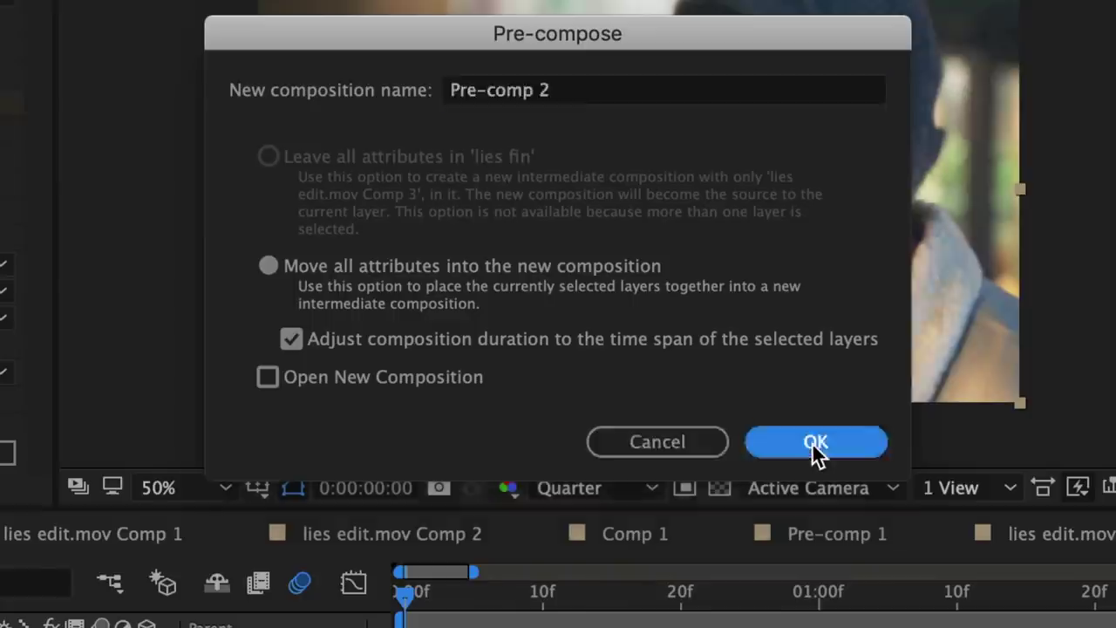
left_click(667, 107)
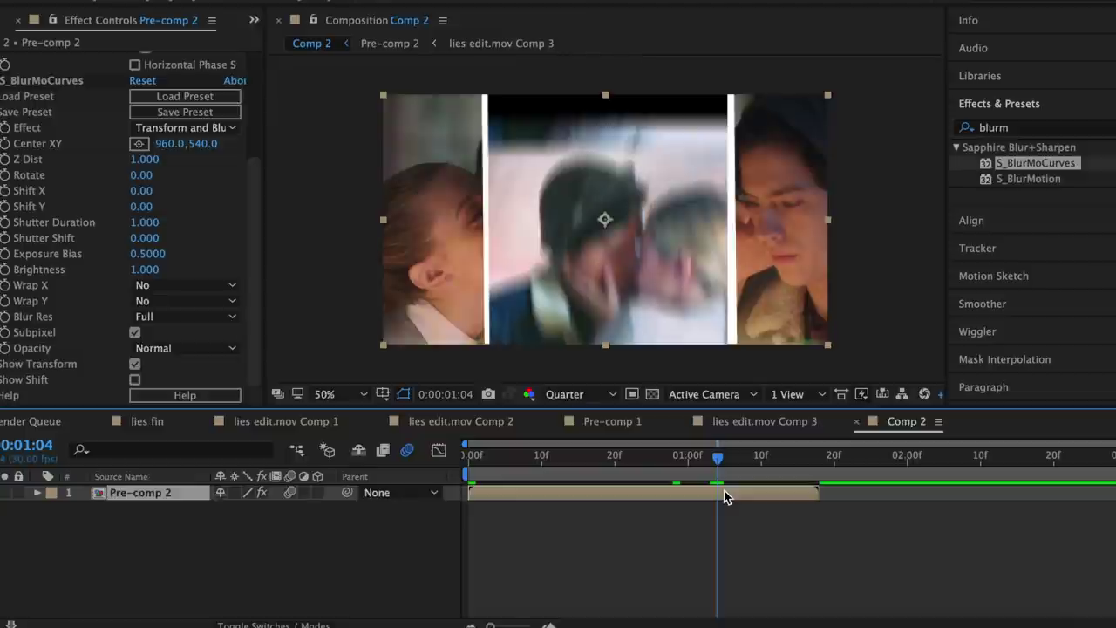
In Comp 2, keyframe the S_BlurMoCurves Z Dist of Pre-comp 2 from 1 at 0:00:01:06 to 1.6 at 0:00:01:17
key("Page_Down")
key("Page_Down")
left_click(42, 80)
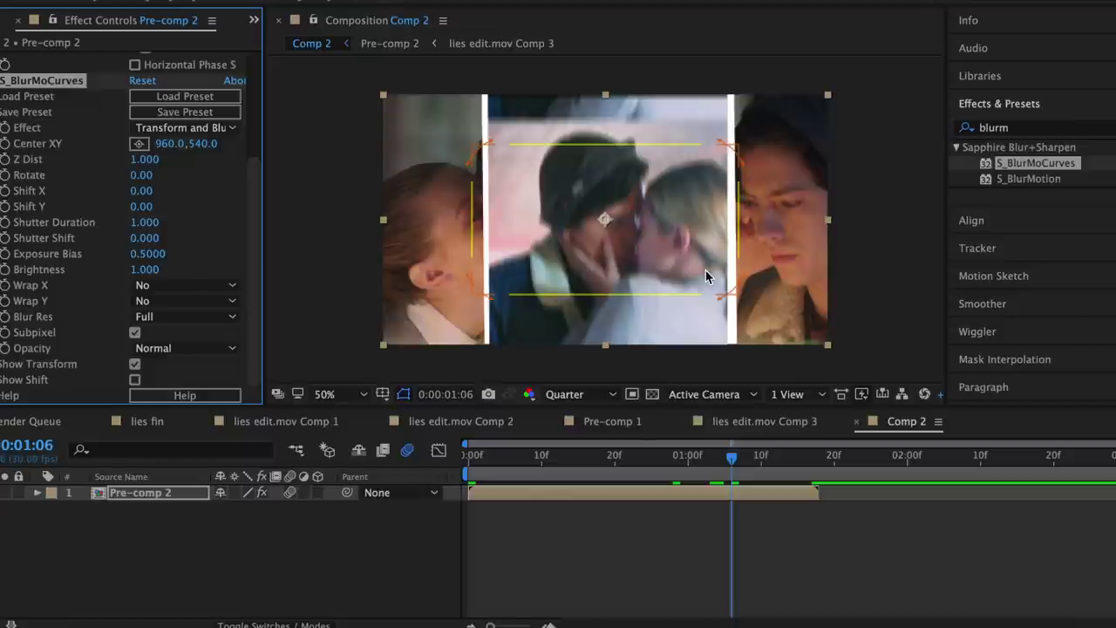
left_click(6, 160)
left_click(813, 465)
left_click(144, 160)
type("1..")
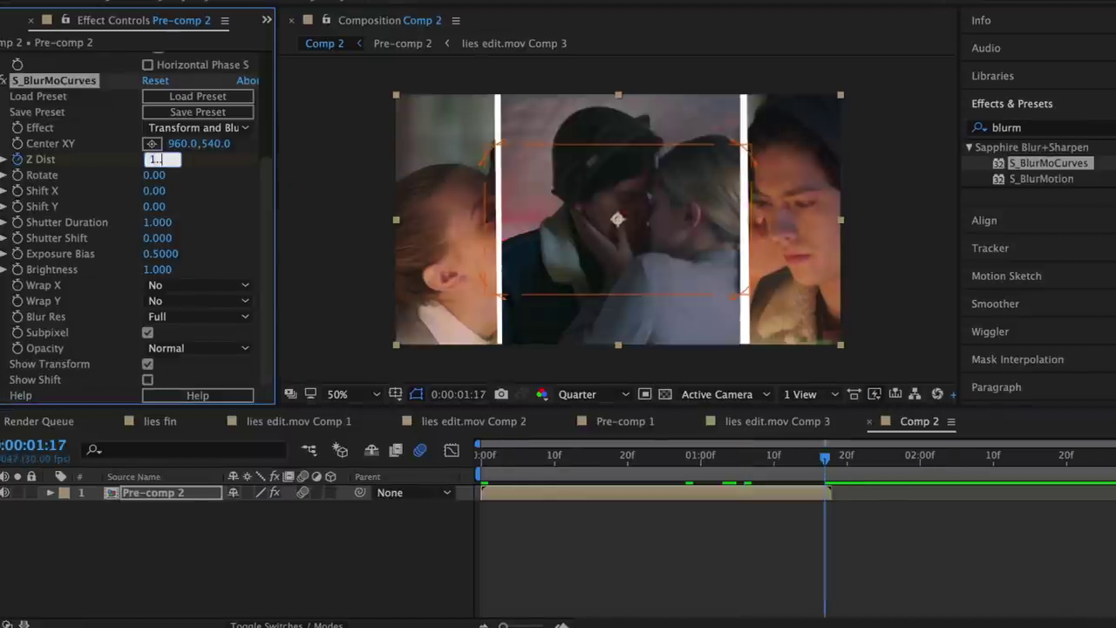
key("Return")
left_click(452, 451)
left_click(160, 160)
type("1.6")
key("Return")
Ease the Z Dist keyframes in the value graph and pull their handles to reshape the zoom curve
left_click(624, 606)
left_click(686, 454)
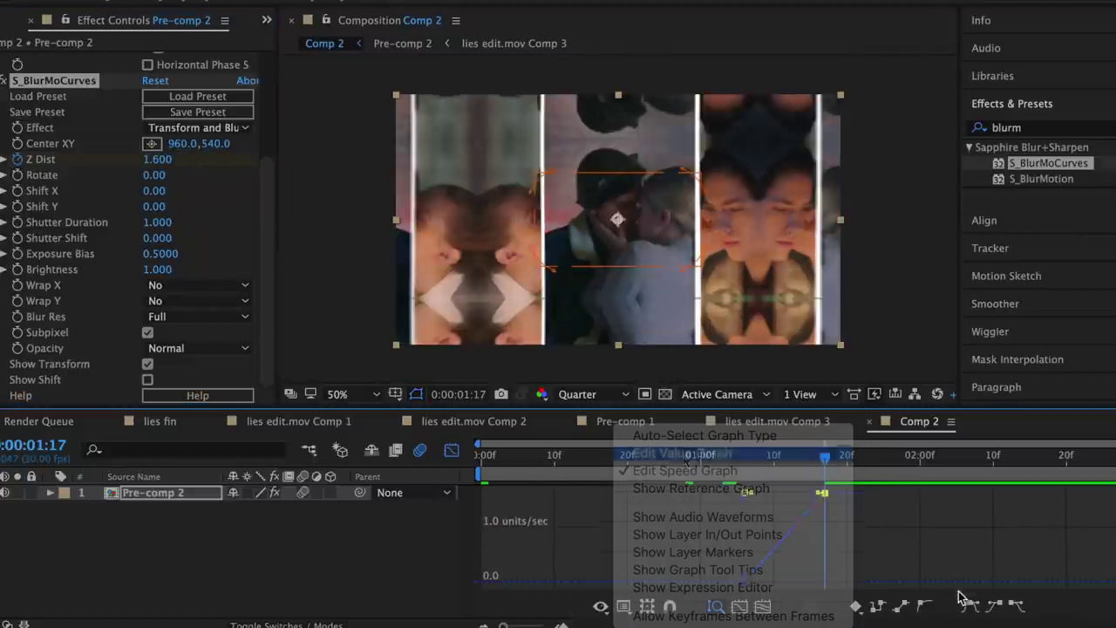
left_click(971, 606)
left_click(745, 582)
left_click_drag(771, 582, 747, 504)
left_click_drag(799, 493, 837, 573)
left_click_drag(747, 505, 823, 569)
left_click(452, 451)
Pre-compose the Pre-comp 2 layer as Pre-comp 2 Comp 1, moving all attributes into the new composition
left_click(482, 457)
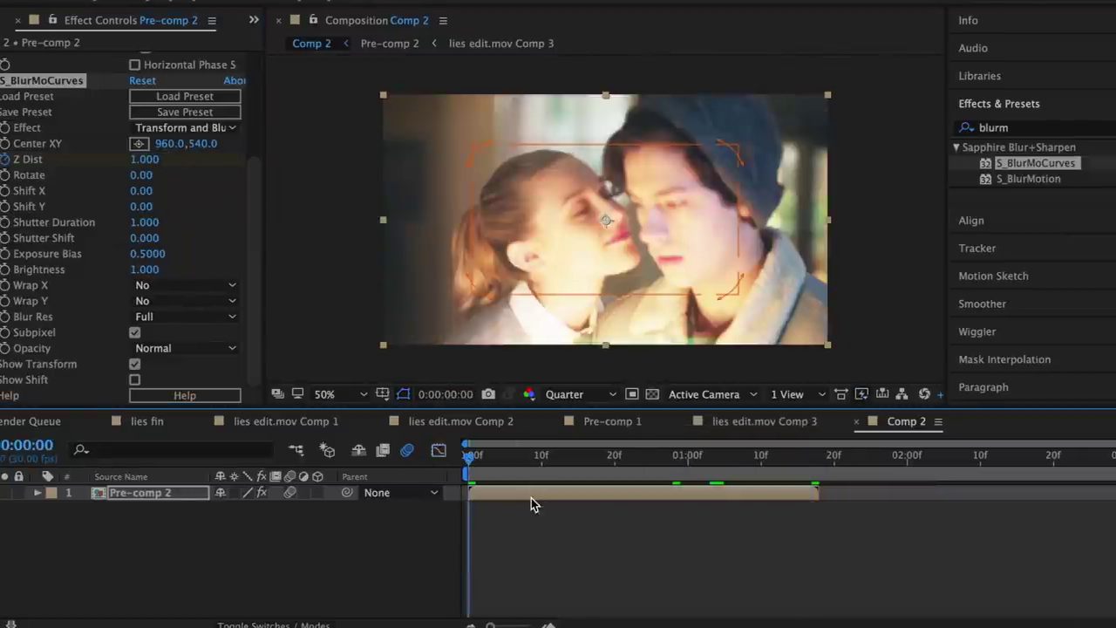
right_click(526, 495)
left_click(628, 468)
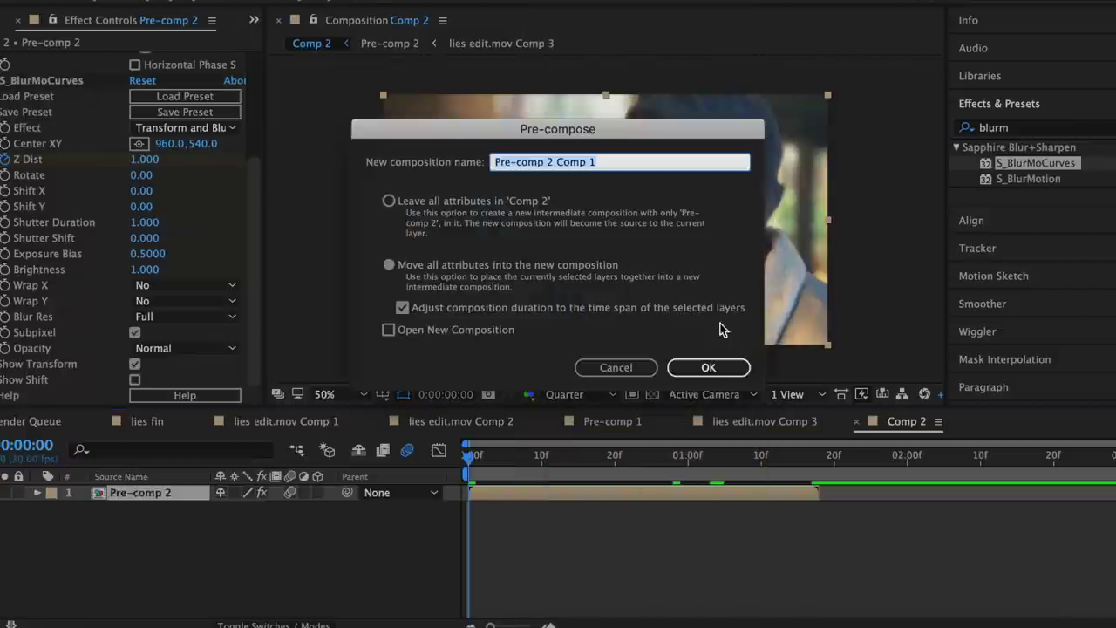
left_click(708, 367)
Apply the Warp effect to Pre-comp 2 Comp 1 with FishEye style and a Bend keyframe of 0 at 0:00:01:01
left_click(695, 456)
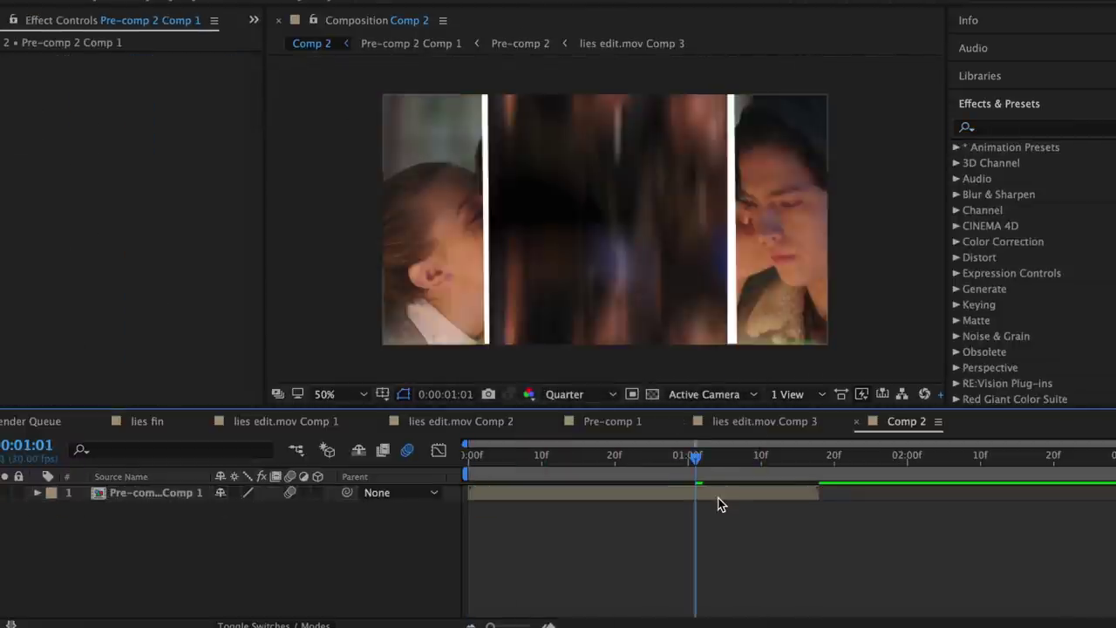
left_click(718, 498)
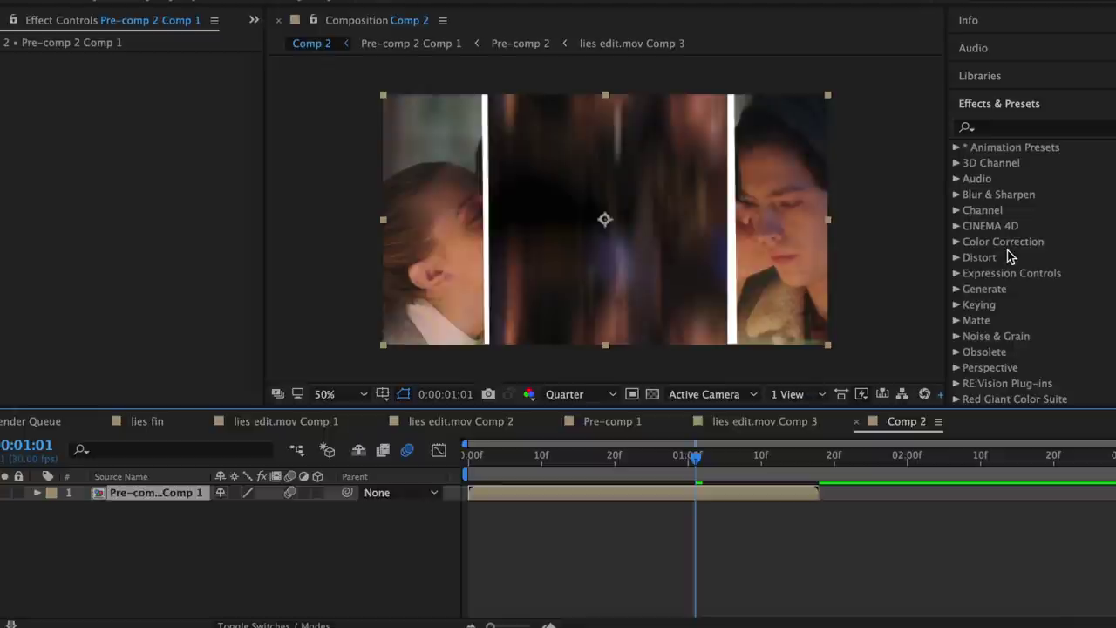
left_click(970, 127)
type("warp")
double_click(999, 351)
left_click(152, 106)
type("0")
key("Return")
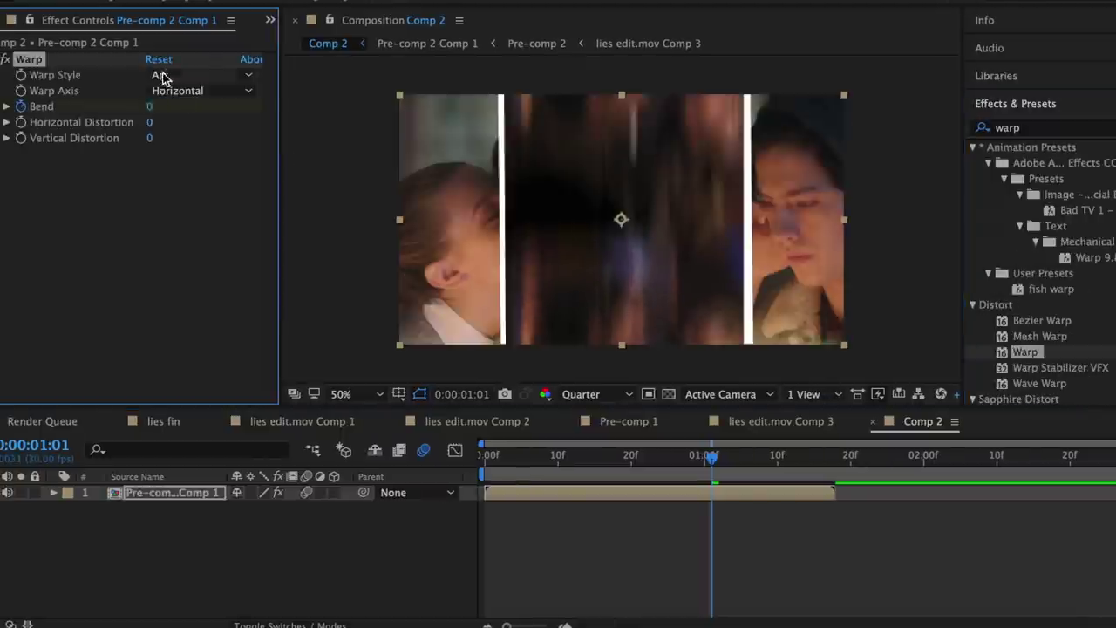
left_click(166, 76)
left_click(172, 281)
Add a Bend keyframe of -80 to the Warp effect at 0:00:01:17
left_click(827, 457)
left_click(150, 106)
type("-80")
Shape the Warp Bend keyframes' easing in the speed graph by pulling both handles towards the middle
left_click(455, 450)
left_click(627, 607)
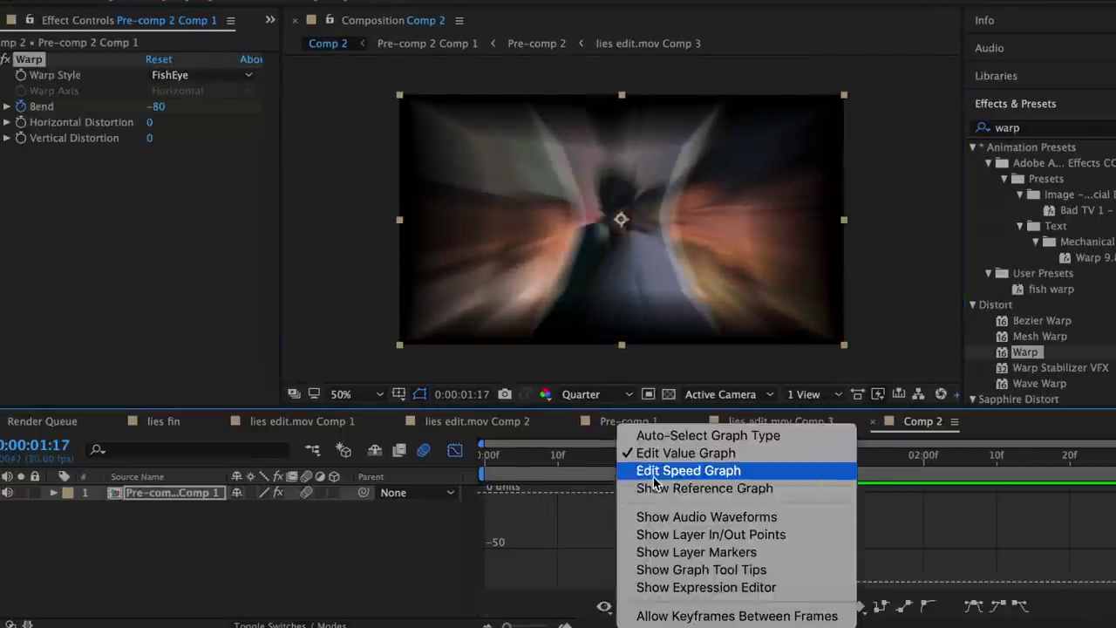
left_click(688, 471)
left_click(743, 579)
left_click_drag(732, 581, 772, 495)
left_click_drag(809, 583, 770, 494)
Refine the Bend curve's first handle in the value graph and preview the fisheye zoom
left_click(627, 608)
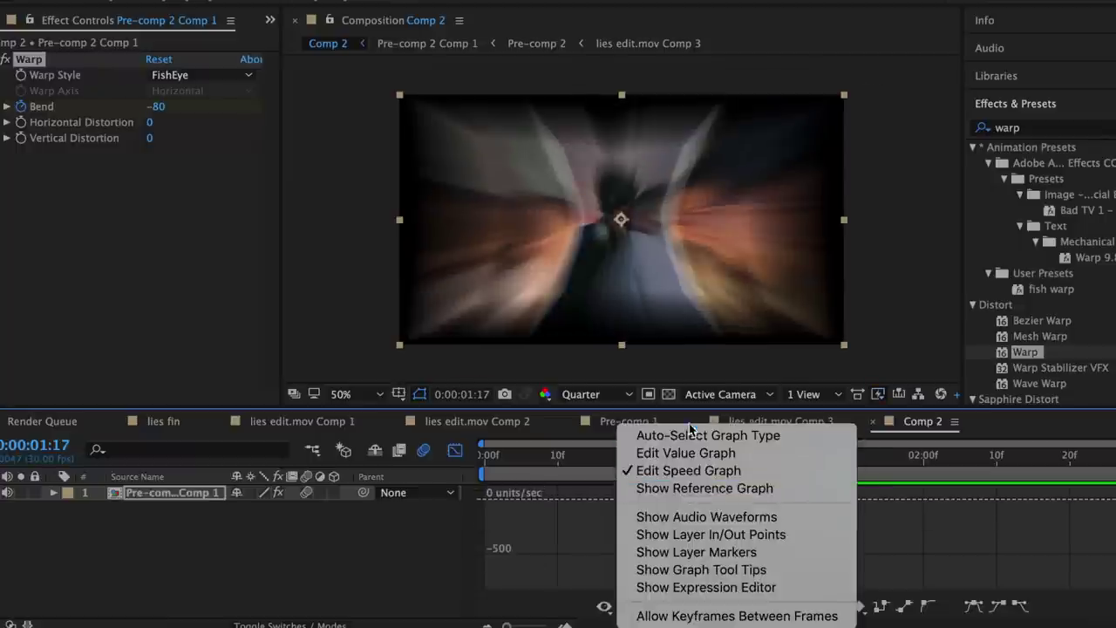
left_click(688, 452)
left_click(719, 456)
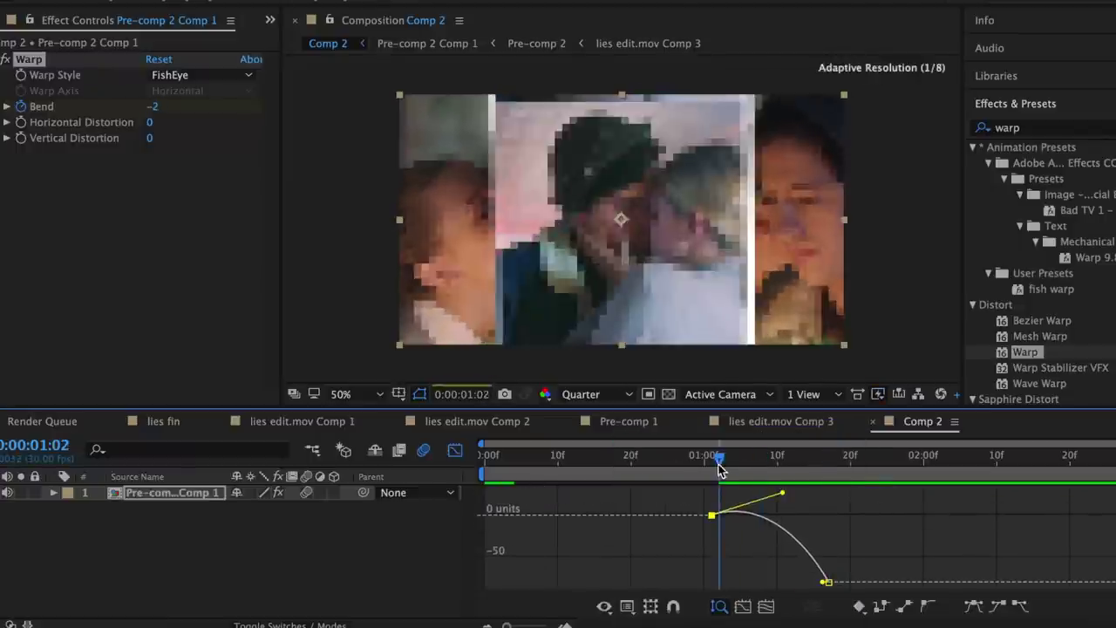
left_click_drag(720, 475, 771, 463)
left_click(751, 463)
left_click_drag(788, 491, 790, 494)
left_click(740, 460)
left_click(455, 450)
key("space")
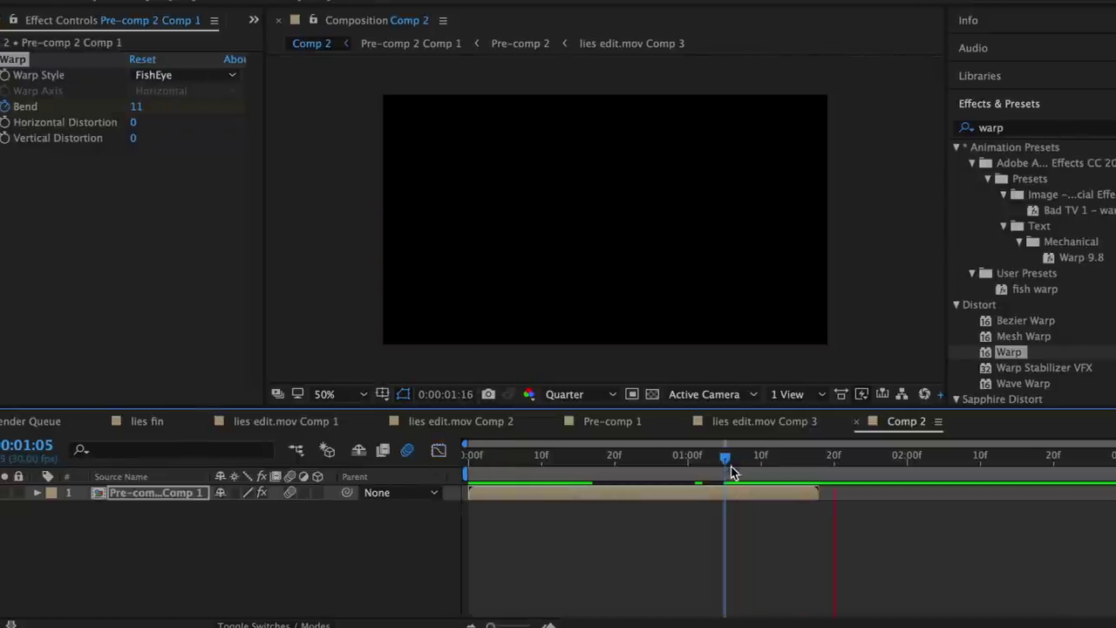
key("space")
Pre-compose the warped Pre-comp 2 Comp 1 layer in Comp 2
right_click(710, 490)
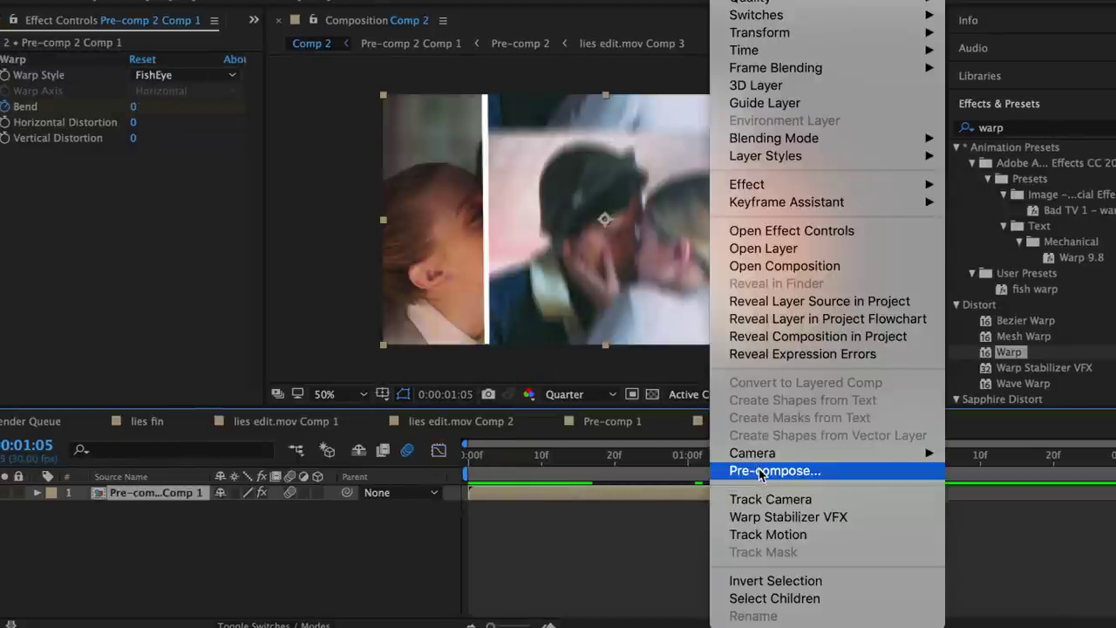
left_click(741, 468)
left_click(692, 374)
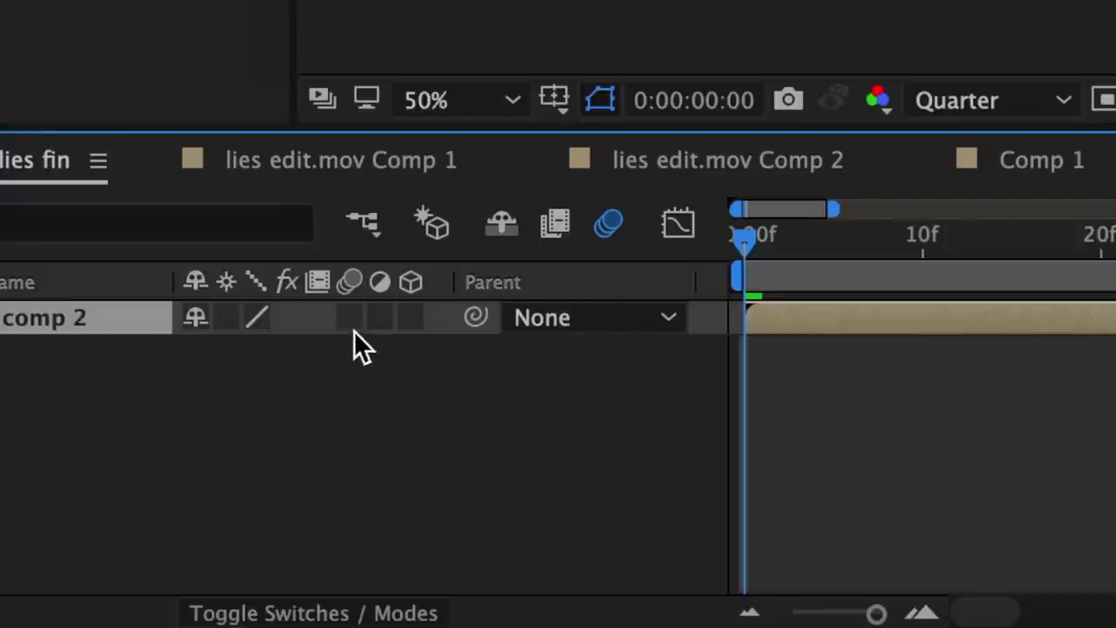
Make Pre-comp 2 in lies fin a 3D layer and keyframe its Scale at 50% on the first frame
left_click(414, 323)
left_click(187, 282)
left_click(163, 320)
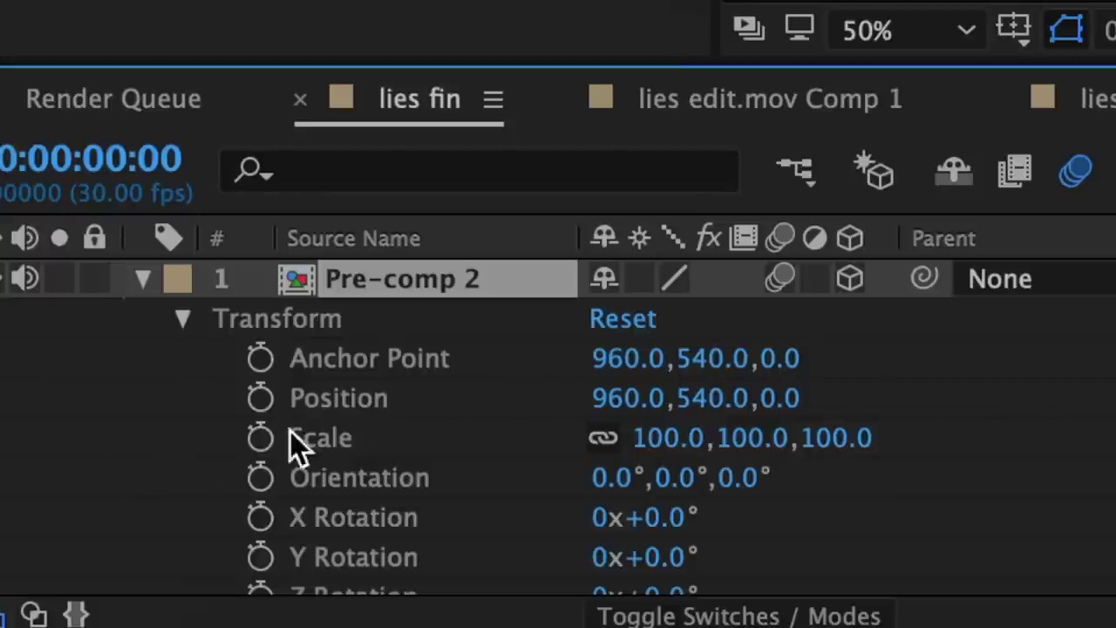
left_click(267, 448)
left_click(656, 440)
type("50")
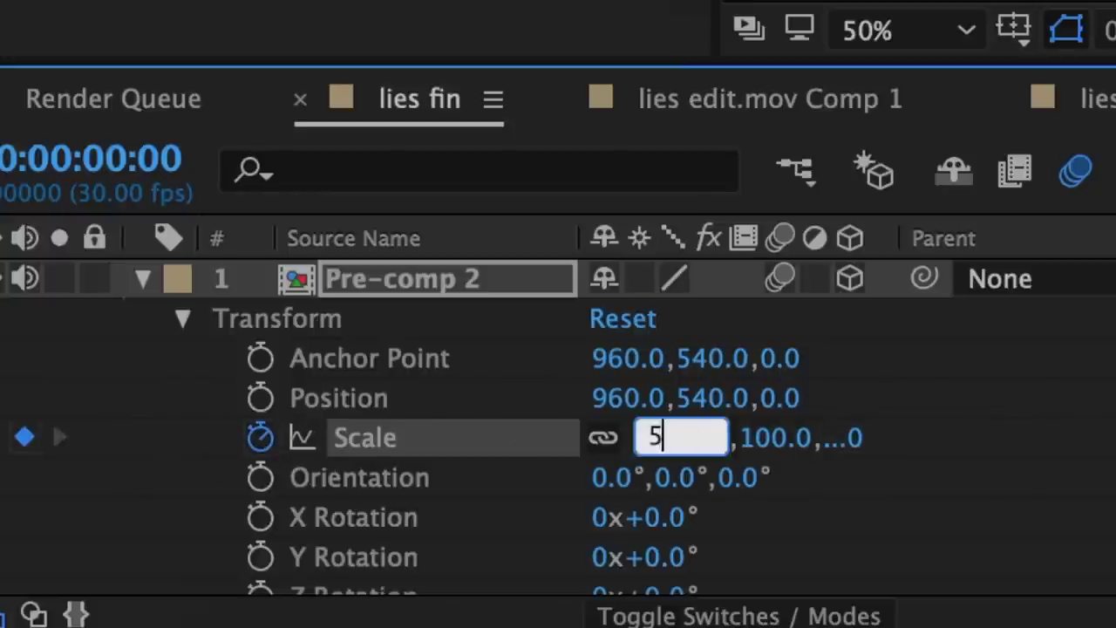
key("Return")
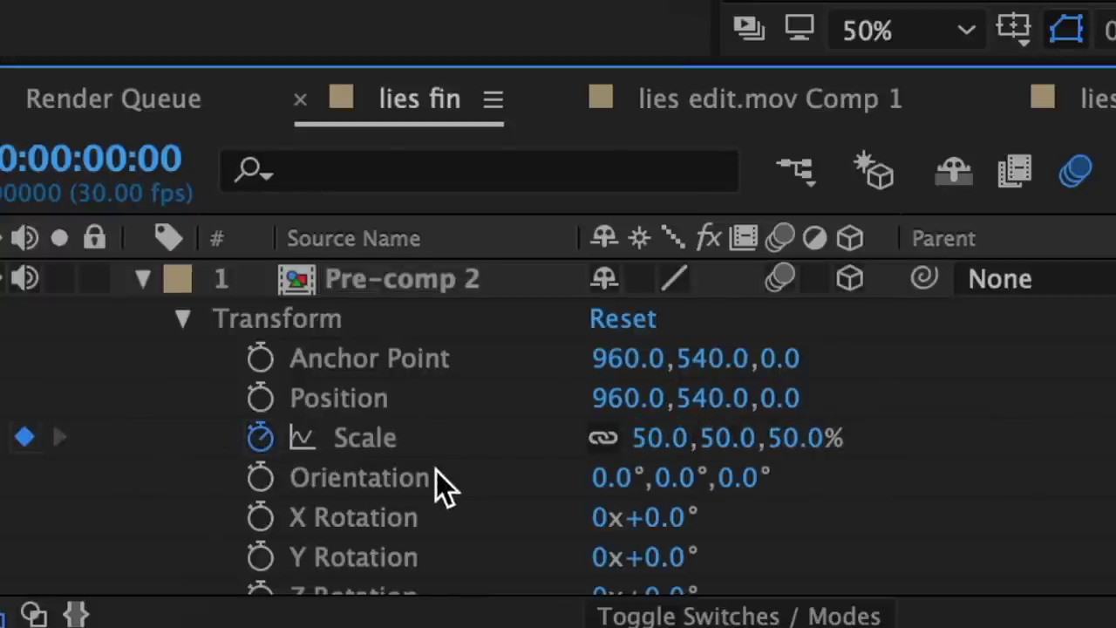
Keyframe Pre-comp 2's Scale at 100% on frame 24
scroll(436, 471, "down", 1)
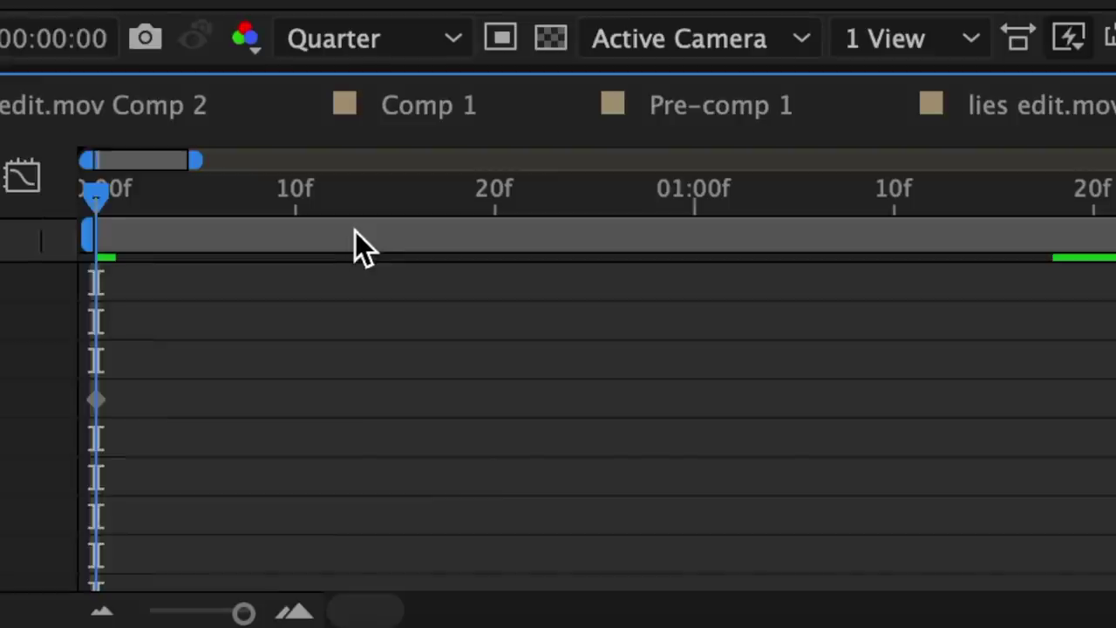
scroll(355, 231, "up", 1)
left_click_drag(355, 231, 585, 218)
left_click(403, 280)
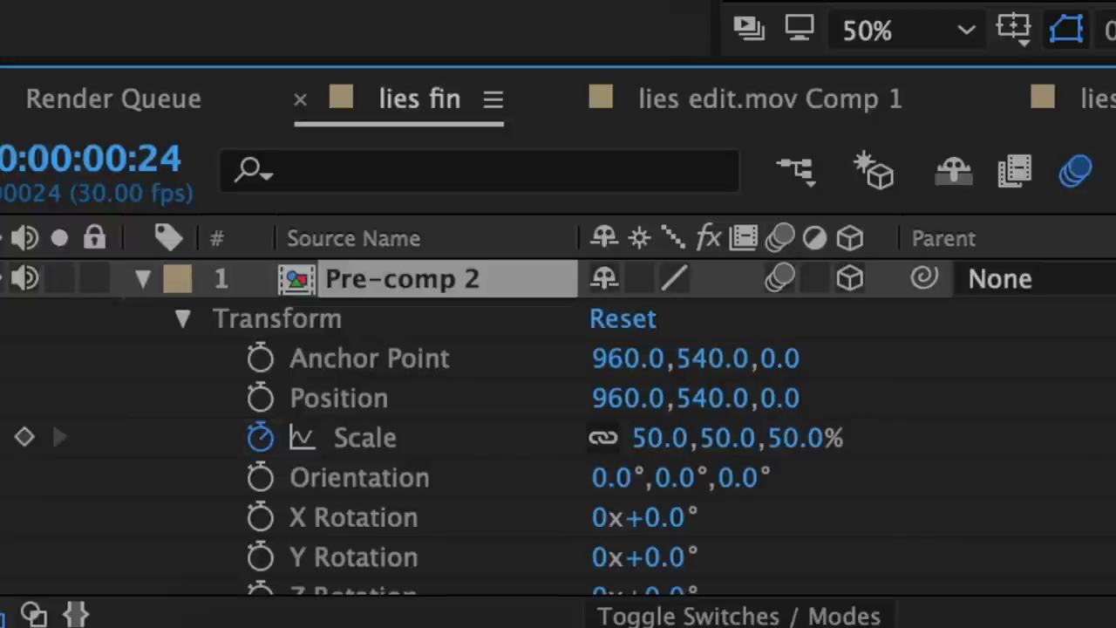
left_click(650, 438)
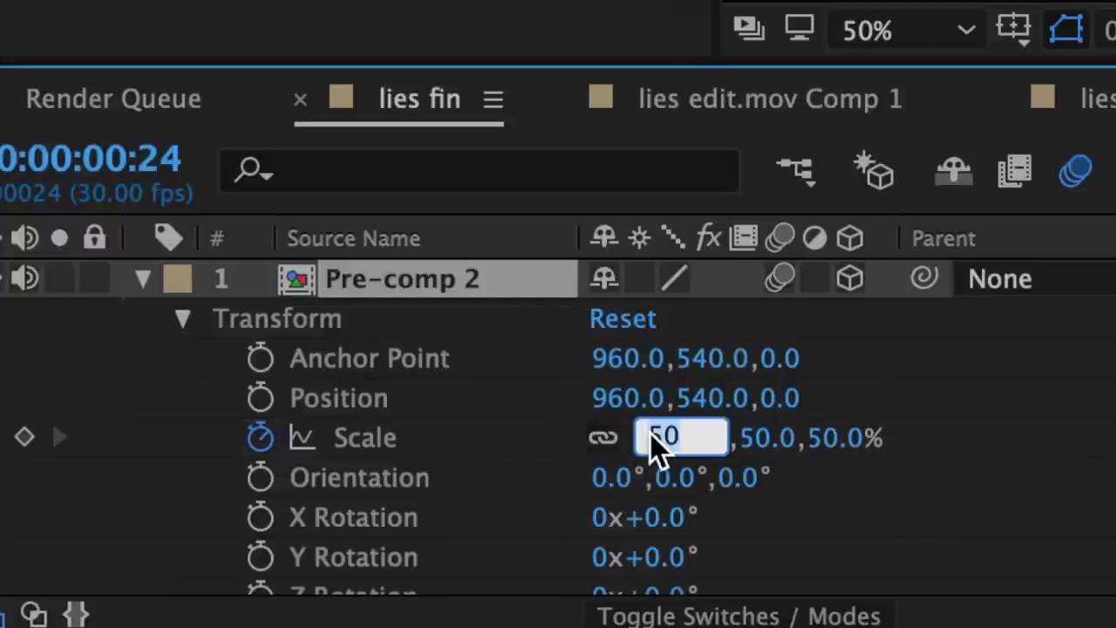
type("100")
key("Return")
Ease both Scale keyframes and shape the value graph to rise steeply at the start and level off towards the end
key("F9")
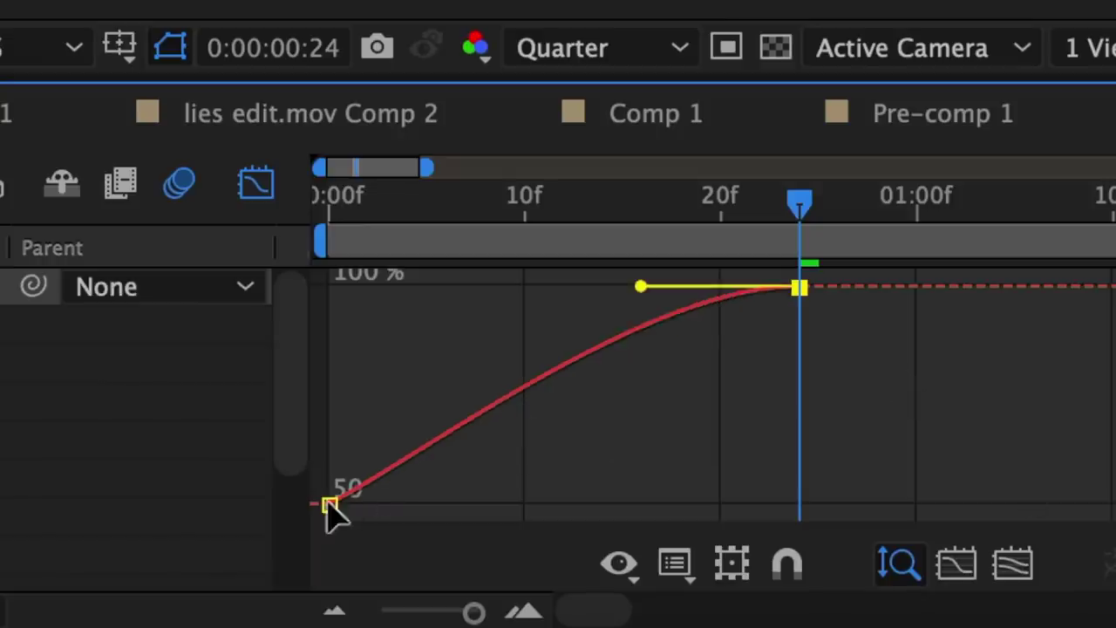
left_click(328, 504)
key("F9")
left_click_drag(485, 503, 262, 375)
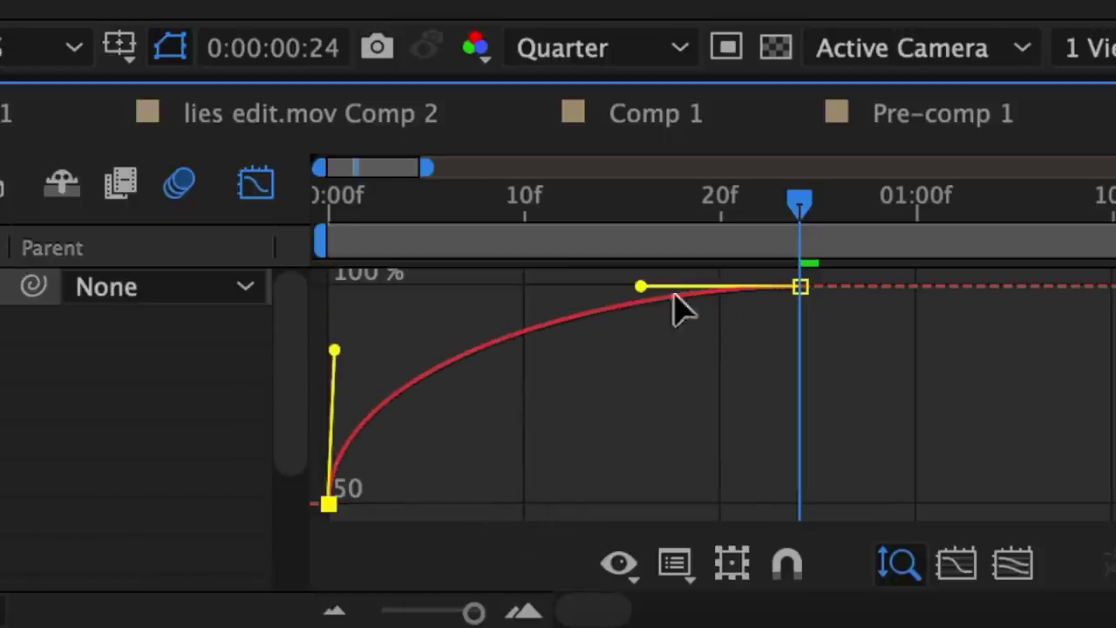
left_click_drag(641, 287, 403, 287)
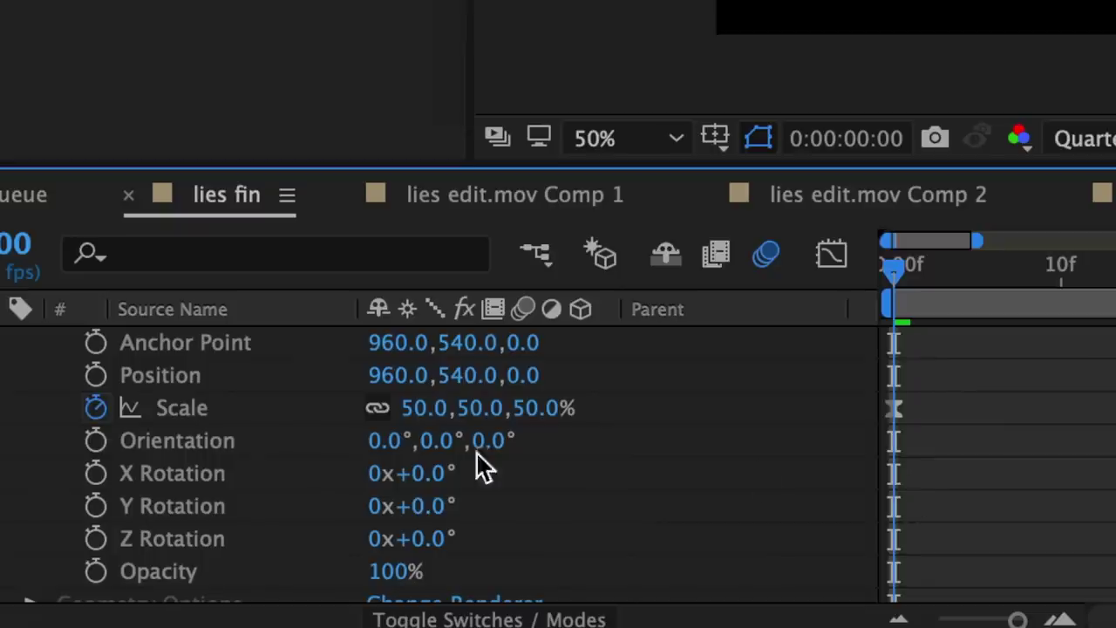
Keyframe Pre-comp 2's Y Rotation at 75° on the first frame
left_click(96, 507)
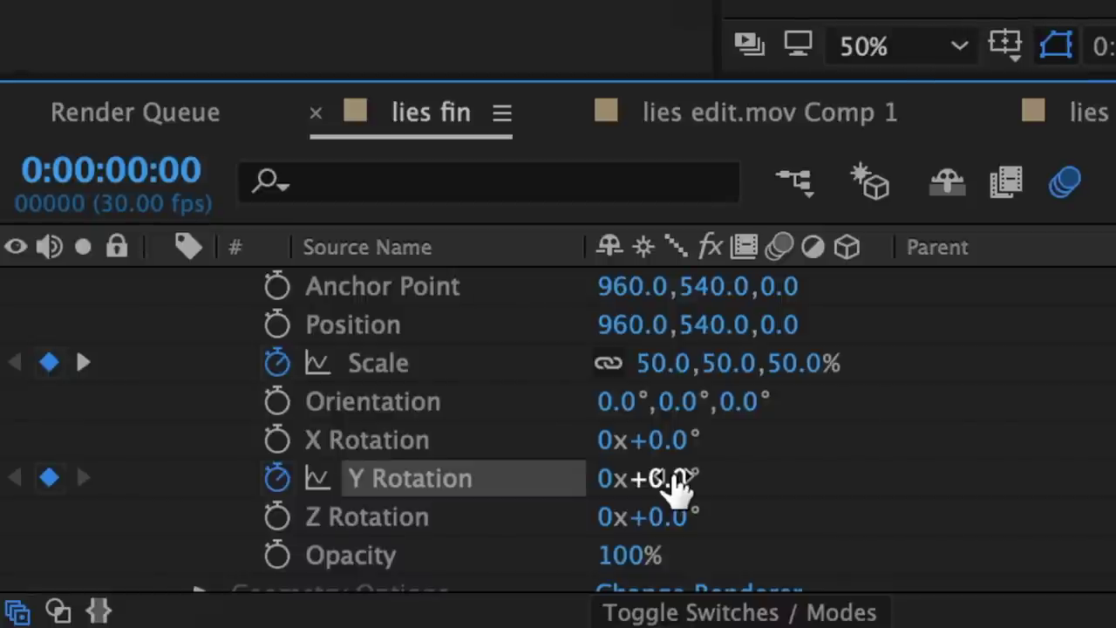
left_click(674, 480)
type("75")
key("Return")
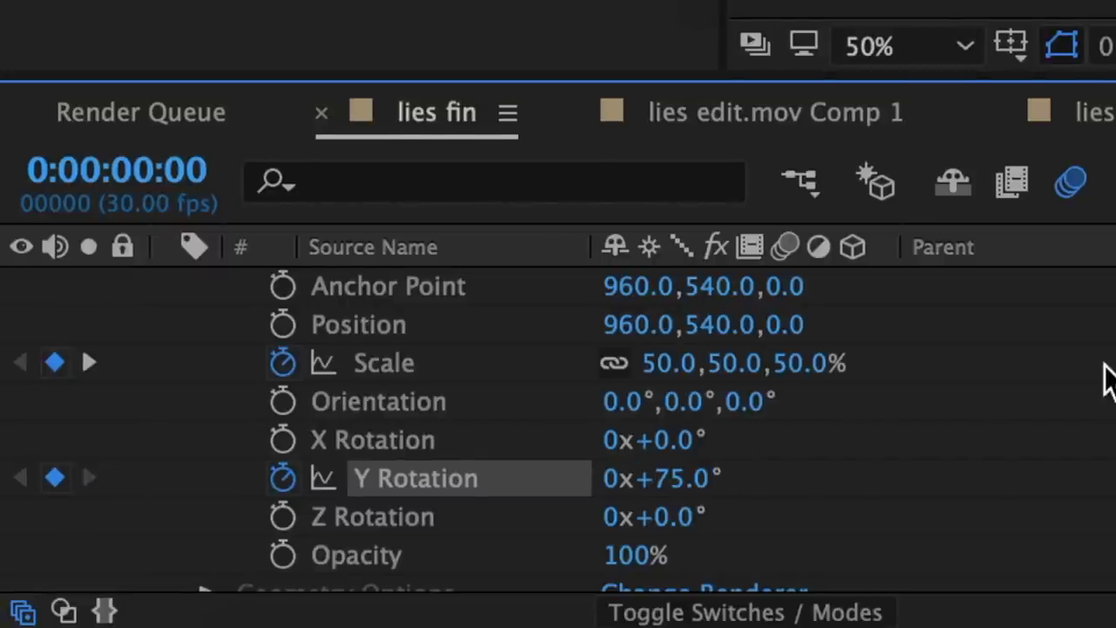
Keyframe Y Rotation at 0° on frame 24 and shape its speed graph by pulling both handles towards the start and zero speed
key("k")
left_click(54, 478)
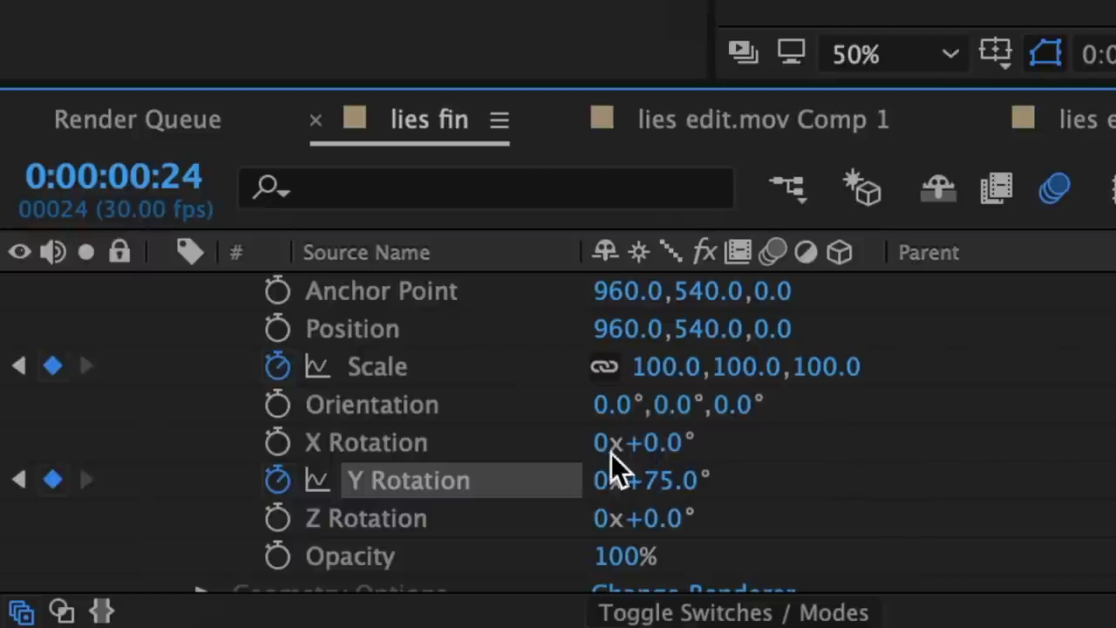
left_click(655, 480)
type("0")
key("Return")
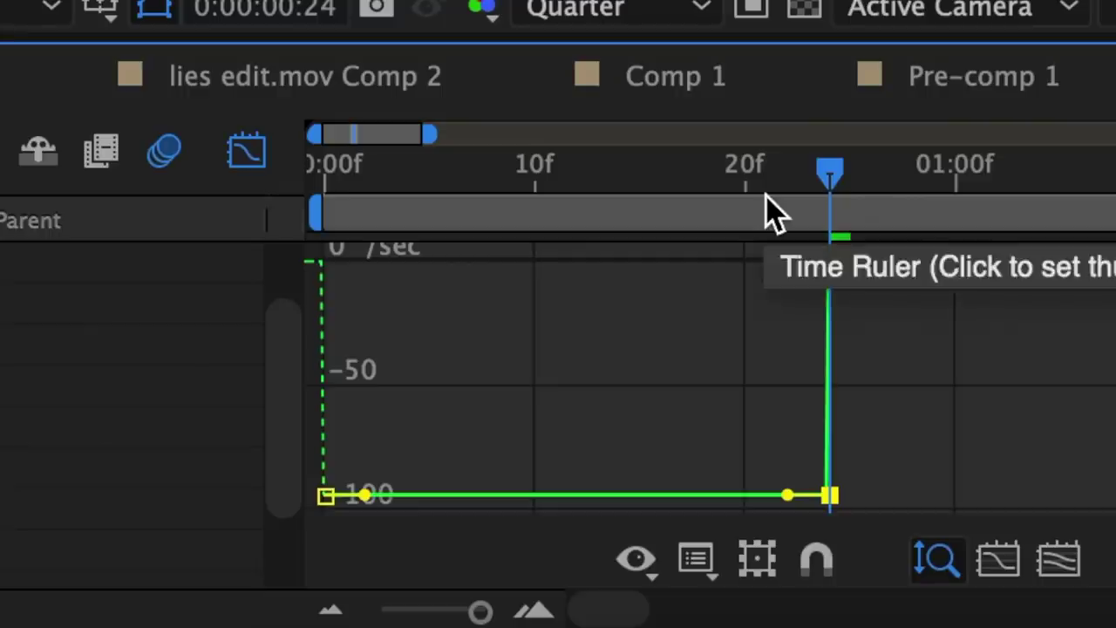
left_click_drag(364, 495, 320, 294)
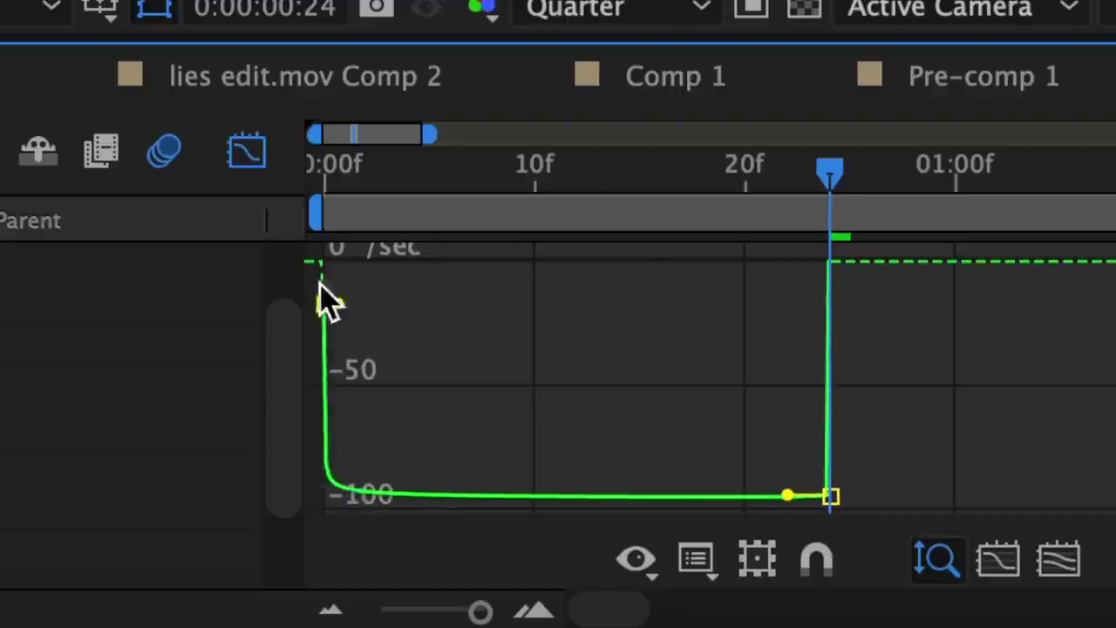
left_click_drag(788, 495, 640, 274)
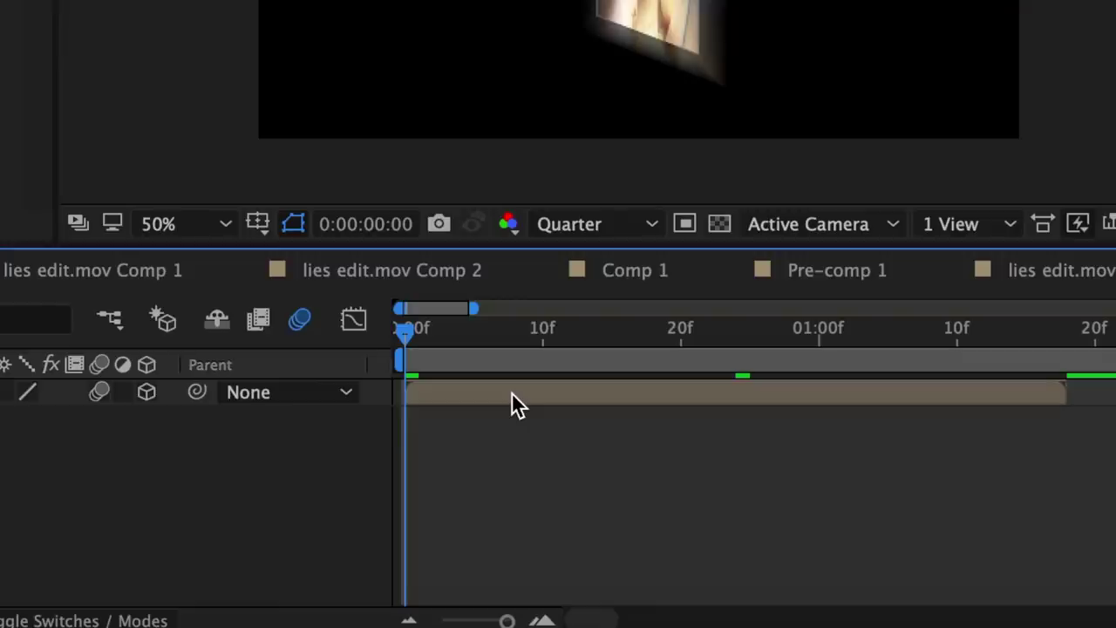
Duplicate Pre-comp 2, then make the bottom copy a 2D layer and reset its Transform properties
left_click(528, 395)
key("ctrl+d")
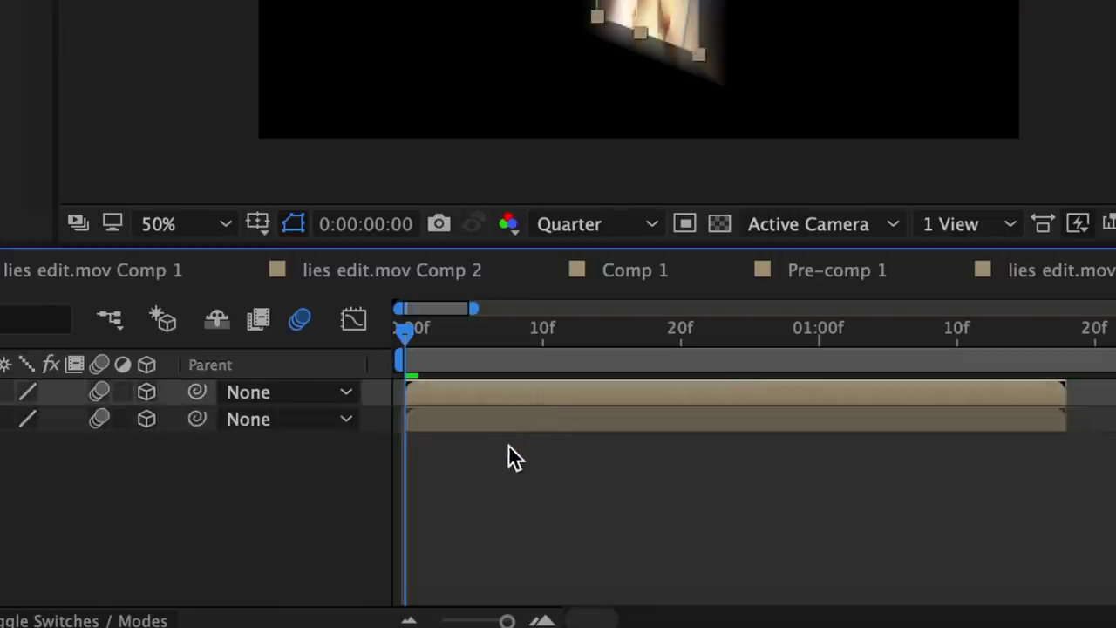
left_click(509, 444)
left_click(491, 419)
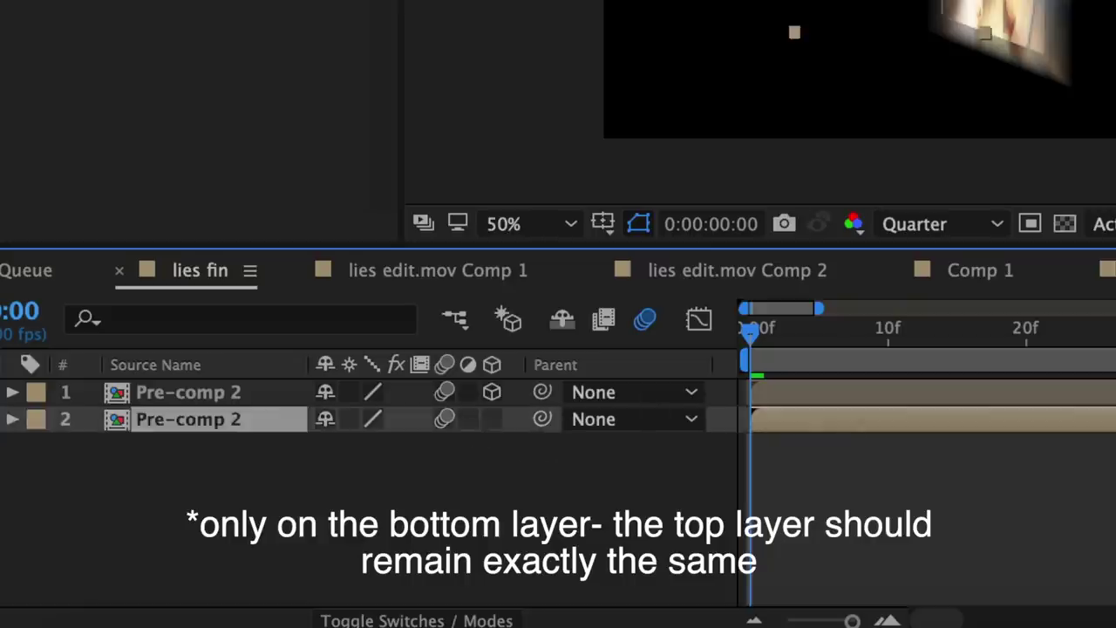
left_click(10, 420)
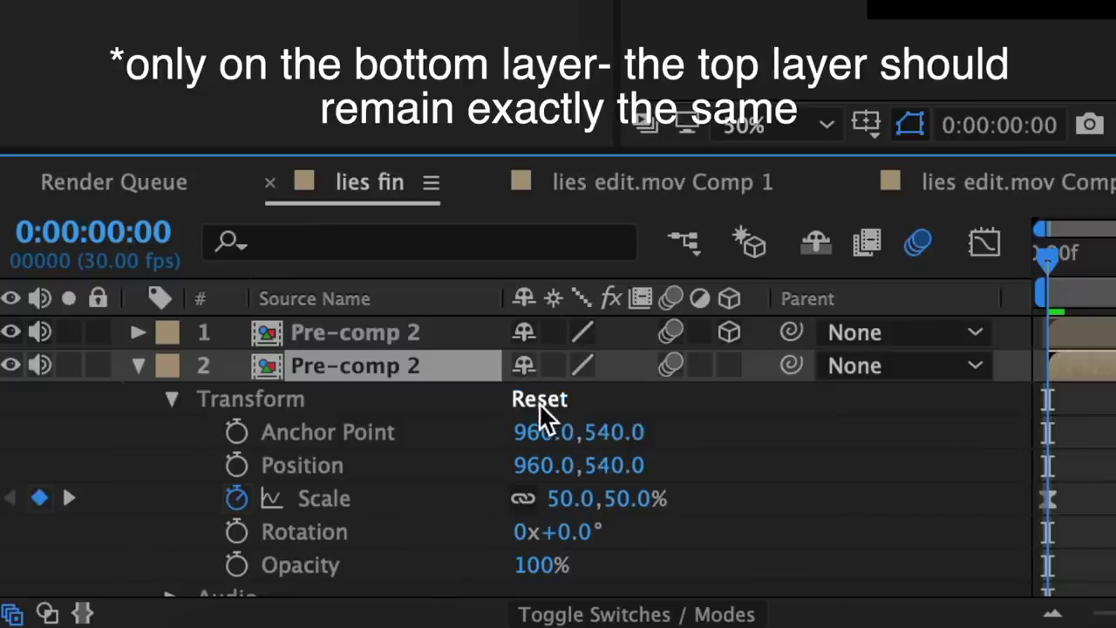
left_click(539, 403)
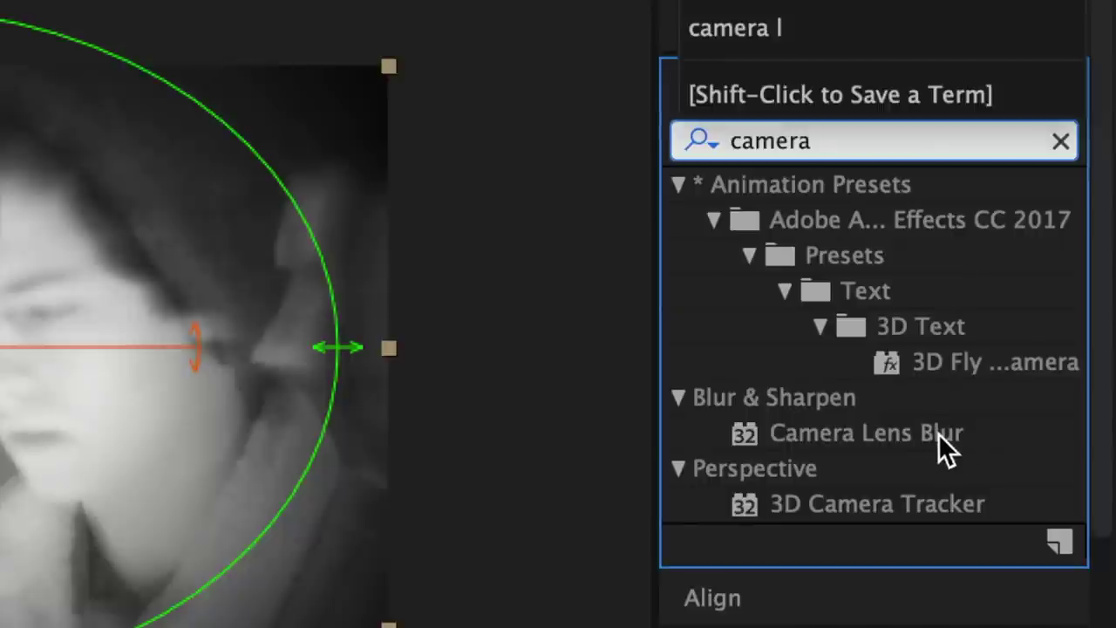
Apply Camera Lens Blur to the bottom Pre-comp 2 layer with a Blur Radius of 30
double_click(938, 433)
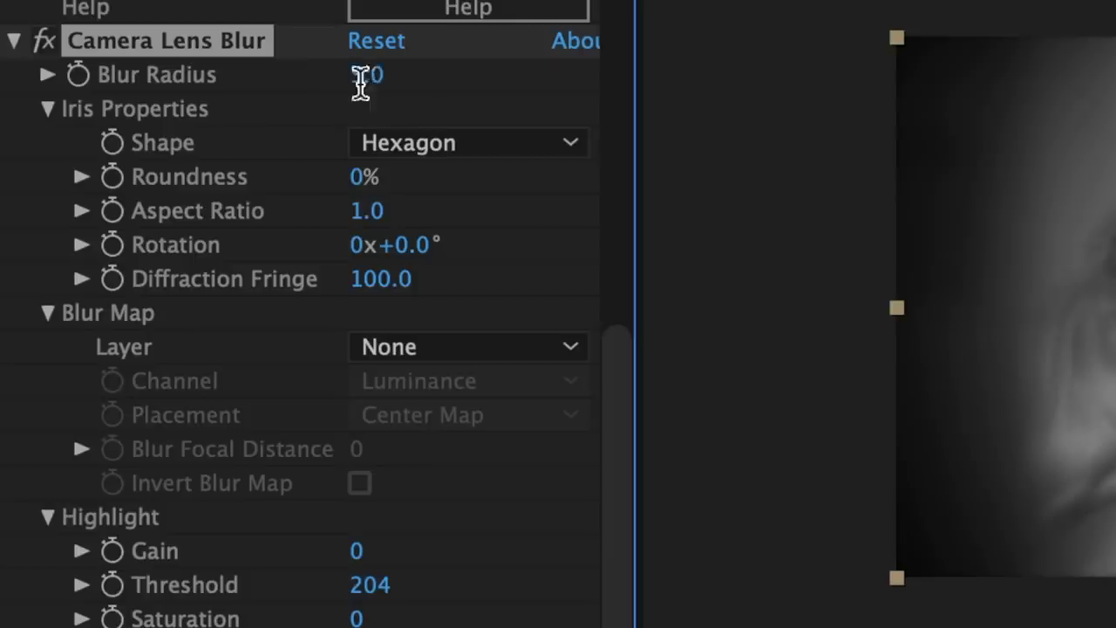
left_click(360, 79)
type("3")
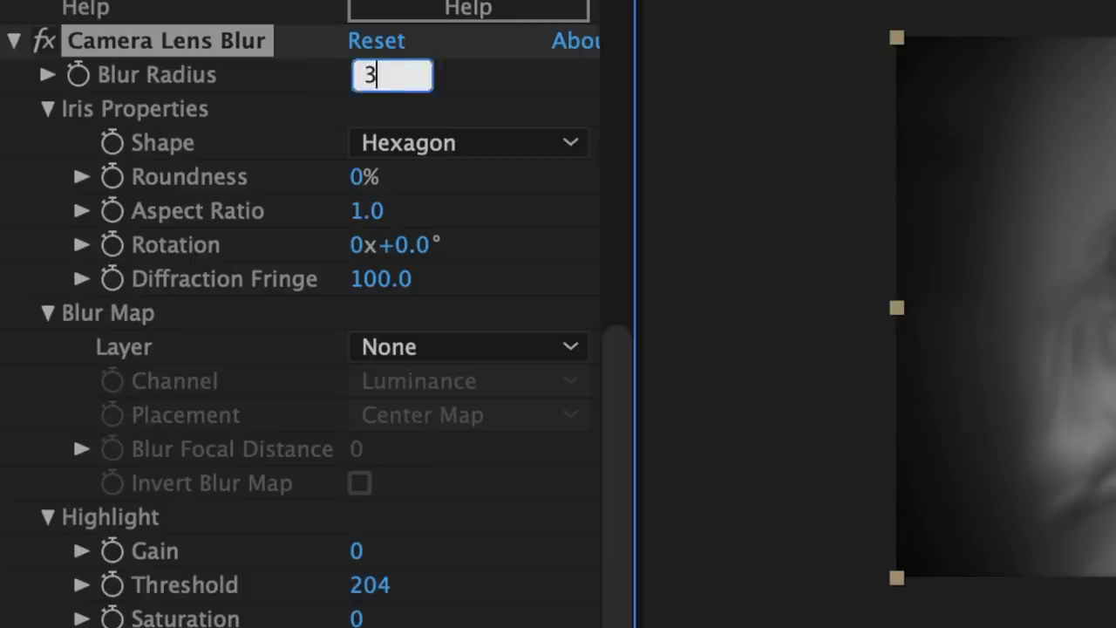
type("0")
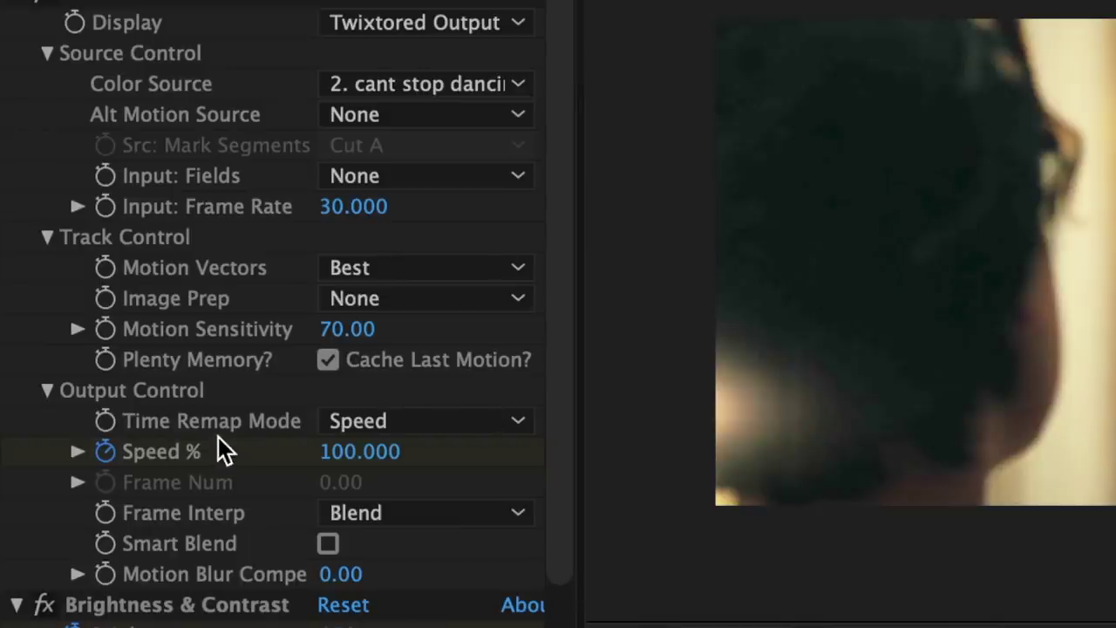
Duplicate the bottom clip in Comp 2, place the copy above the other layers and pre-compose it
scroll(219, 449, "down", 2)
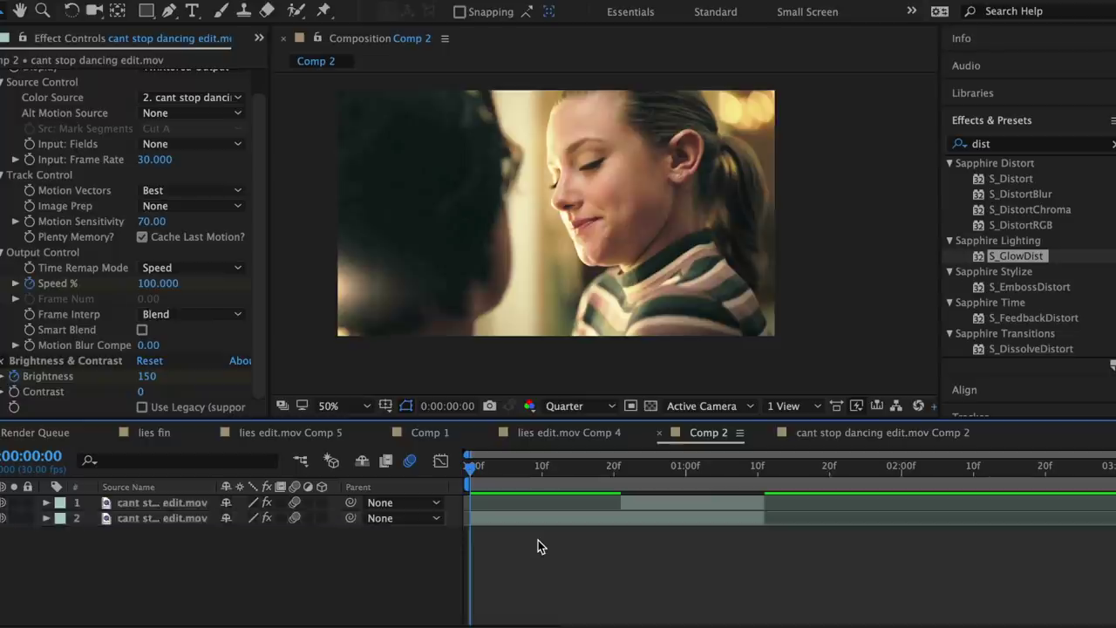
left_click(527, 524)
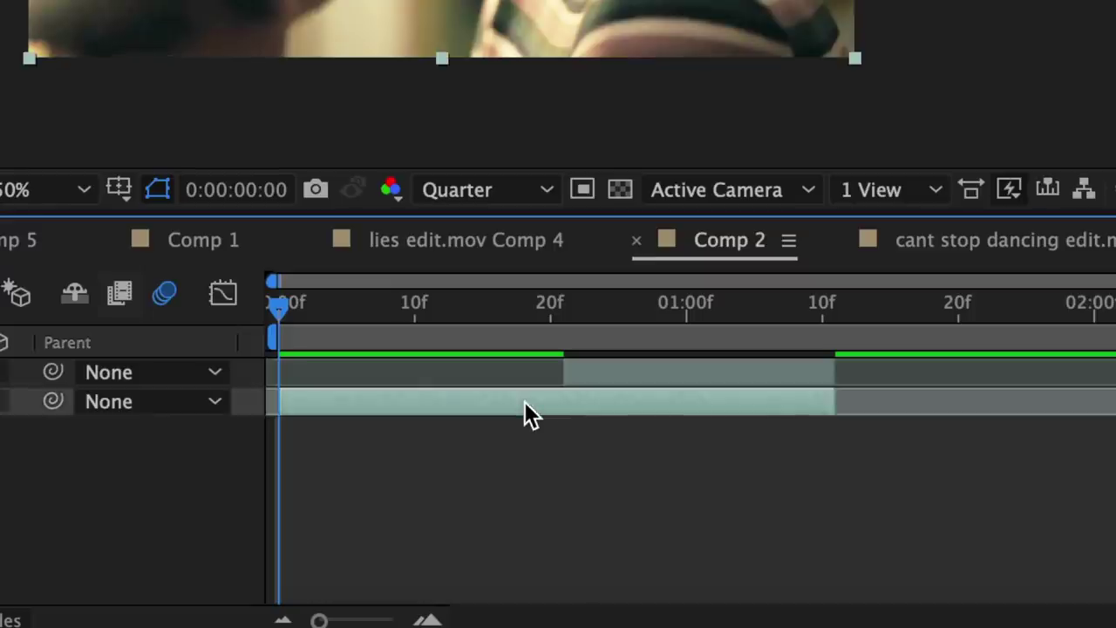
key("ctrl+d")
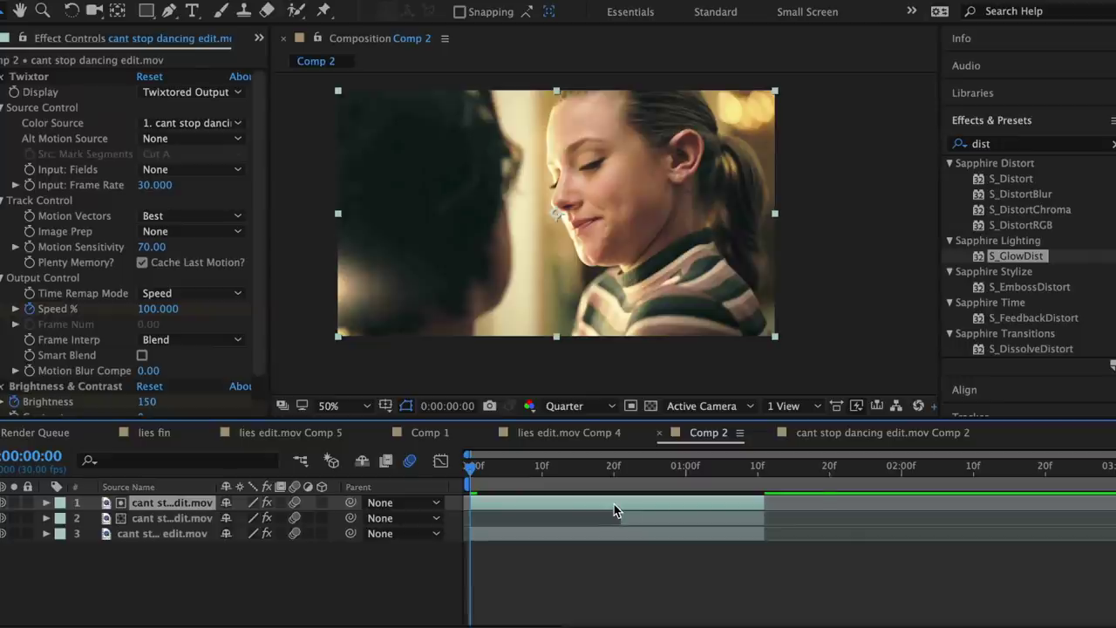
right_click(553, 375)
left_click(650, 483)
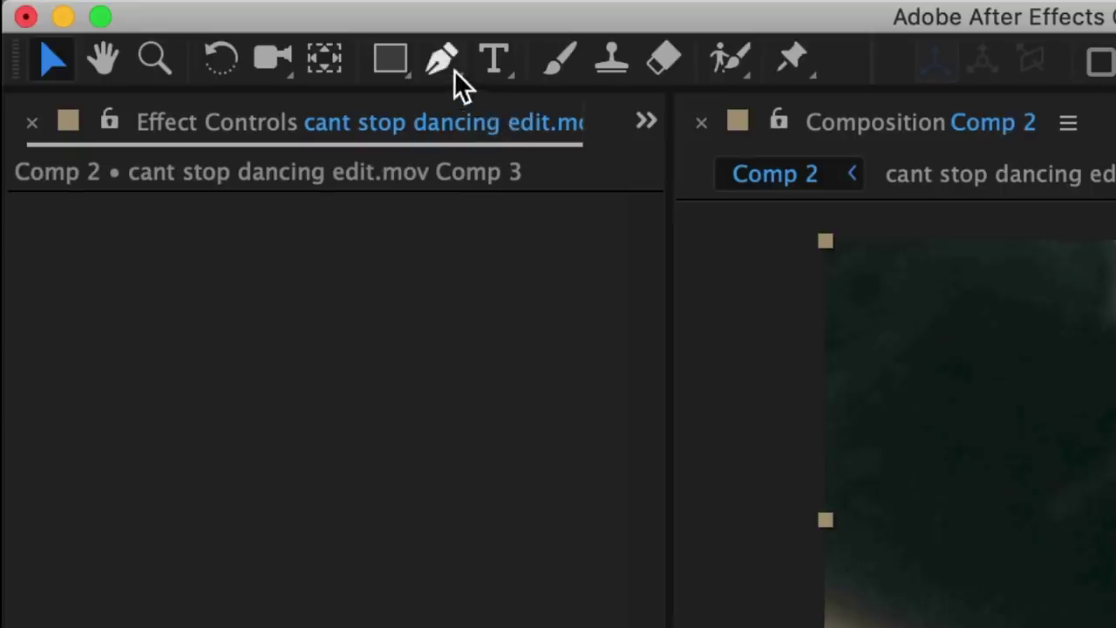
Start a Pen tool mask on the pre-composed top layer, tracing the woman's shoulder from the frame's lower edge up to her neck
left_click(452, 68)
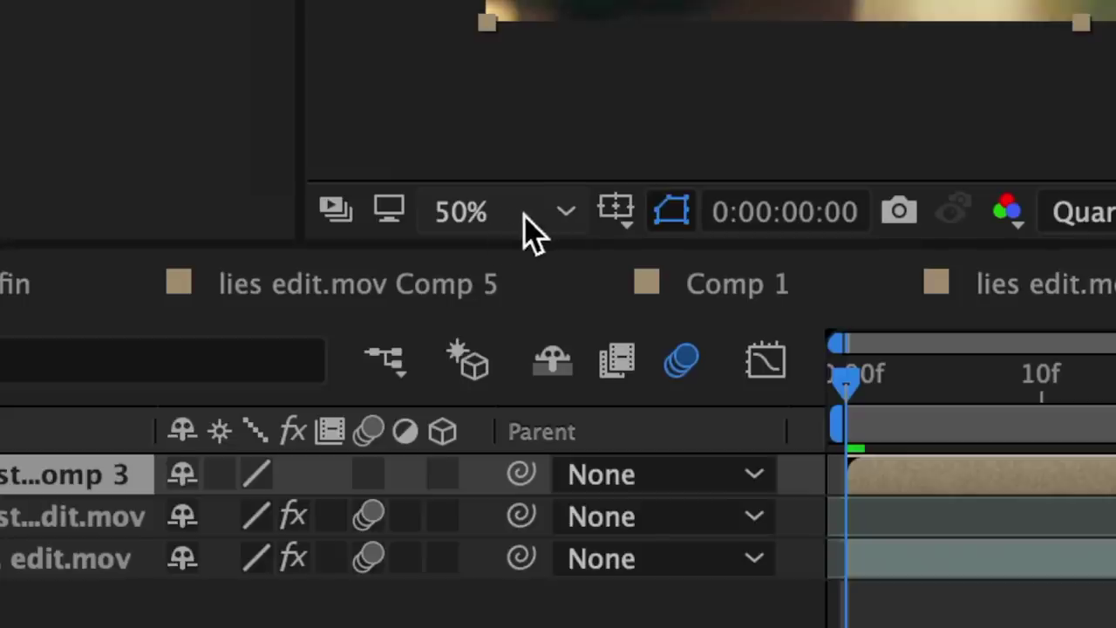
left_click(352, 410)
left_click(600, 586)
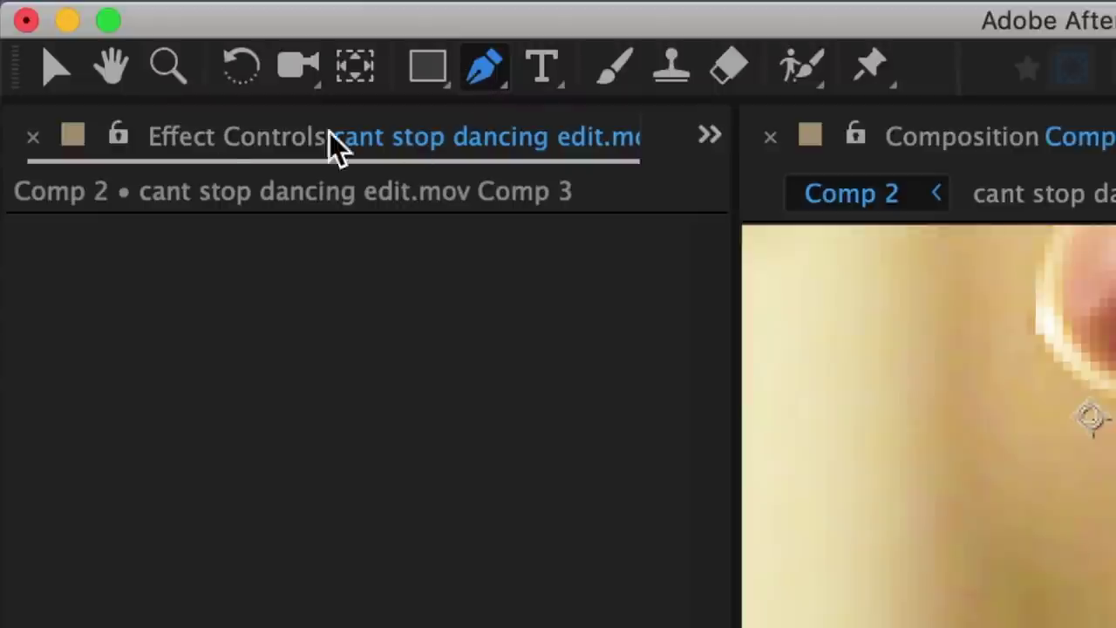
left_click(19, 11)
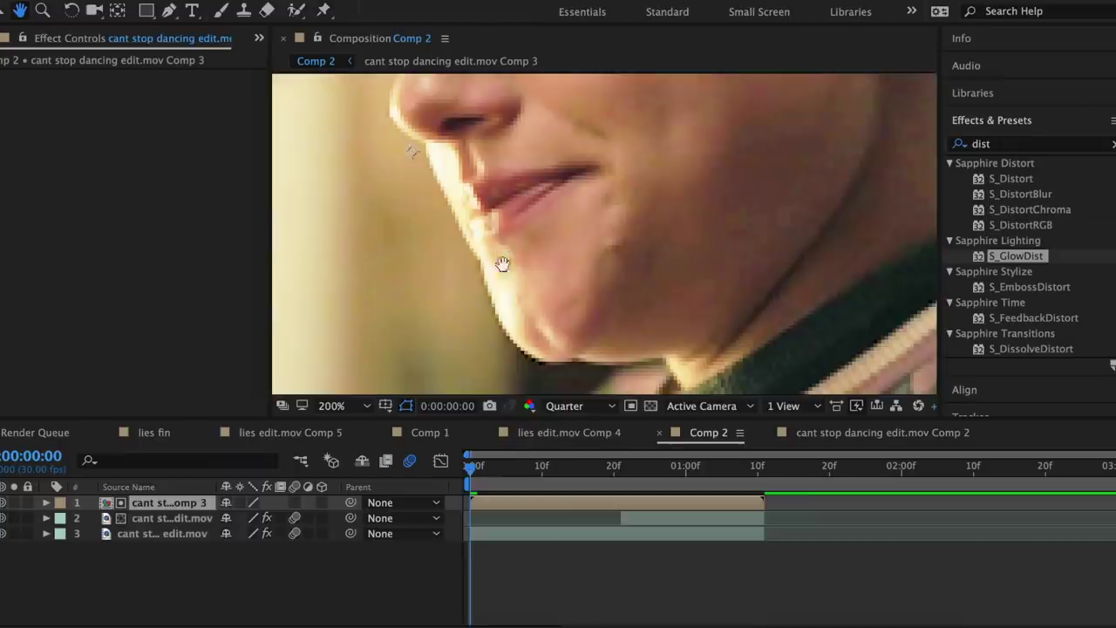
left_click_drag(498, 262, 522, 86)
left_click_drag(540, 324, 568, 263)
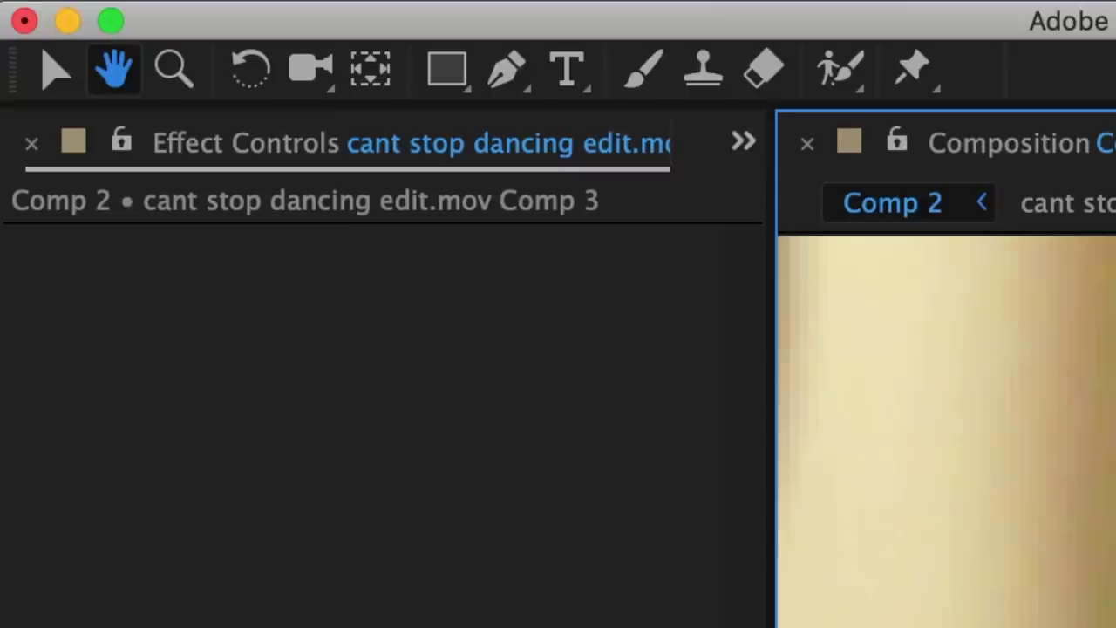
key("g")
left_click(509, 383)
left_click(520, 342)
left_click(530, 300)
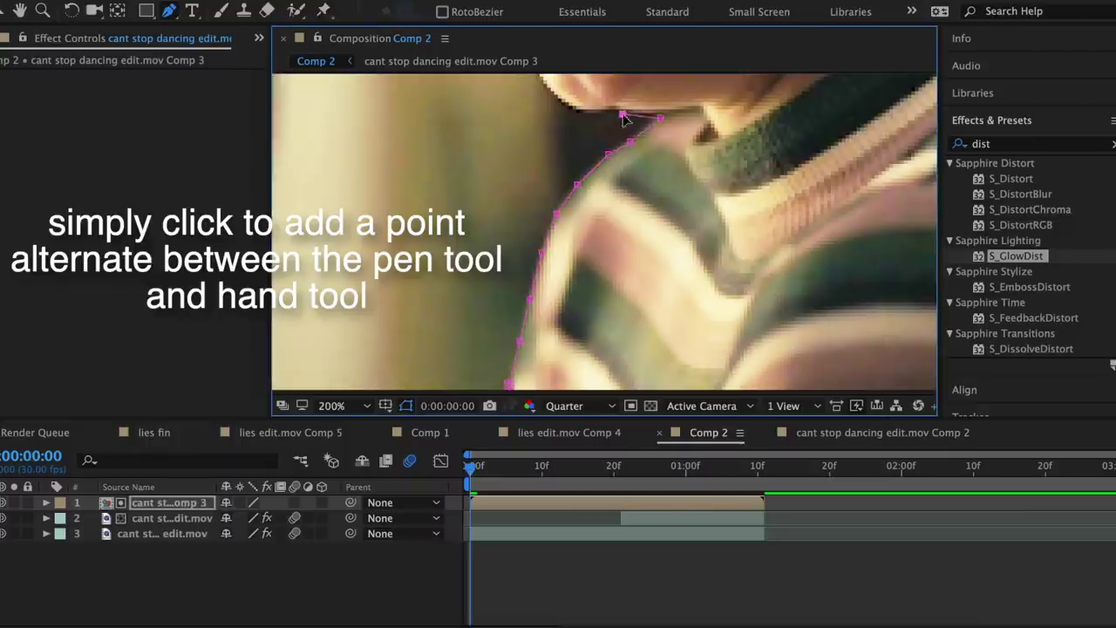
Continue the mask path along the underside of the woman's jaw, around her chin and up past her lips
left_click(595, 113)
left_click(572, 105)
left_click(550, 88)
left_click(19, 10)
left_click_drag(529, 127, 593, 351)
left_click(169, 10)
left_click(598, 283)
left_click(588, 257)
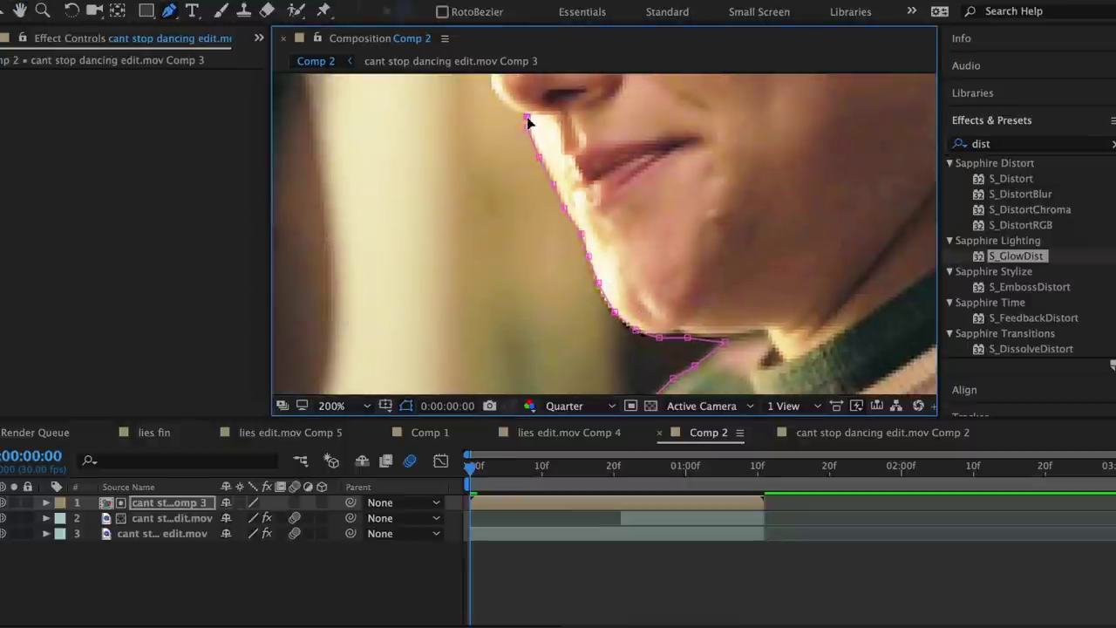
Trace the mask path around the woman's nose and out to the tip of her eyelashes
left_click(19, 11)
left_click_drag(532, 148, 555, 315)
left_click(169, 10)
left_click(518, 217)
left_click(532, 191)
left_click(506, 188)
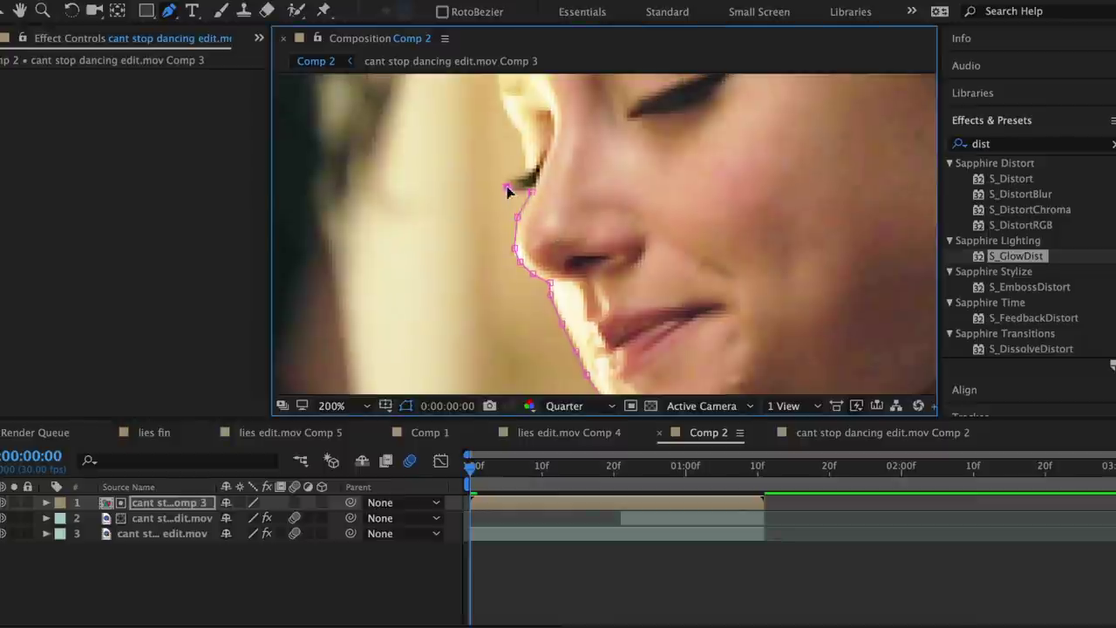
Extend the mask path from the eyelashes over the brow and up the forehead towards the frame's upper edge
left_click_drag(509, 122, 506, 294)
left_click(496, 238)
left_click(498, 211)
left_click(499, 150)
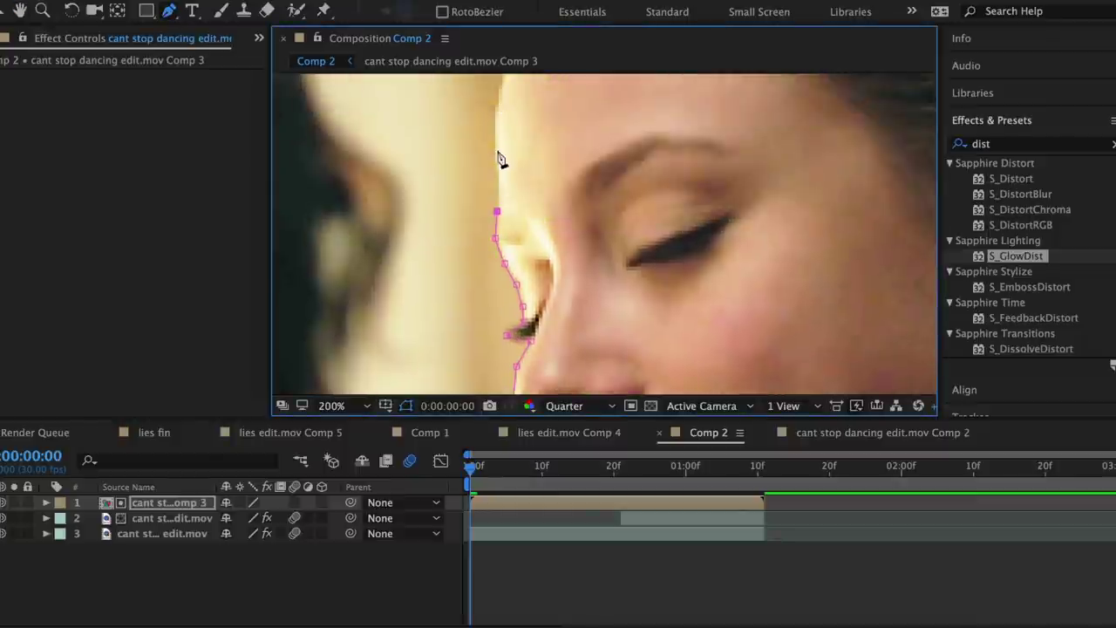
left_click(498, 106)
left_click(500, 79)
left_click(19, 12)
left_click_drag(510, 88, 516, 219)
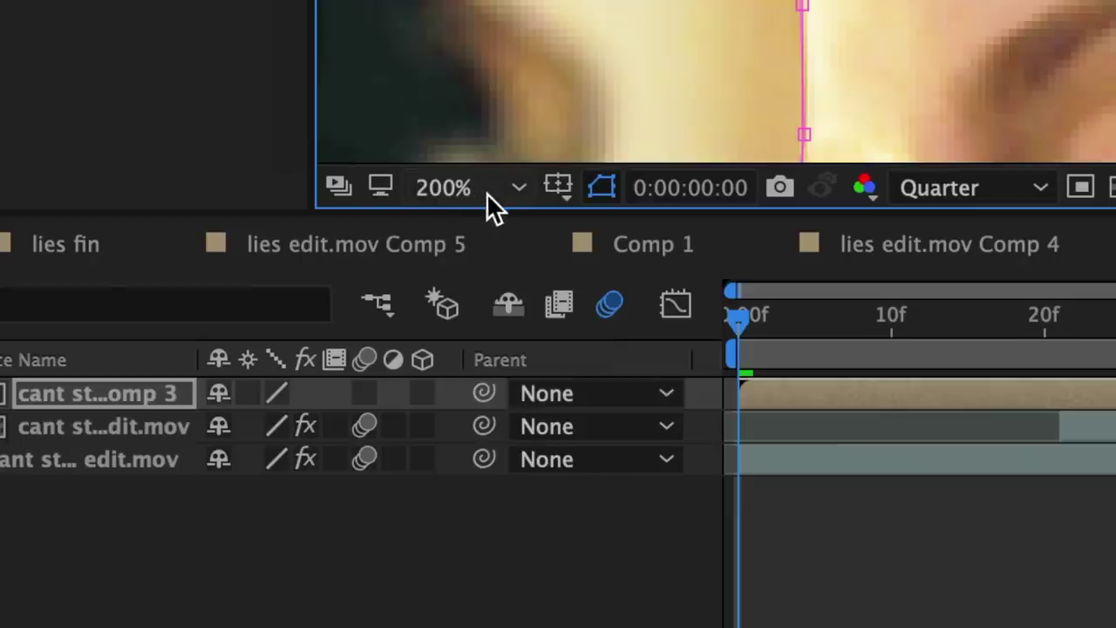
Set the view to 50% and close the Pen mask with points outside the frame's right-hand corners, back to the starting point
left_click(352, 406)
left_click(496, 397)
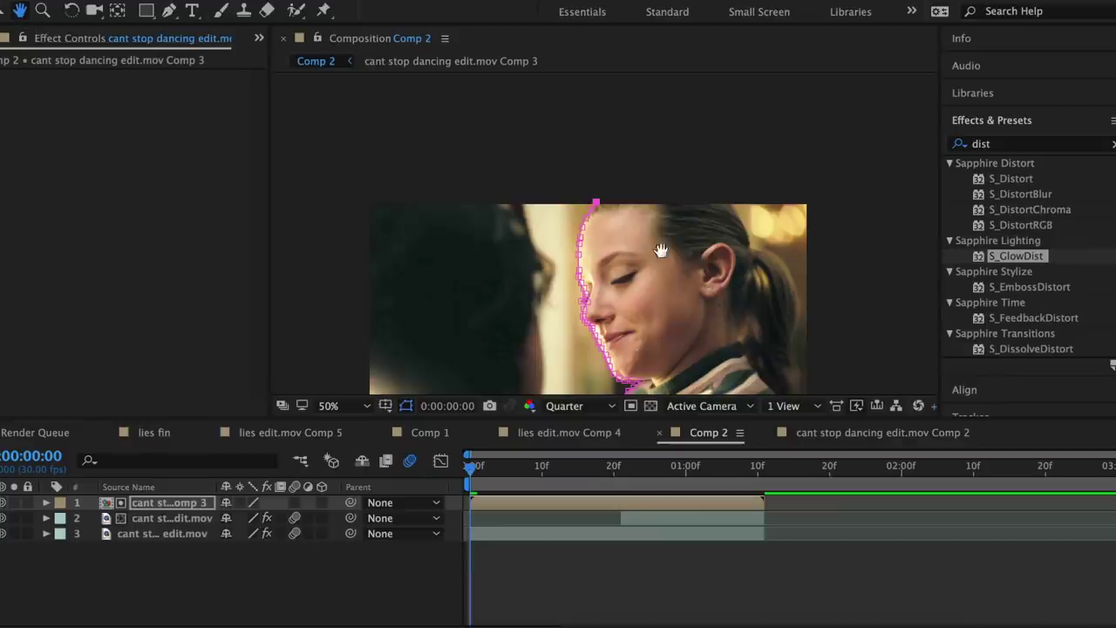
left_click_drag(628, 180, 623, 155)
key("g")
left_click(792, 93)
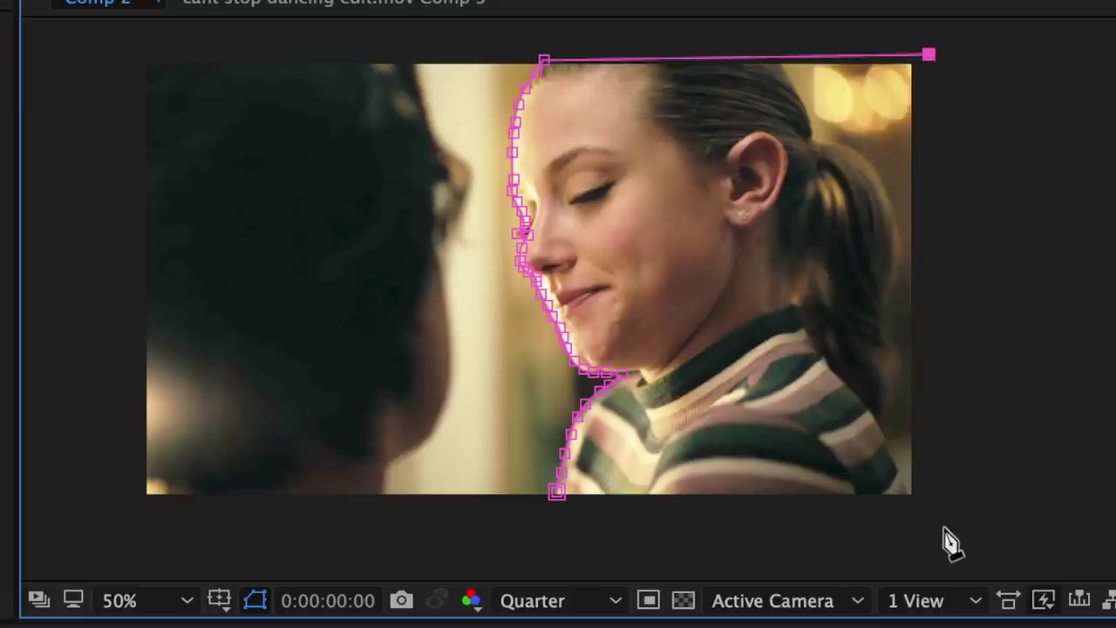
left_click(793, 348)
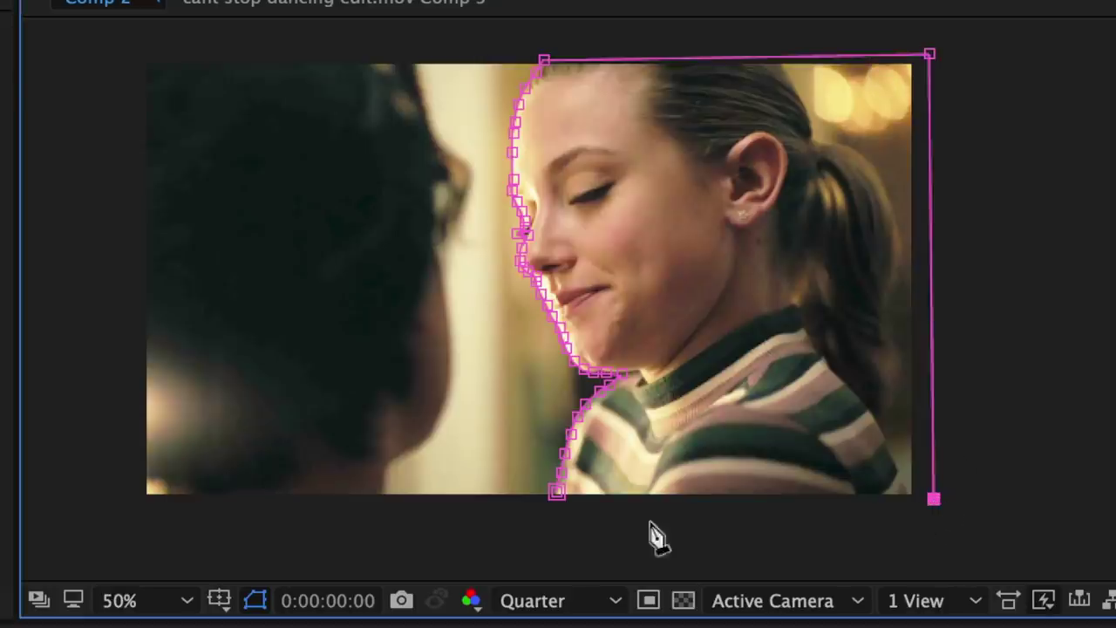
left_click(558, 506)
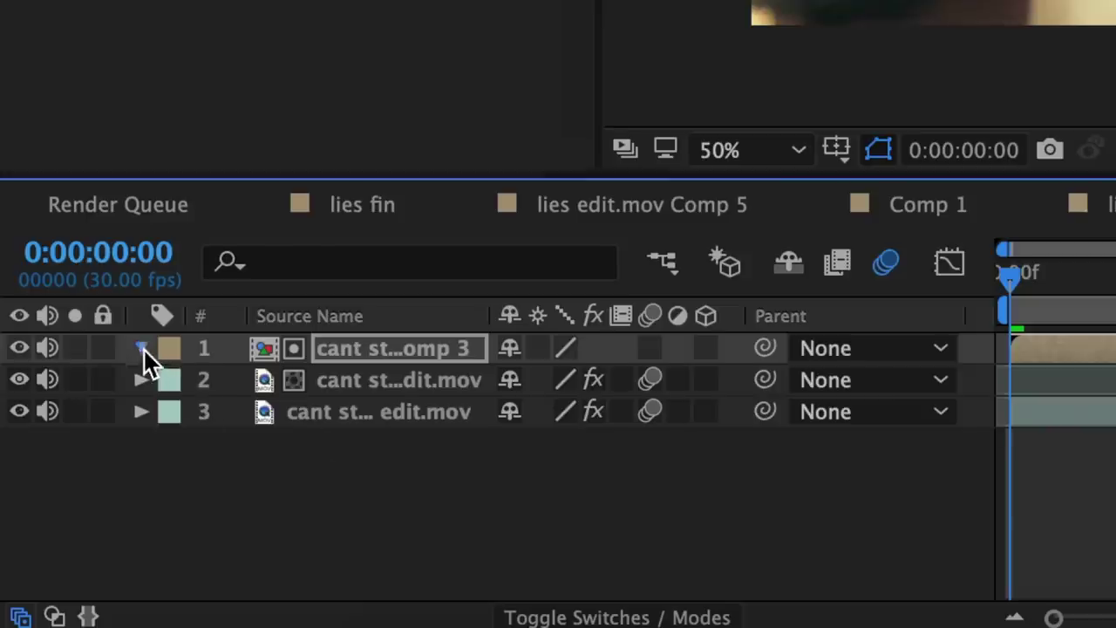
Set the Mask Feather of Mask 1 on the pre-composed top layer to 5 pixels
left_click(139, 347)
left_click(173, 381)
left_click(205, 411)
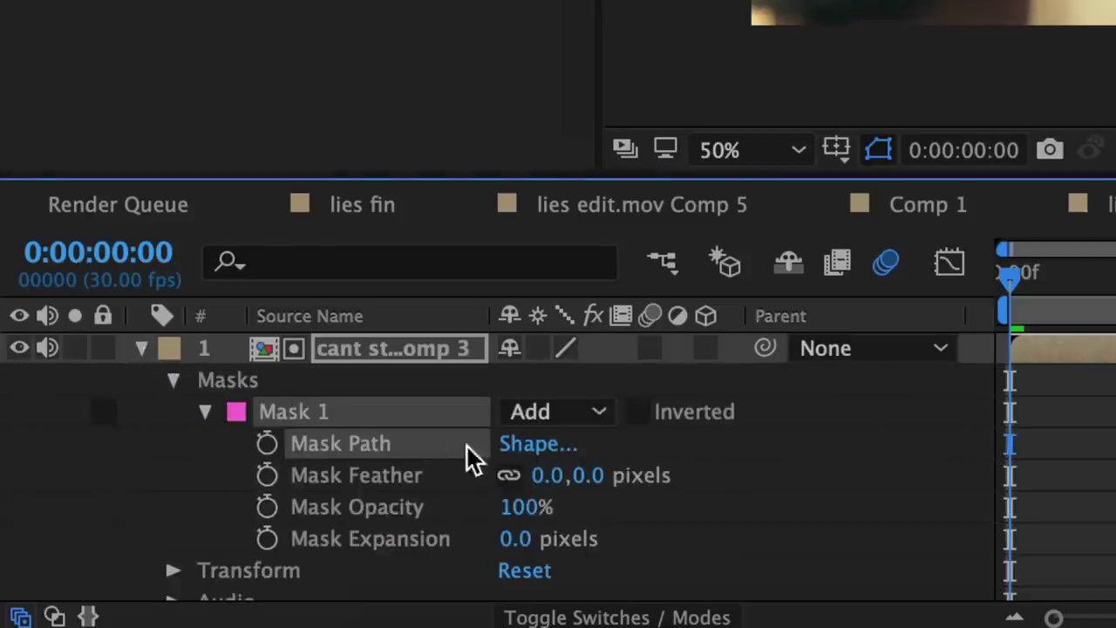
left_click(548, 476)
type("5")
key("Return")
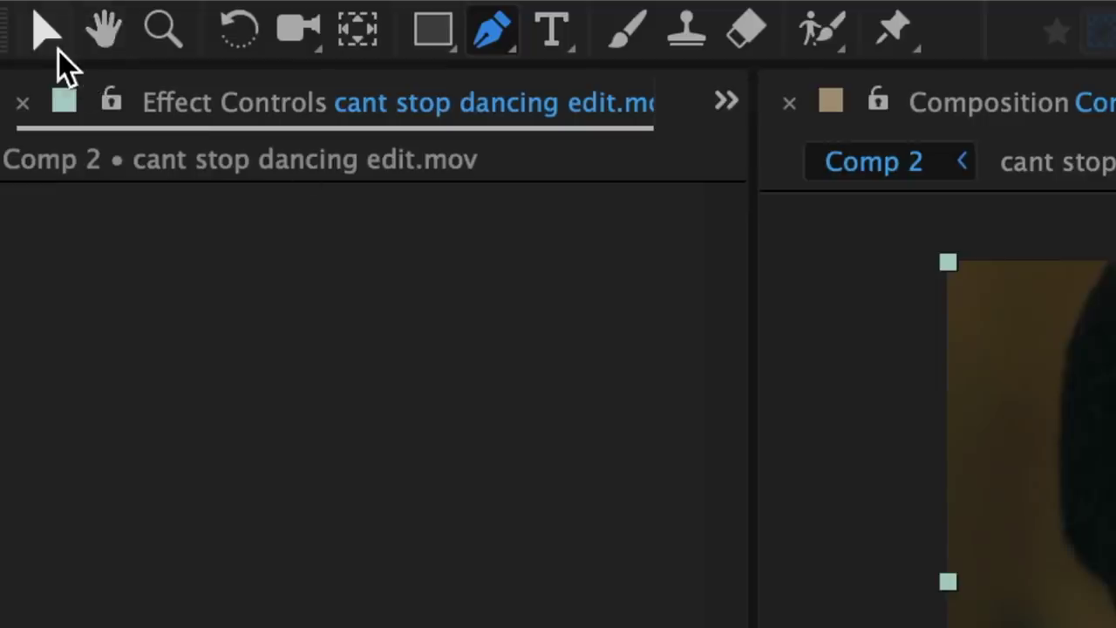
With the Selection tool, shift the second layer's clip sideways in the frame so the man's face clears the masked woman
left_click(58, 51)
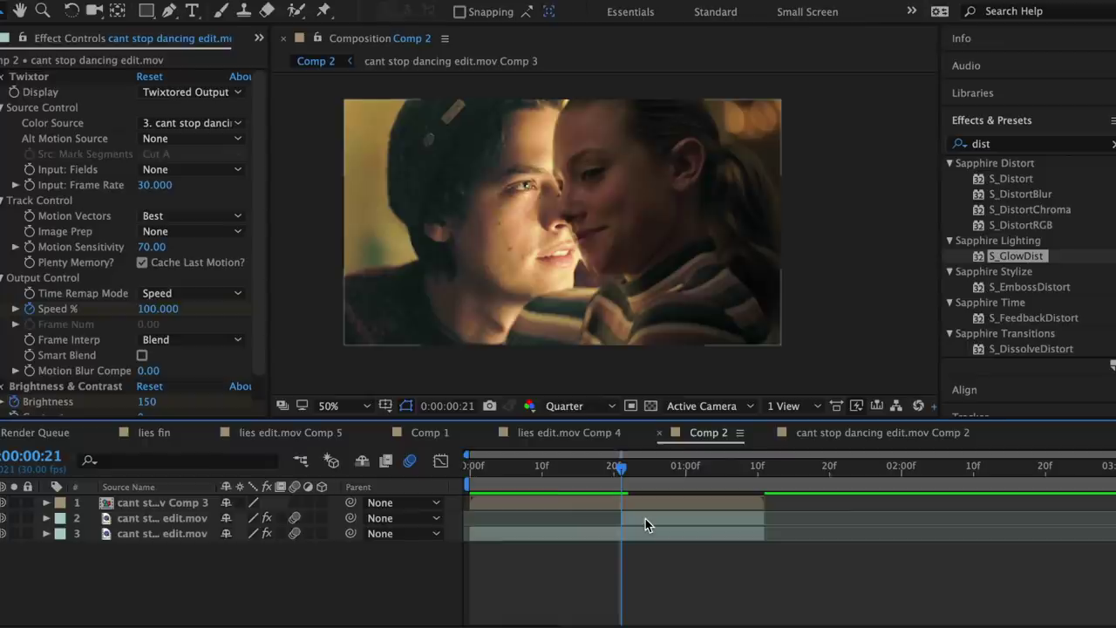
left_click(646, 519)
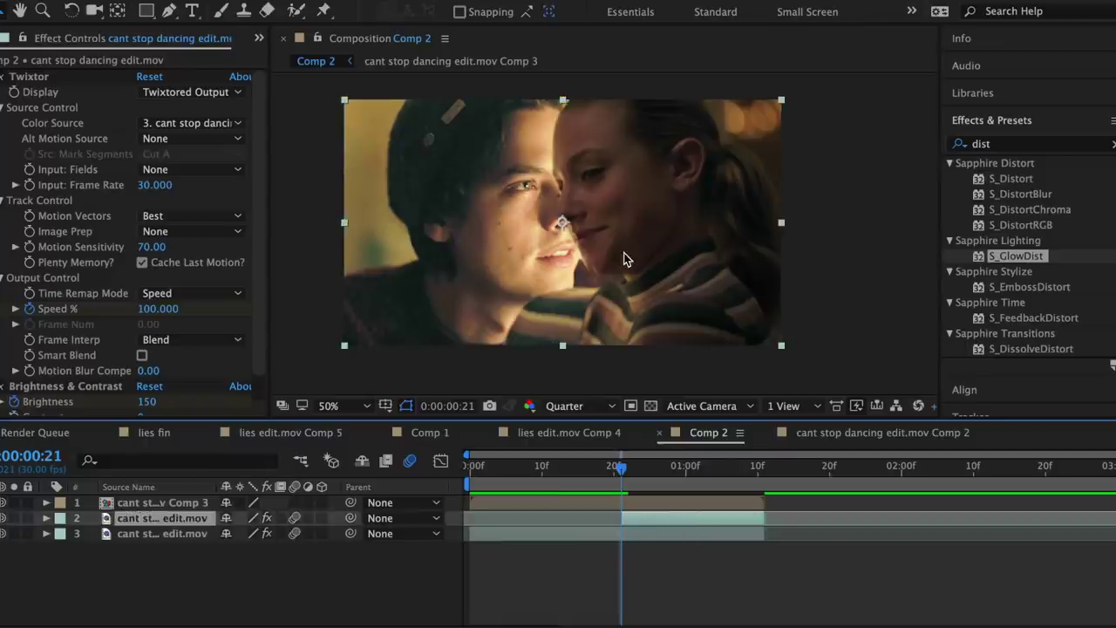
left_click_drag(665, 262, 611, 263)
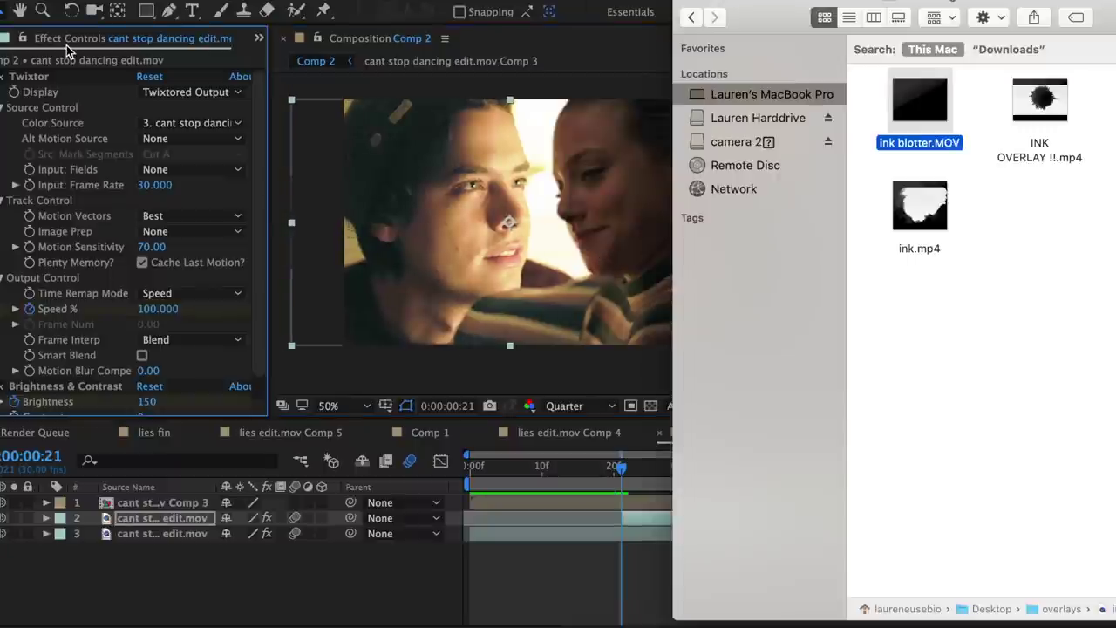
Import ink blotter.MOV from the Finder window and place it directly beneath the masked top layer, starting at frame 21
scroll(66, 48, "up", 2)
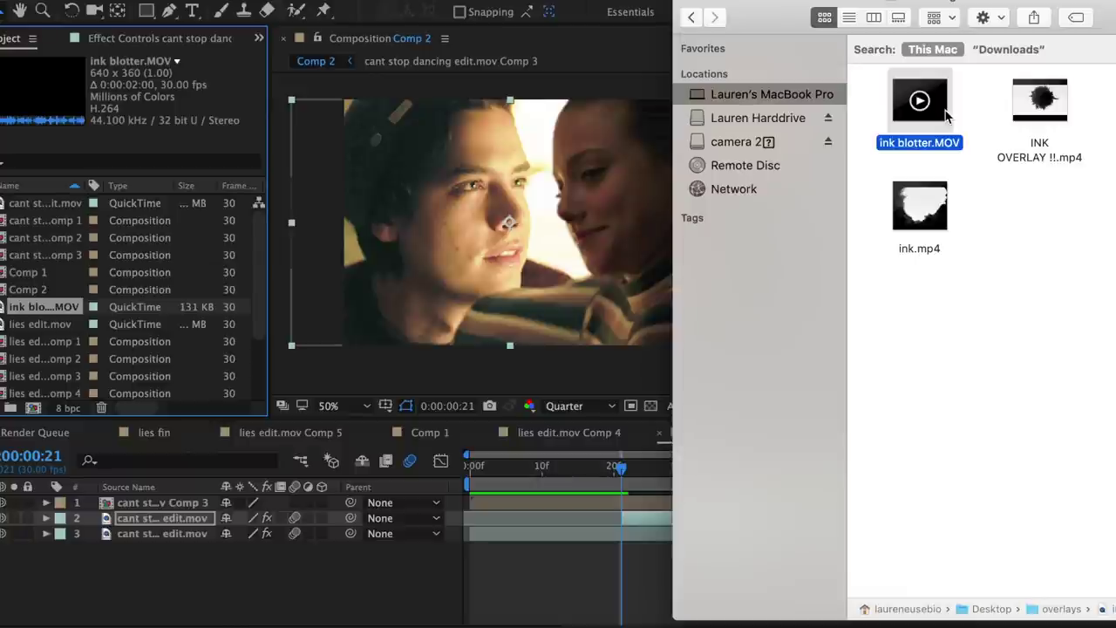
left_click_drag(946, 116, 59, 328)
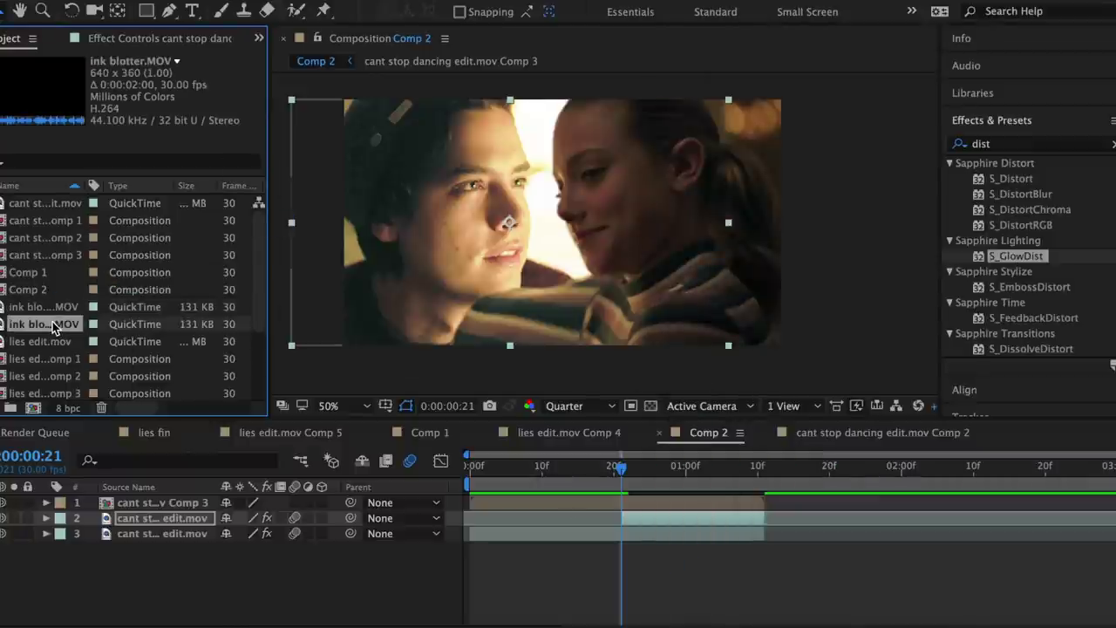
left_click_drag(560, 471, 625, 514)
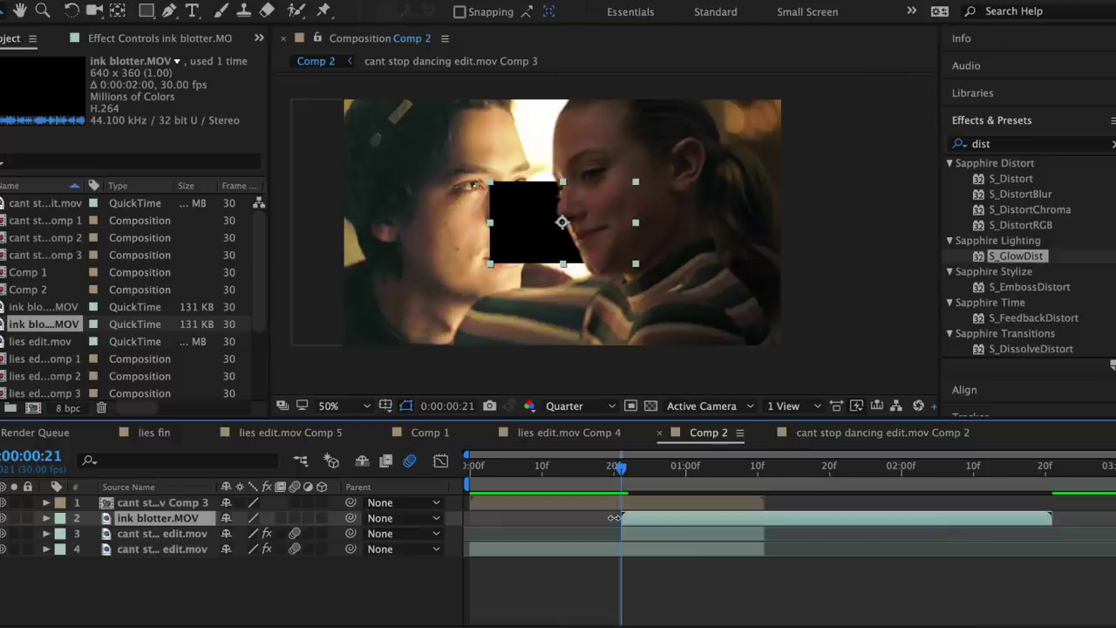
Scale the ink blotter.MOV layer up proportionally until it covers the whole frame
key("s")
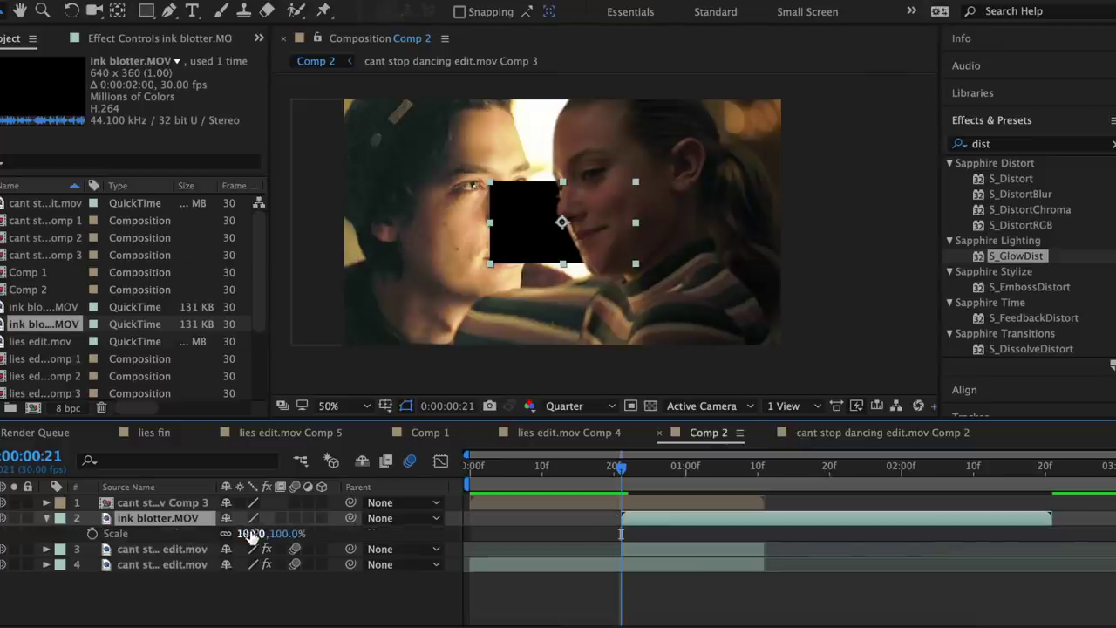
left_click_drag(251, 534, 462, 536)
left_click(47, 518)
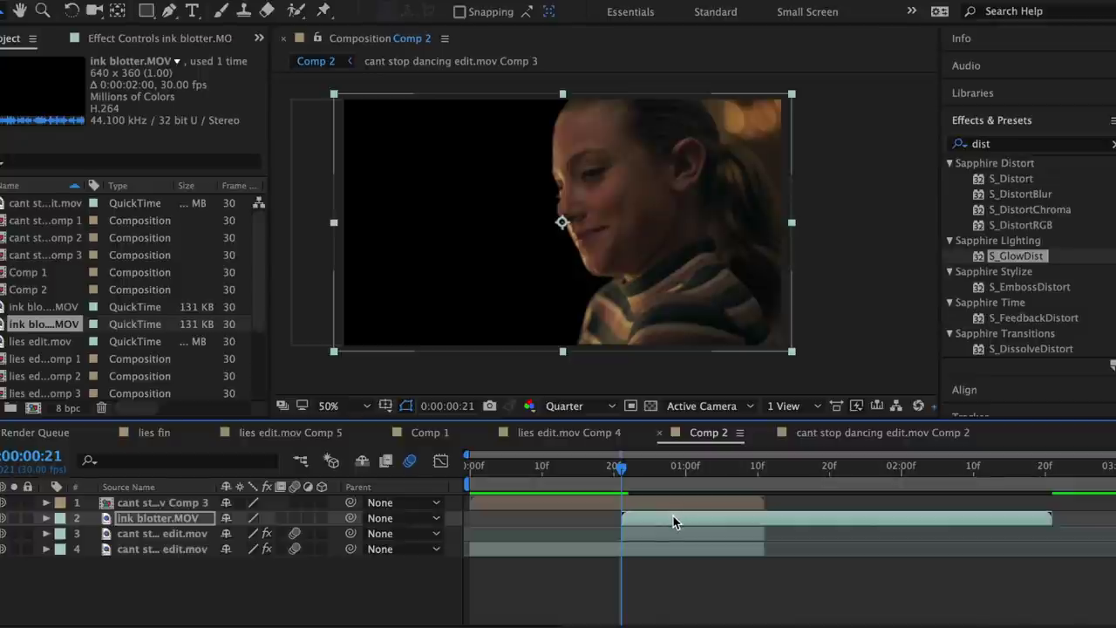
Move ink blotter.MOV a few frames earlier, then trim its start to frame 21 and its end to match the clip below
left_click_drag(672, 519, 639, 518)
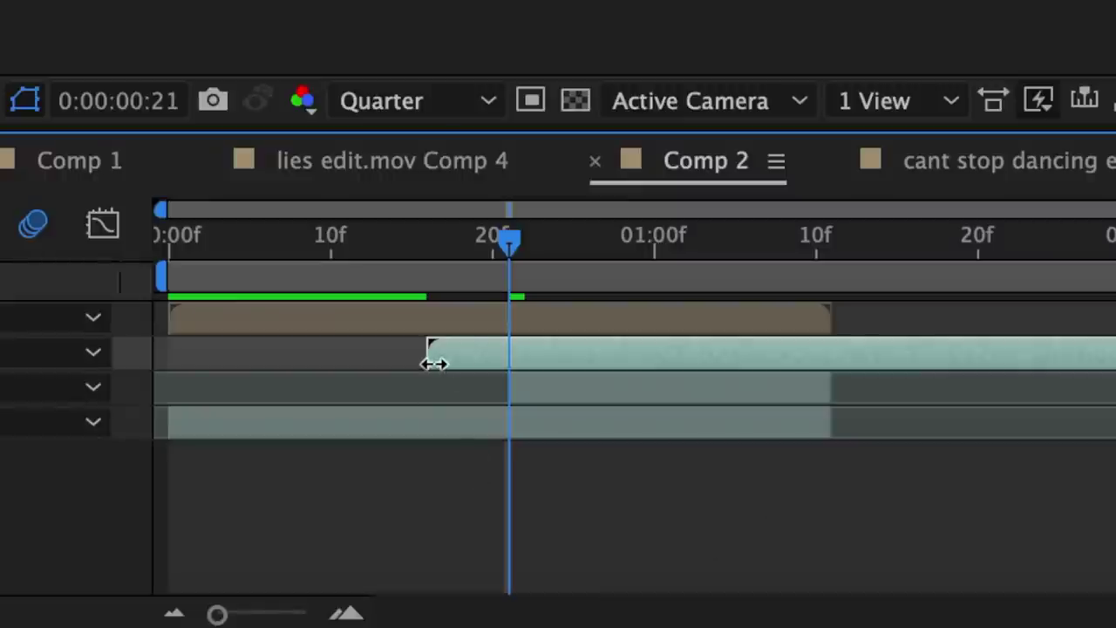
left_click_drag(587, 519, 622, 519)
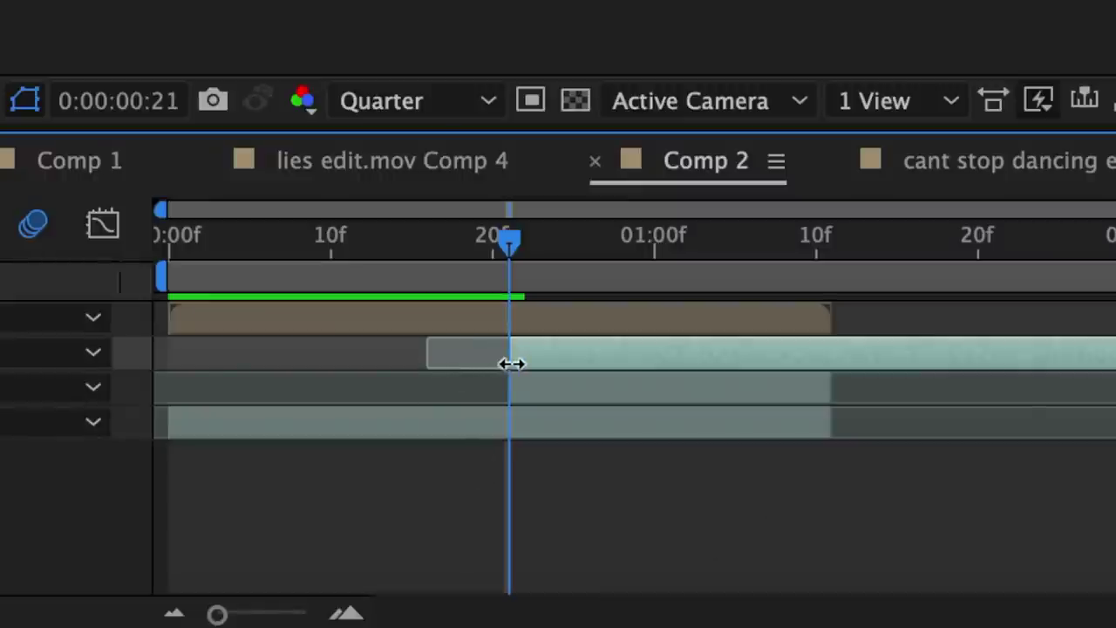
left_click_drag(1087, 381, 585, 379)
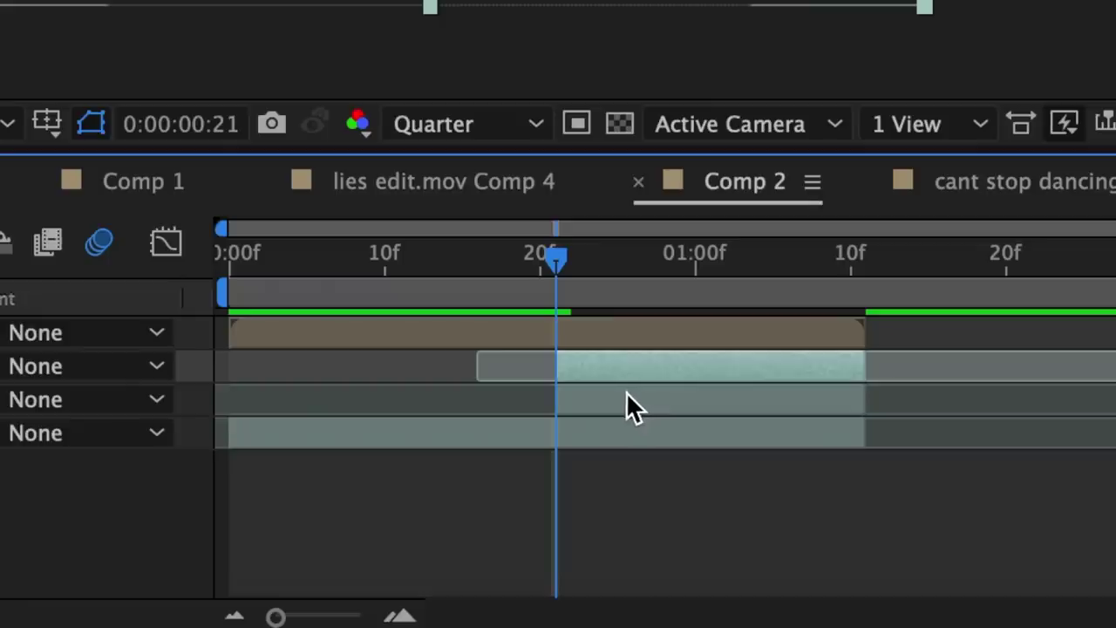
Set the clip layer beneath ink blotter.MOV to use it as a Luma track matte
left_click(631, 407)
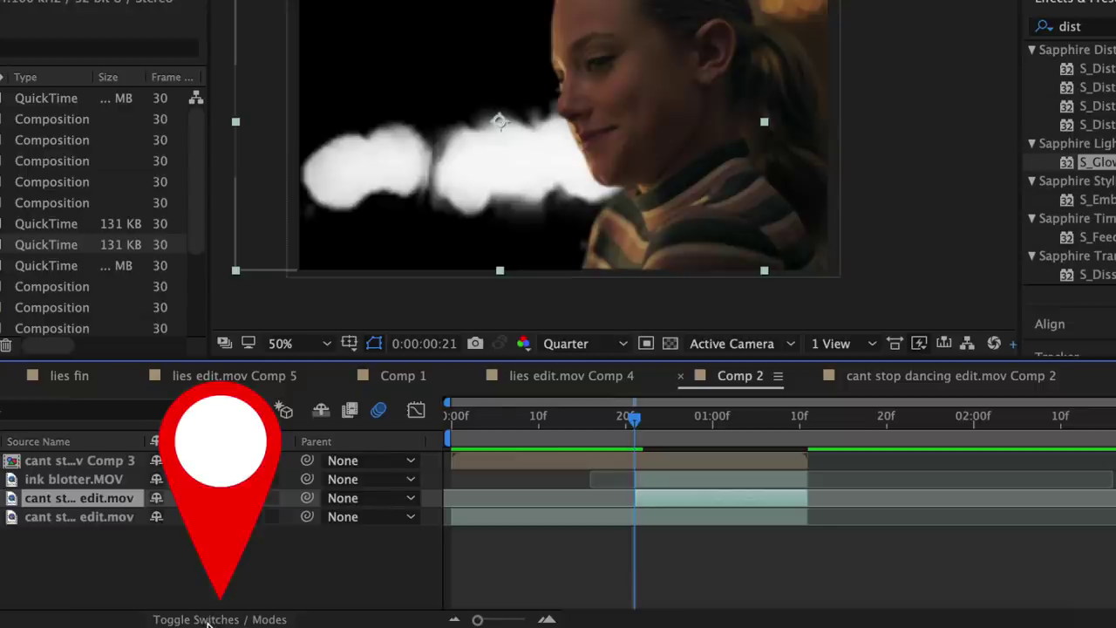
left_click(206, 619)
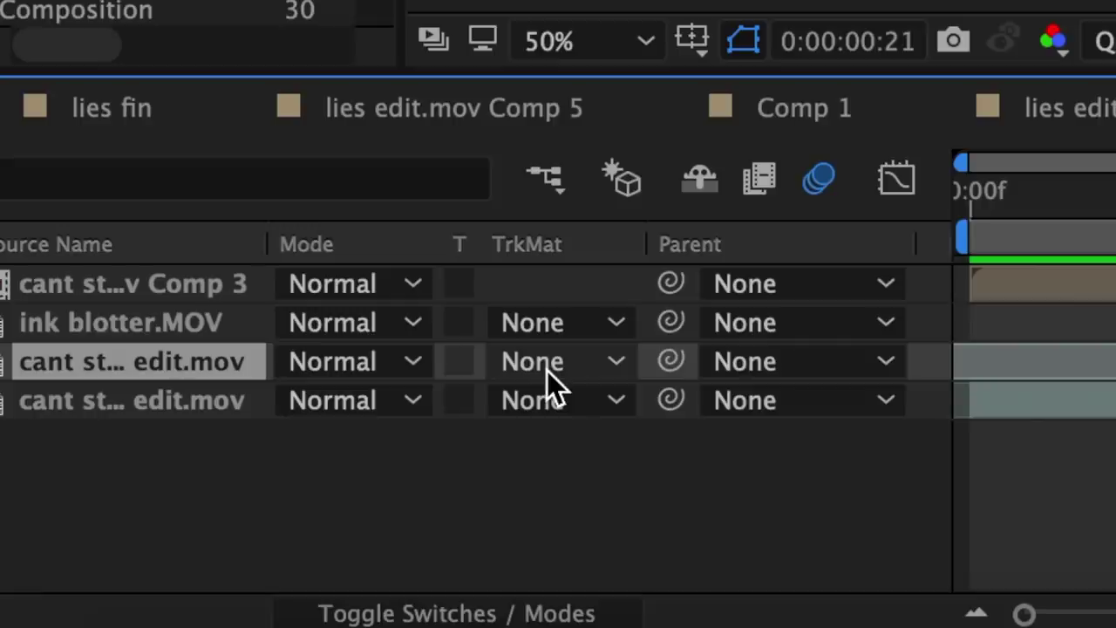
left_click(280, 502)
left_click(571, 545)
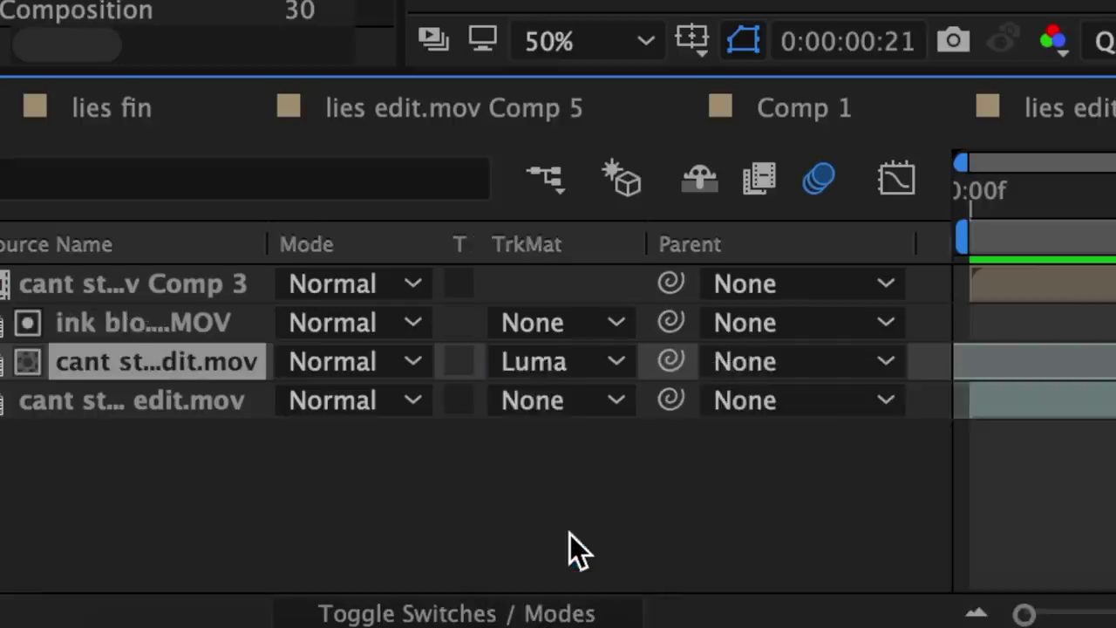
left_click(506, 612)
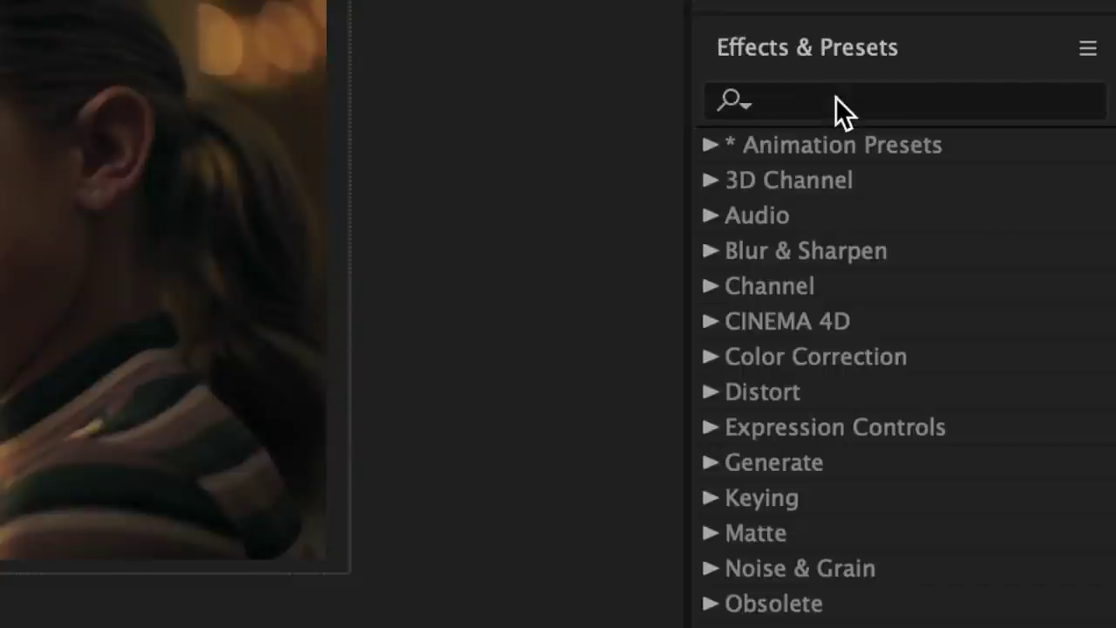
Find S_GlowDist by searching the effects for "dist" and apply it to the ink-matted clip
left_click(1006, 144)
type("dist")
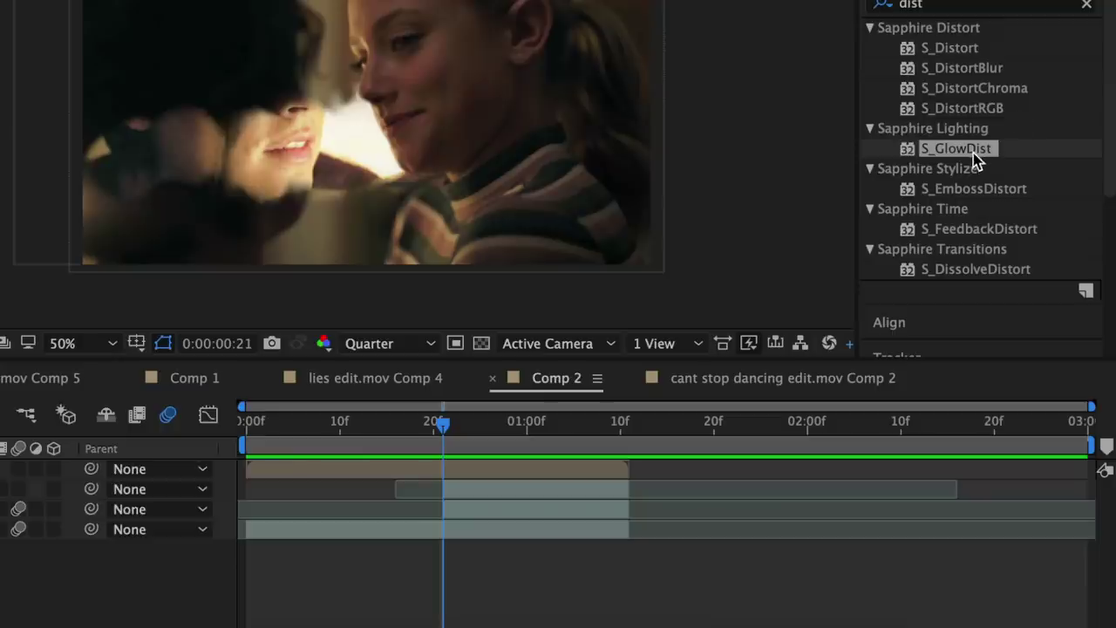
left_click_drag(889, 348, 460, 525)
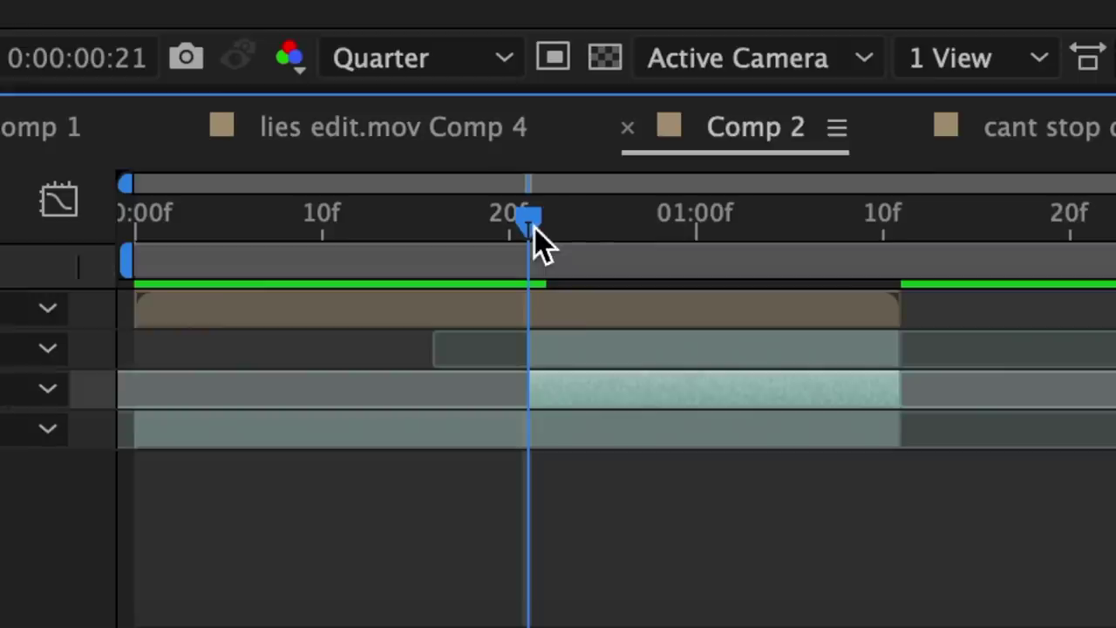
Keyframe the S_GlowDist Brightness to 0 a little past the one-second mark on the ink-matted clip
left_click_drag(531, 237, 780, 267)
left_click(388, 226)
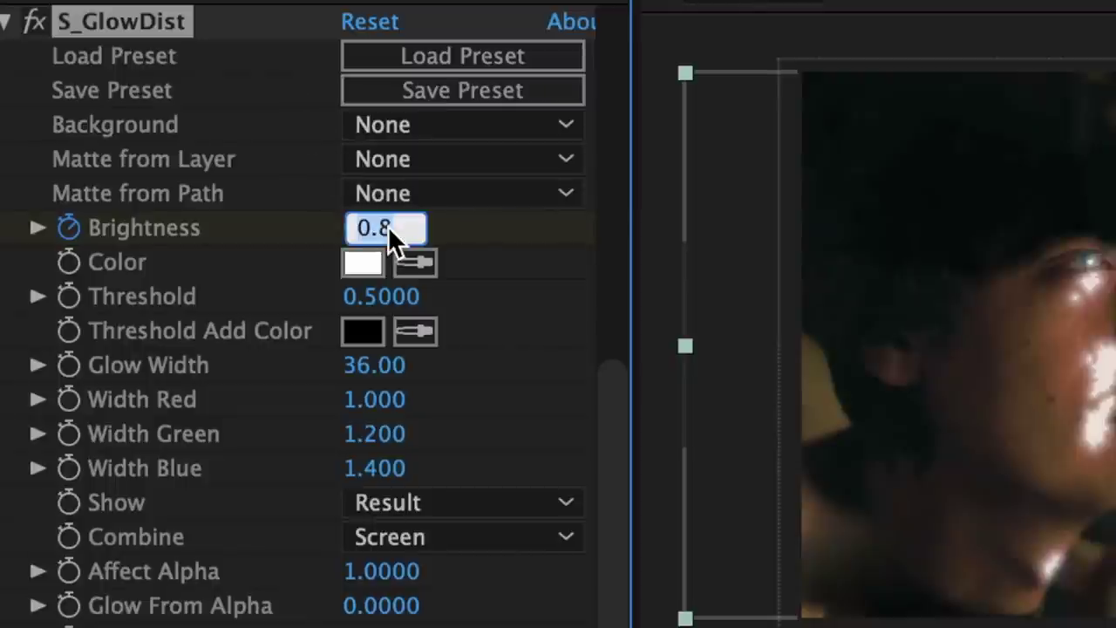
type("0")
key("Return")
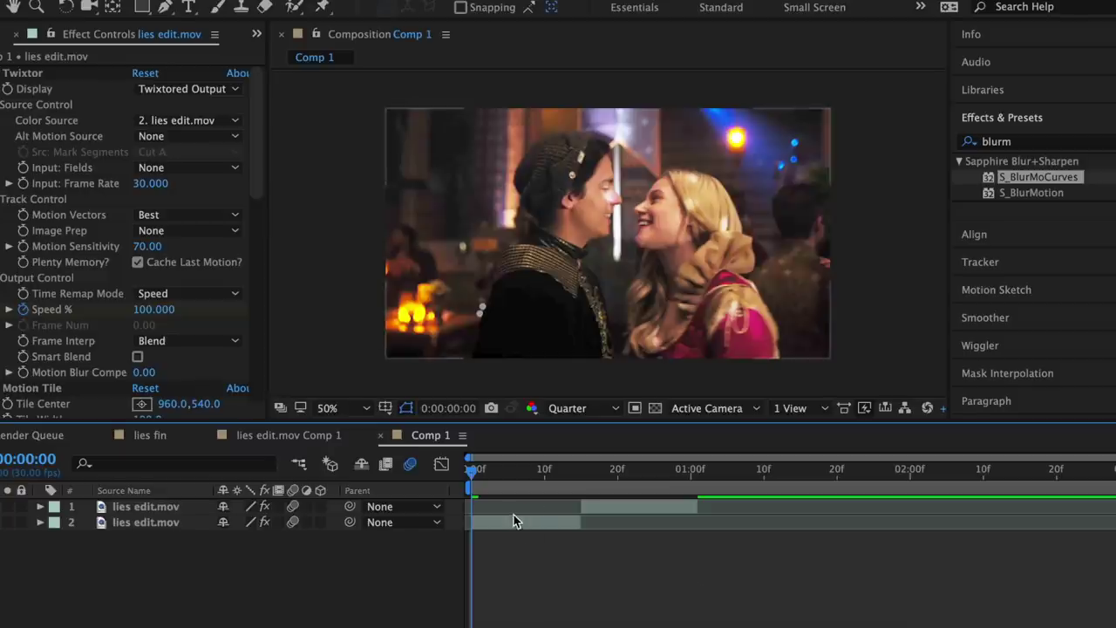
Create a new narrow portrait composition and paste the two lies edit.mov clips from Comp 1 into it
left_click(516, 522)
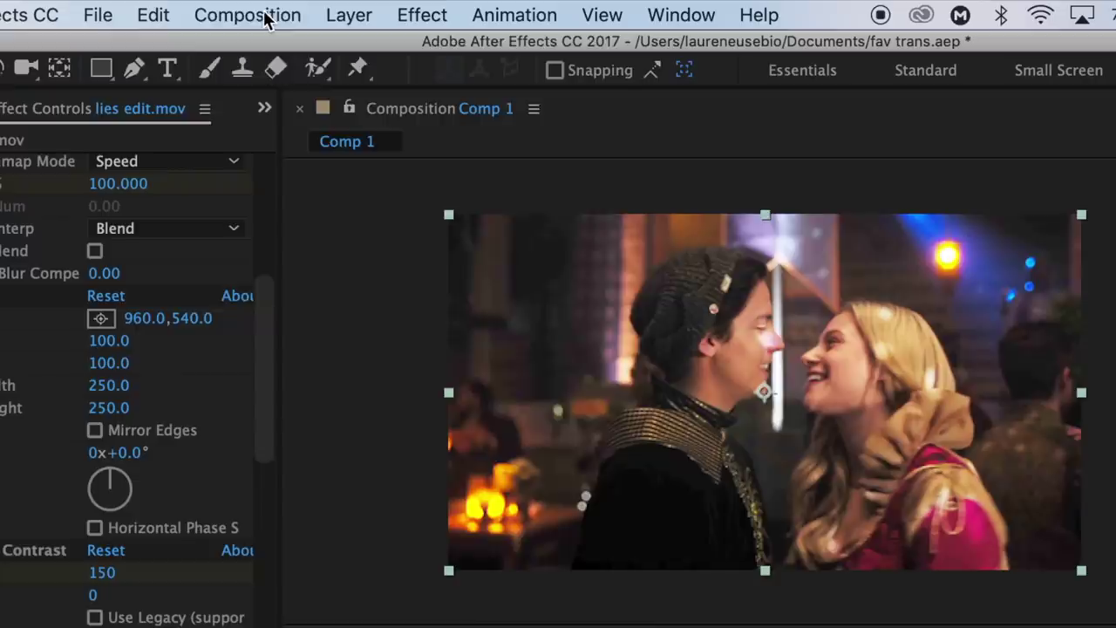
left_click(266, 19)
left_click(261, 47)
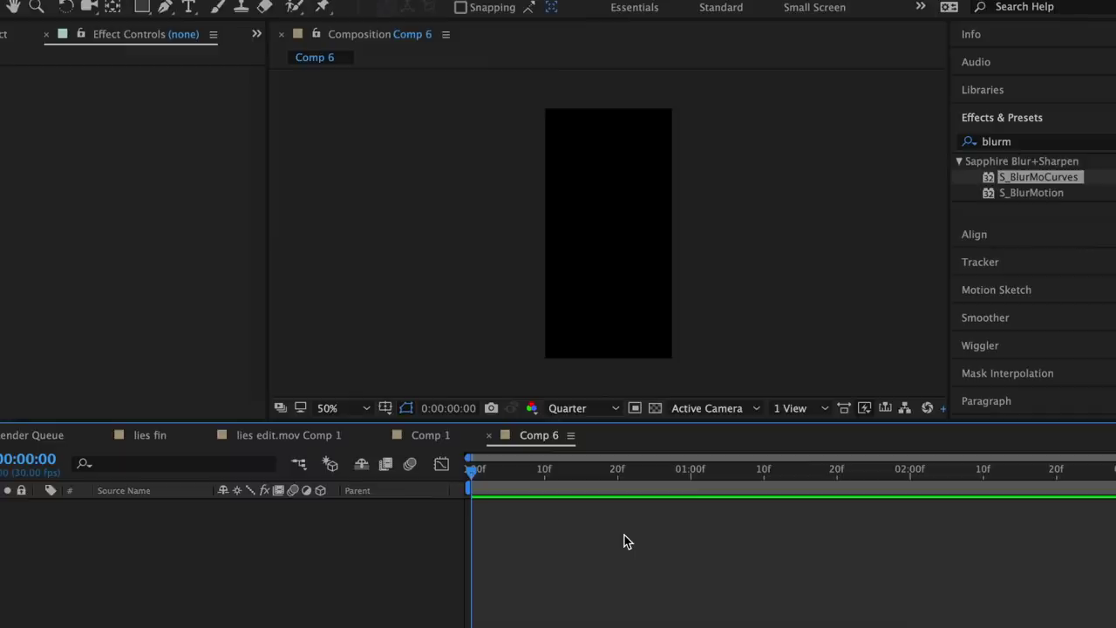
key("super+v")
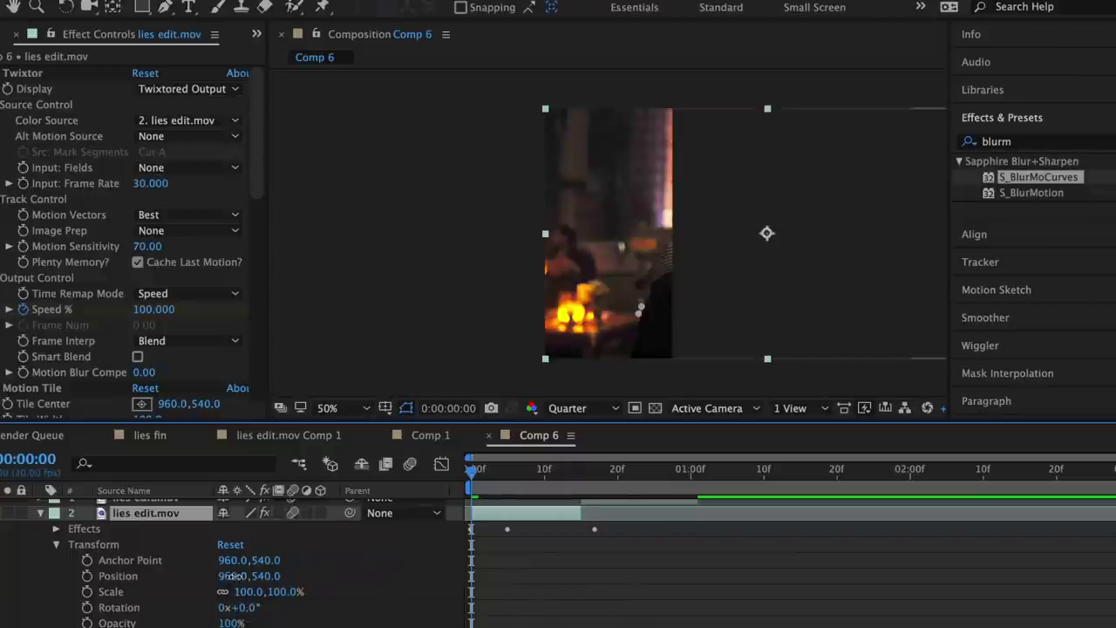
Reposition both lies edit.mov clips horizontally so that each couple sits within the narrow frame
left_click_drag(235, 576, 50, 522)
left_click(41, 513)
left_click(615, 506)
left_click(596, 471)
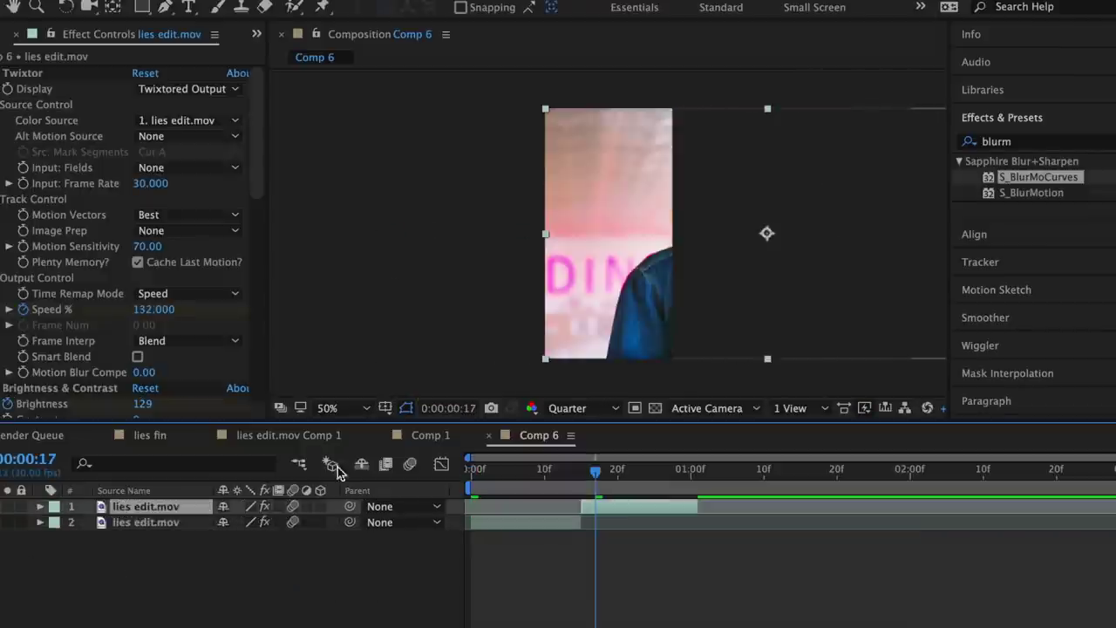
left_click(41, 506)
left_click(56, 539)
left_click_drag(240, 570, 82, 560)
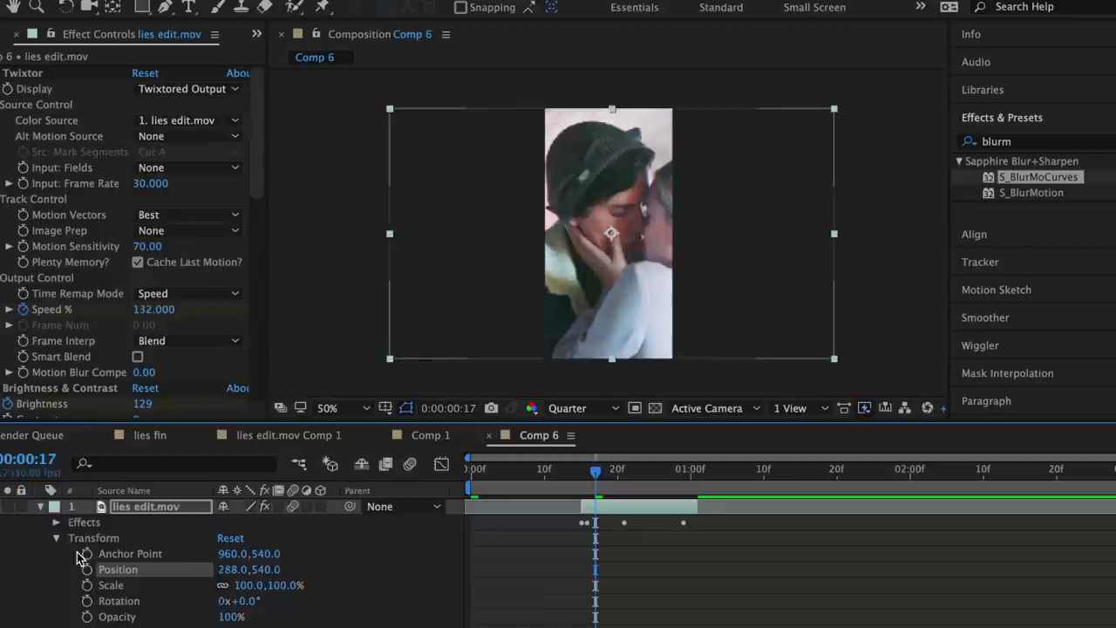
left_click(34, 510)
left_click(41, 506)
On the lower clip, keyframe the S_BlurMoCurves Shift Y from 0 at frame 3 to 660 at frame 14
left_click(524, 523)
left_click(493, 471)
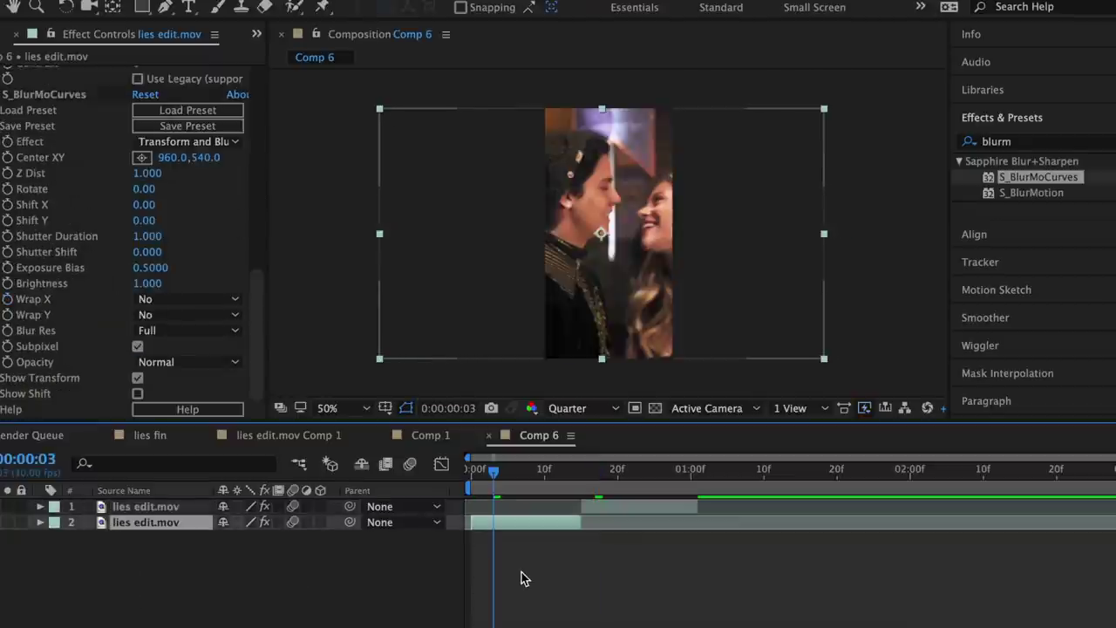
left_click(7, 220)
left_click(574, 471)
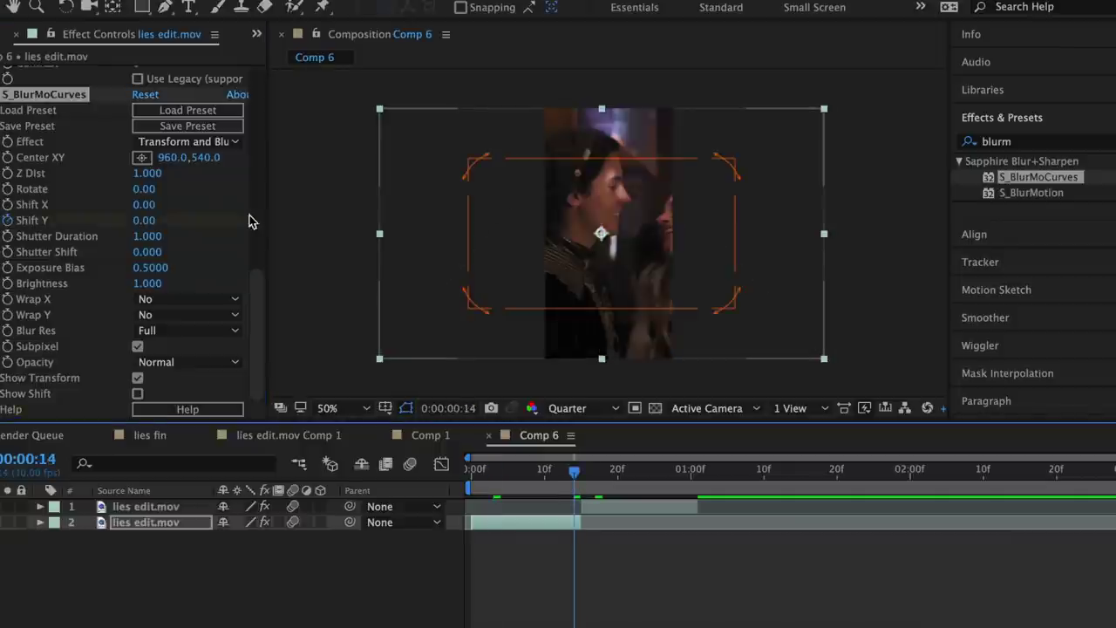
left_click_drag(145, 221, 203, 220)
Ease both Shift Y keyframes in the Graph Editor and reshape the curve to start slowly and rise steeply at the end
left_click(441, 464)
left_click(959, 621)
left_click(614, 620)
left_click(654, 469)
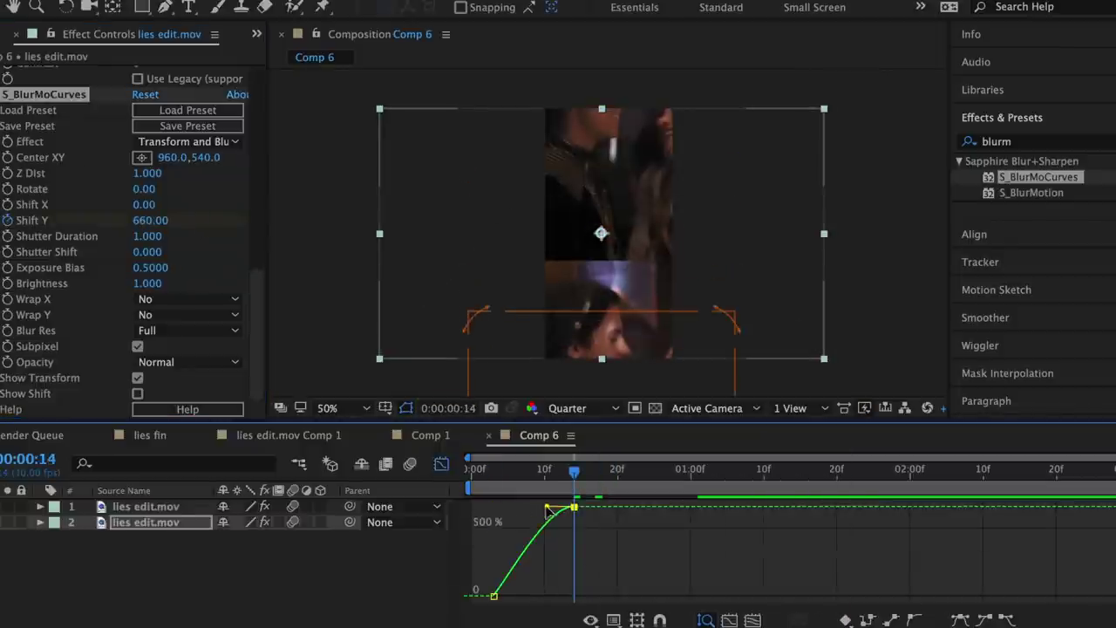
left_click_drag(547, 507, 572, 565)
left_click(495, 596)
left_click(963, 619)
left_click_drag(521, 596, 572, 575)
left_click(580, 472)
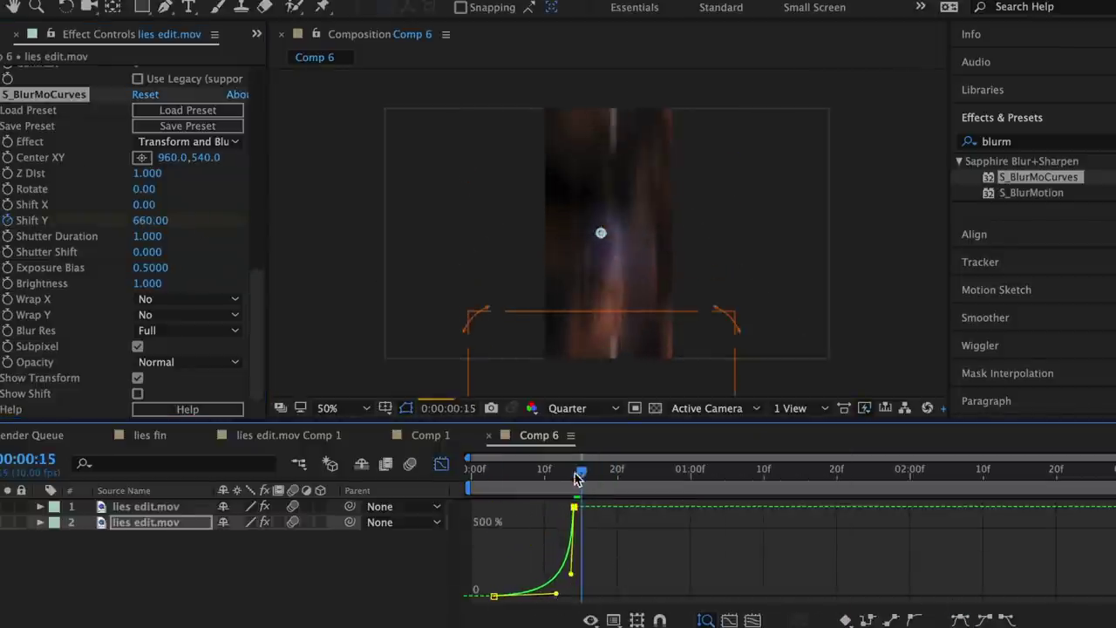
left_click(441, 464)
On the upper lies edit.mov clip, keyframe the S_BlurMoCurves Shift Y from -590 at frame 15 to 0 at frame 27
left_click(146, 507)
scroll(139, 182, "down", 15)
left_click(6, 220)
left_click_drag(145, 221, 93, 220)
left_click(669, 471)
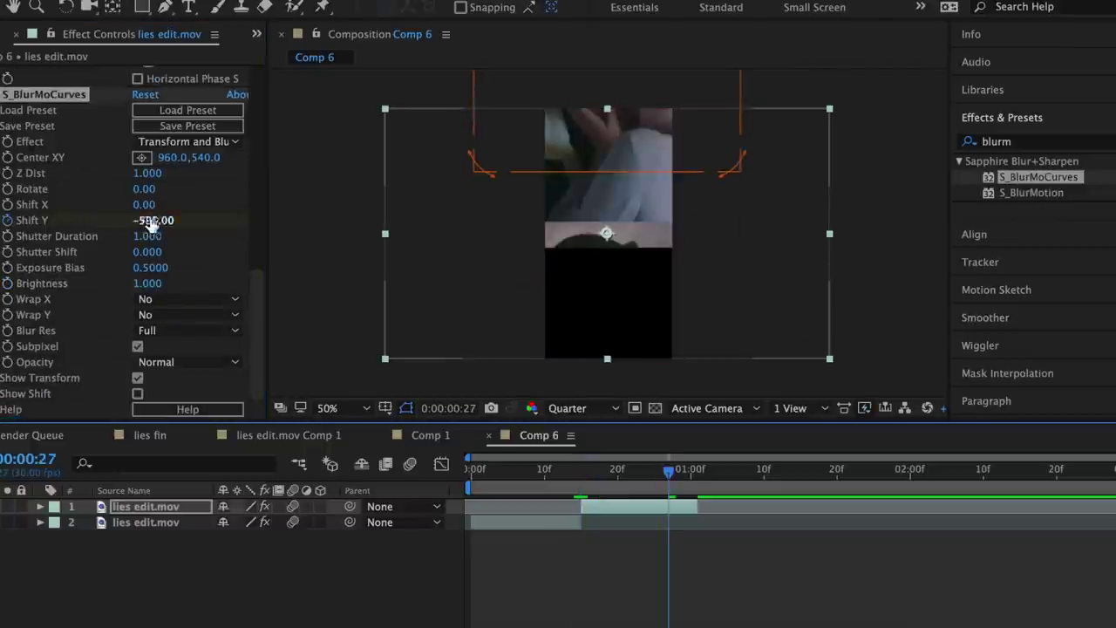
left_click(148, 222)
type("0")
key("Return")
Ease both Shift Y keyframes of the upper clip and reshape the curve to rise steeply first and settle slowly
left_click(441, 464)
left_click(961, 621)
left_click(582, 597)
left_click(963, 620)
left_click_drag(611, 597, 543, 531)
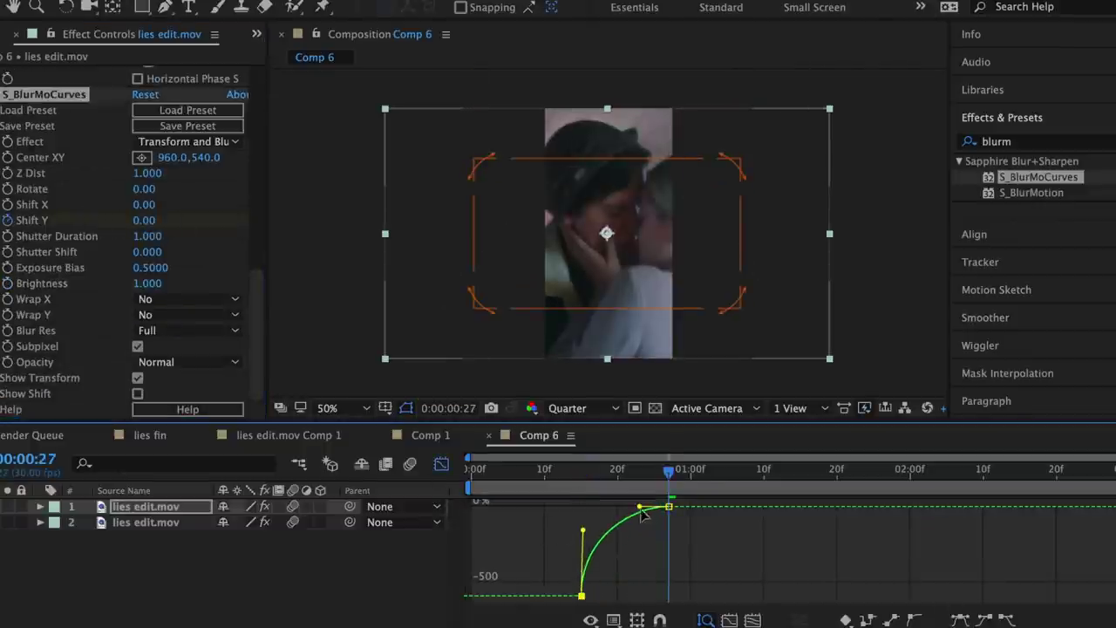
left_click_drag(641, 507, 593, 507)
left_click(441, 464)
Pre-compose both lies edit.mov clips in Comp 6 into a single pre-comp
left_click(472, 471)
left_click(559, 585)
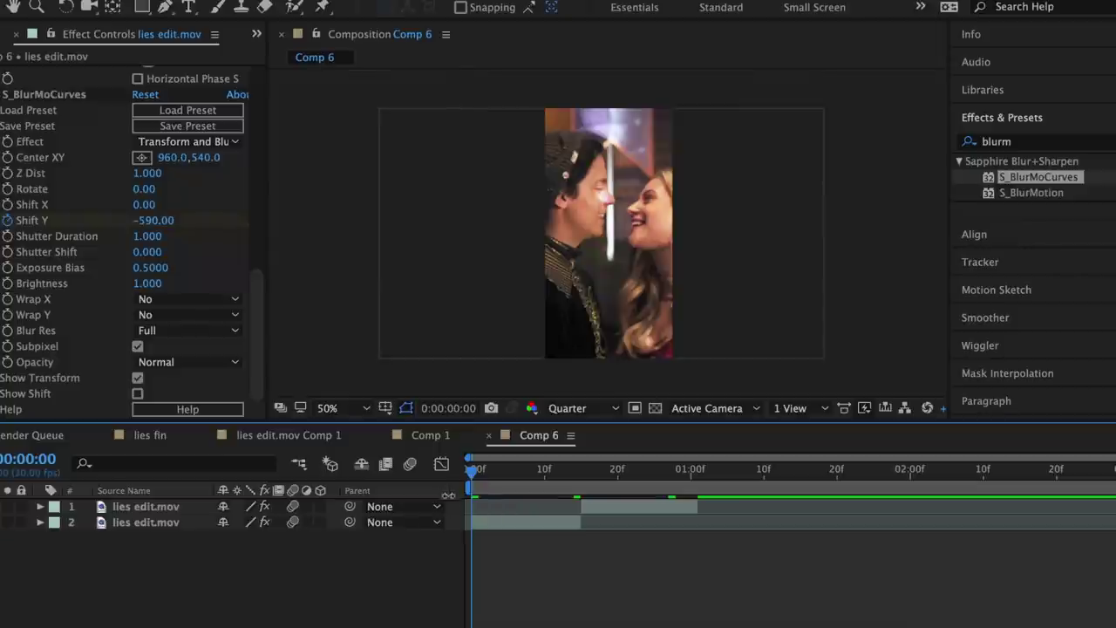
left_click_drag(454, 513, 517, 526)
right_click(516, 526)
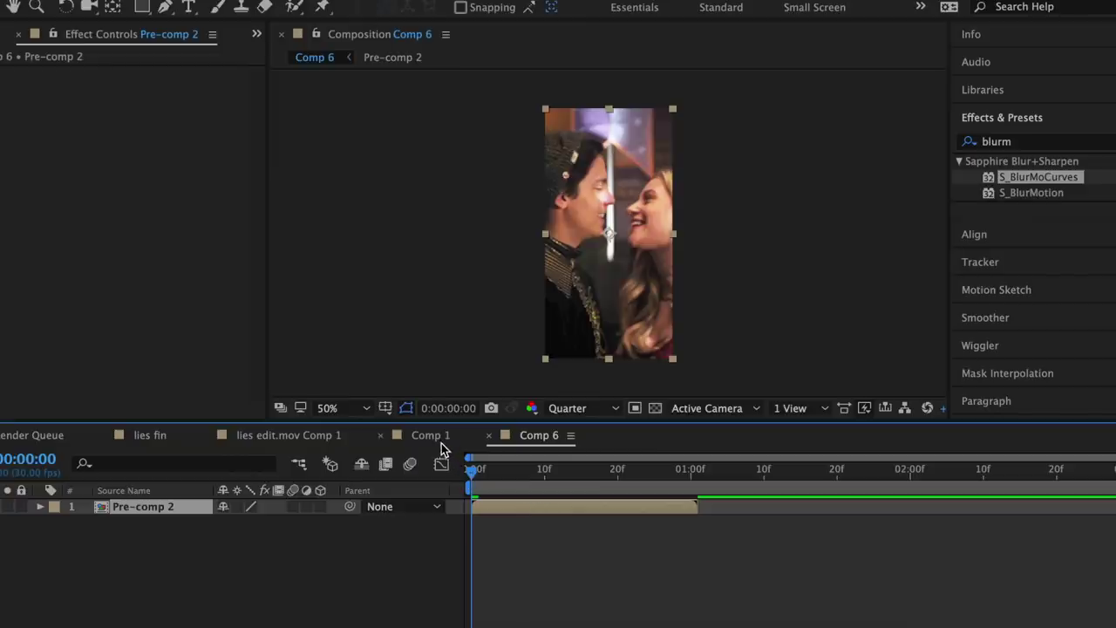
Paste Pre-comp 2 into Comp 1 and delete the two original lies edit.mov layers there
left_click(437, 440)
key("super+v")
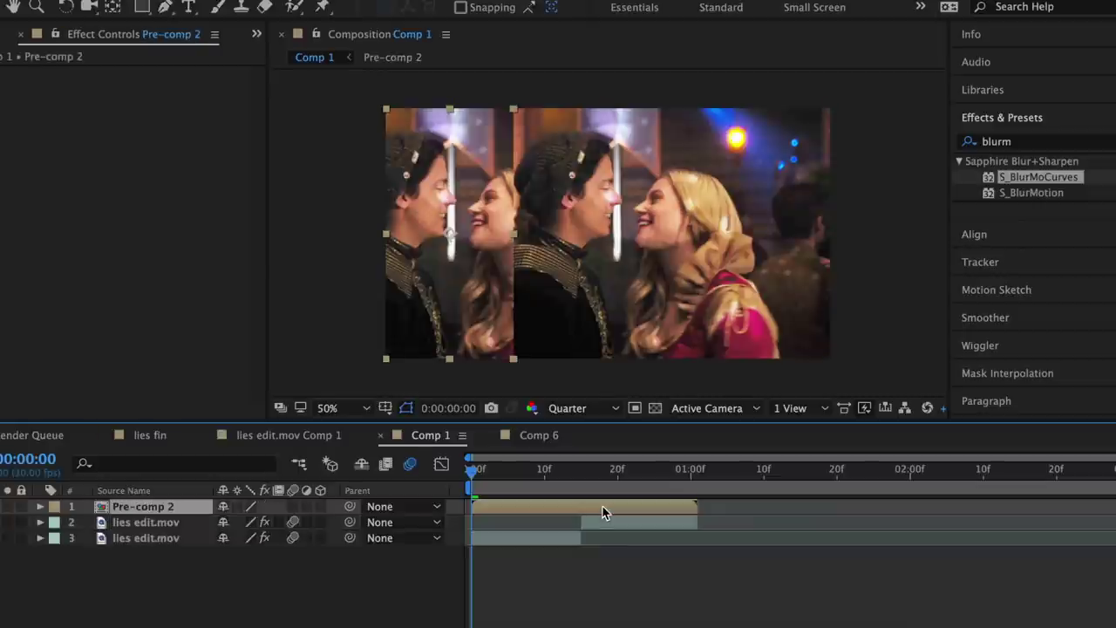
left_click_drag(457, 519, 507, 544)
key("Delete")
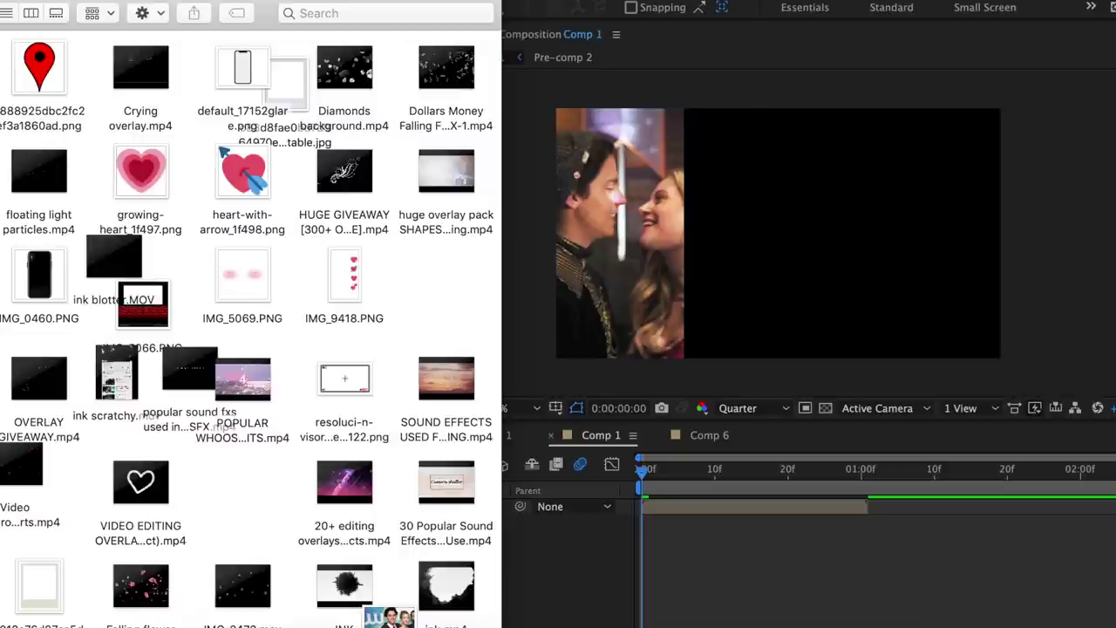
Import the phone frame PNG from Finder into Comp 1 above Pre-comp 2 and enlarge it to nearly the frame height
left_click_drag(244, 74, 722, 498)
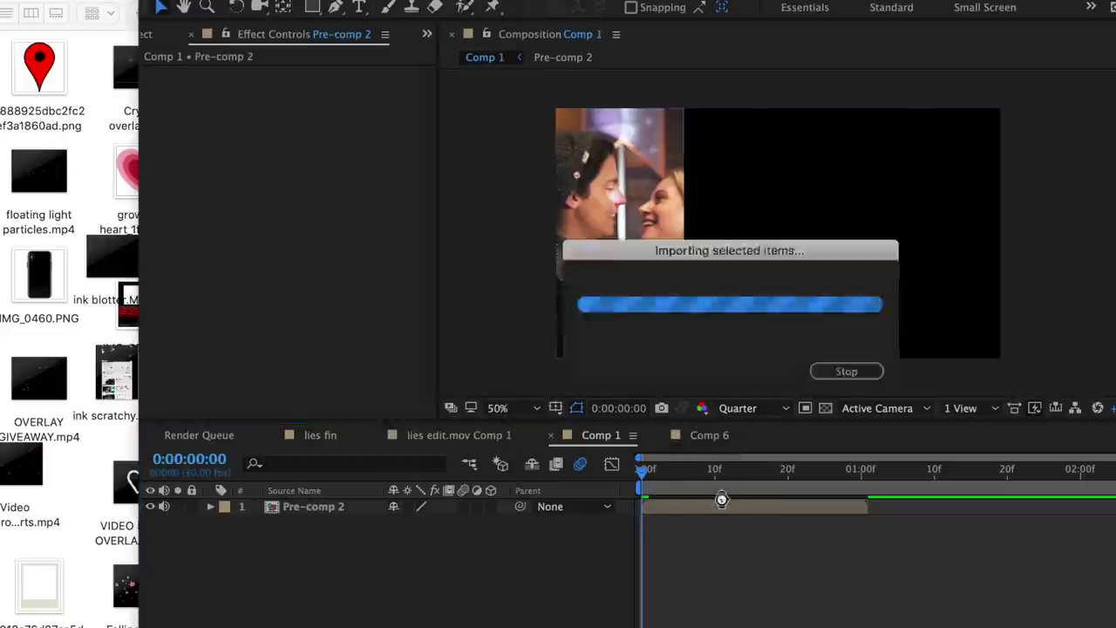
key("s")
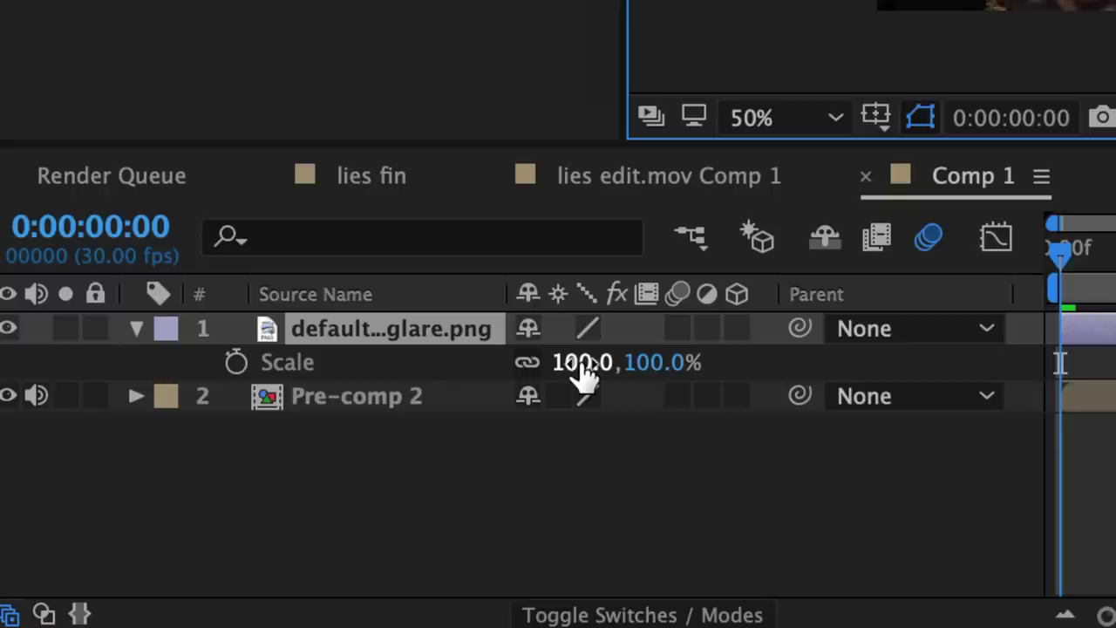
left_click_drag(583, 366, 824, 385)
key("s")
Scale Pre-comp 2 to 81% and position it so the footage fits inside the phone's screen
left_click(1103, 396)
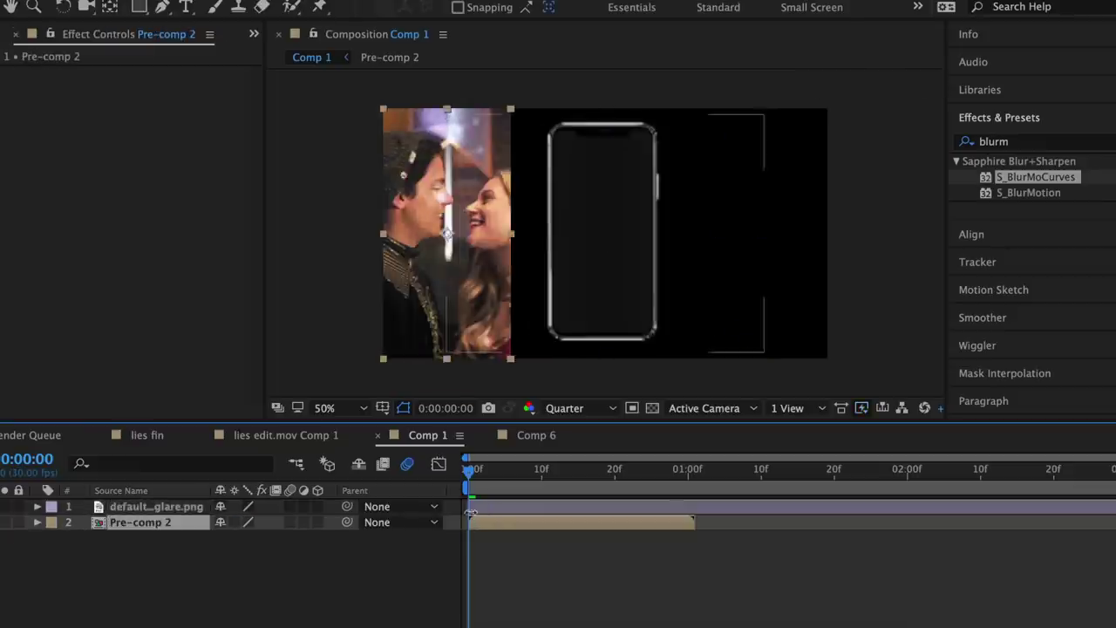
left_click_drag(465, 309, 597, 290)
left_click(36, 522)
left_click(53, 538)
left_click_drag(228, 585, 224, 585)
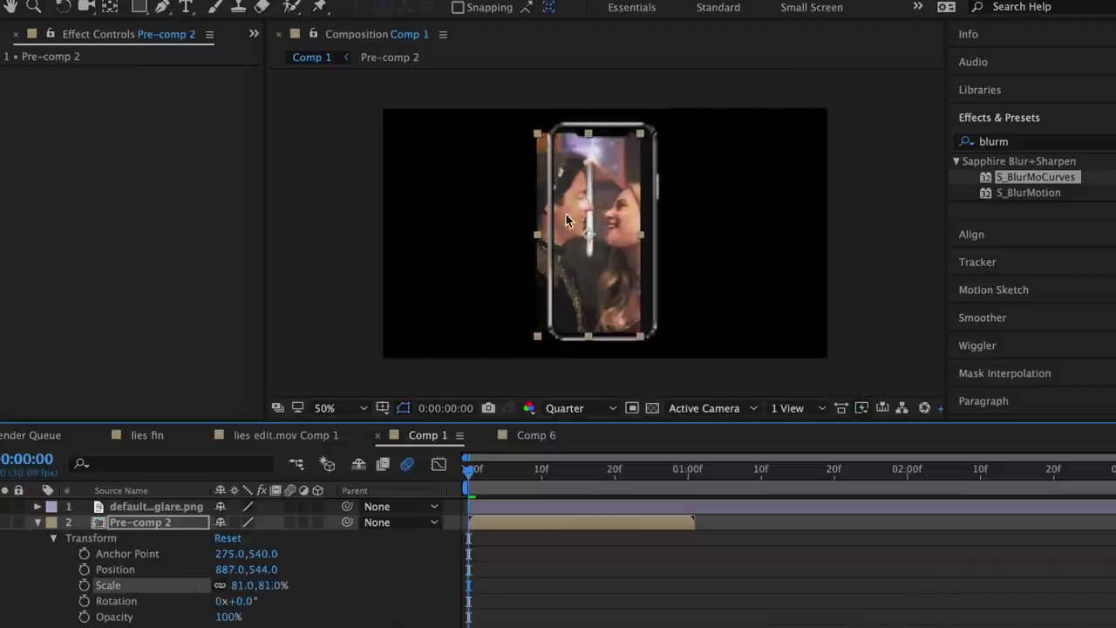
left_click_drag(545, 210, 561, 206)
left_click_drag(610, 232, 602, 233)
left_click(582, 615)
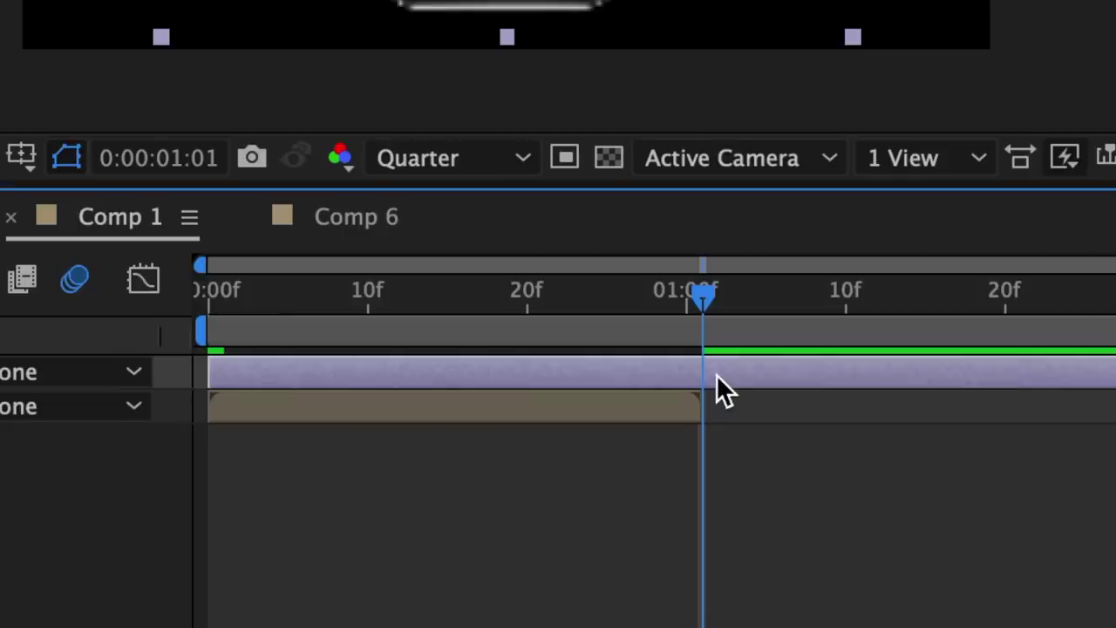
Split the phone frame layer at 0:00:01:01 and delete the part beyond the end of Pre-comp 2
key("ctrl+shift+d")
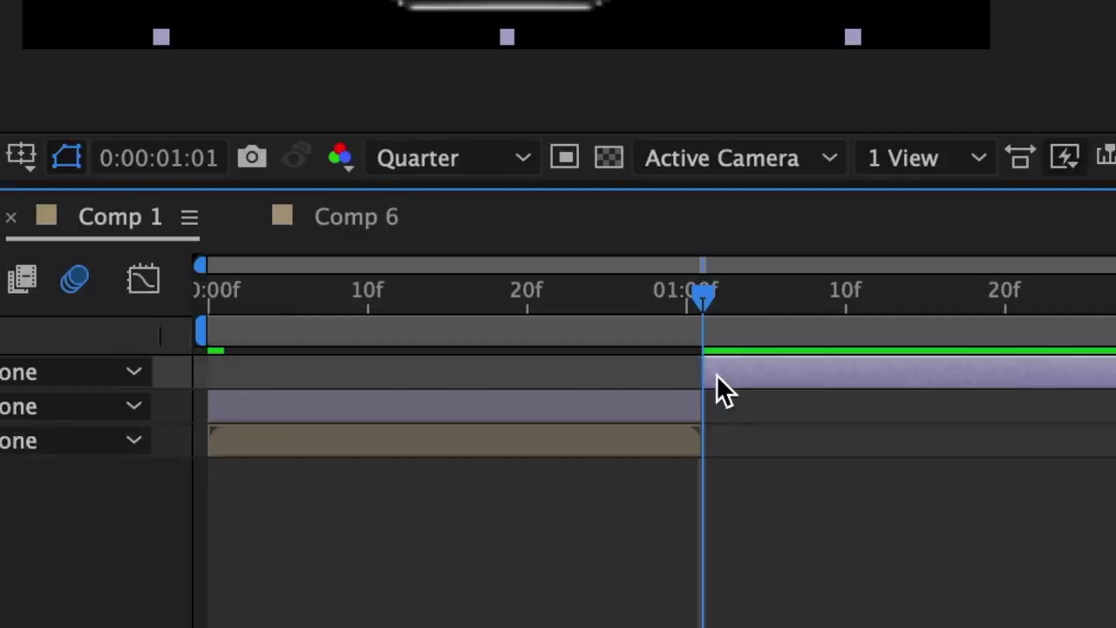
key("Delete")
key("Home")
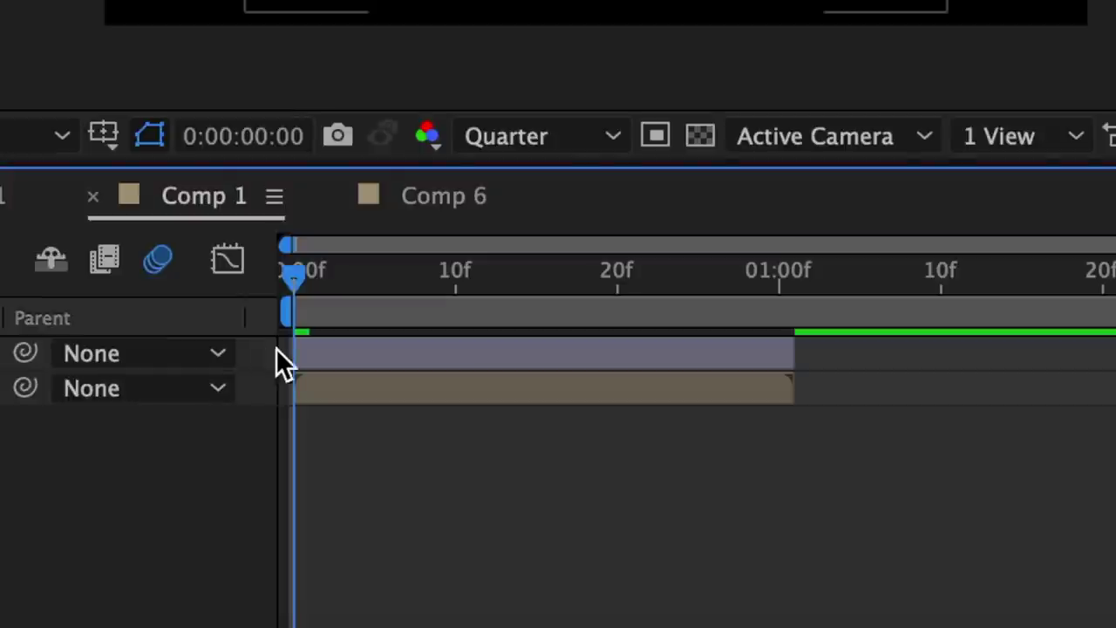
Pre-compose the phone frame and Pre-comp 2 as Pre-comp 3, and enable its motion blur and 3D layer switches
key("ctrl+a")
right_click(353, 389)
left_click(568, 487)
left_click(708, 383)
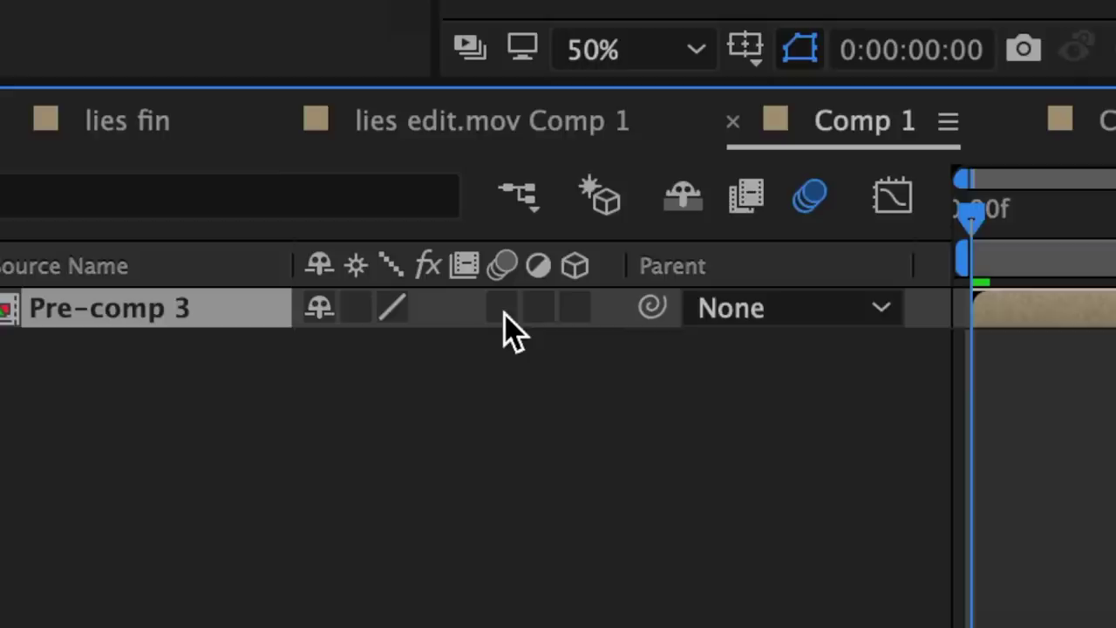
left_click(290, 506)
left_click(317, 506)
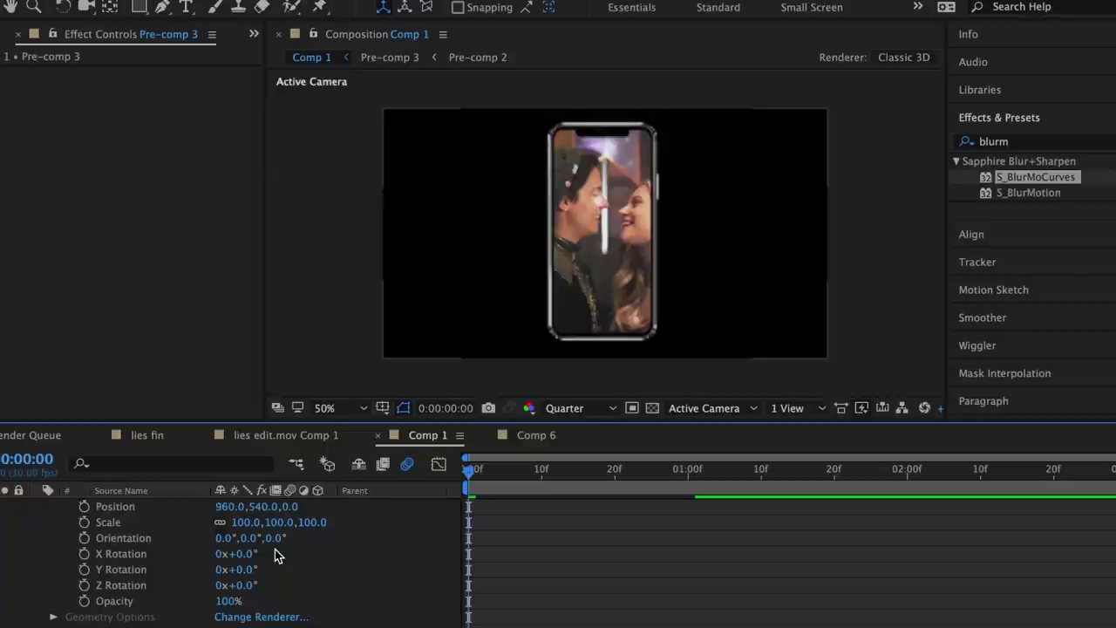
Keyframe Pre-comp 3's X and Y Rotation from a steep tilt, with Y at 64°, at frame 0 to 0° at frame 14
left_click(84, 554)
left_click(84, 570)
left_click_drag(242, 553, 311, 580)
scroll(541, 516, "up", 3)
left_click(572, 453)
left_click(248, 584)
type("0")
left_click(252, 599)
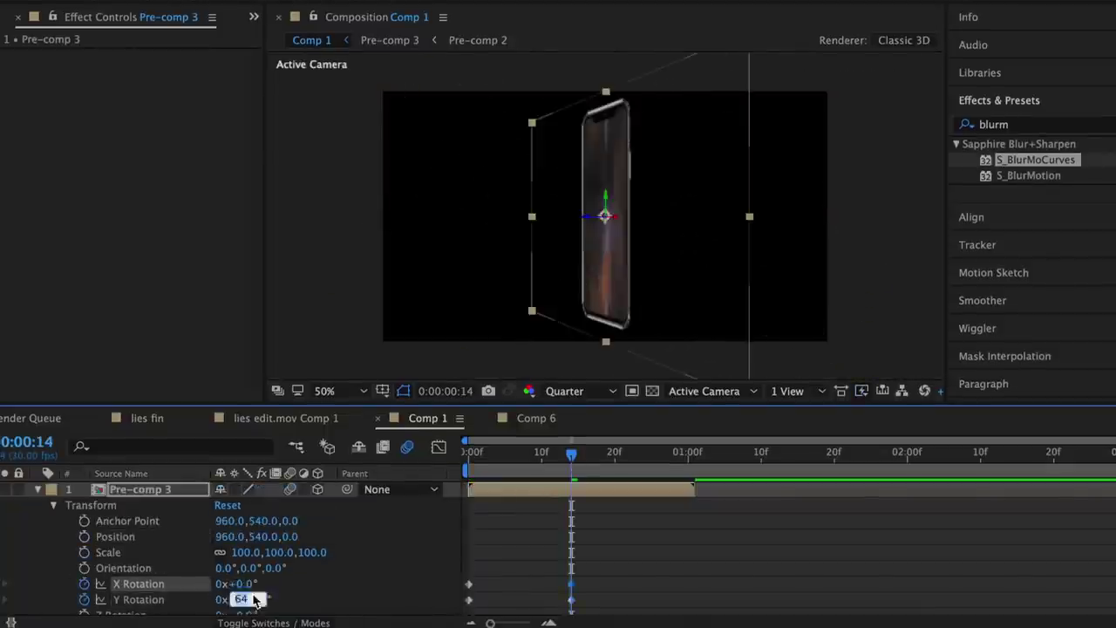
type("0")
Keyframe Pre-comp 3's Scale to grow from a reduced size at frame 0 to 100%
left_click(469, 453)
left_click(84, 553)
left_click_drag(242, 552, 190, 552)
left_click_drag(469, 453, 475, 538)
left_click(241, 552)
type("0,100")
Ease Pre-comp 3's transform keyframes and reshape the graph so the movement starts fast and slows toward the end
scroll(540, 532, "down", 3)
left_click(438, 447)
left_click(588, 602)
left_click(673, 400)
left_click_drag(547, 561, 475, 560)
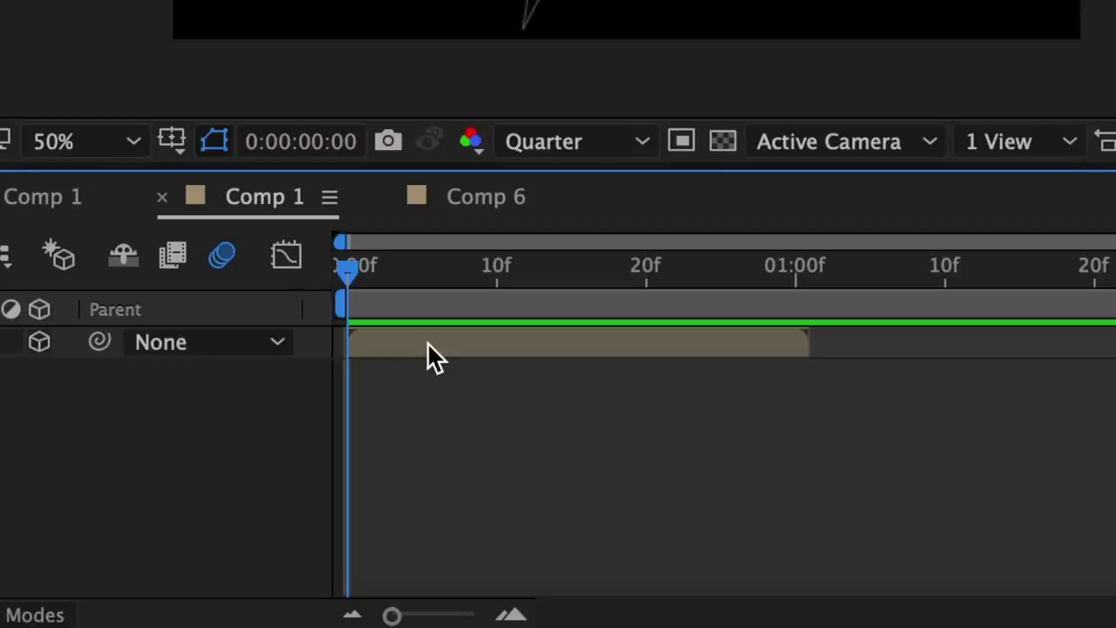
Copy Pre-comp 2 from inside Pre-comp 3 into Comp 1 and arrange it beneath Pre-comp 3
double_click(509, 514)
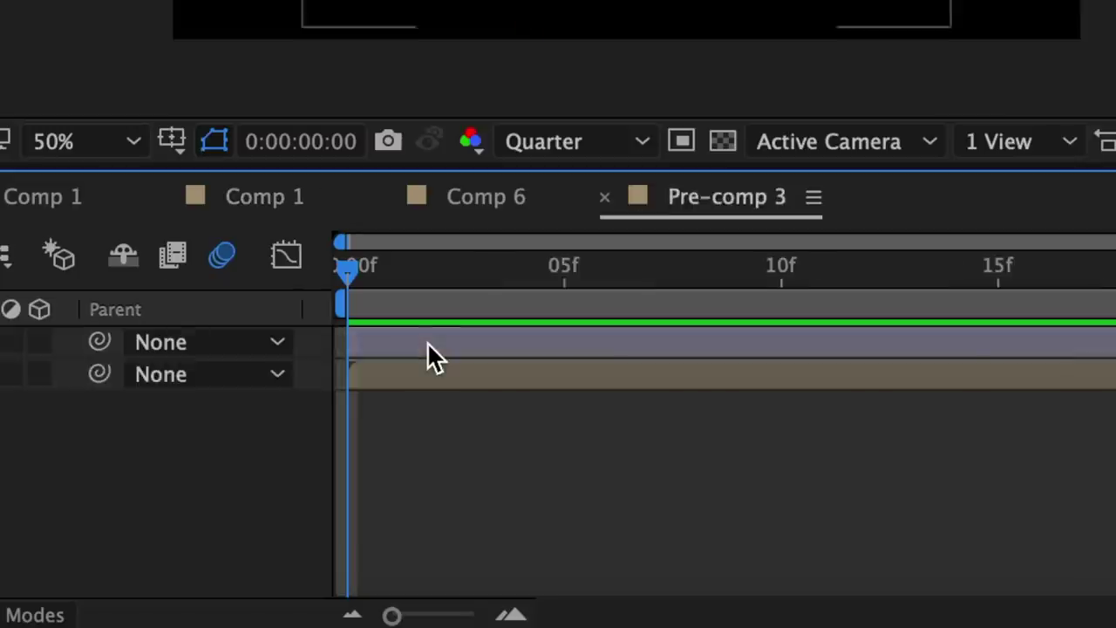
left_click(430, 381)
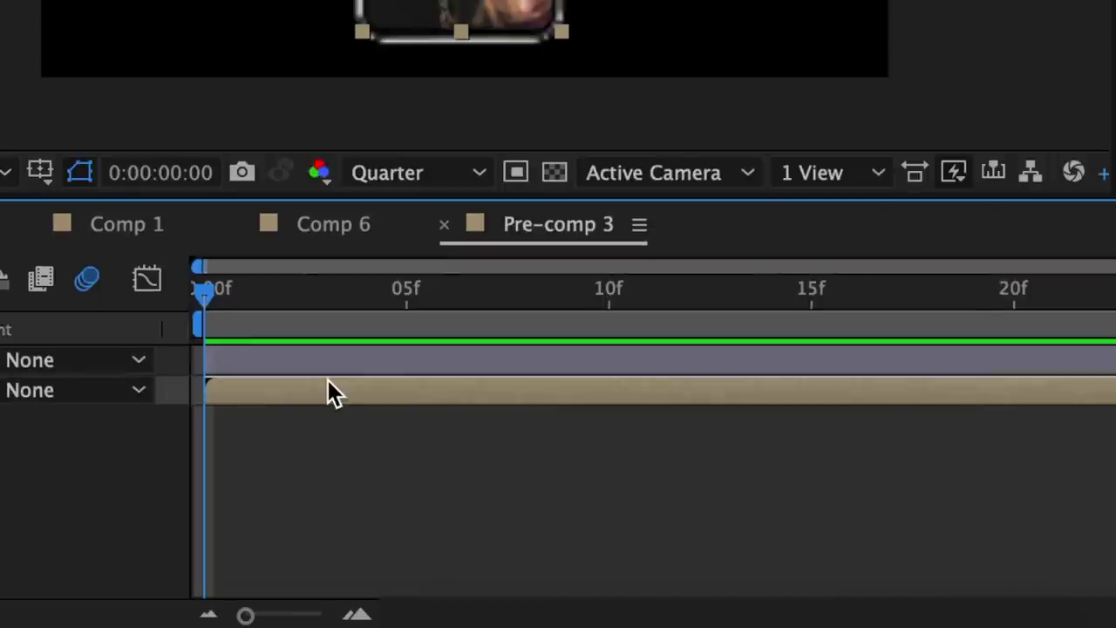
left_click(201, 223)
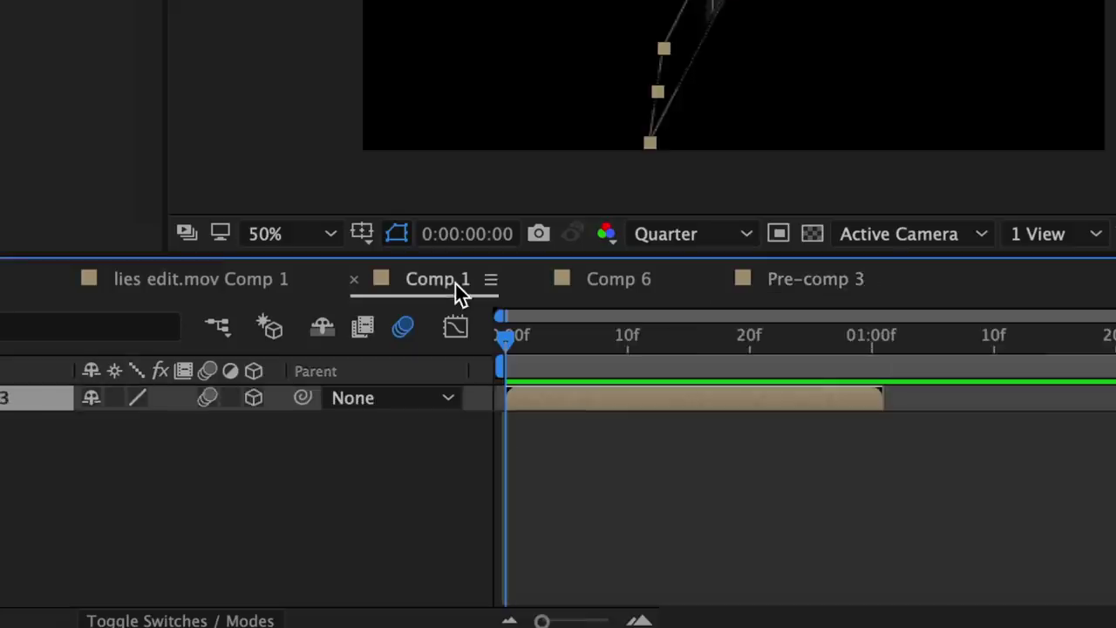
key("super+v")
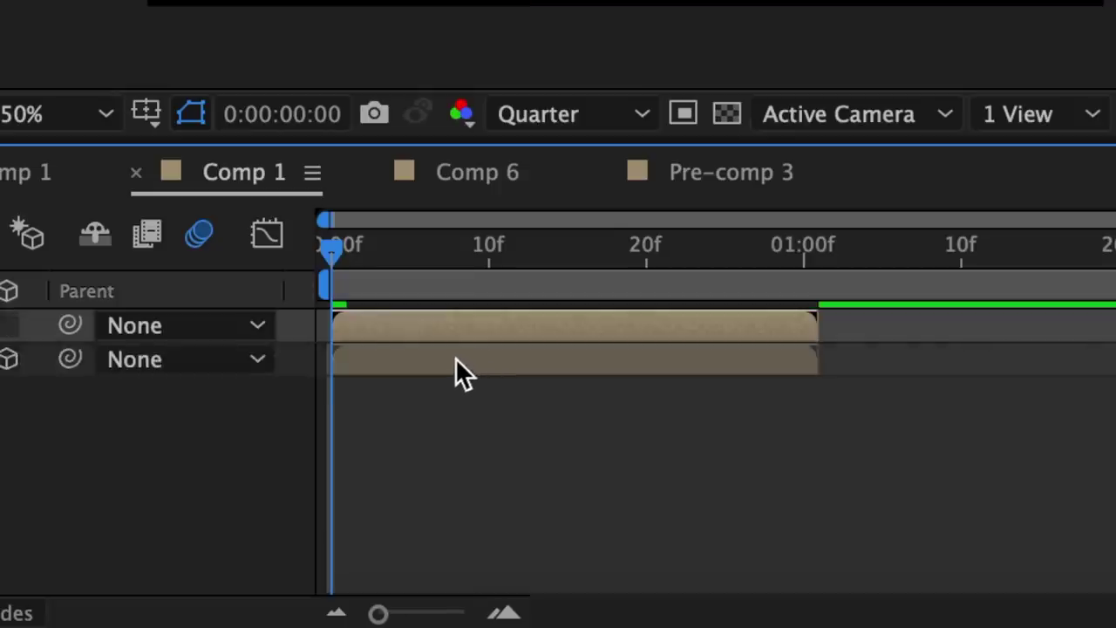
left_click(555, 423)
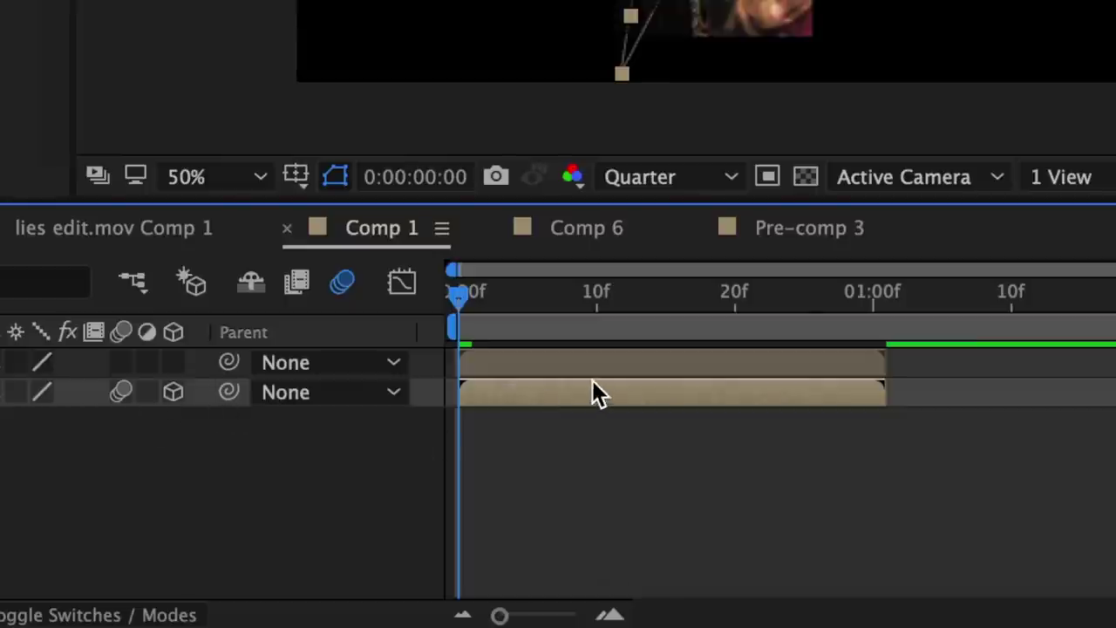
key("super+x")
left_click(570, 359)
key("super+v")
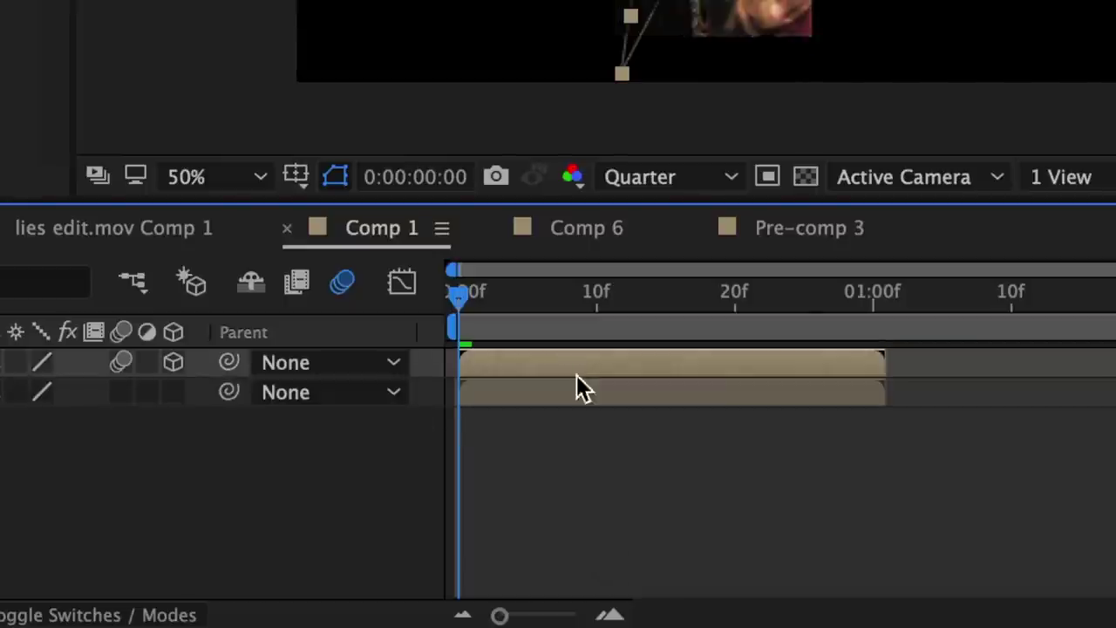
Scale up the copied Pre-comp 2 until it fills the whole frame as a background
left_click(585, 392)
key("s")
left_click_drag(54, 417, 199, 435)
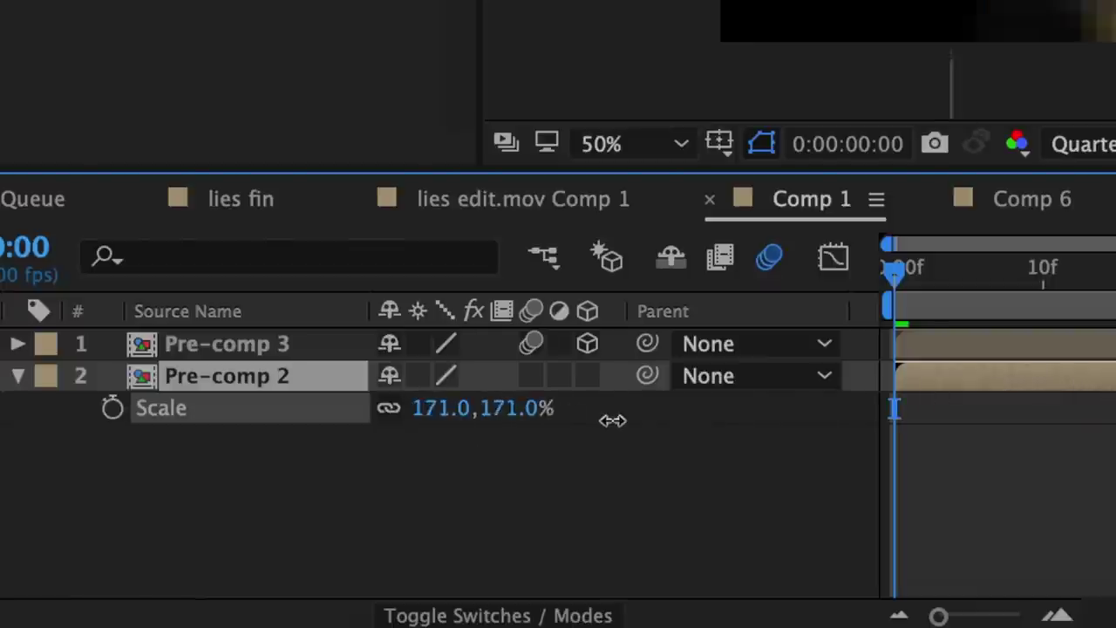
left_click_drag(613, 420, 1023, 464)
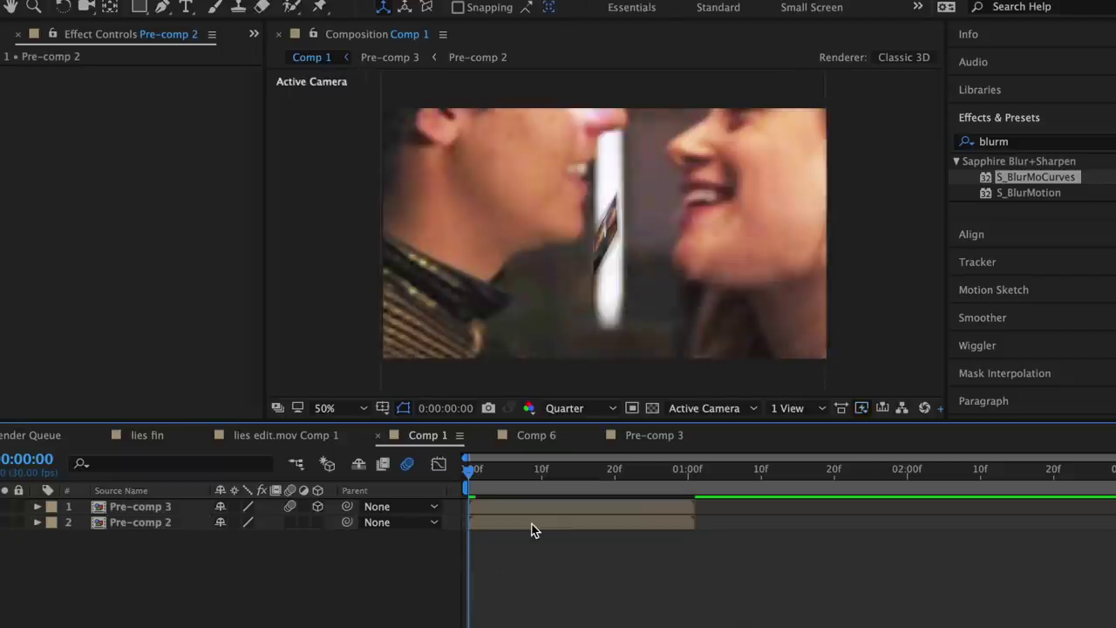
Apply the Black & White and Sapphire vignette effects to the background Pre-comp 2
left_click_drag(1013, 140, 895, 143)
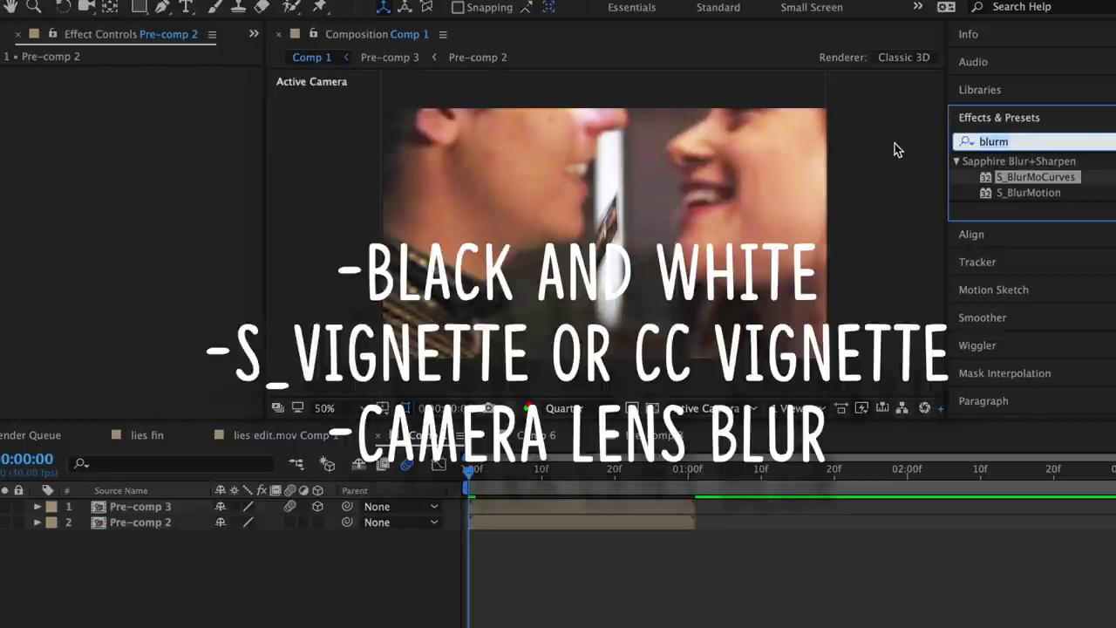
type("black")
left_click_drag(1029, 256, 573, 523)
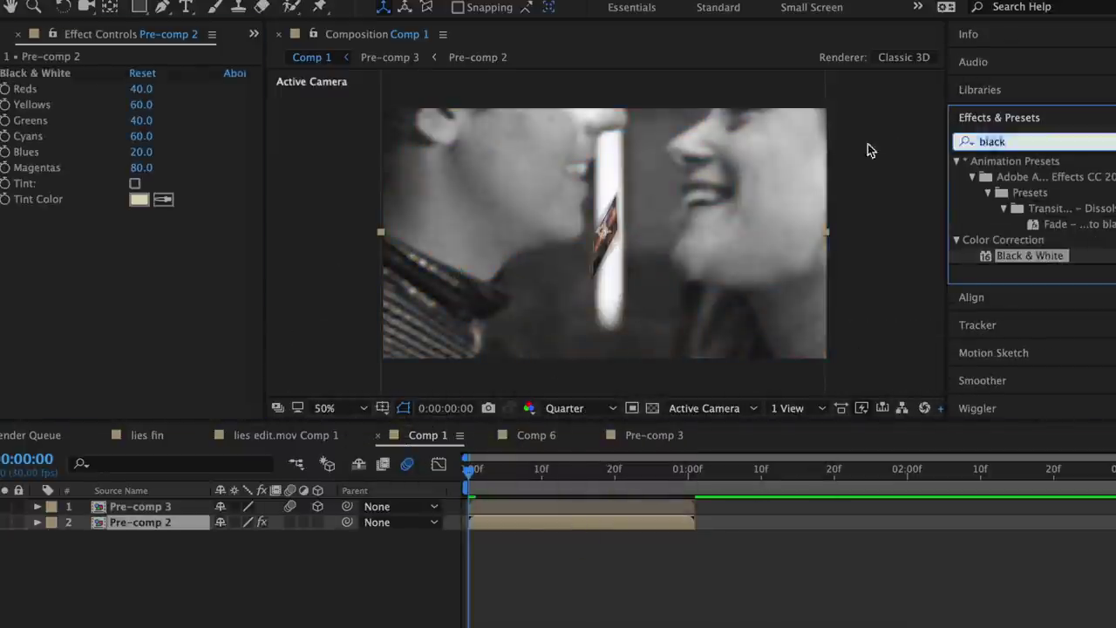
type("vign")
Apply Camera Lens Blur to the background Pre-comp 2 with a Blur Radius of 30
type("camer")
double_click(1040, 271)
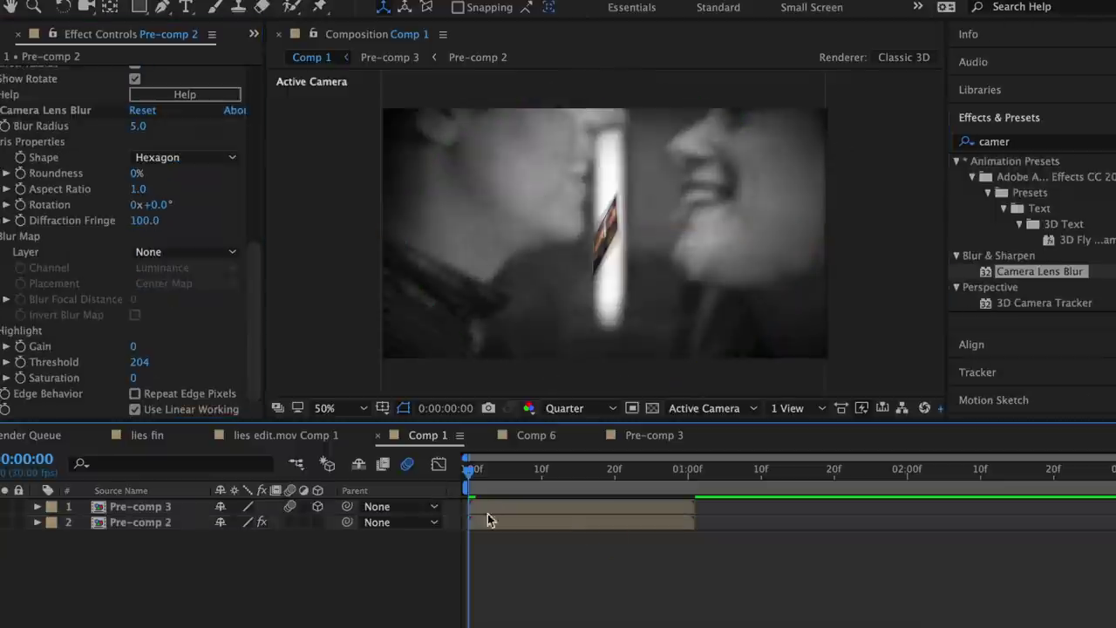
left_click(142, 125)
type("30")
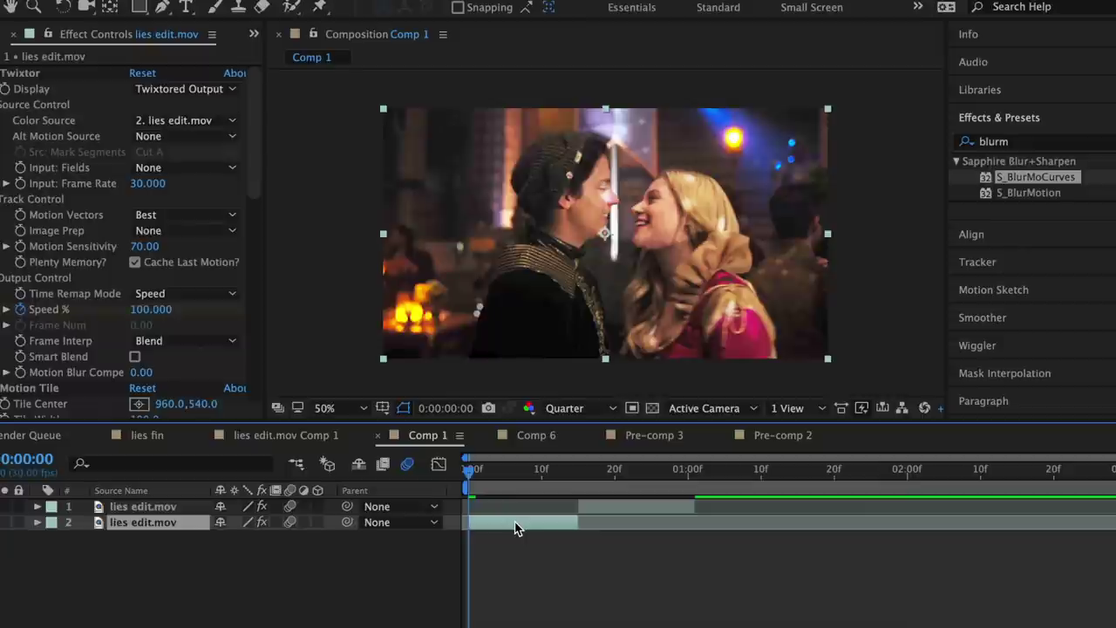
Copy both lies edit.mov clips from Comp 1 into a new 1080 x 1080 px composition
left_click_drag(450, 509, 490, 527)
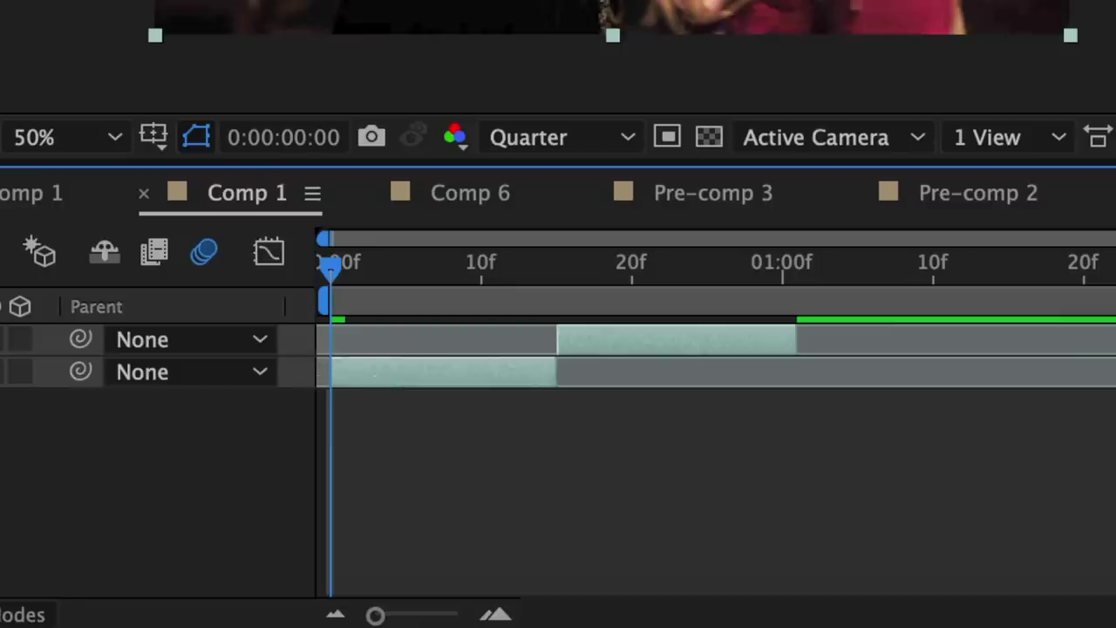
left_click(221, 32)
left_click(232, 66)
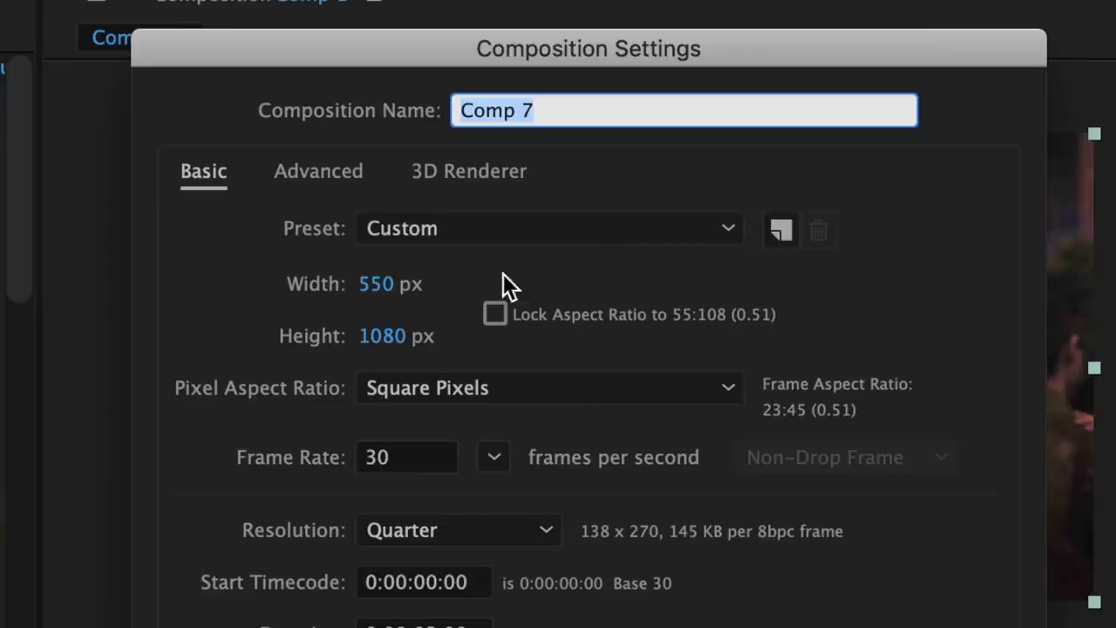
left_click(375, 284)
type("1080")
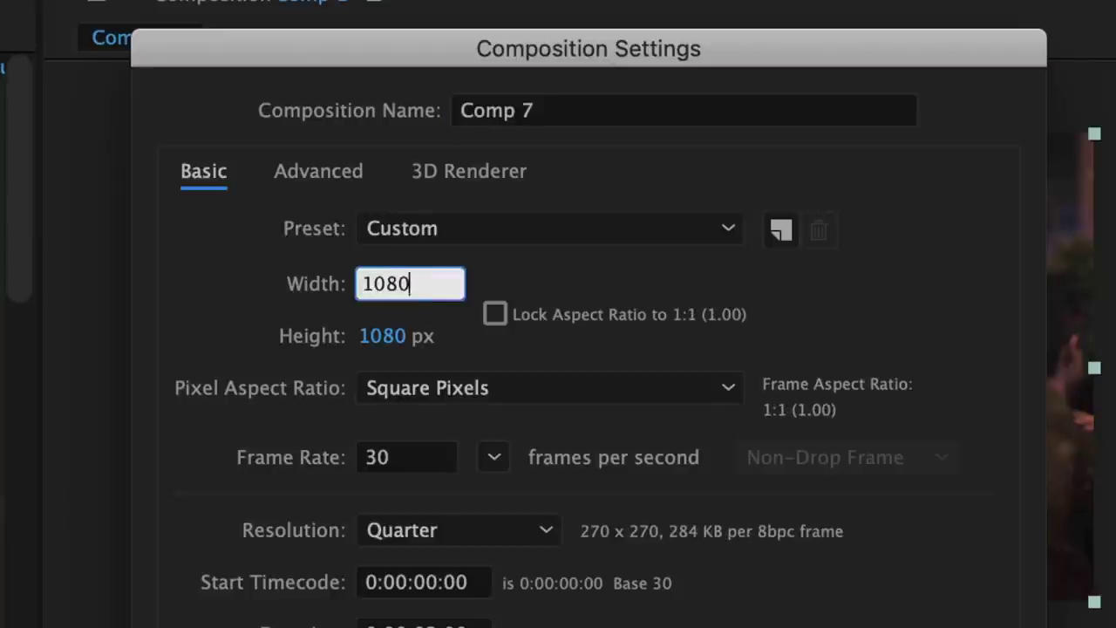
key("Return")
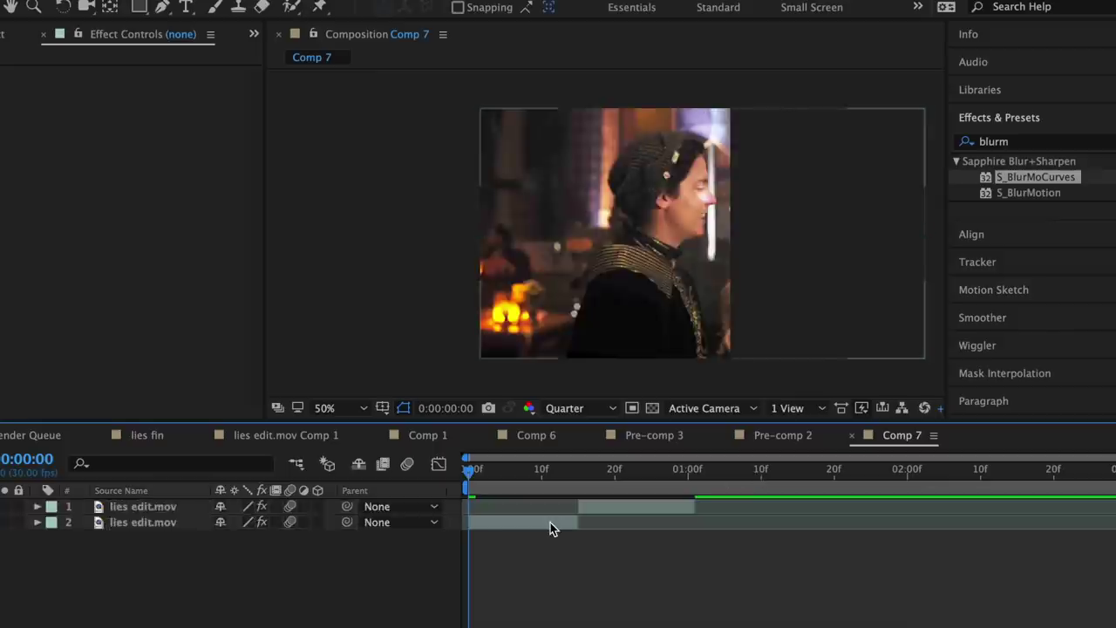
Reposition the lies edit.mov clips so the couple sits within the square frame, setting the lower clip's Y Position to 540
left_click(550, 523)
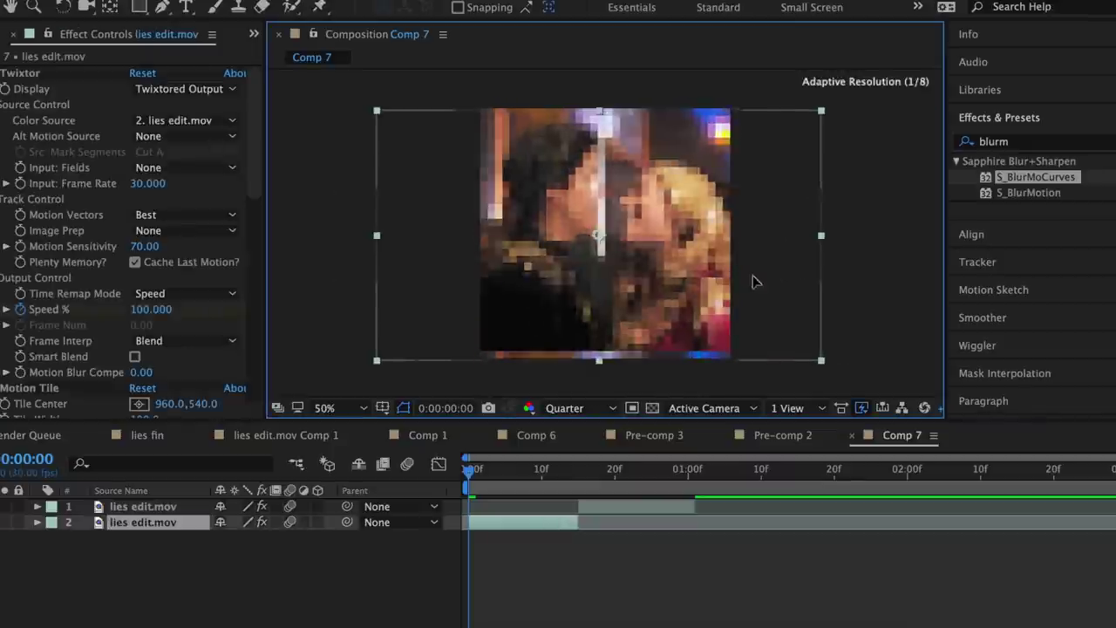
key("p")
left_click(266, 539)
type("540")
key("Return")
left_click(37, 507)
left_click(58, 539)
left_click(114, 569)
left_click(37, 507)
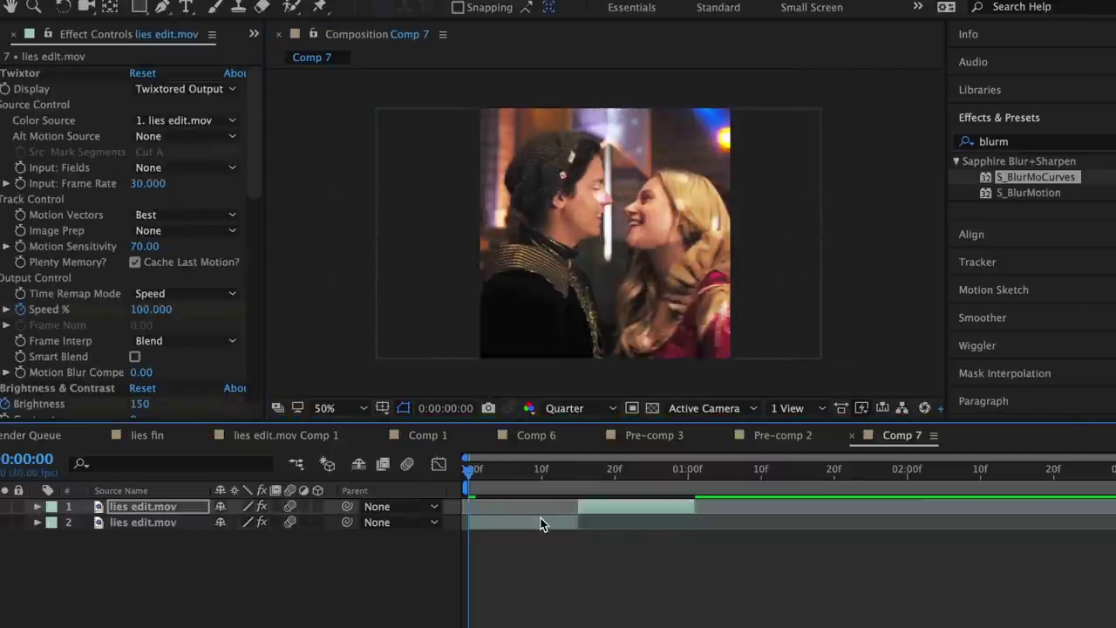
Keyframe the lower clip's S_BlurMoCurves Shift Y from 0 at 0:00:00:02 to 700 at 0:00:00:14
left_click(483, 470)
left_click(489, 523)
scroll(131, 262, "down", 10)
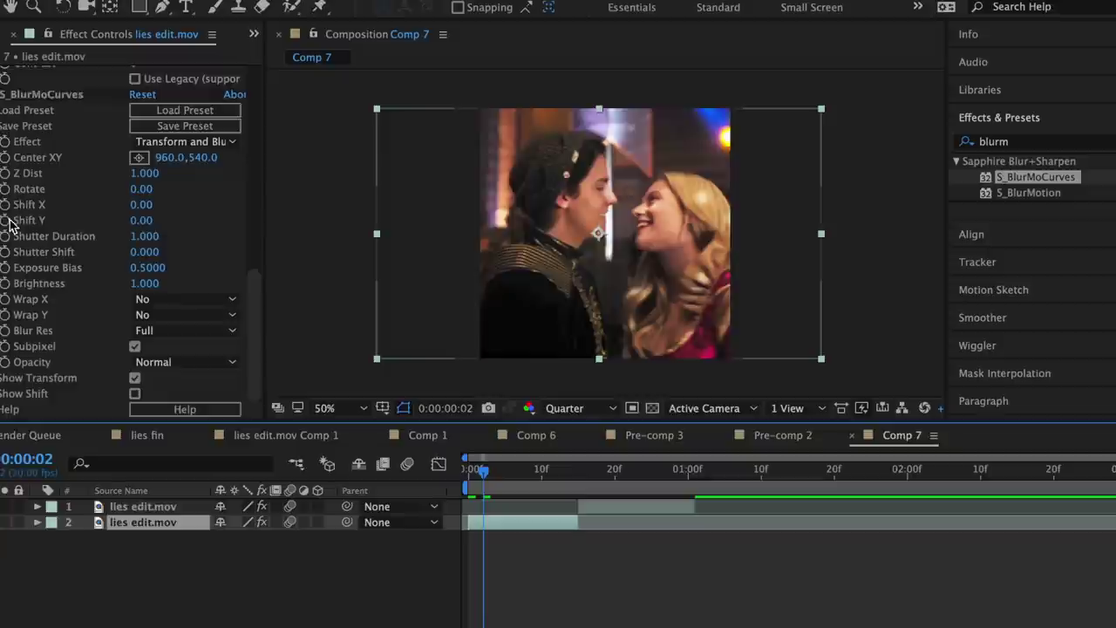
left_click(5, 220)
left_click(571, 470)
left_click_drag(148, 221, 259, 218)
Reshape the lower clip's Shift Y value curve so the movement starts gently and accelerates sharply into its last keyframe
left_click(440, 459)
left_click(957, 621)
left_click_drag(543, 507, 569, 566)
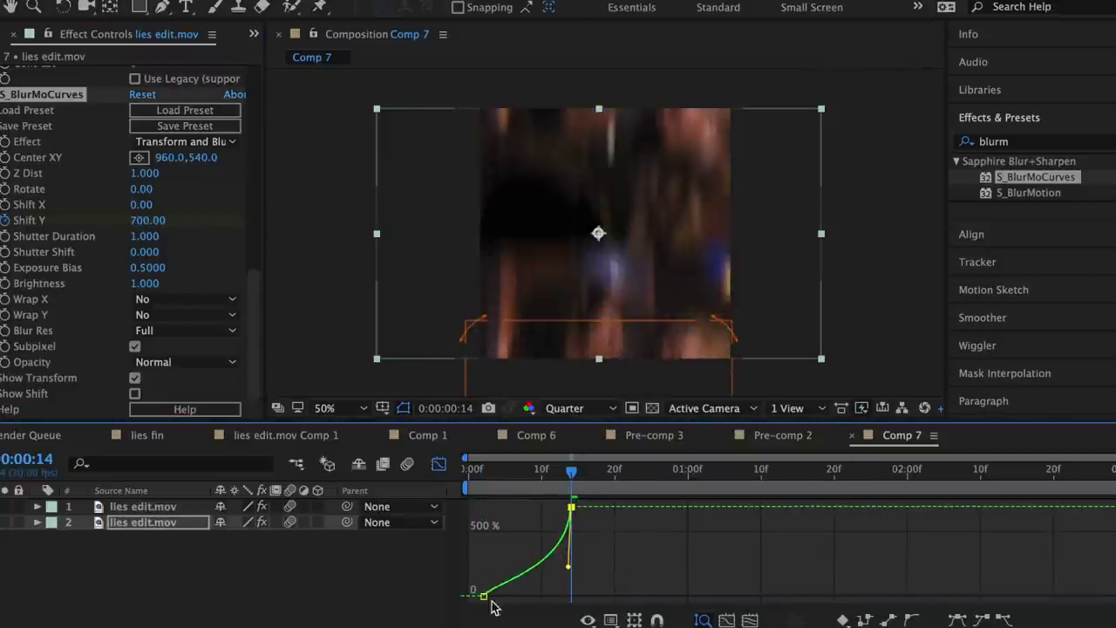
left_click_drag(492, 600, 508, 595)
left_click(439, 465)
Keyframe the upper clip's S_BlurMoCurves Shift Y from about -730 at 0:00:00:15 to 0 at 0:00:00:29
left_click_drag(572, 475, 579, 475)
left_click(602, 507)
left_click(6, 222)
left_click_drag(142, 221, 79, 221)
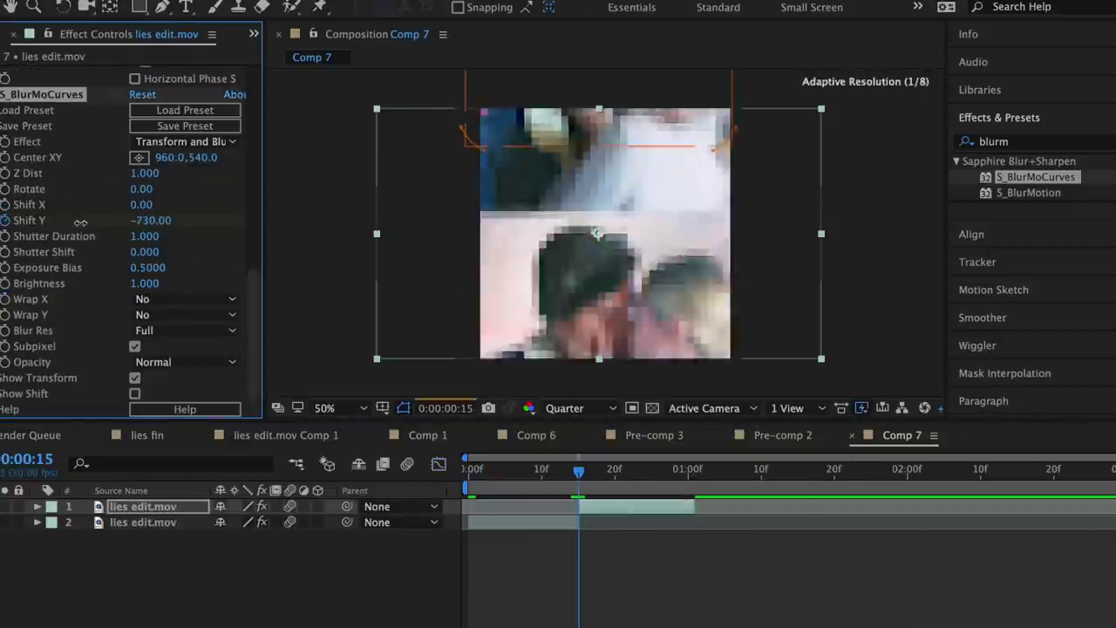
left_click_drag(579, 471, 681, 471)
left_click(145, 222)
type("0")
key("Return")
Reshape the upper clip's Shift Y value curve so it starts steeply and eases out into the last keyframe
left_click(439, 465)
left_click(957, 621)
left_click_drag(612, 596, 581, 529)
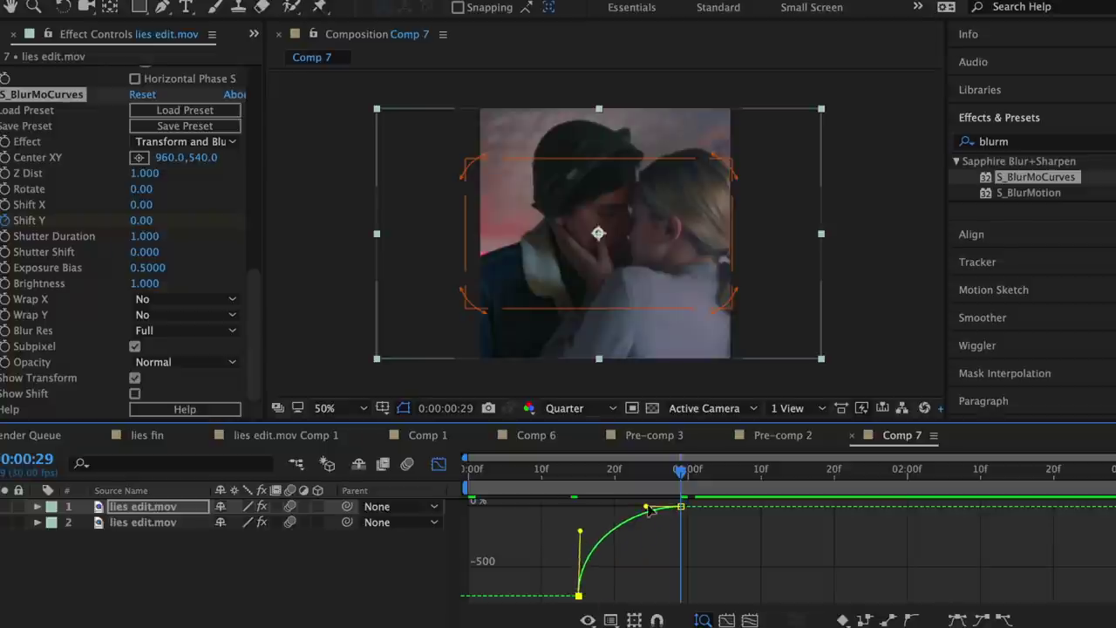
left_click_drag(682, 471, 469, 471)
left_click(439, 465)
Pre-compose both clips in Comp 7 and replace the original clips in Comp 1 with the resulting Pre-comp 4
key("ctrl+shift+c")
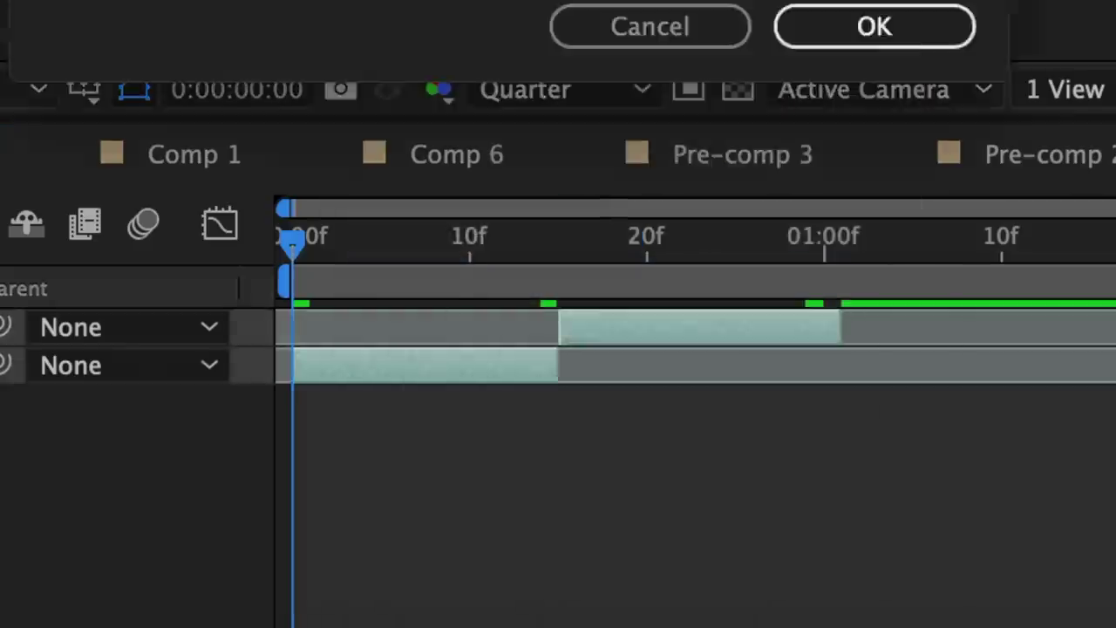
key("Return")
left_click(270, 278)
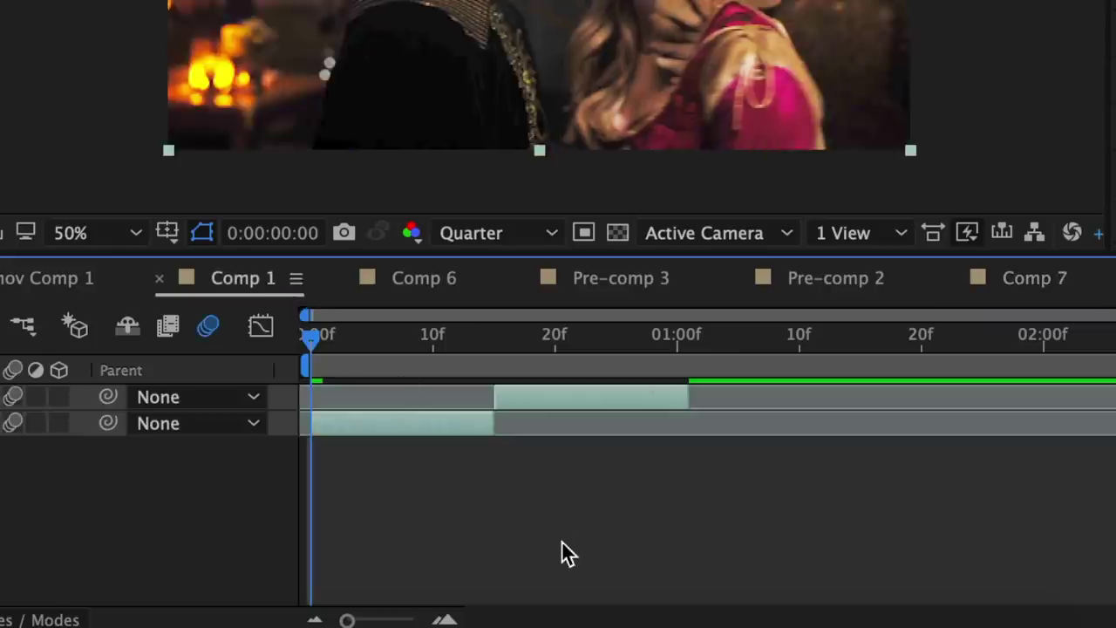
left_click_drag(287, 428, 356, 460)
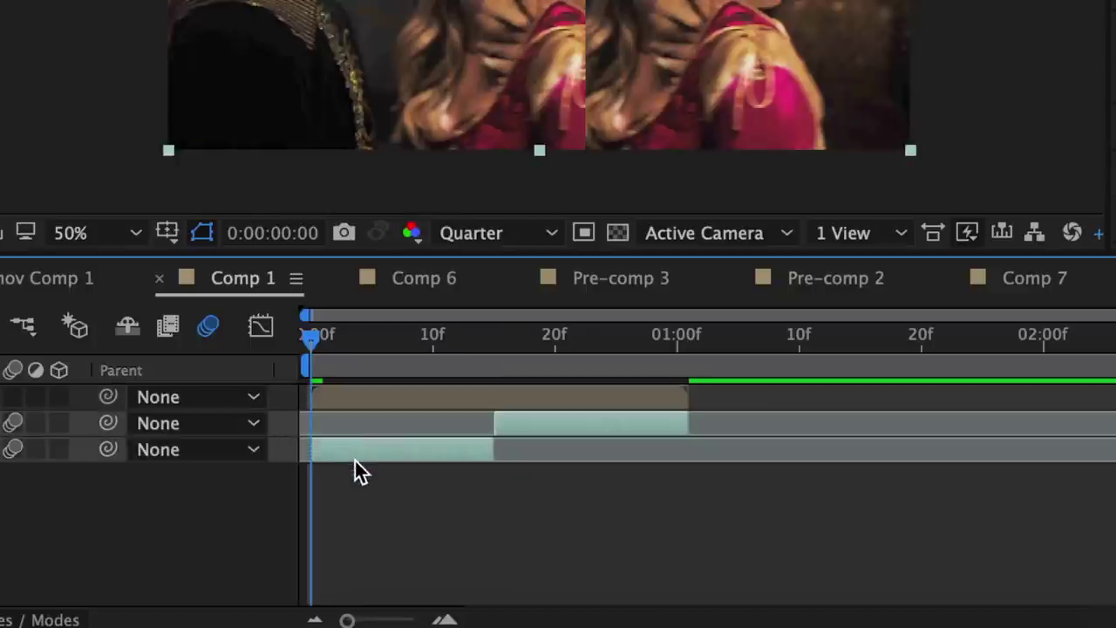
key("Delete")
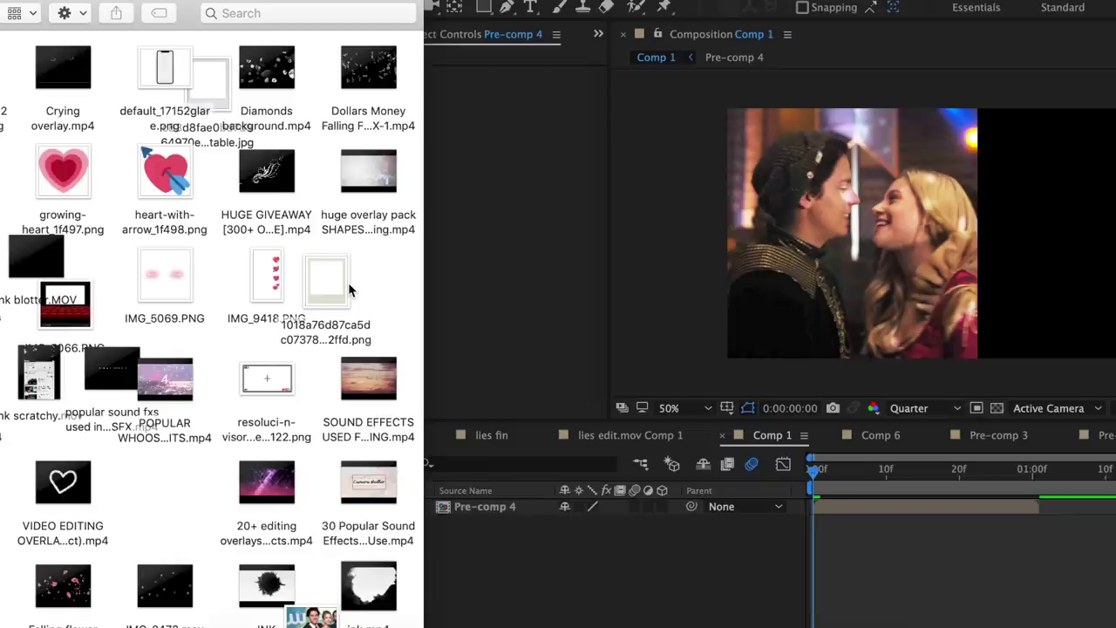
Add the Polaroid frame PNG above Pre-comp 4 in Comp 1 and scale the frame up
left_click_drag(330, 294, 839, 510)
key("s")
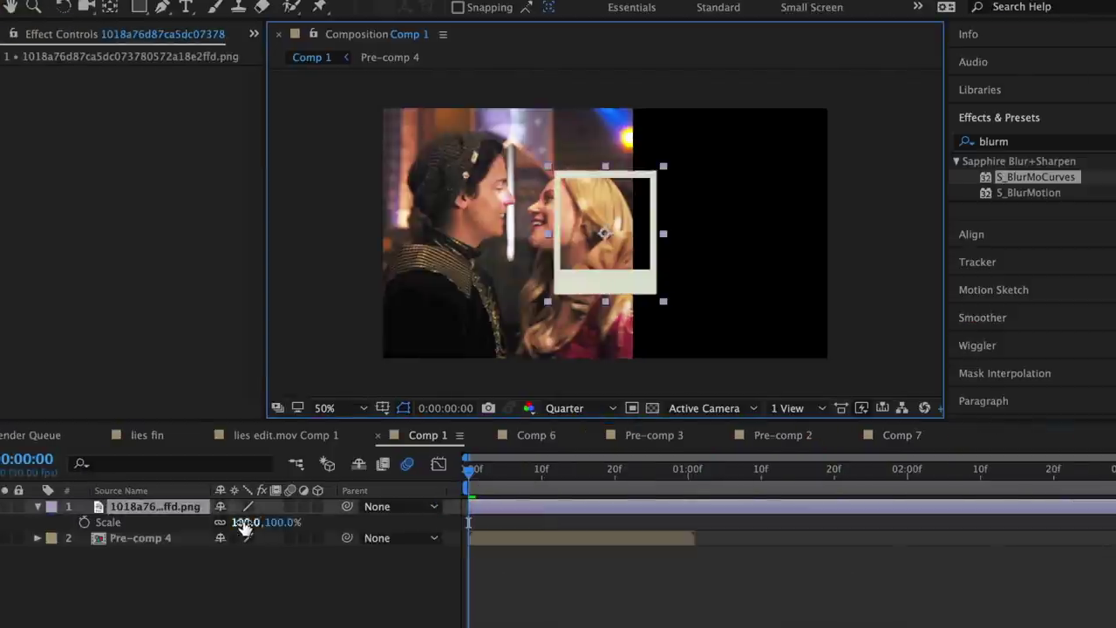
left_click_drag(245, 526, 337, 526)
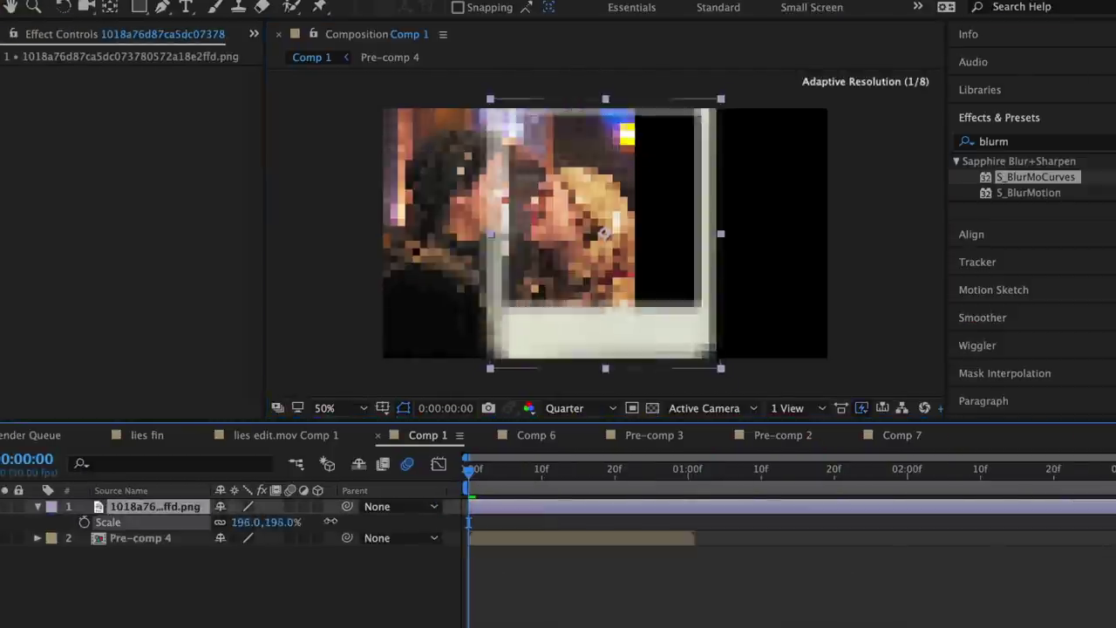
Scale down Pre-comp 4 and move it so the couple fits inside the Polaroid frame's window
left_click(482, 524)
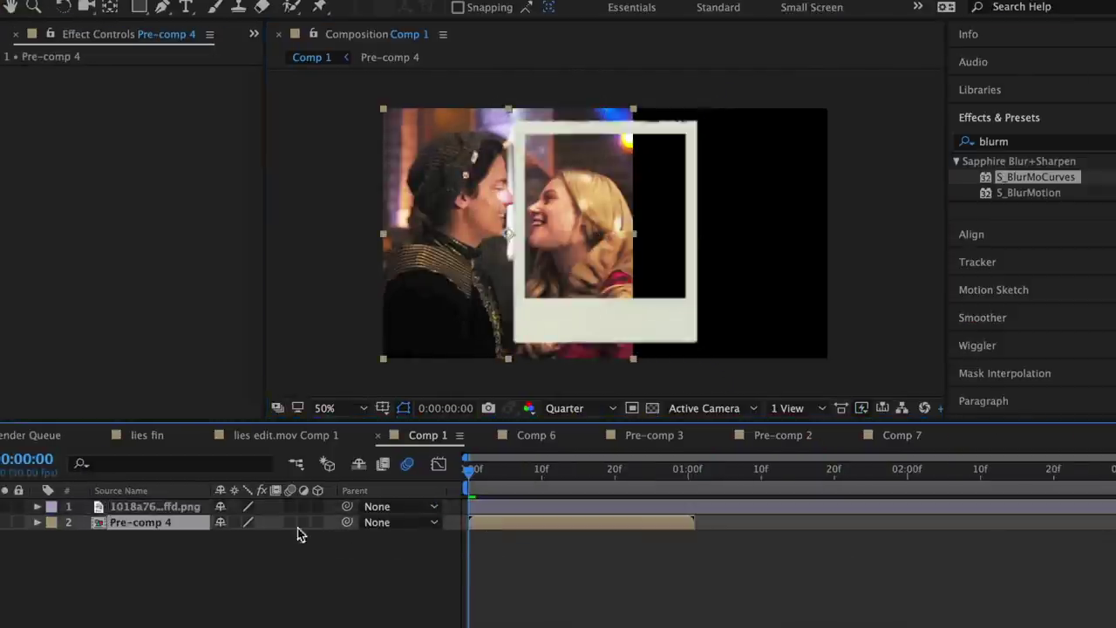
key("s")
left_click_drag(251, 538, 224, 538)
left_click_drag(457, 194, 548, 169)
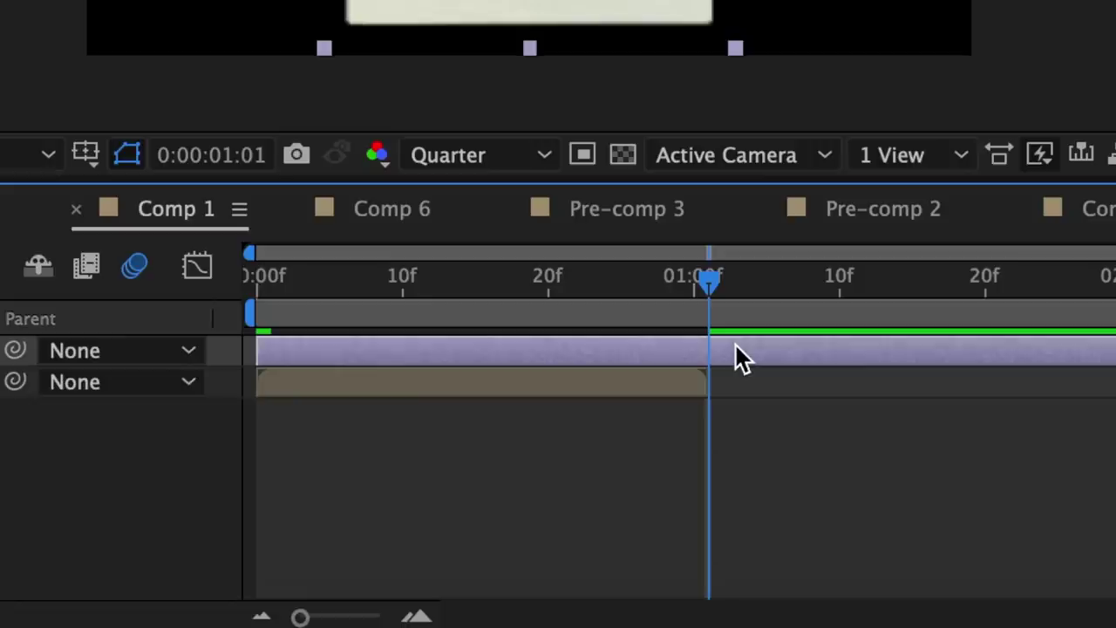
Split the Polaroid frame layer at 0:00:01:01 and delete the excess so it ends with Pre-comp 4
key("super+shift+d")
key("Delete")
key("Home")
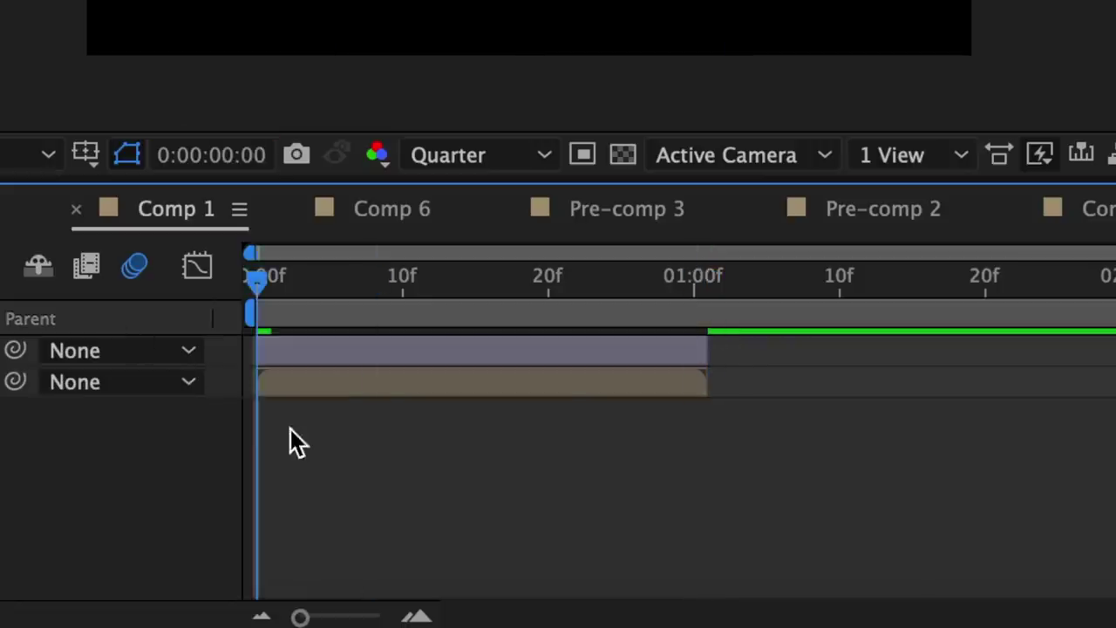
Pre-compose the Polaroid frame and Pre-comp 4 together, moving all attributes into the new composition
left_click_drag(222, 348, 335, 397)
right_click(336, 389)
left_click(680, 377)
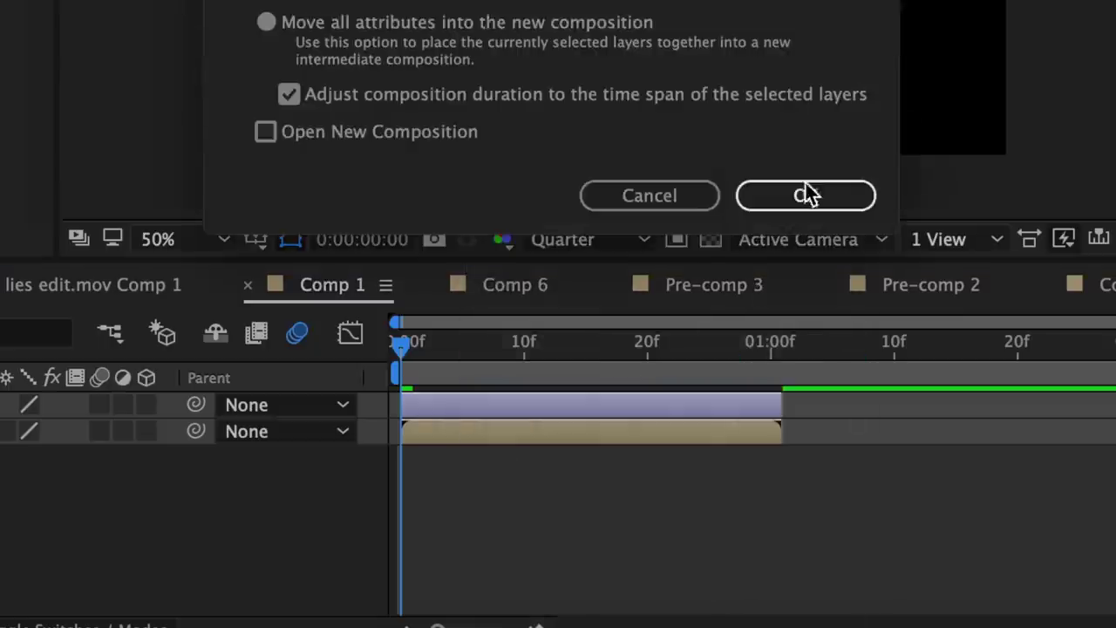
left_click(805, 192)
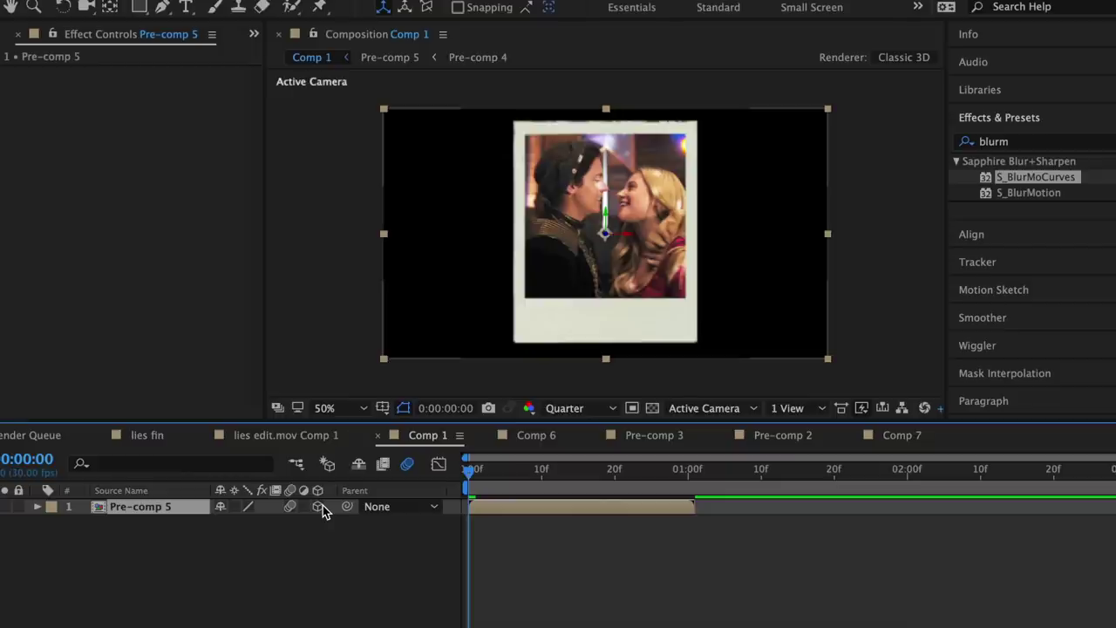
Keyframe the 3D Pre-comp 5 at 0:00:00:00 with Scale 50%, X Rotation -73° and Y Rotation 63°
left_click(36, 508)
left_click(85, 554)
left_click_drag(240, 554, 196, 554)
left_click(85, 585)
left_click(84, 601)
left_click_drag(237, 585, 295, 601)
Set Pre-comp 5's Scale to 100% and X and Y Rotation to 0° at 0:00:00:24, and ease the keyframe curves
left_click(645, 470)
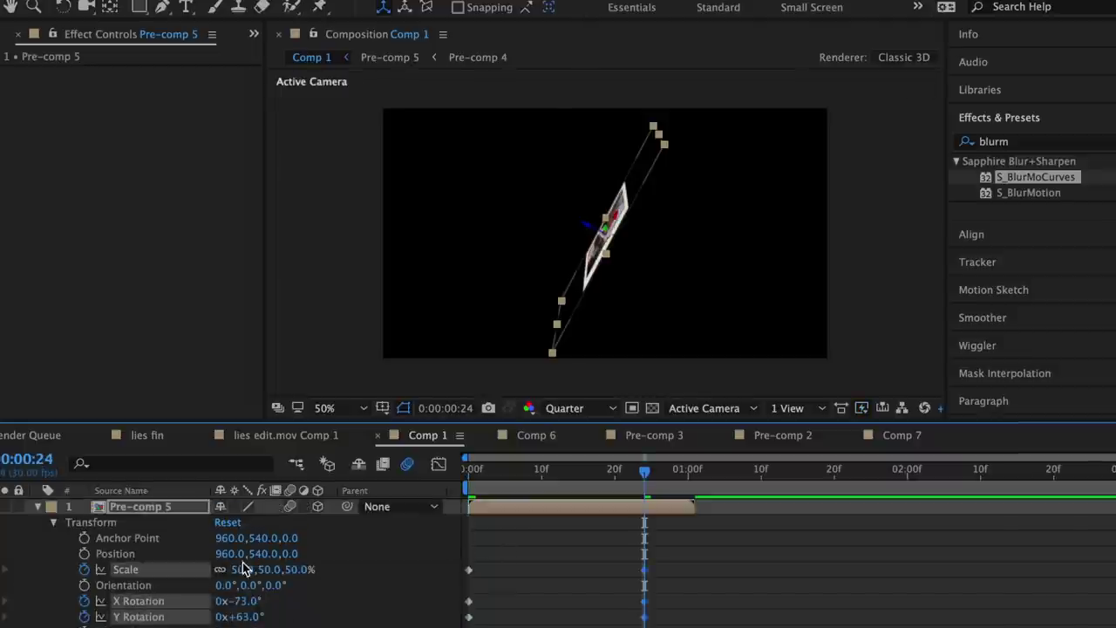
left_click(244, 569)
type("100")
left_click(237, 601)
type("0")
left_click(237, 617)
type("0")
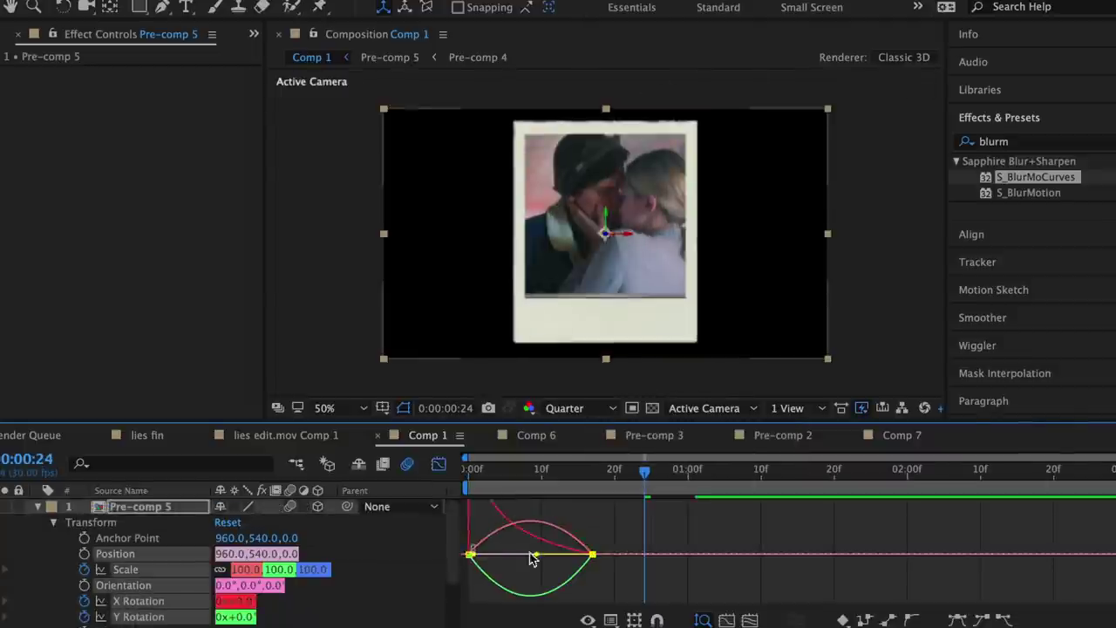
left_click_drag(593, 547, 471, 547)
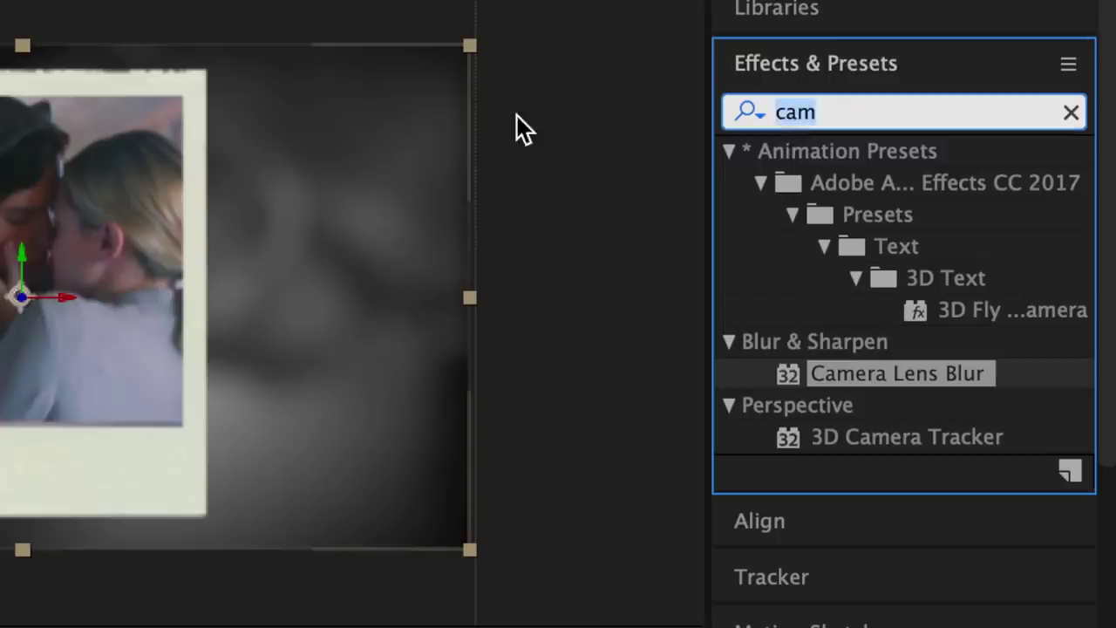
Apply Drop Shadow to Pre-comp 5, set its Distance to 15 and adjust its Softness
type("drop")
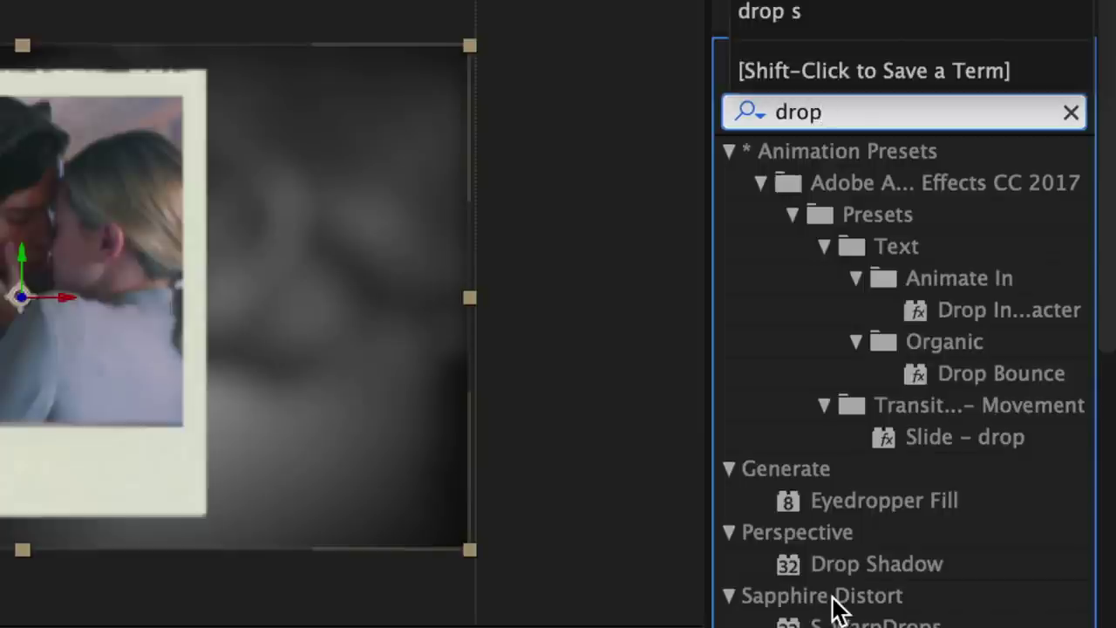
left_click_drag(877, 564, 594, 508)
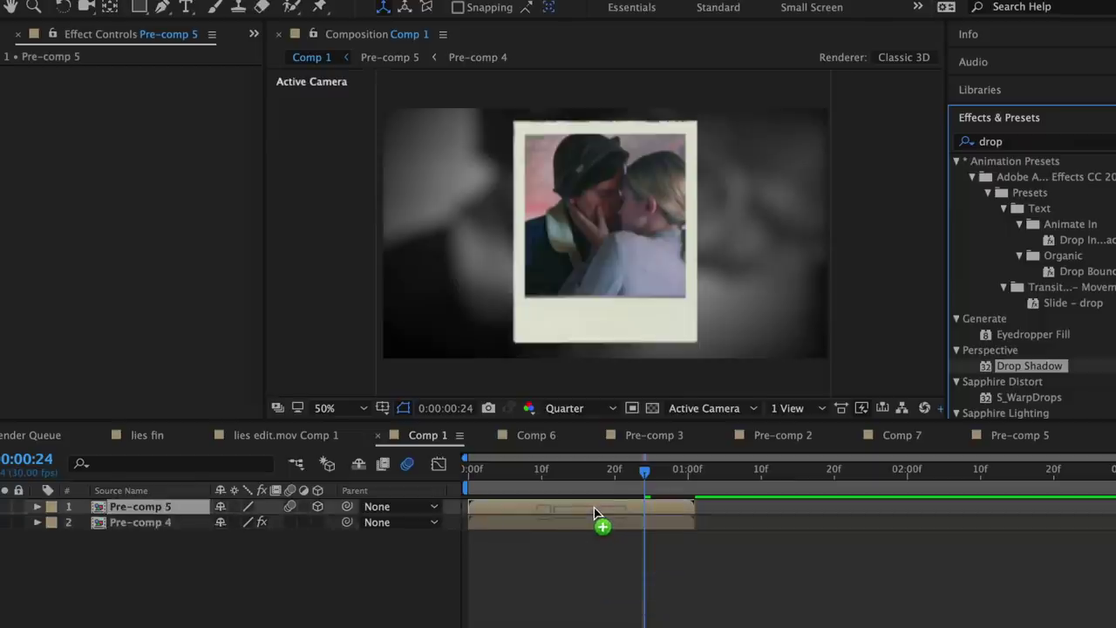
left_click(138, 175)
type("15")
key("Return")
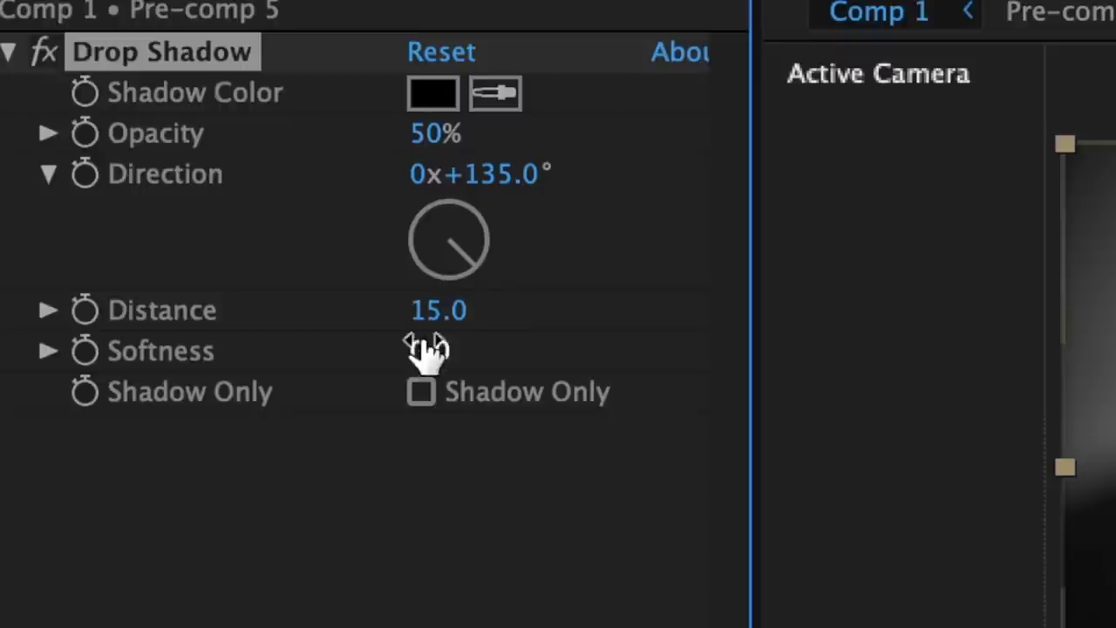
left_click(427, 350)
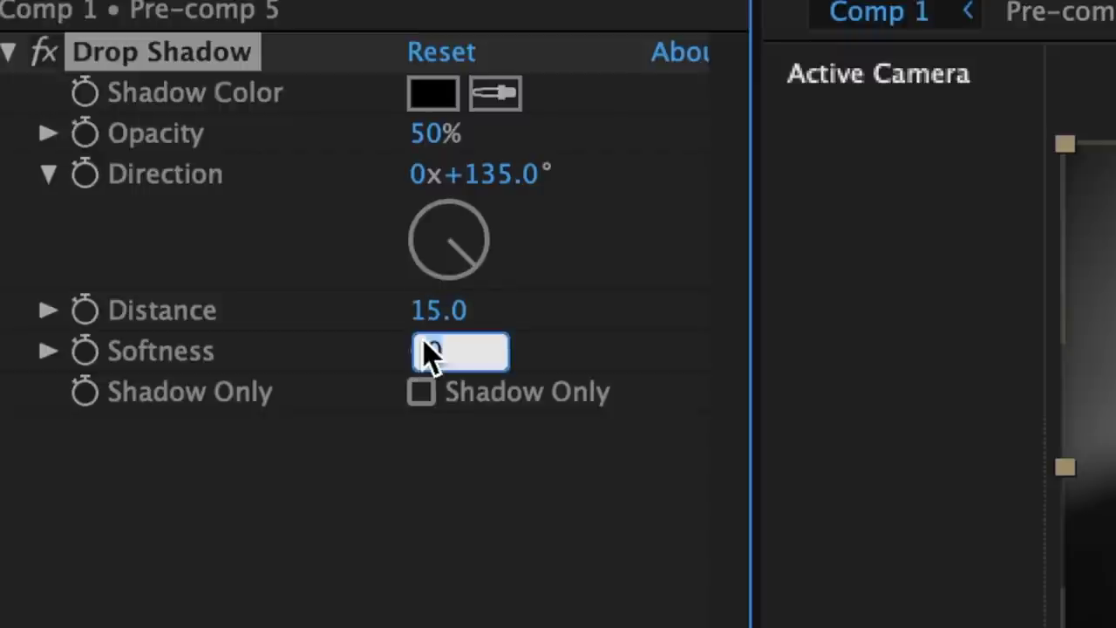
key("Return")
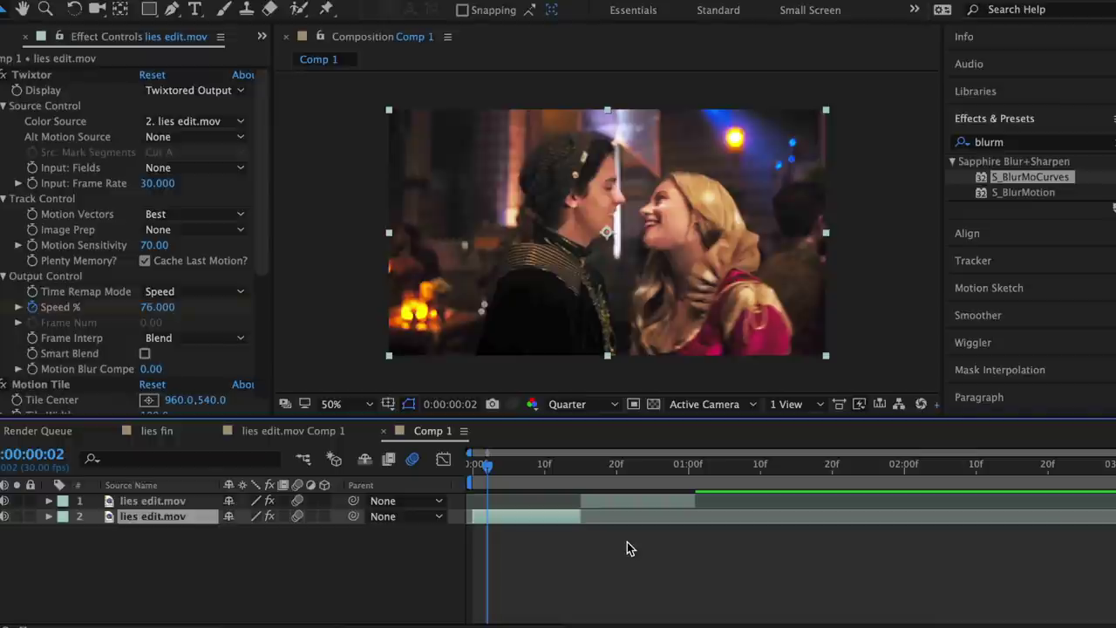
Apply S_BlurMoCurves to the lower lies edit.mov clip, keyframing Shift X from 0:00:00:02 to 0:00:00:14 with an eased curve
double_click(1031, 177)
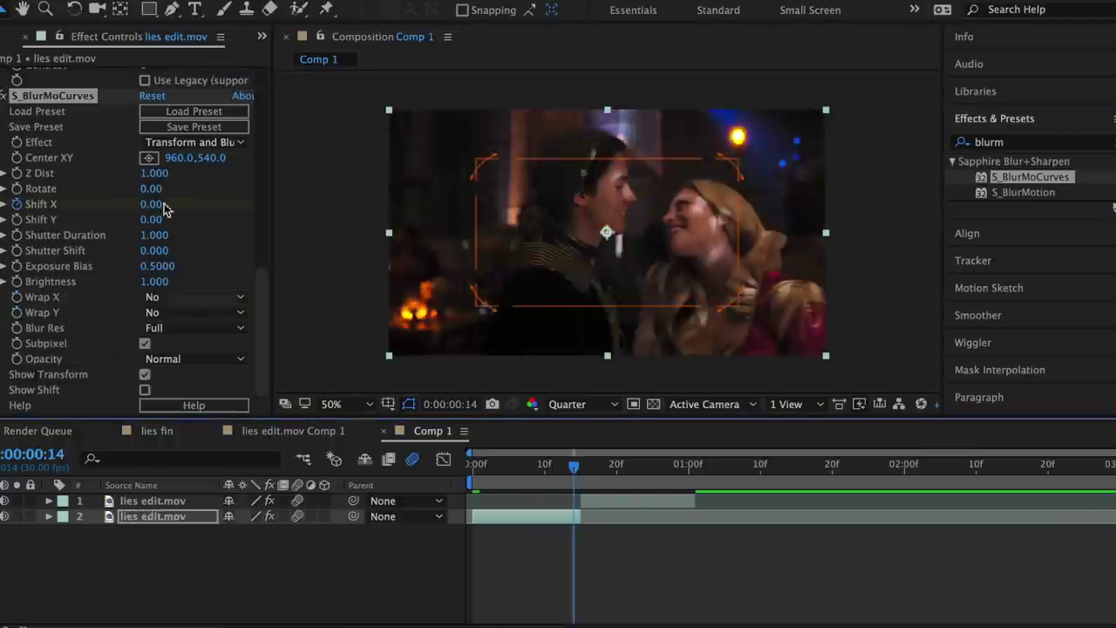
key("shift+F3")
left_click_drag(534, 586, 555, 499)
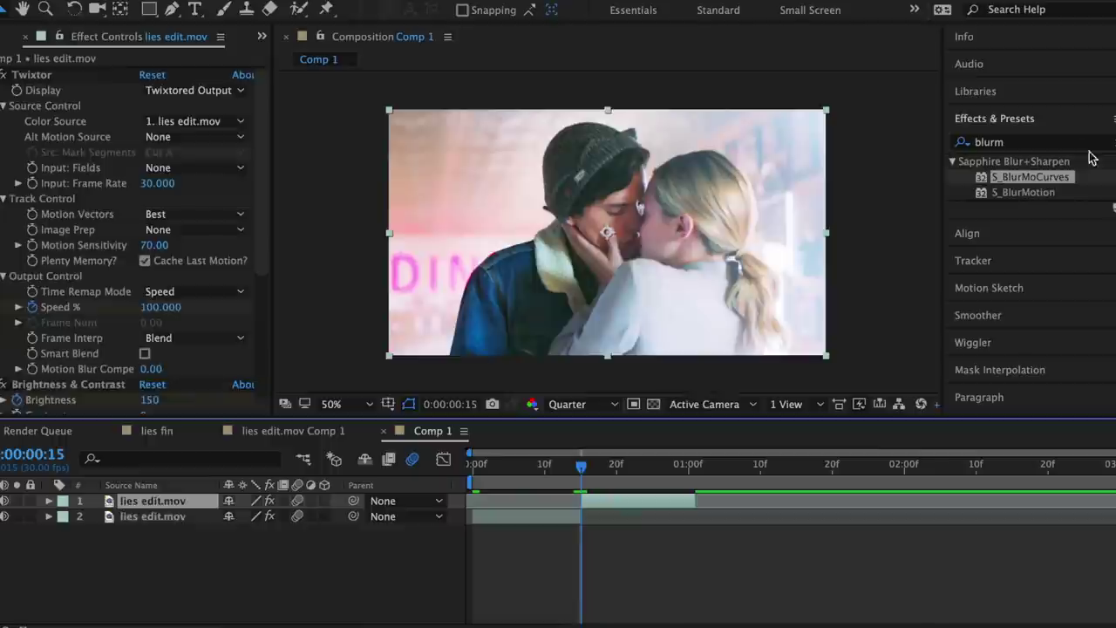
Apply S_BlurMoCurves to the upper lies edit.mov clip, keyframing Shift X from 690 at 0:00:00:15 to 0 at 0:00:00:29
left_click_drag(1031, 177, 117, 209)
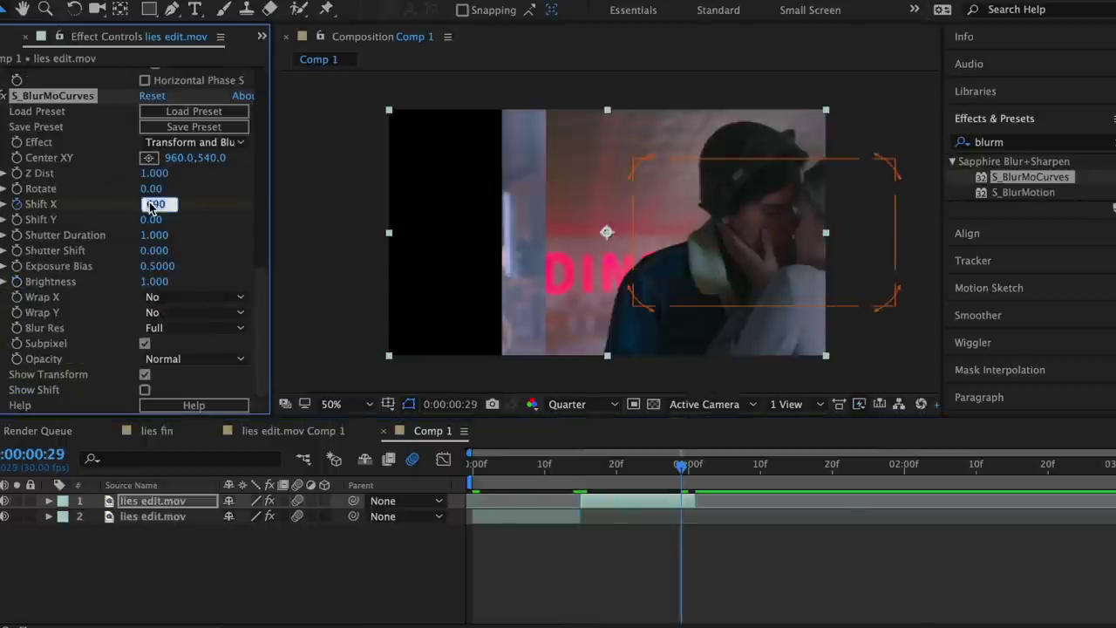
type("0")
key("Return")
Reshape the upper clip's Shift X value curve to drop steeply at first and ease out into the last keyframe
scroll(133, 135, "up", 2)
left_click(444, 459)
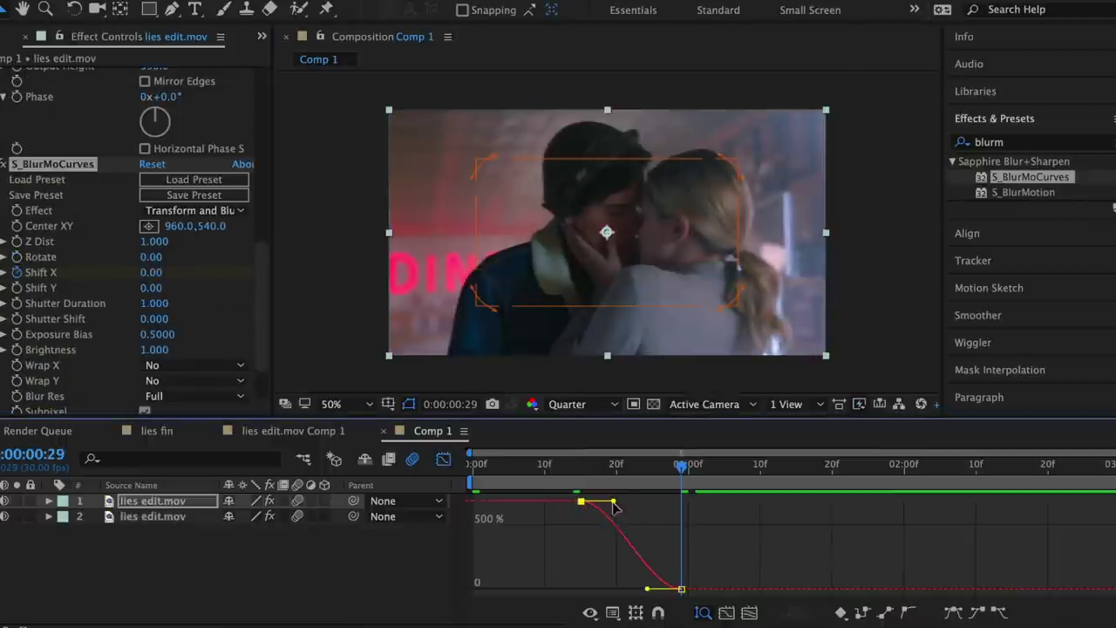
left_click_drag(614, 502, 585, 565)
left_click_drag(647, 590, 603, 591)
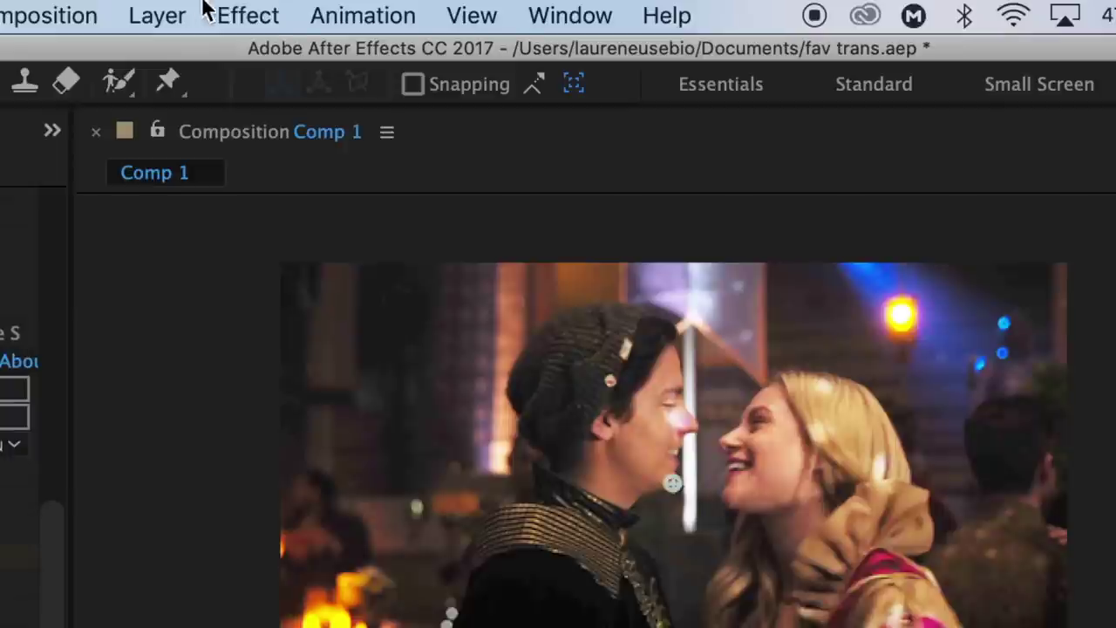
Create a new solid layer in Comp 1 with the white color FFFFFF
left_click(174, 14)
mouse_move(175, 52)
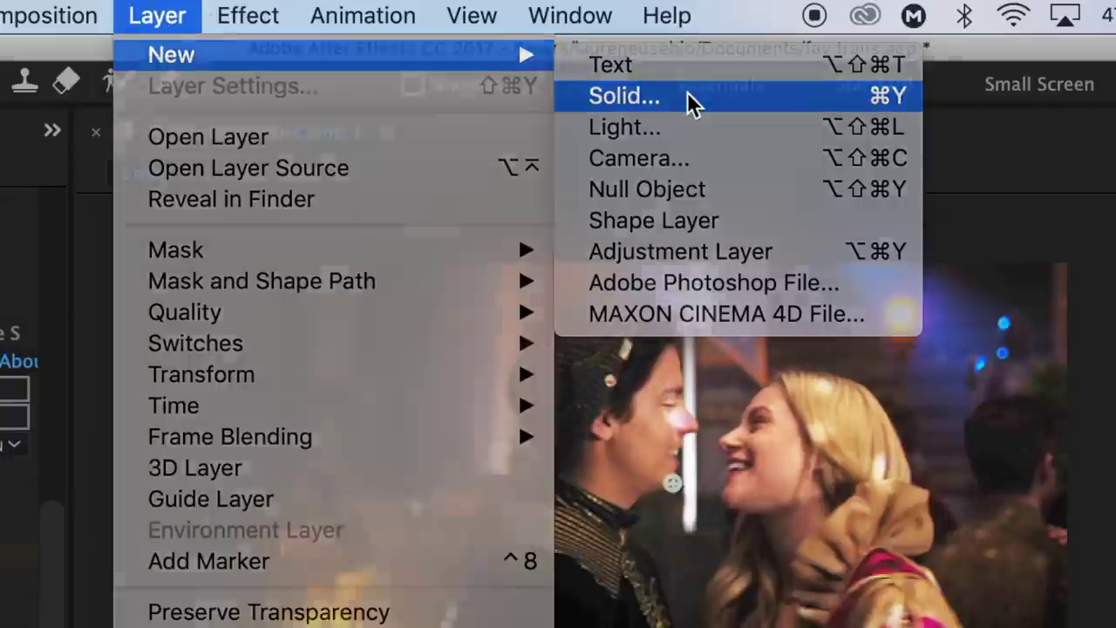
left_click(693, 103)
left_click(551, 505)
left_click_drag(531, 344, 343, 62)
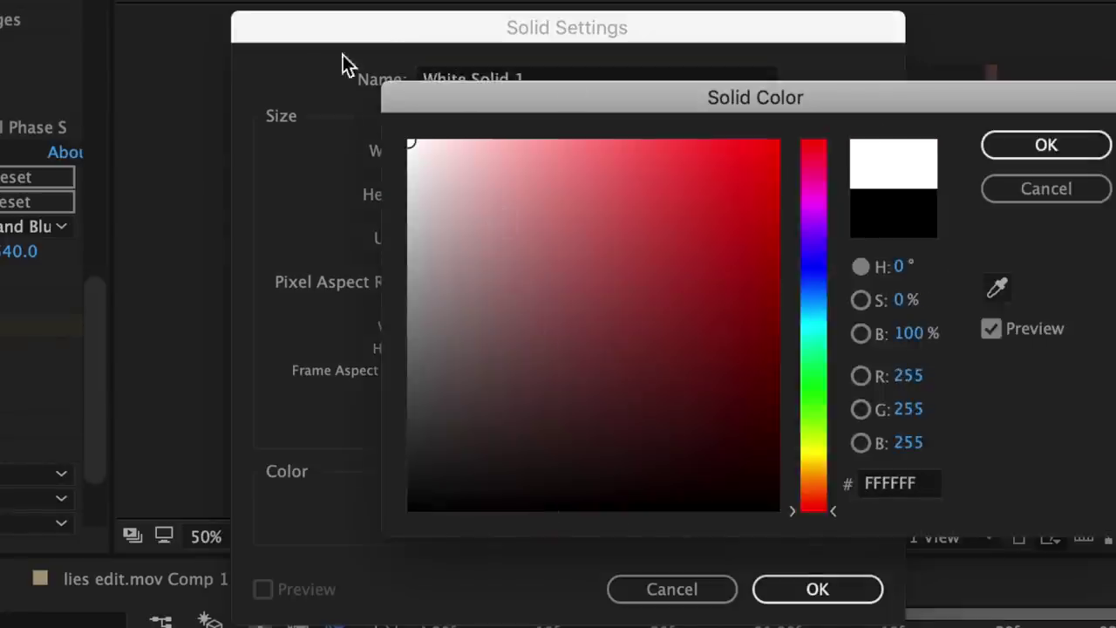
left_click(991, 138)
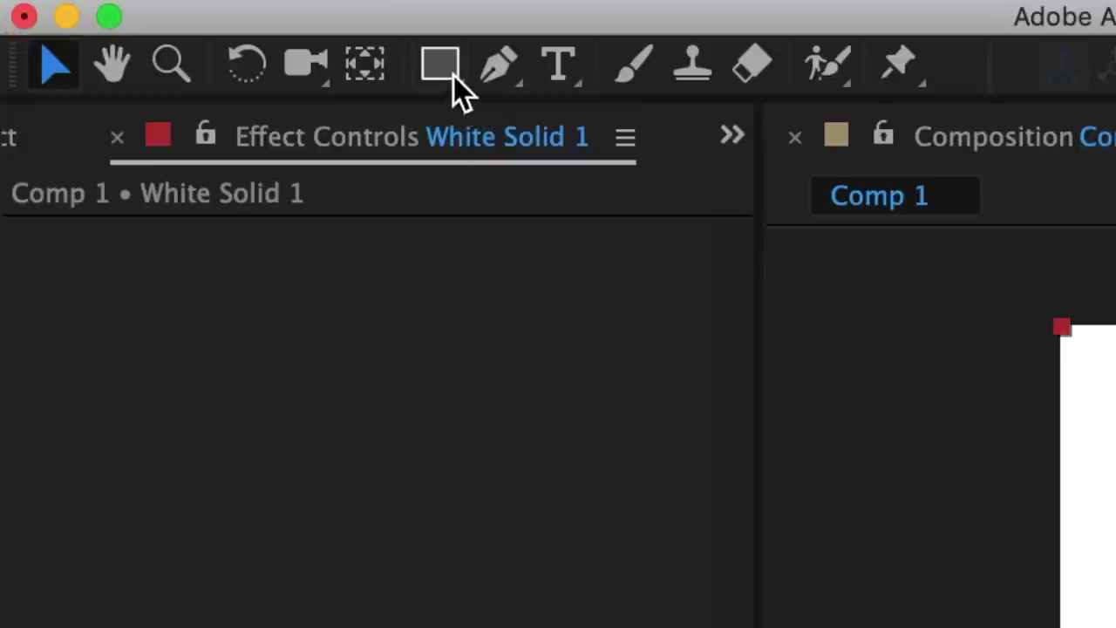
Draw a rectangular mask just inside the white solid's edges and invert it to leave a thin white border
left_click(452, 75)
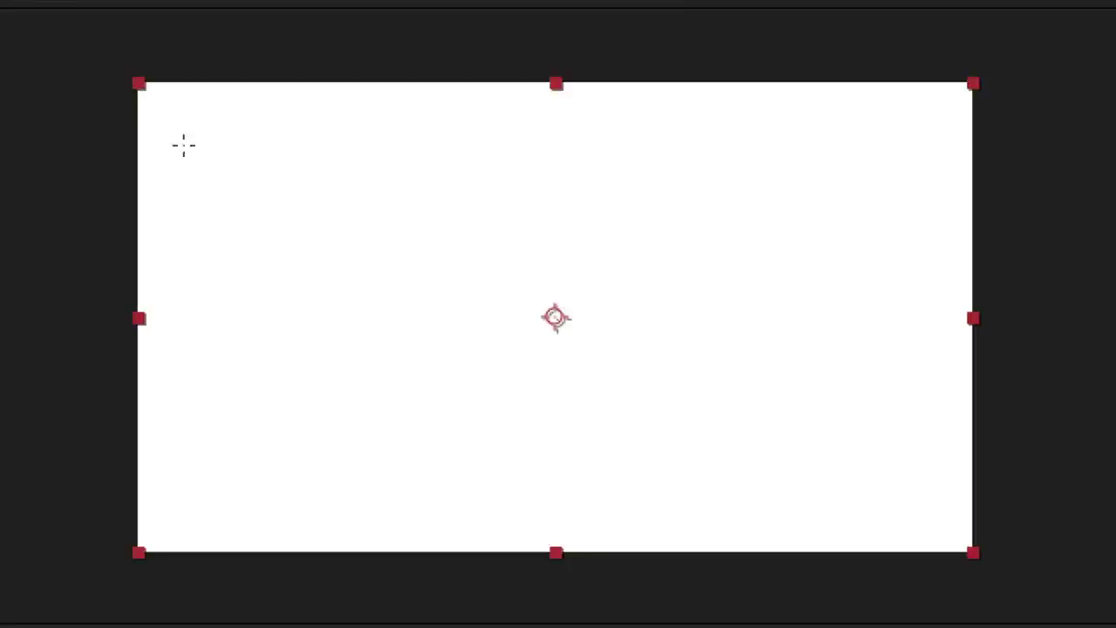
left_click_drag(148, 94, 962, 540)
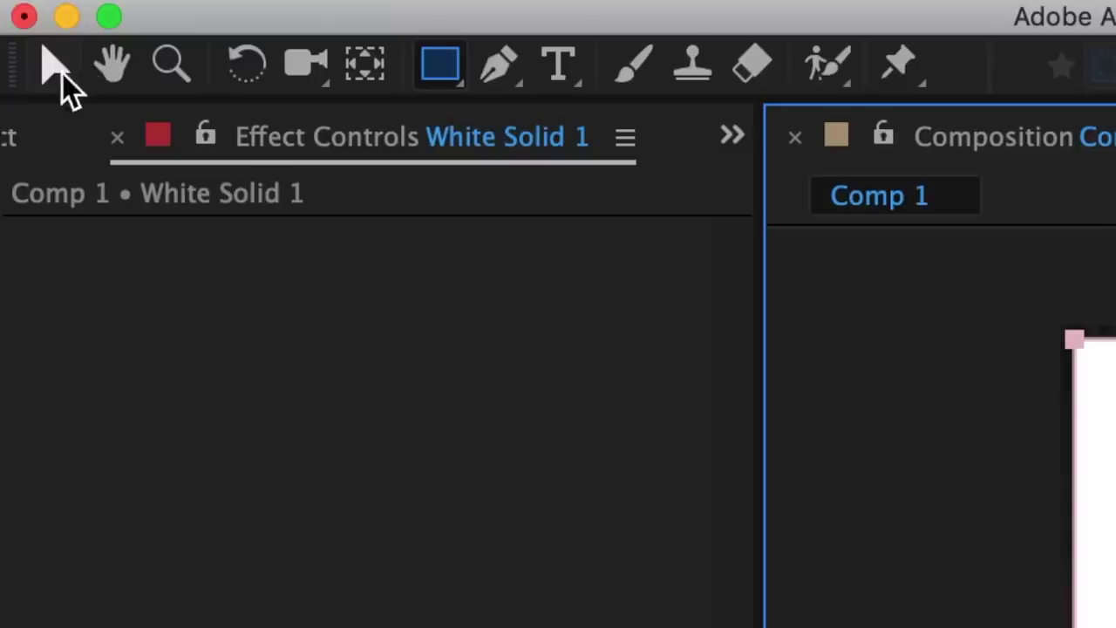
left_click(57, 75)
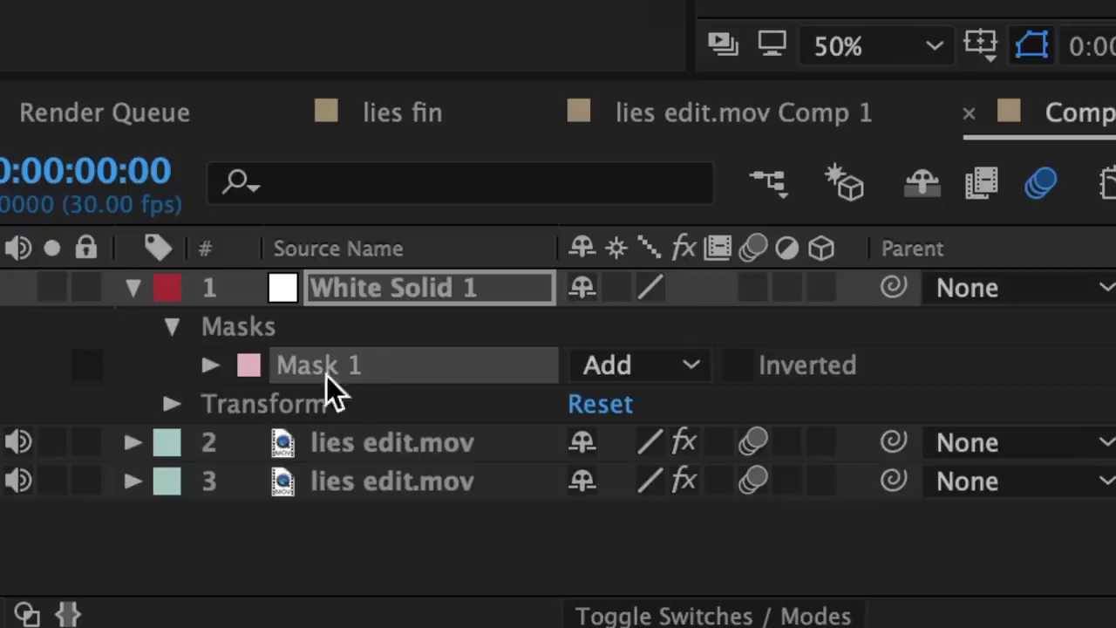
left_click(738, 364)
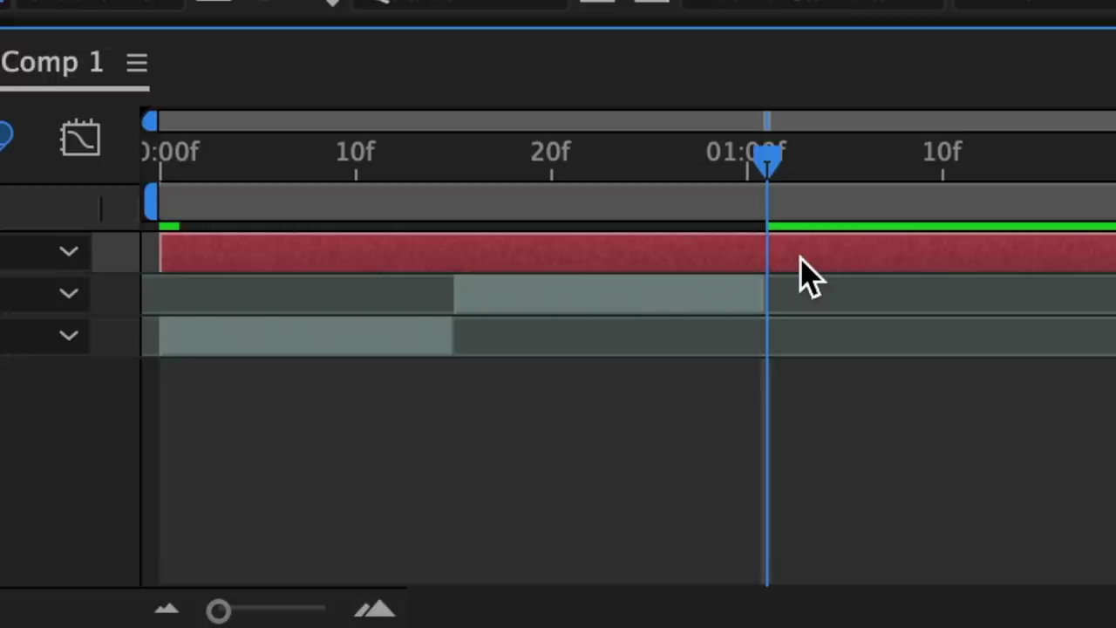
Cut the white solid off at 0:00:01:01, where the upper clip ends, and pre-compose all three layers into Pre-comp 2
key("super+shift+d")
key("Delete")
left_click_drag(281, 296, 479, 375)
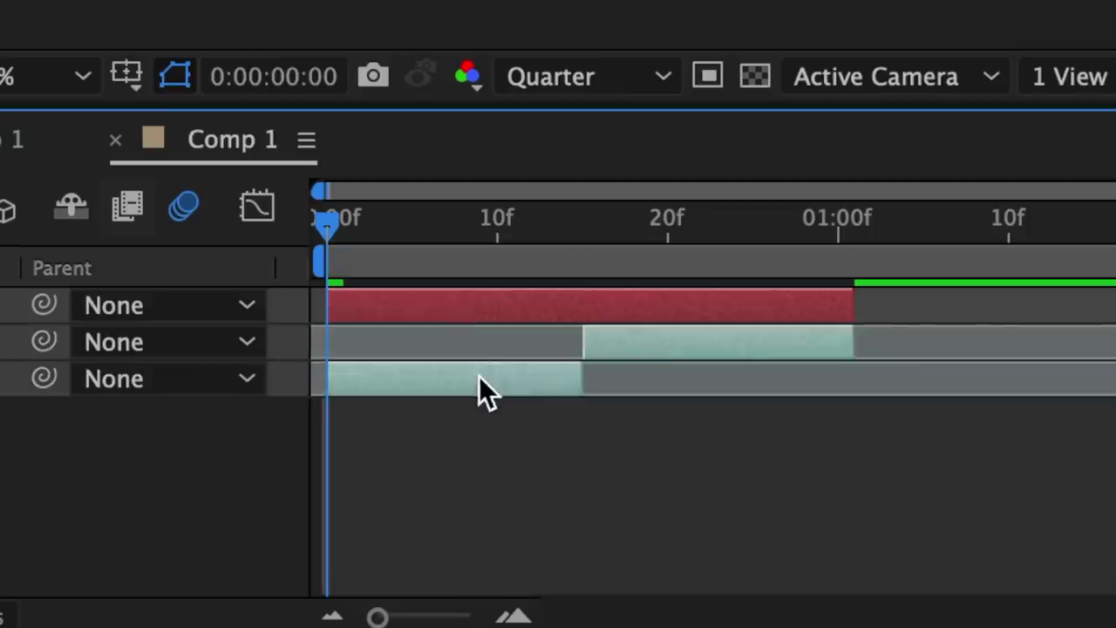
right_click(479, 376)
left_click(630, 255)
key("Return")
Enable motion blur and 3D for Pre-comp 2 and set its scale to 80%
left_click(471, 295)
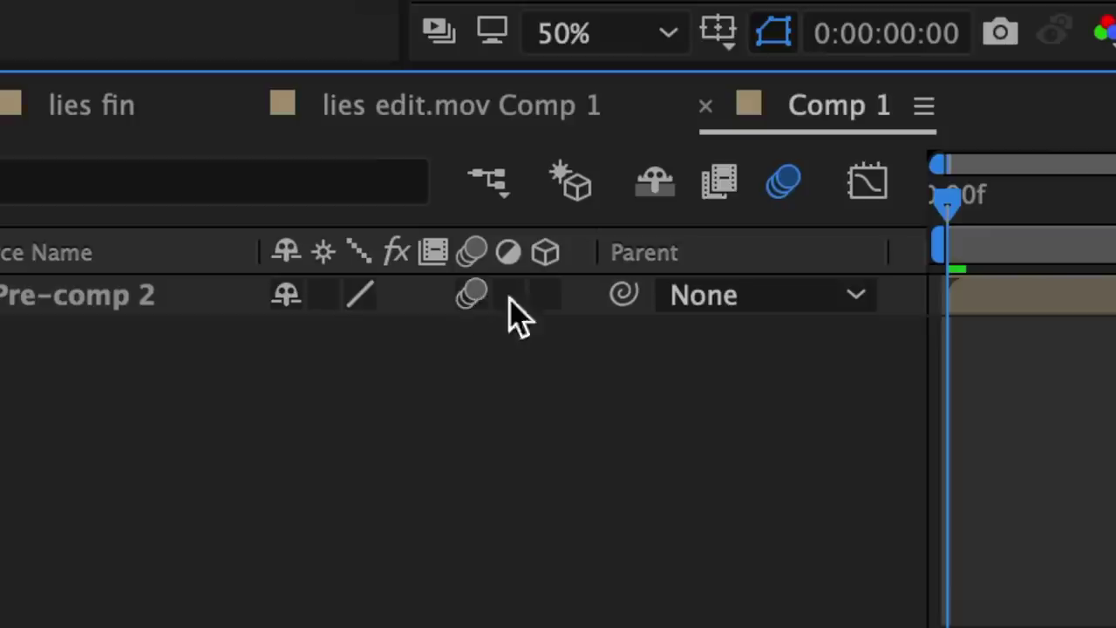
left_click(545, 296)
left_click(346, 467)
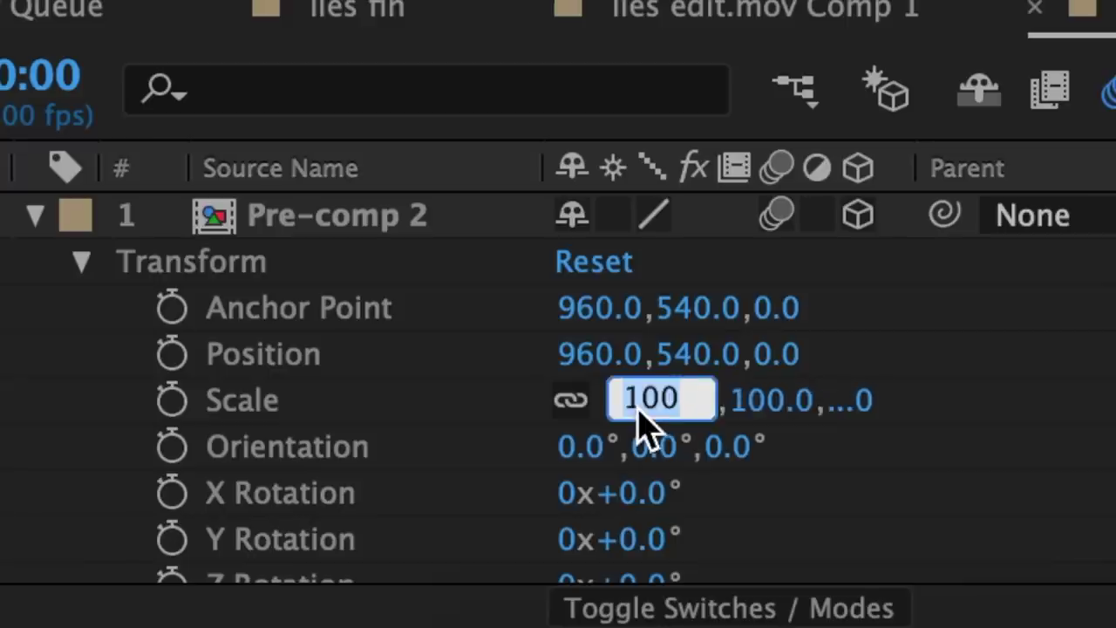
type("80")
key("Return")
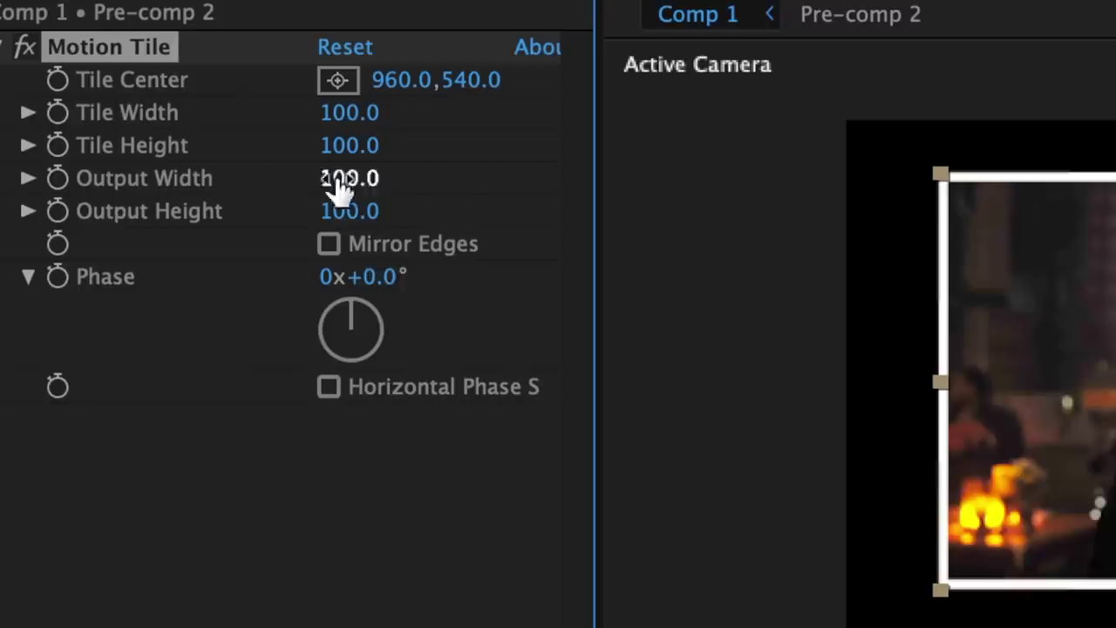
Apply Motion Tile to Pre-comp 2 with Output Width and Output Height at 250
left_click_drag(149, 142, 154, 144)
left_click(350, 209)
type("250")
key("Return")
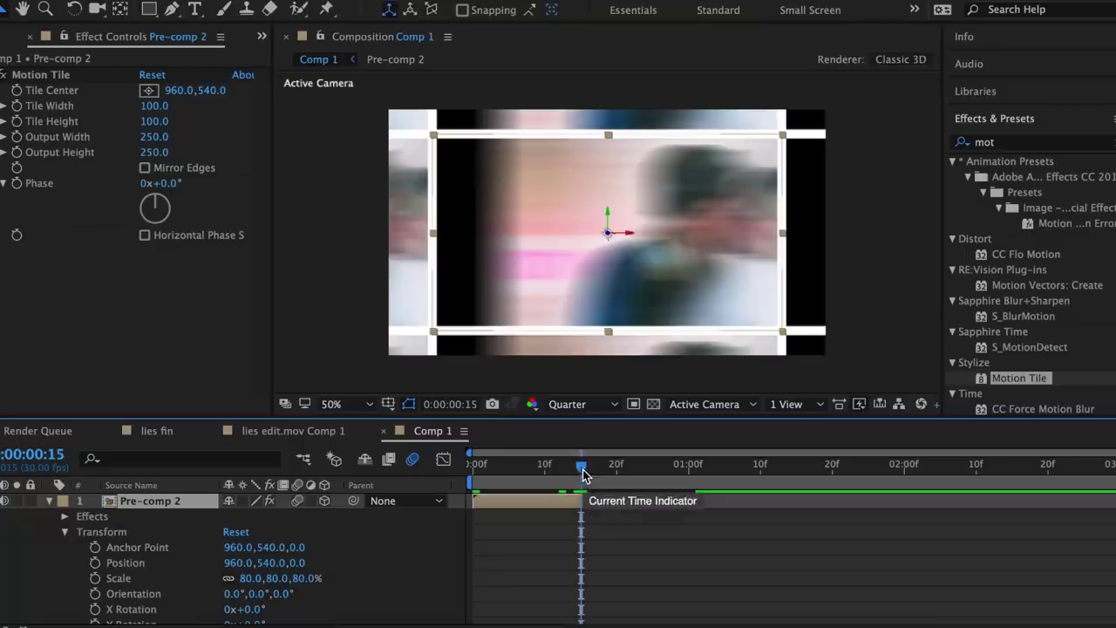
Keyframe Pre-comp 2 at 0:00:00:14 with X Rotation at -20° and Y Rotation at 20°
left_click_drag(581, 472, 574, 471)
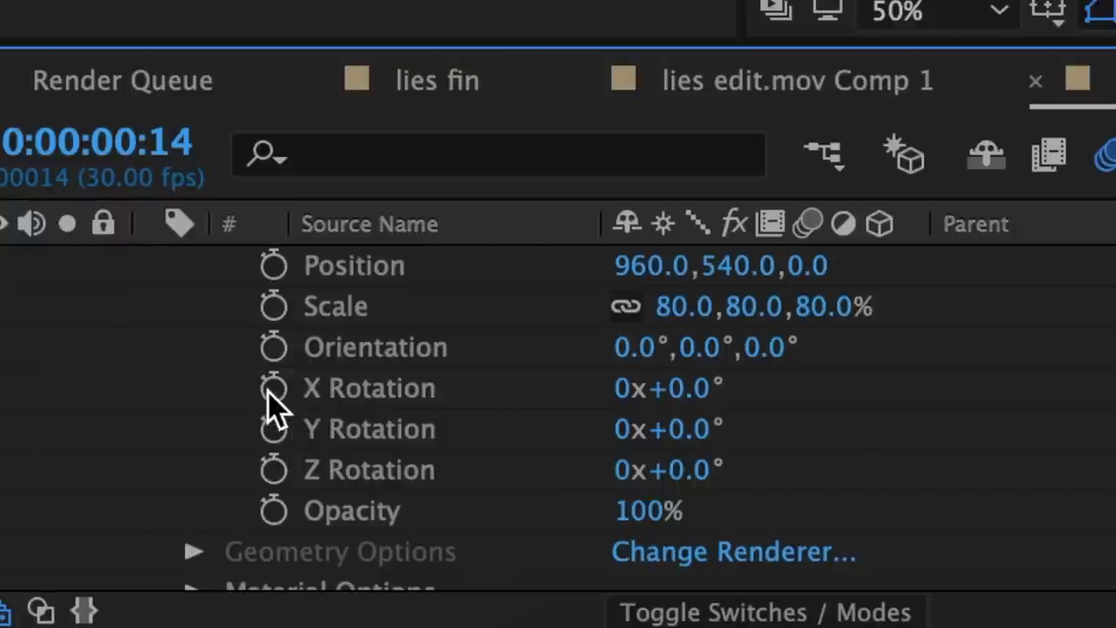
left_click(270, 389)
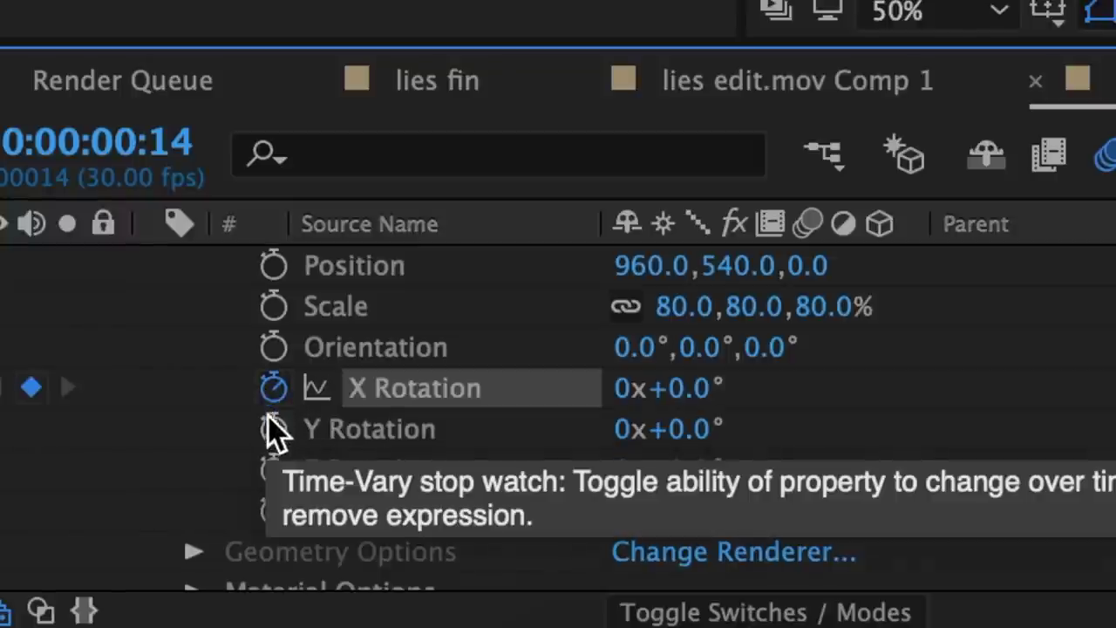
left_click(271, 427)
scroll(798, 437, "up", 1)
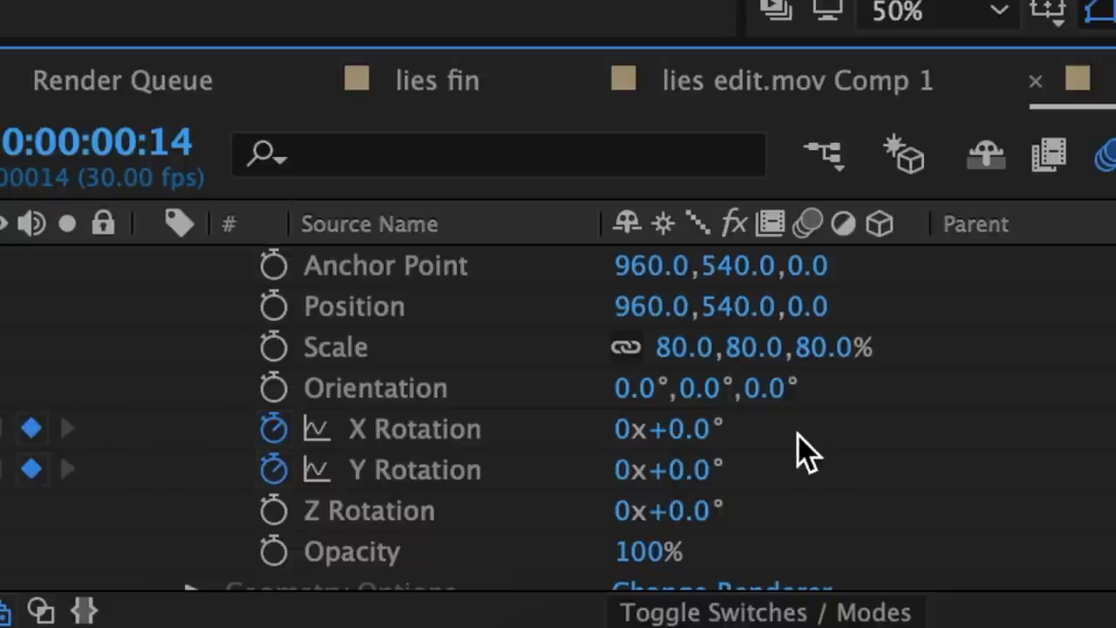
left_click(682, 428)
type("-20")
key("Return")
left_click(683, 469)
type("20")
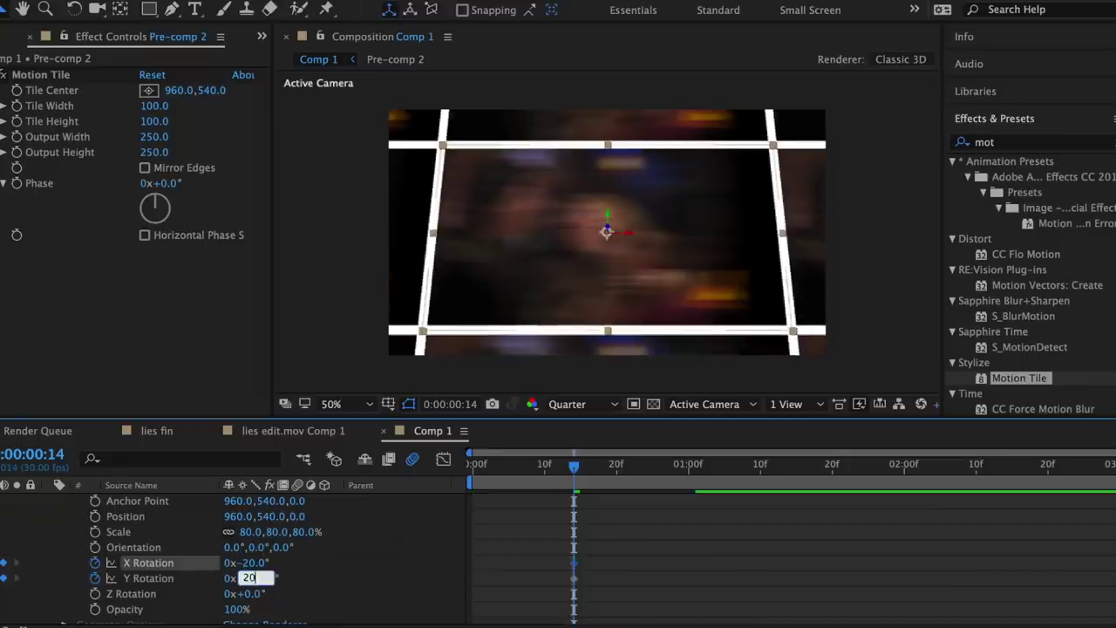
key("Return")
Add rotation keyframes at 0:00:00:27 with X Rotation at 20° and Y Rotation at -20°
left_click(707, 321)
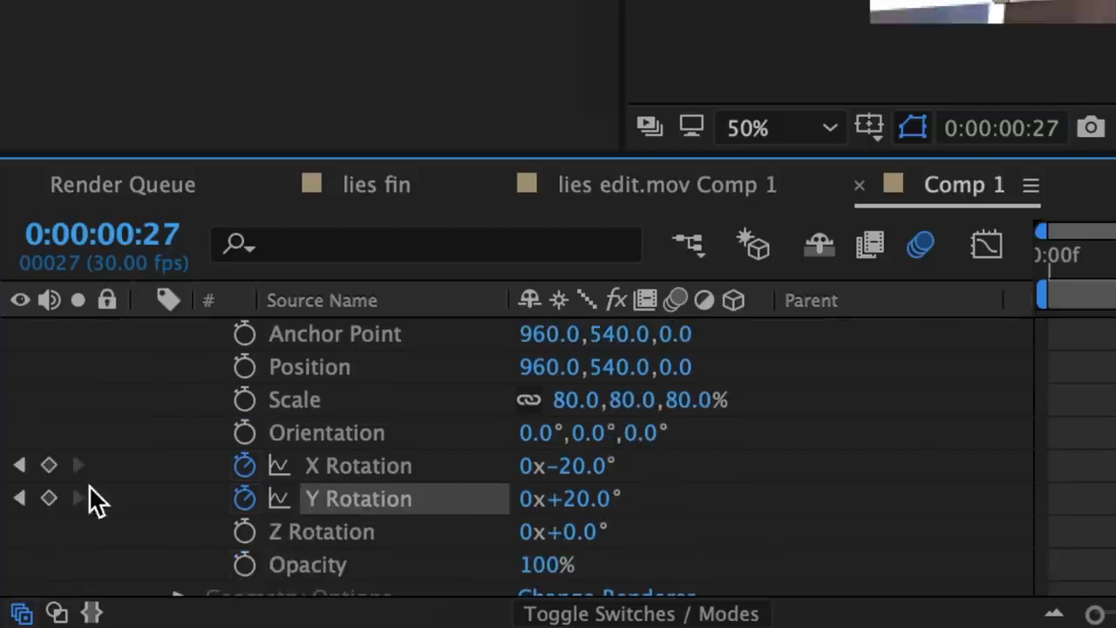
left_click(49, 465)
left_click(49, 498)
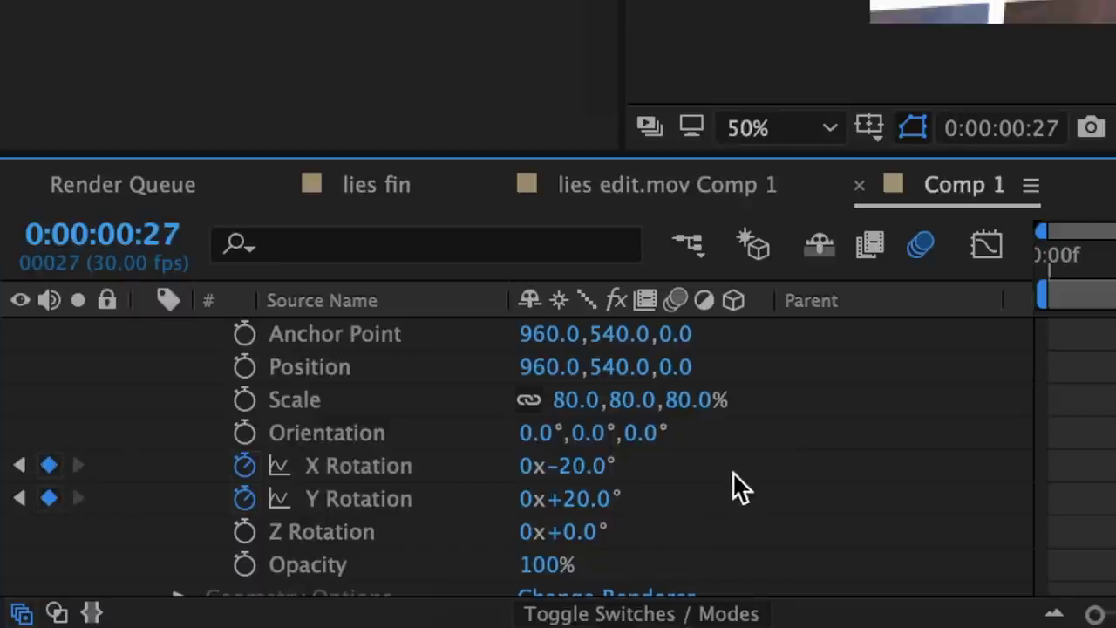
left_click(573, 465)
type("20")
key("Return")
left_click(579, 499)
type("-20")
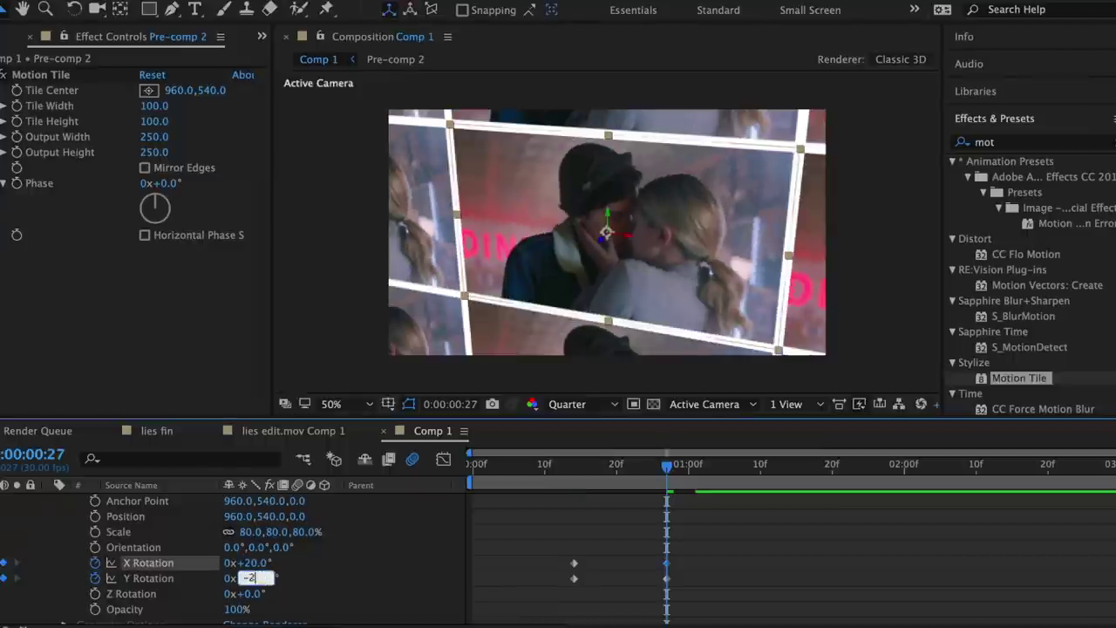
key("Return")
Reshape the X and Y Rotation speed curves to start fast and ease into the last keyframes
left_click(987, 245)
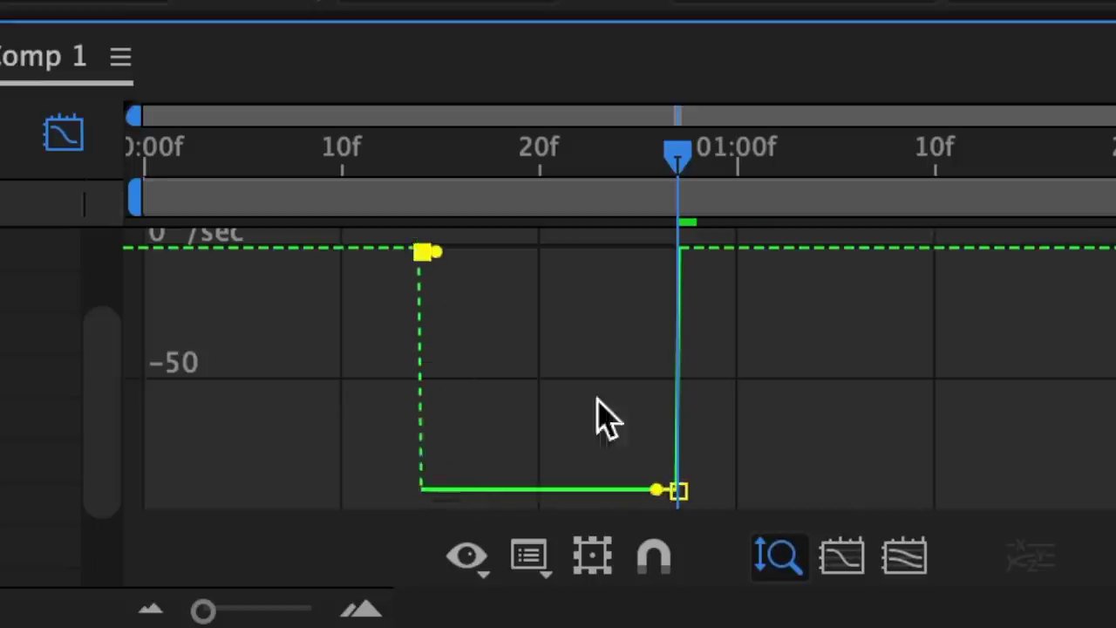
key("shift+F9")
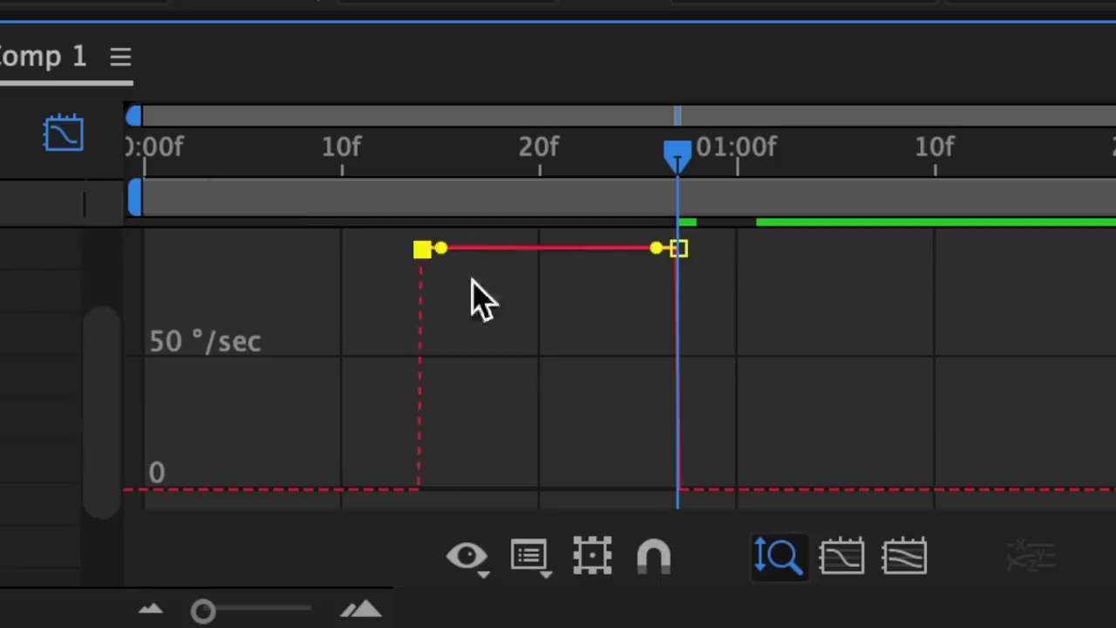
left_click_drag(656, 248, 561, 489)
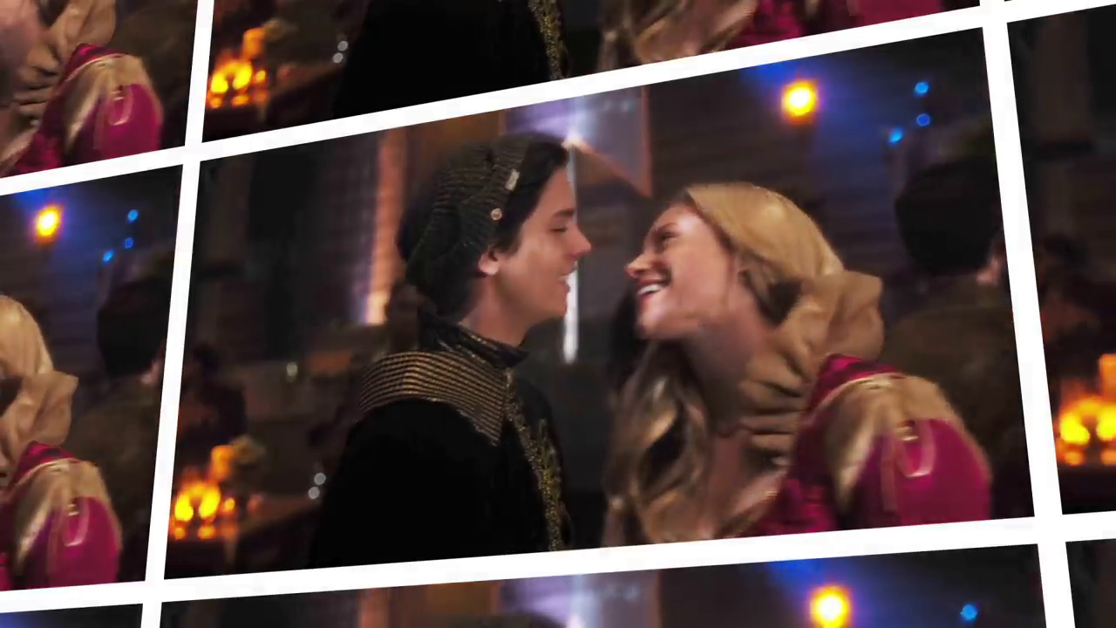